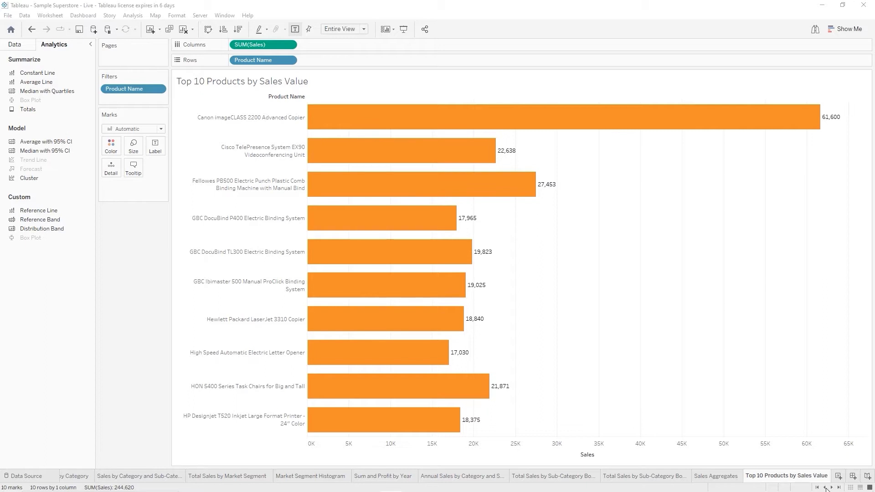
Duplicate the Average Sales by Market Segment worksheet among the later sheets of the workbook
click(826, 487)
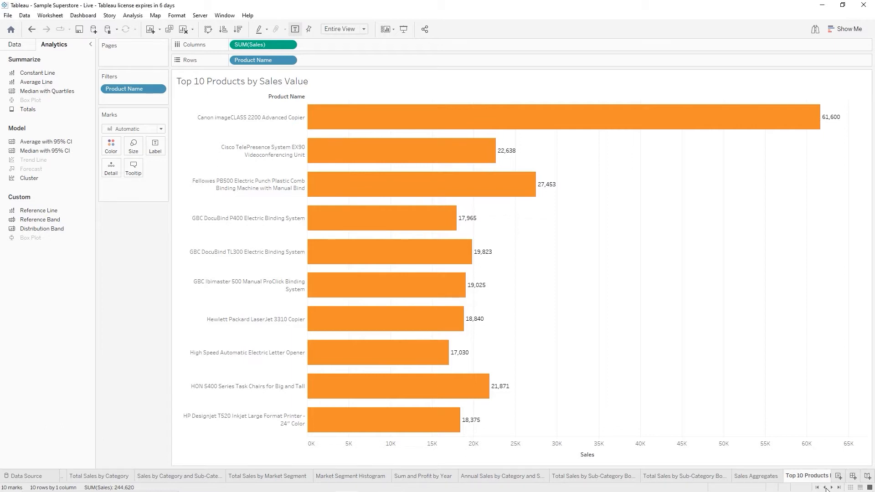
click(825, 488)
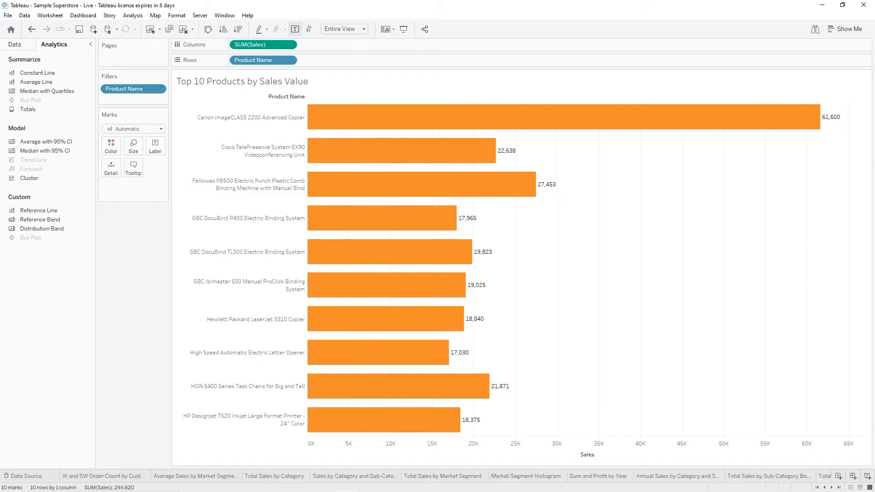
click(195, 479)
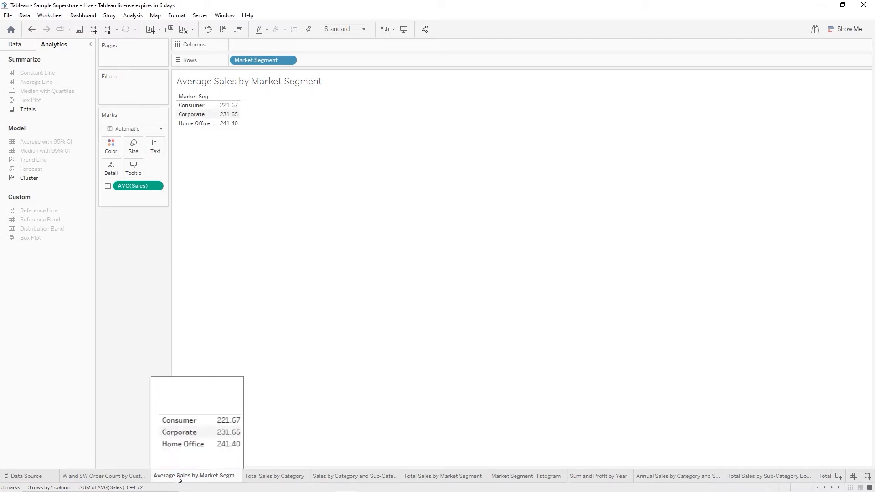
drag(177, 476, 192, 477)
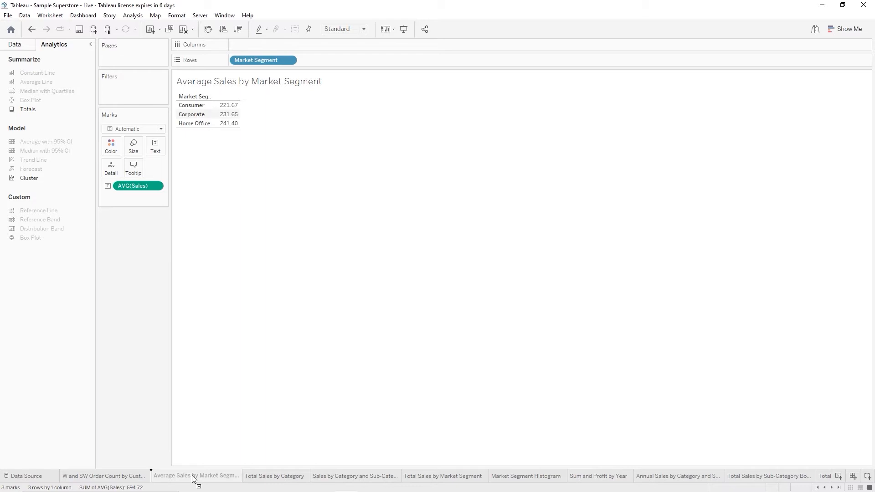
mouse_move(192, 477)
mouse_down()
mouse_move(241, 485)
mouse_move(595, 470)
mouse_move(723, 478)
mouse_move(790, 467)
mouse_move(823, 476)
mouse_up()
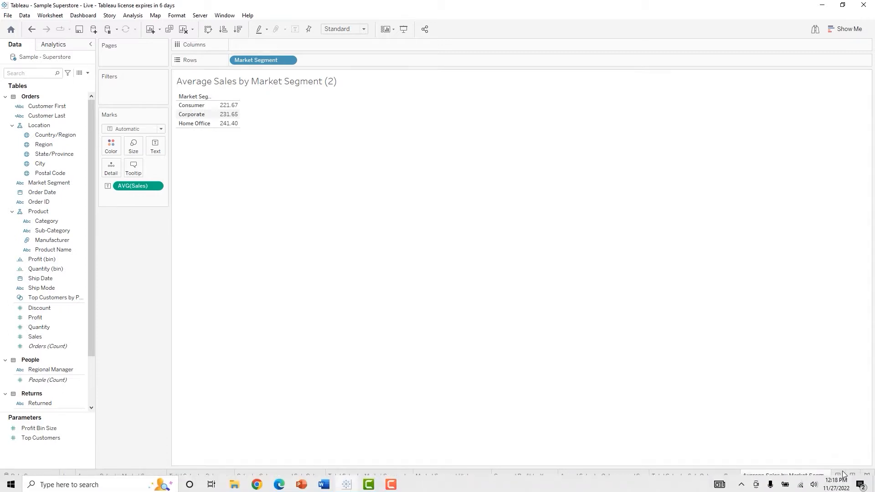
click(840, 488)
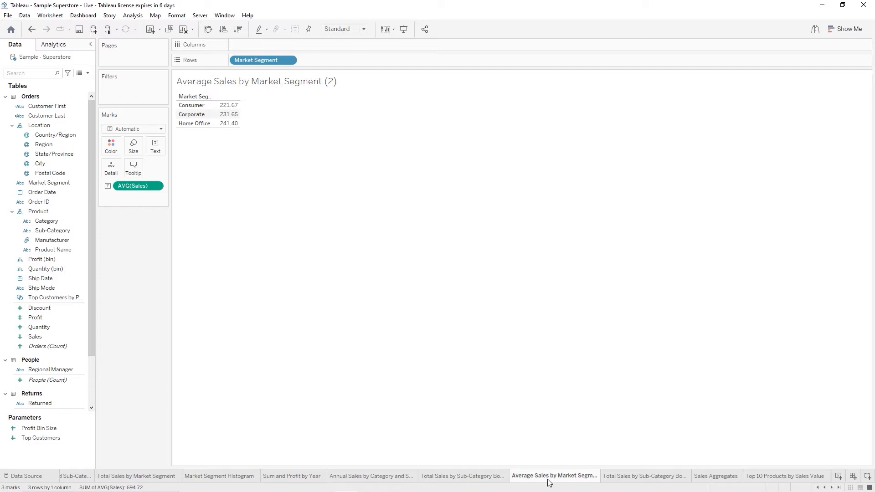
Move the duplicated Average Sales by Market Segment (2) sheet to the end, after Top 10 Products by Sales Value
drag(548, 479, 554, 476)
double_click(556, 478)
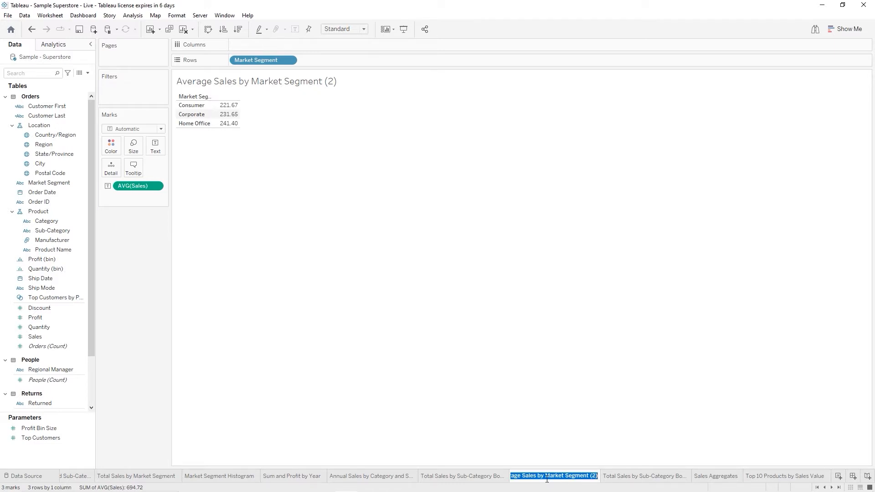
key(Return)
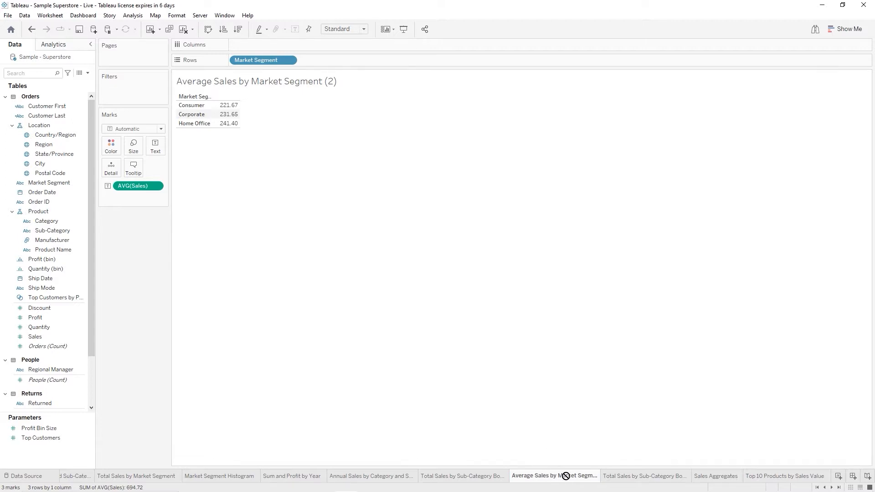
drag(627, 478, 826, 477)
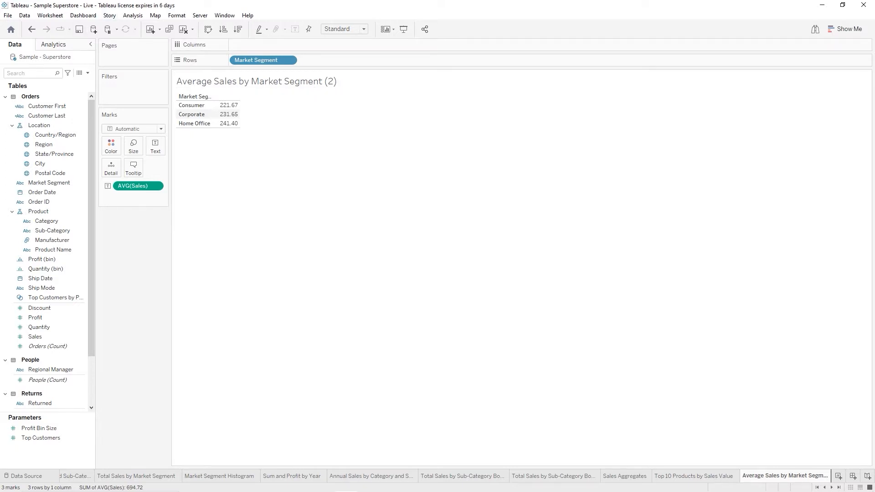
Add Sales as a sum to the Columns of the duplicated sheet and show the view as a text table
click(42, 337)
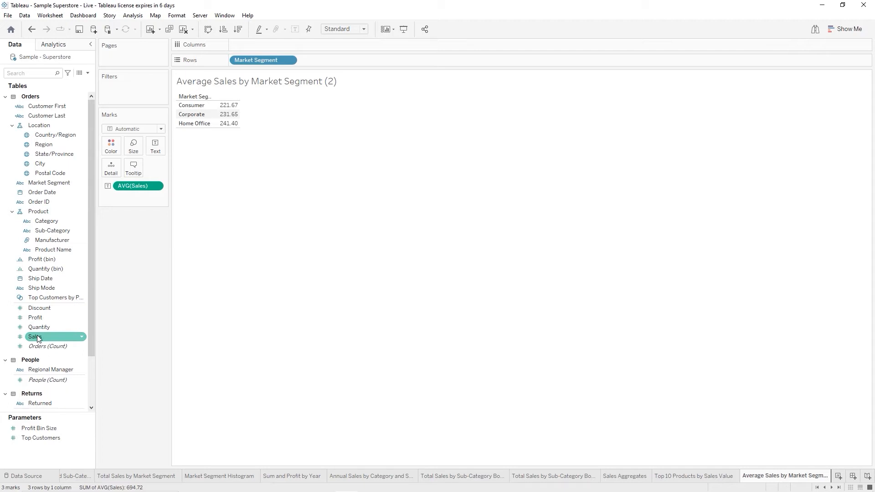
drag(38, 338, 242, 45)
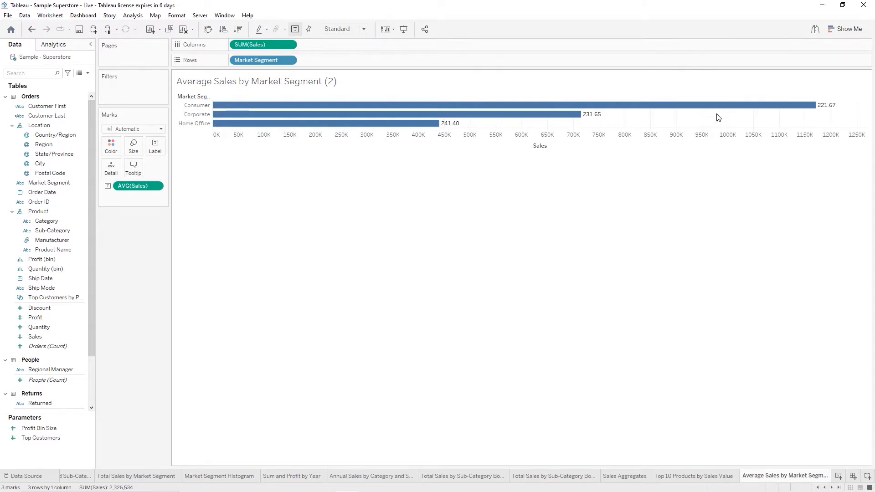
click(846, 29)
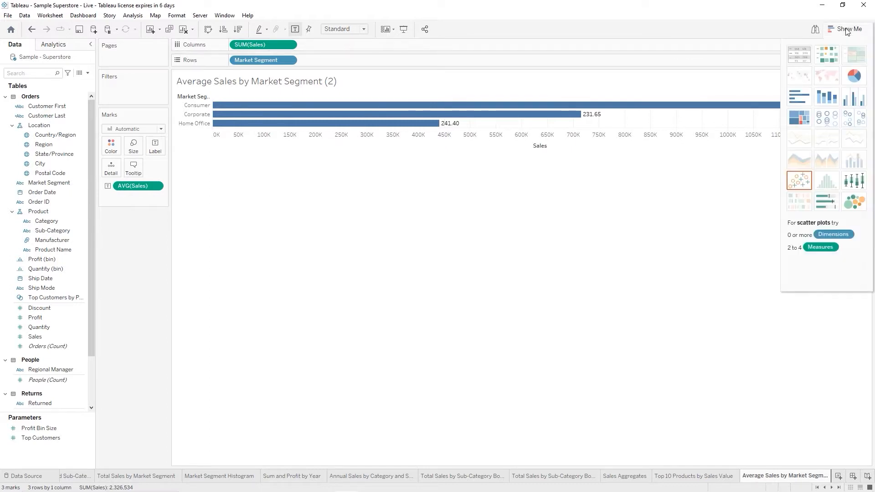
click(798, 53)
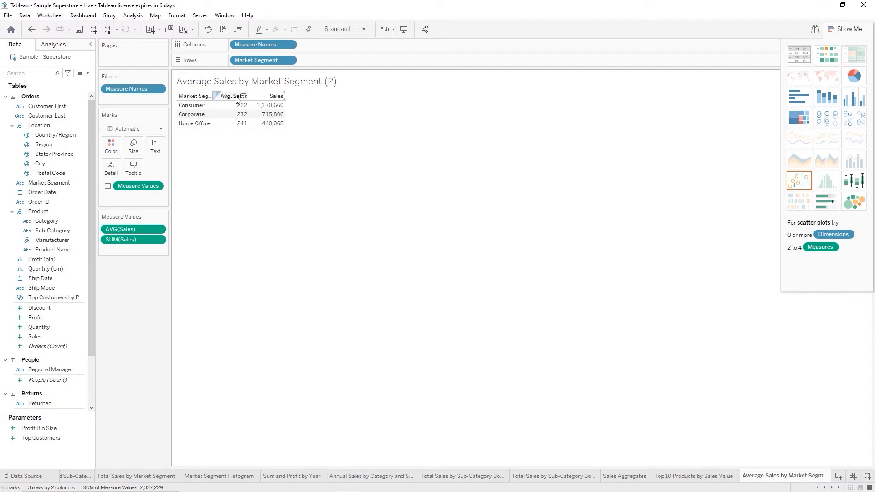
mouse_move(240, 115)
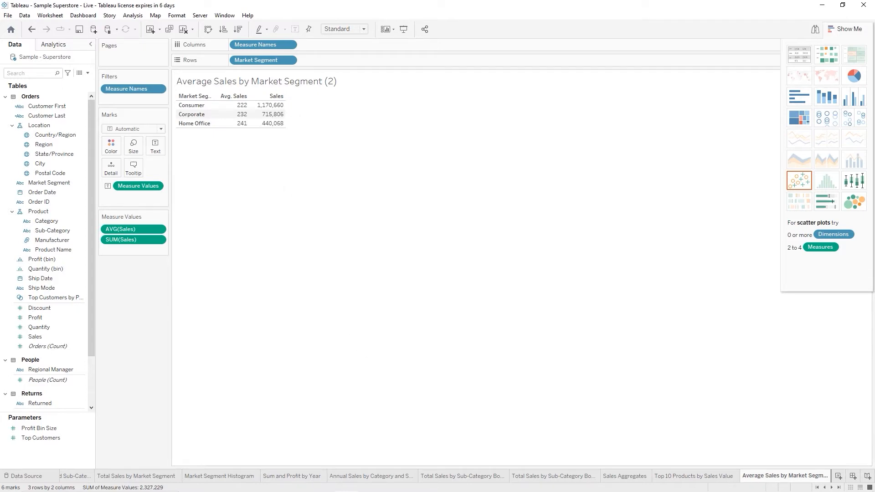
Rename the duplicated sheet as "Average and Total Sales by Market Segment" and save the workbook
double_click(752, 475)
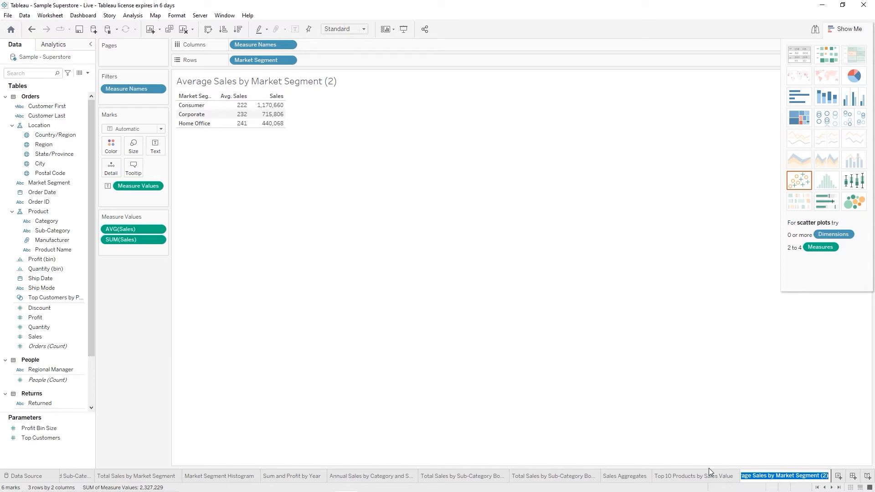
text(Average and Total Sales by Market Segment)
key(Return)
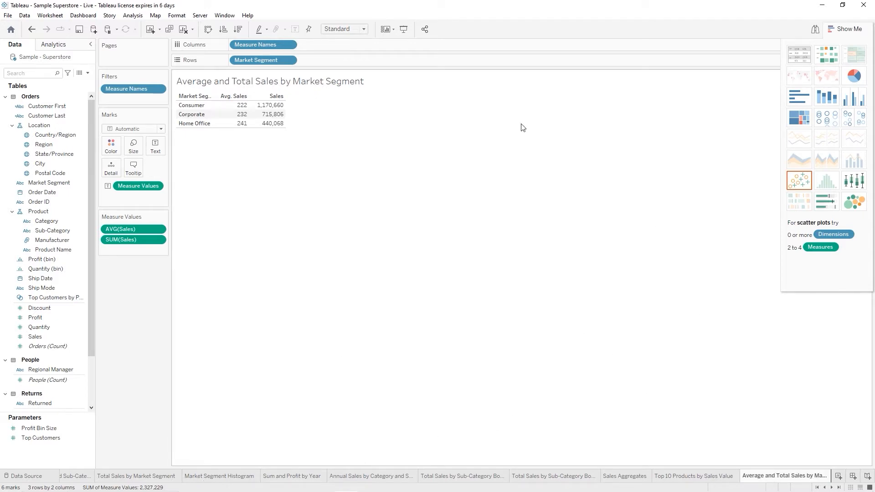
click(80, 33)
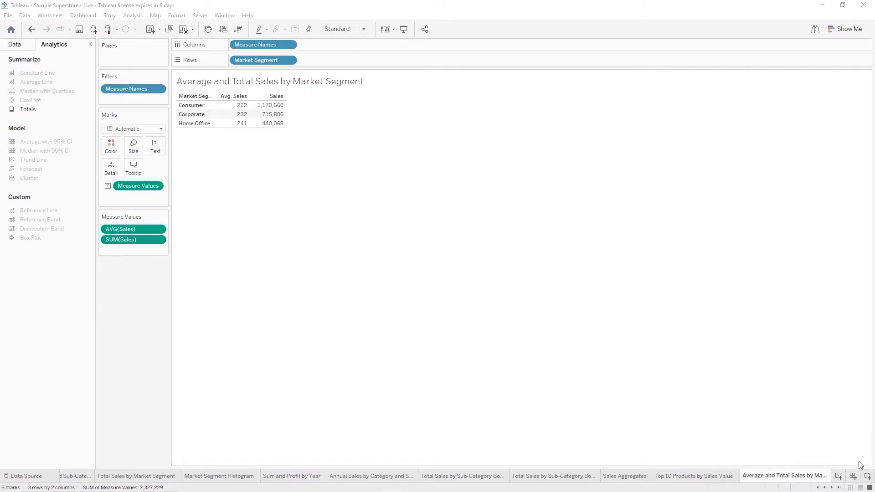
Create a new worksheet with the sum of Profit on Columns and the sum of Sales on Rows
click(838, 476)
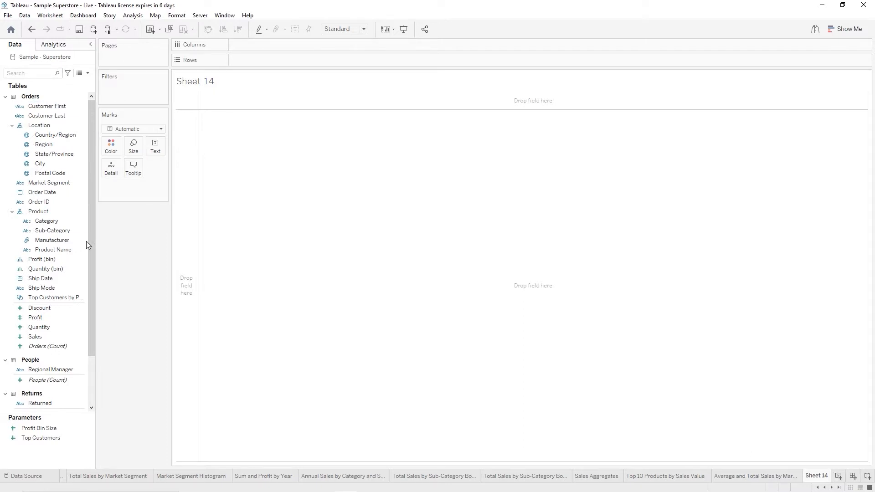
click(72, 252)
mouse_move(72, 259)
mouse_down()
mouse_move(69, 319)
mouse_move(109, 302)
mouse_move(287, 95)
mouse_move(270, 40)
mouse_up()
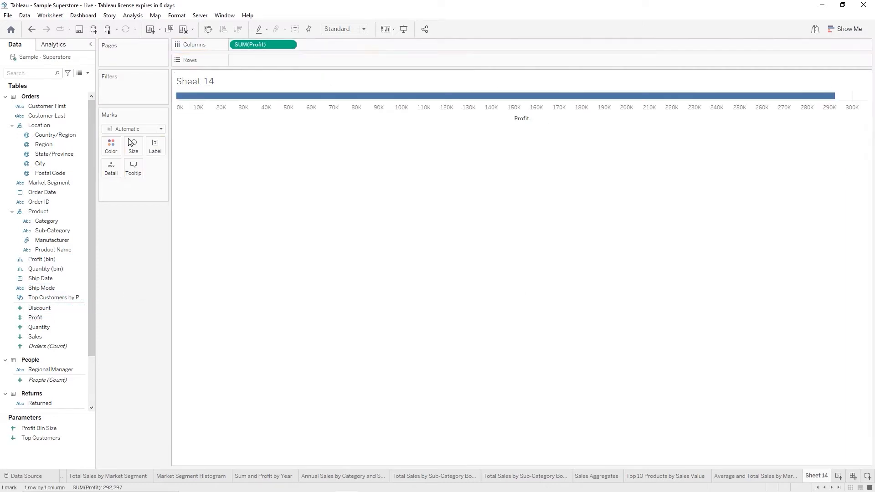
drag(36, 336, 261, 61)
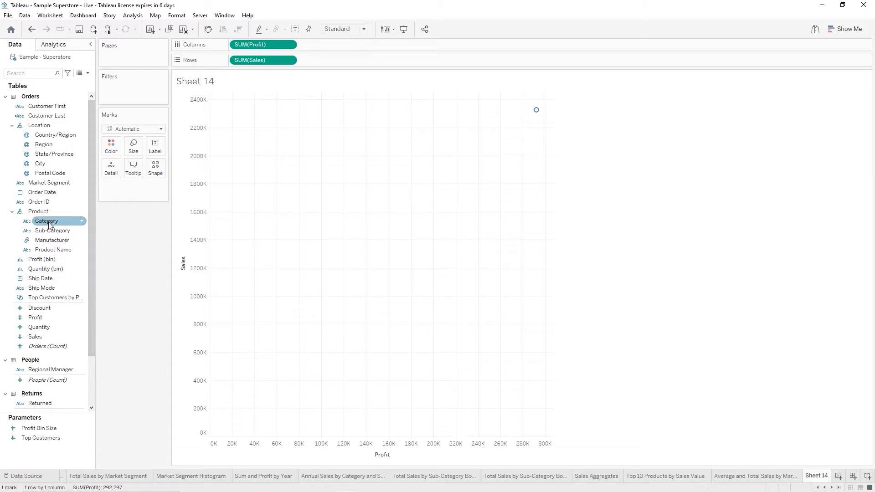
Color the marks by Category and break them down by adding Region as detail
drag(75, 221, 112, 144)
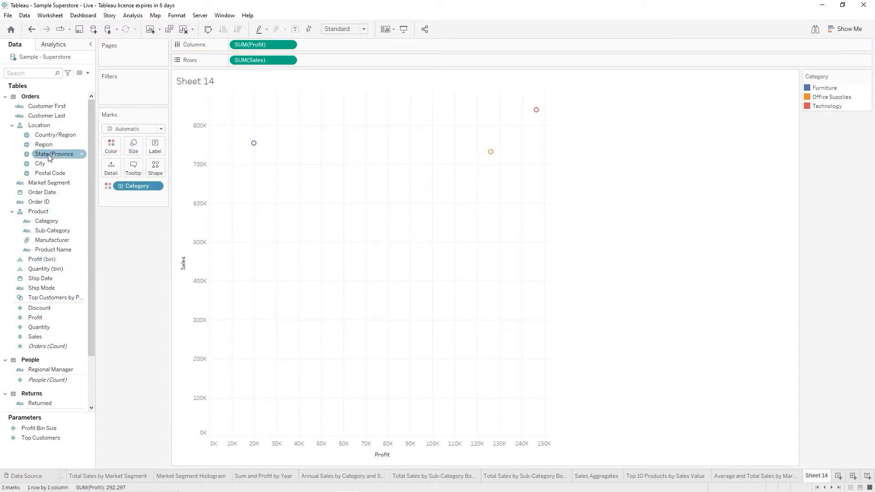
drag(44, 148, 114, 175)
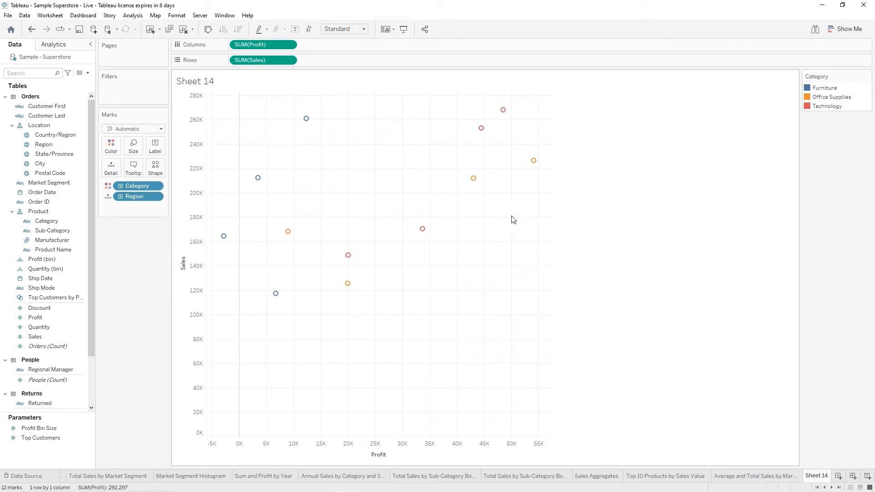
mouse_move(348, 256)
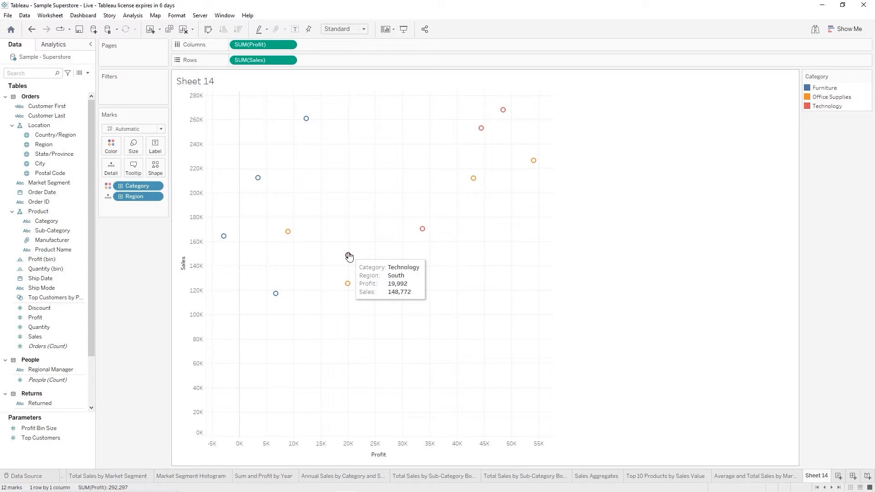
Apply the suggested scatter plot chart type to the Profit and Sales view
click(846, 30)
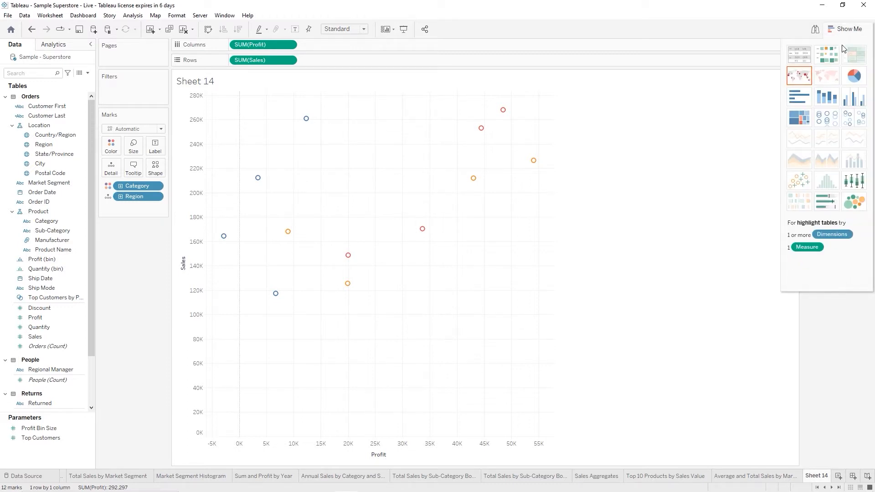
click(798, 185)
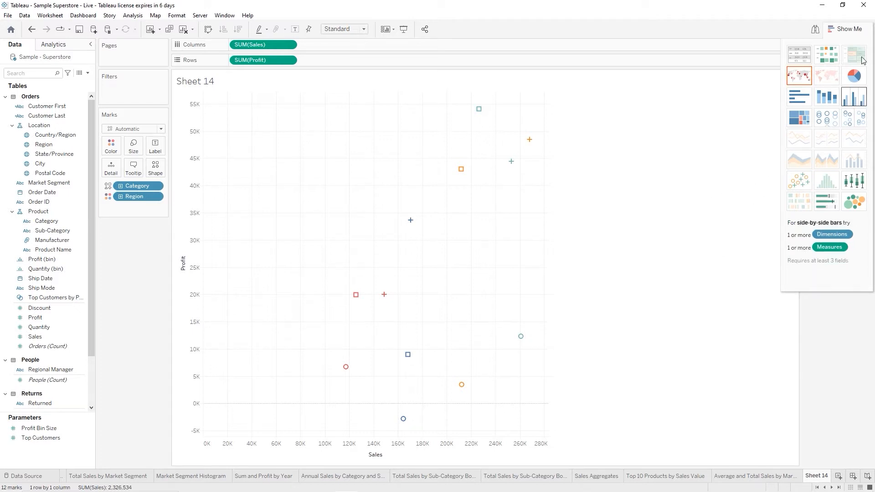
click(845, 30)
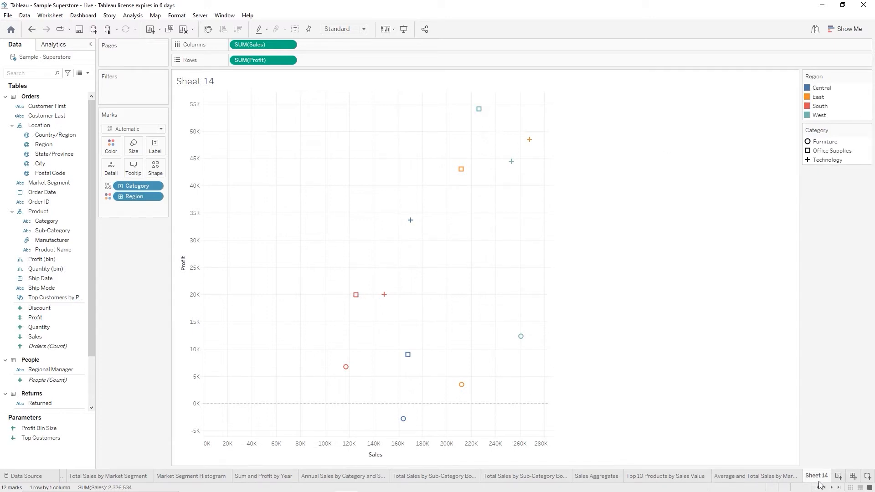
Rename the scatter plot worksheet as "Sum and Profit by Category and Region" and save the workbook
mouse_move(816, 479)
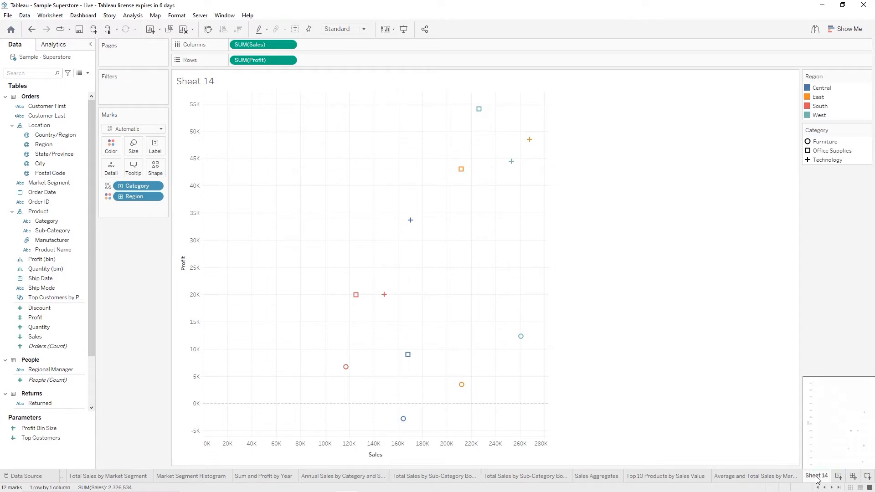
double_click(815, 476)
text(Sum and)
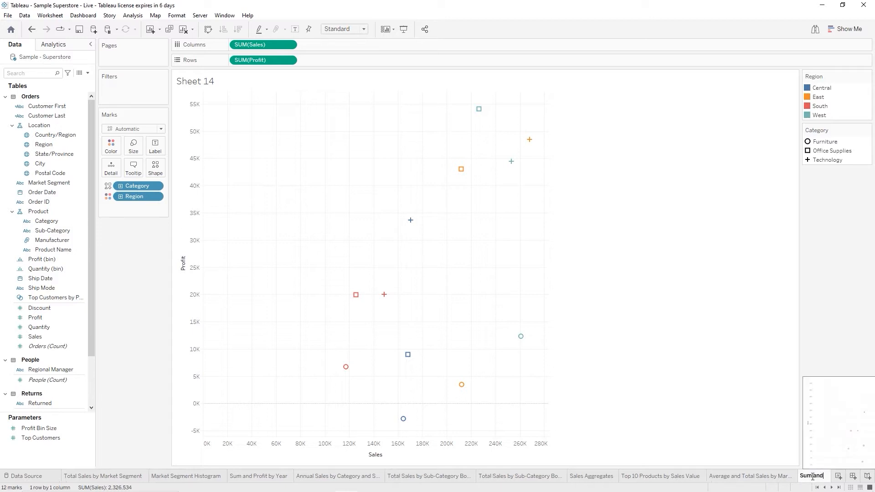
text( Profit b)
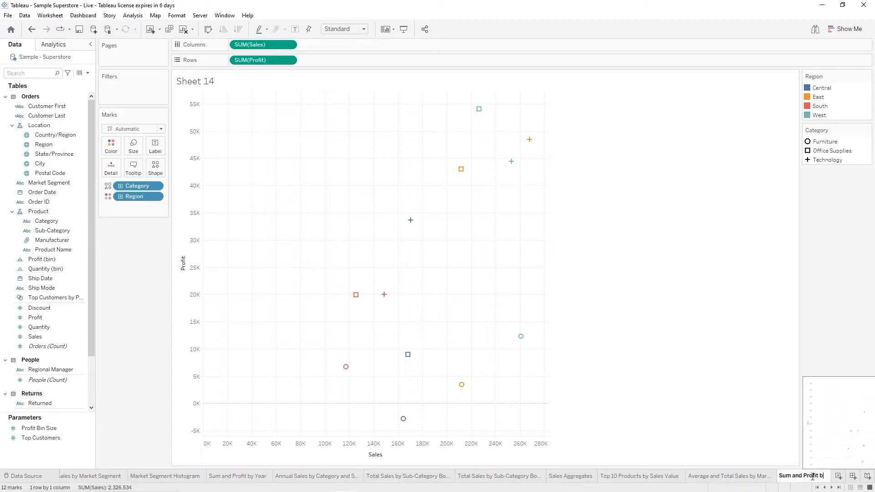
text(y Ca)
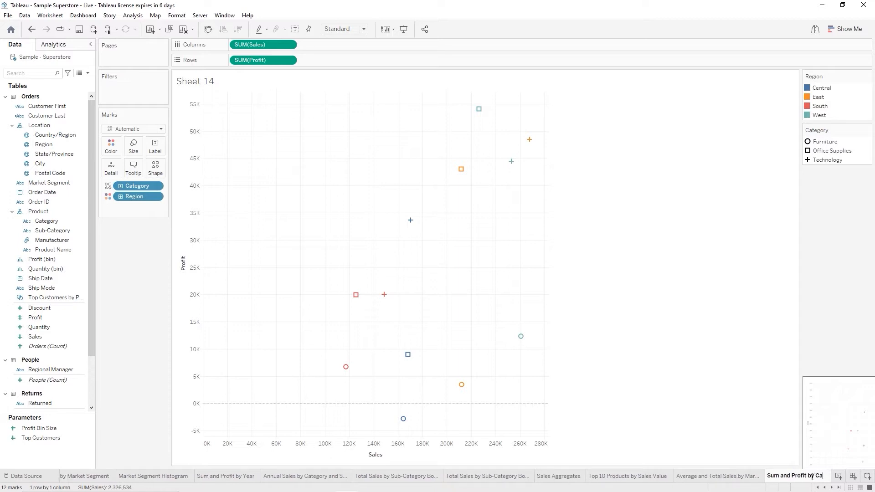
text(tegor)
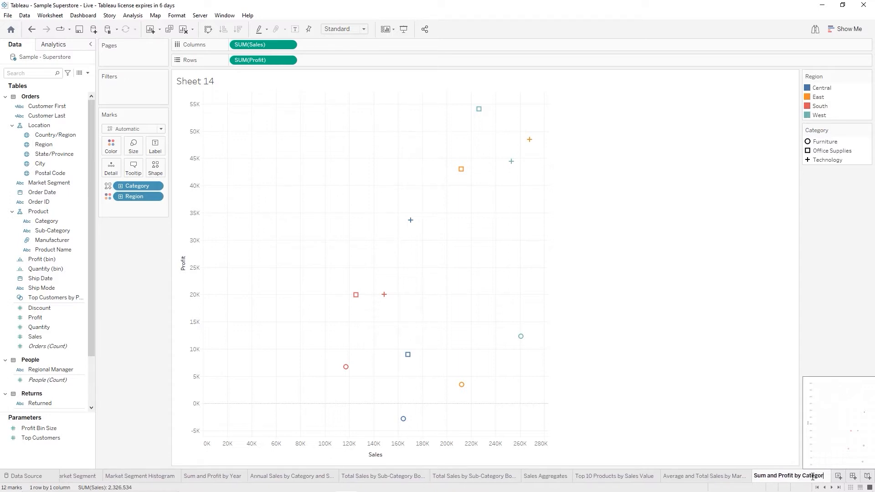
text(y and Region)
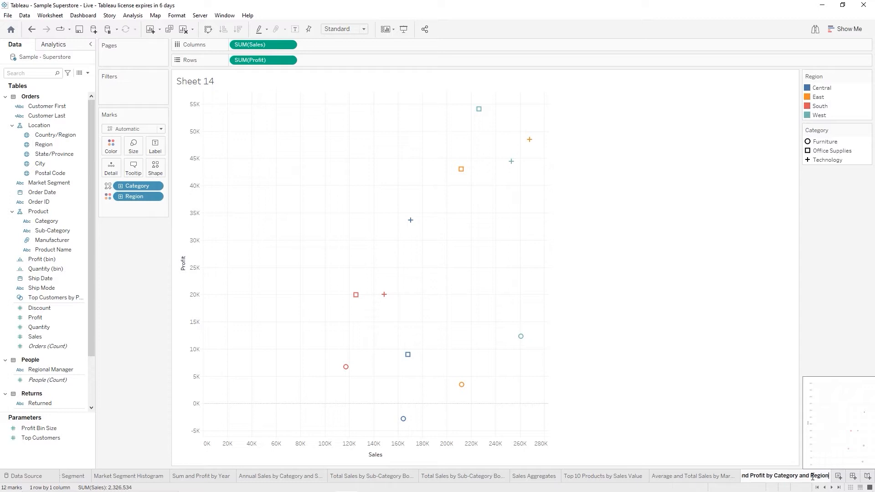
key(Return)
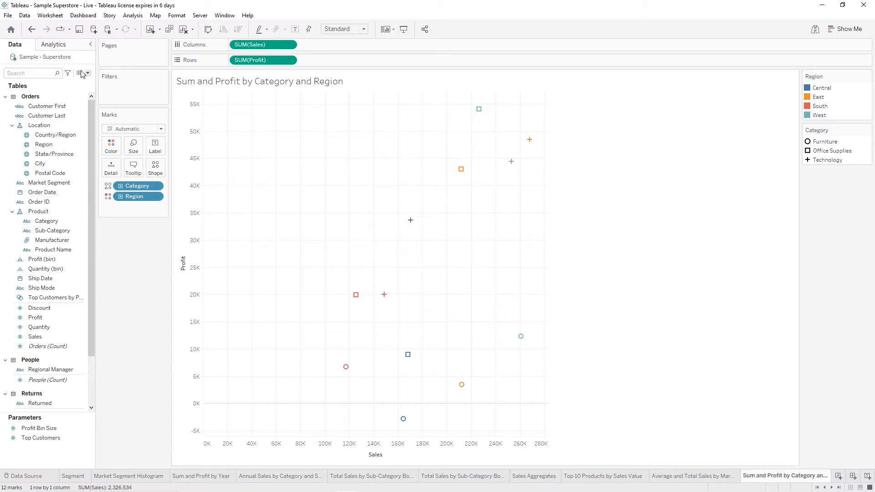
click(79, 29)
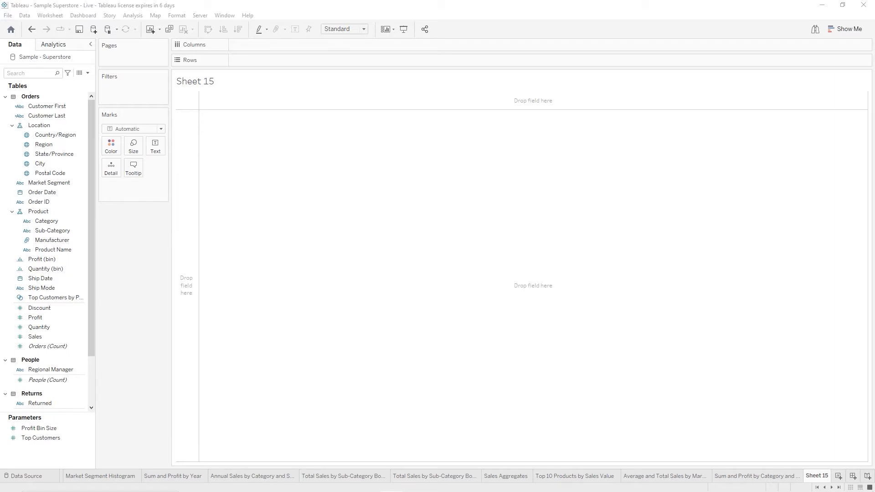
Build a text table with Sub-Category on Columns, Category on Rows and the sum of Quantity as the cell values
drag(52, 231, 246, 47)
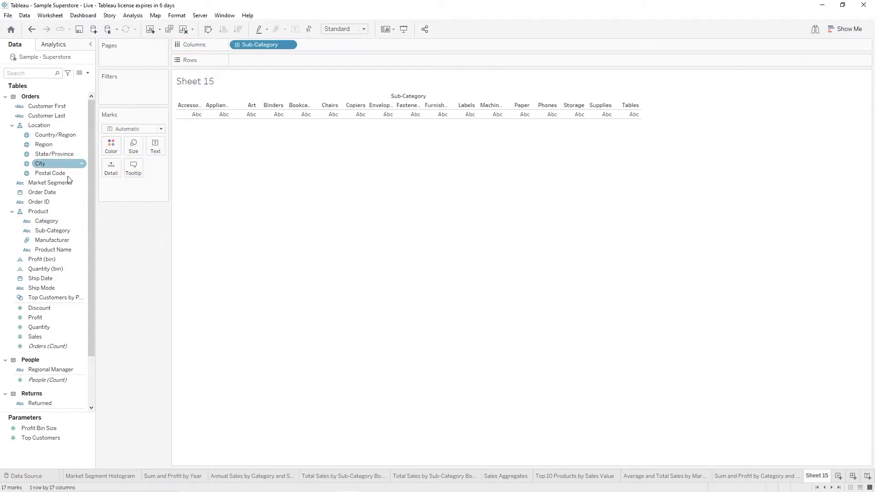
drag(46, 221, 258, 60)
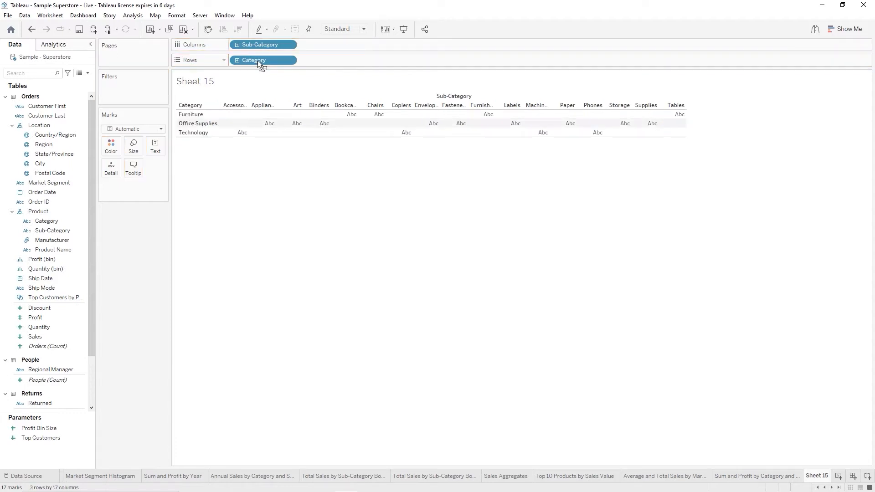
click(68, 308)
drag(70, 326, 155, 148)
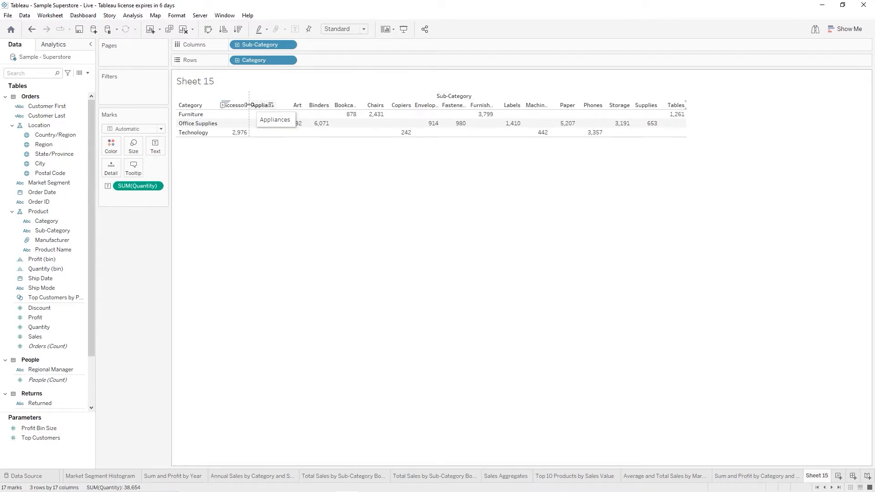
Widen the sub-category columns to fit their full names, and swap the rows and columns back and forth
drag(250, 105, 262, 105)
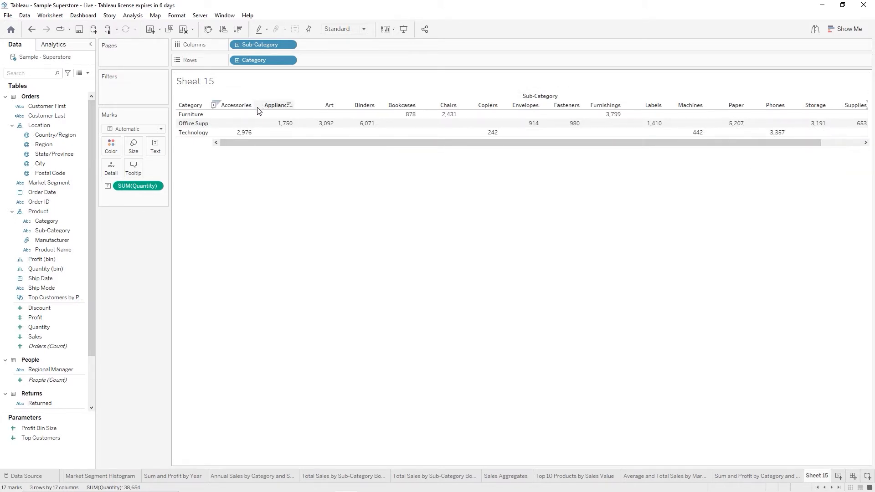
drag(254, 105, 252, 105)
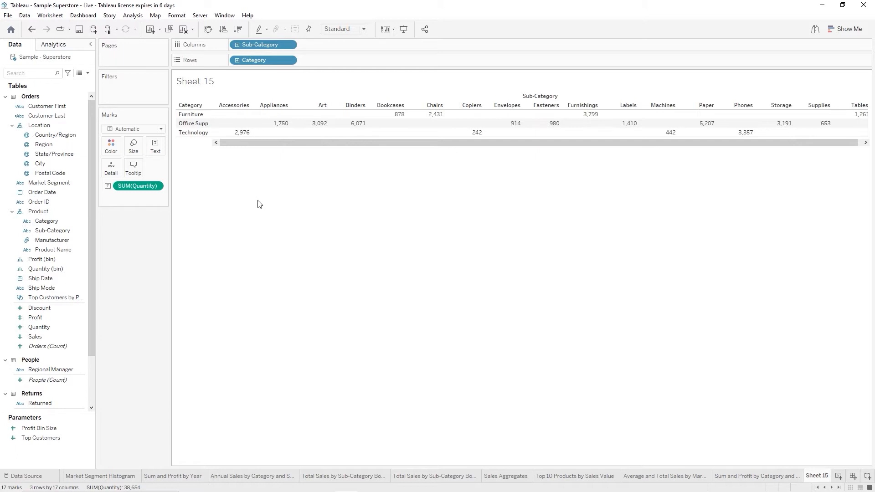
key(ctrl+w)
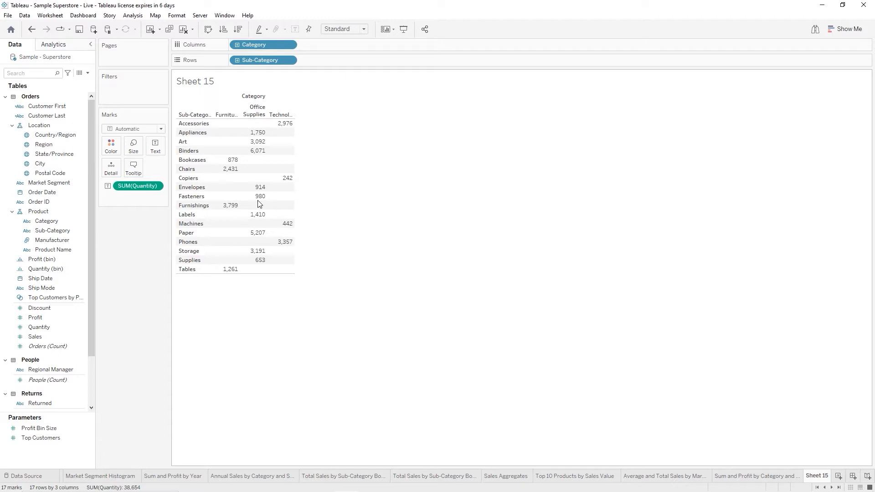
key(ctrl+w)
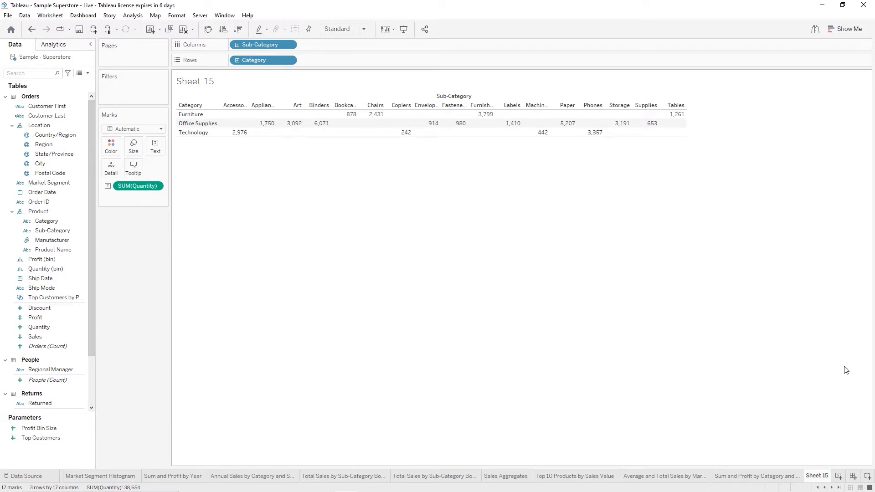
Rename the quantity table worksheet as "Qty. by Sub-Category and Category"
double_click(821, 479)
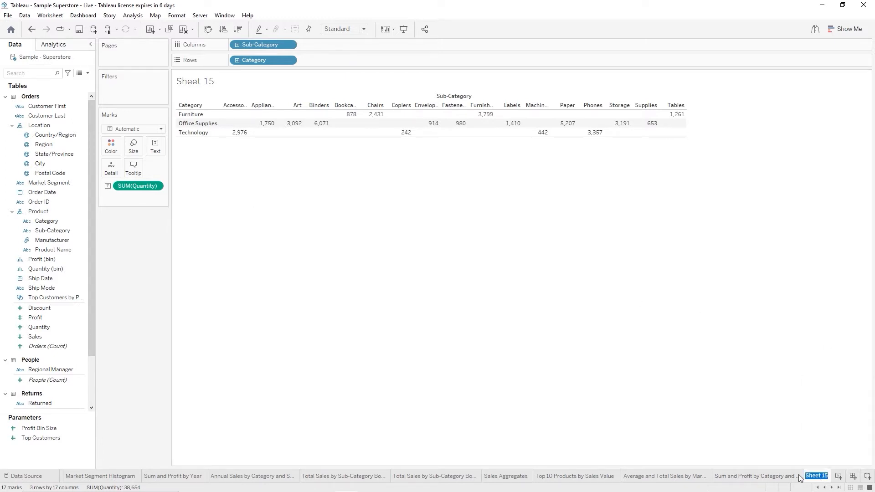
text(Qt)
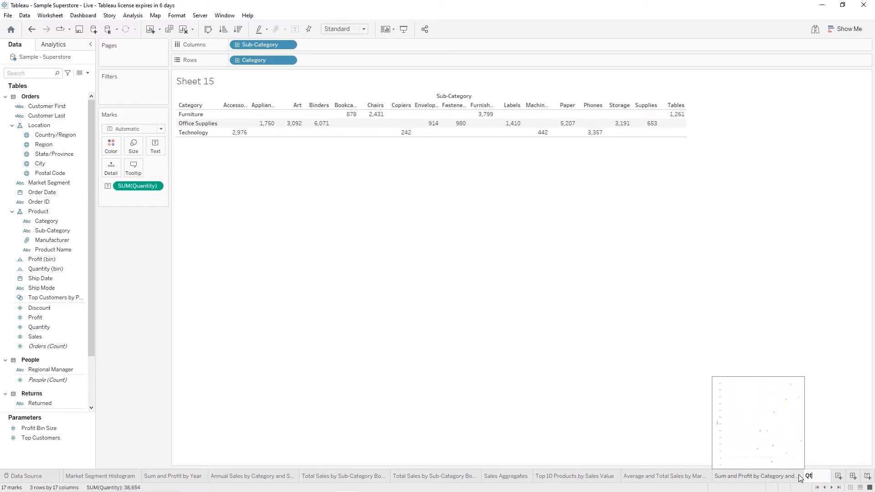
text(y. by Su)
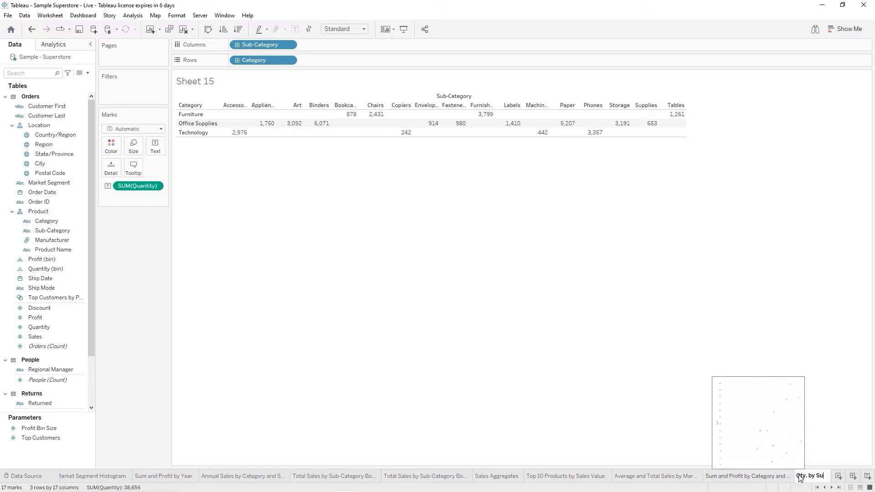
text(b-)
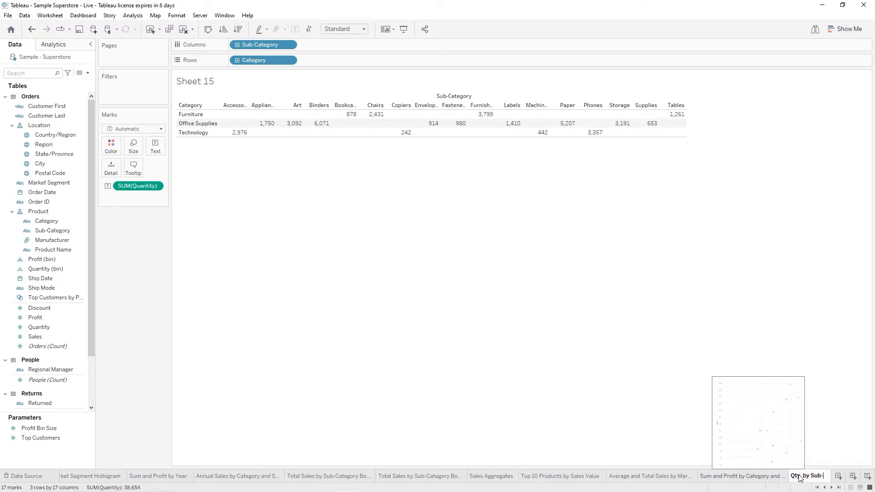
text(Category and XCa)
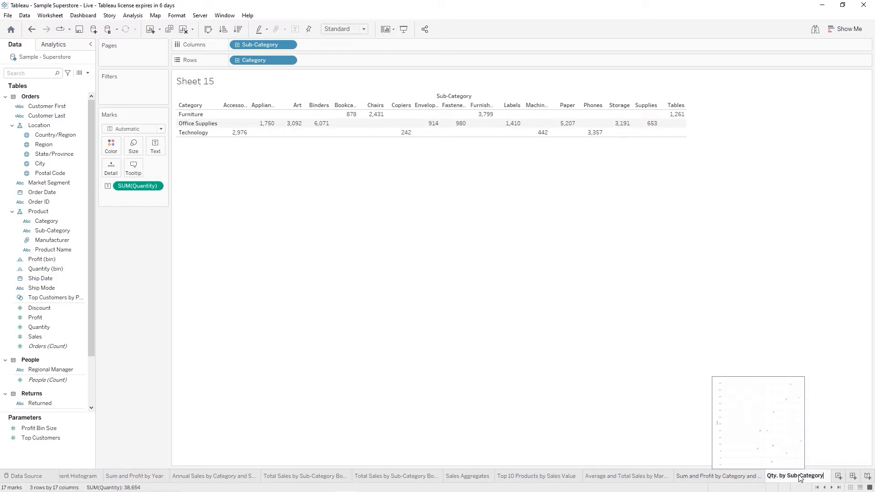
key(BackSpace)
key(BackSpace)
key(BackSpace)
key(BackSpace)
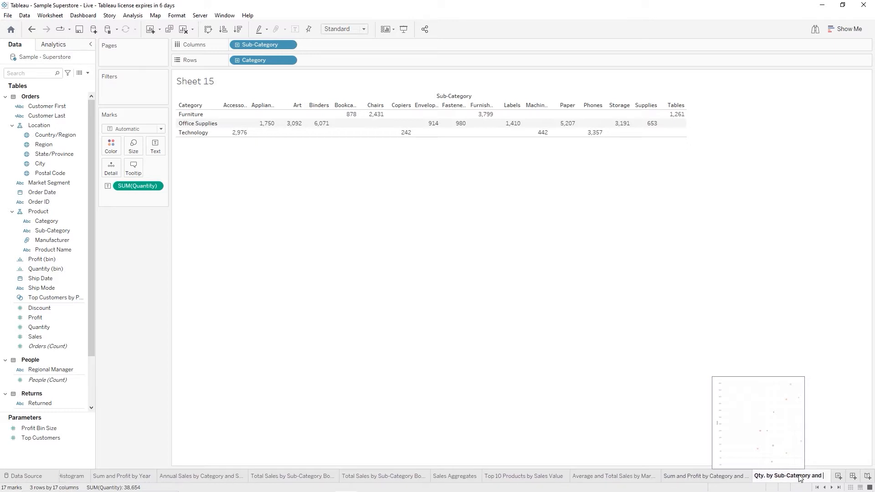
text(Category)
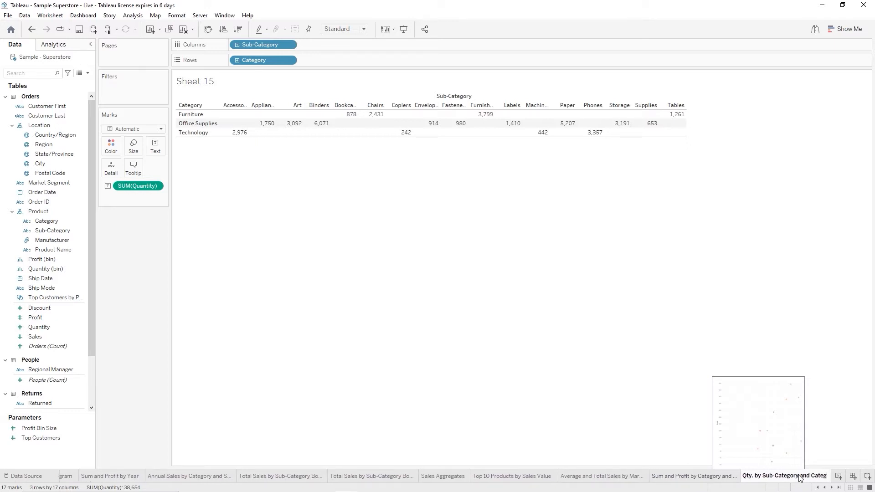
key(Return)
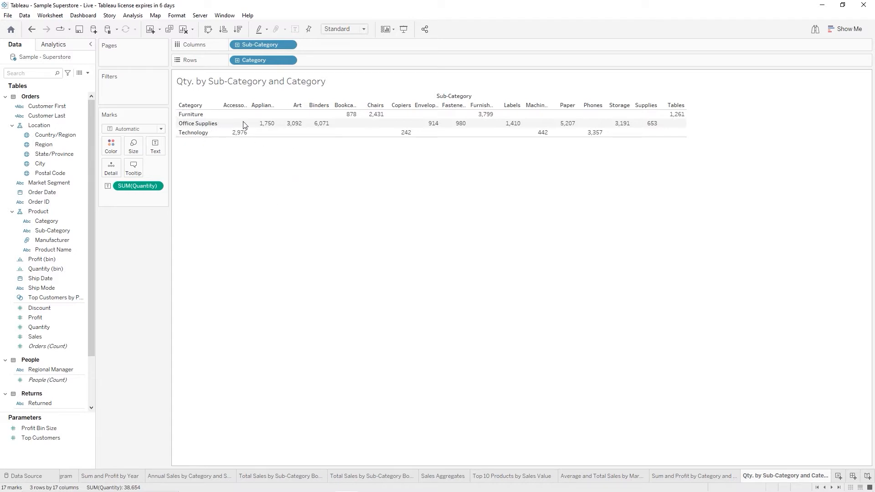
click(136, 18)
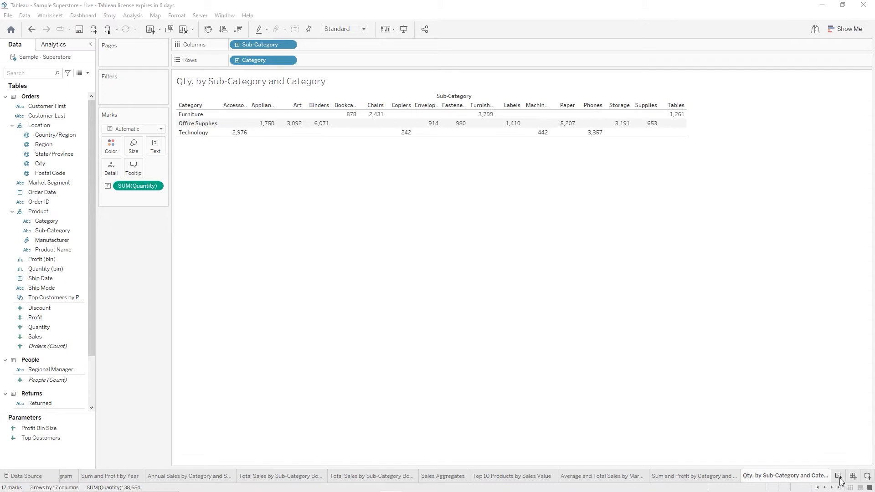
Create a new worksheet with the sum of Sales on Rows and the year of Order Date on Columns
click(839, 478)
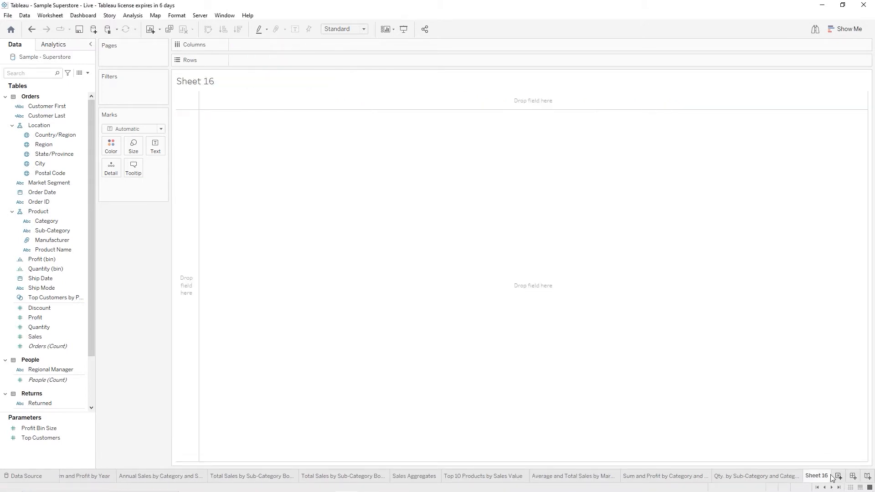
mouse_move(832, 478)
mouse_move(279, 491)
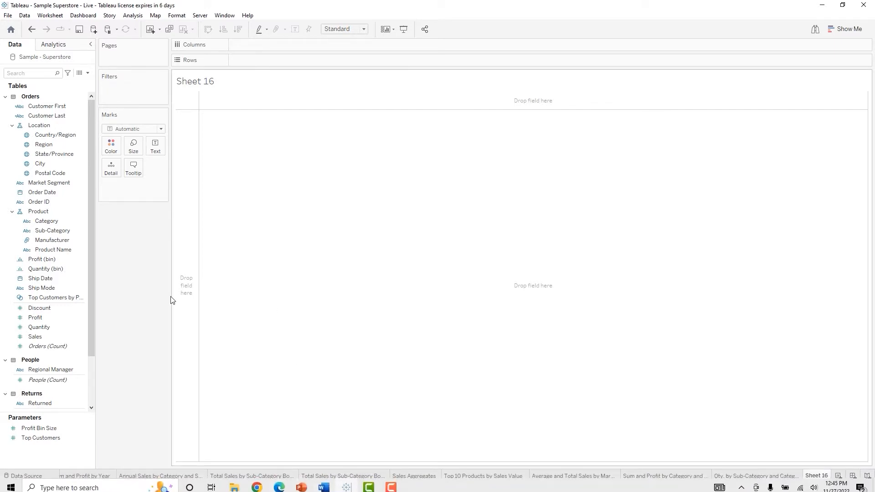
drag(35, 336, 269, 59)
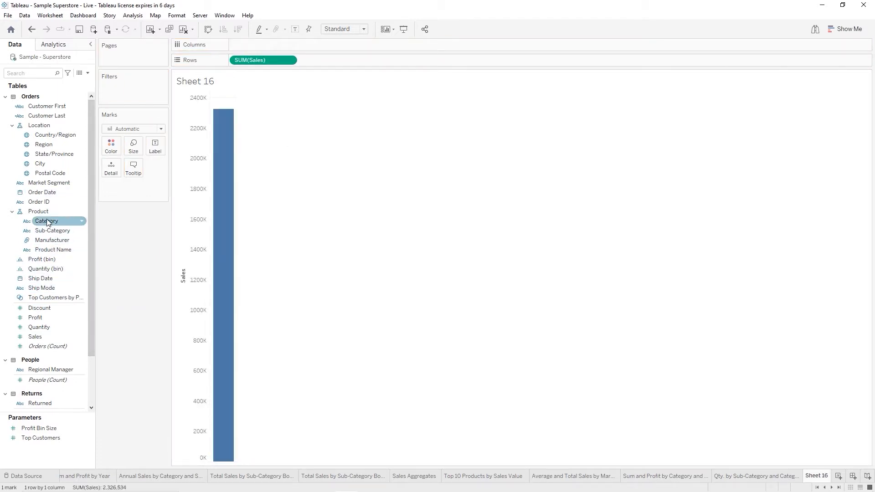
drag(47, 194, 272, 49)
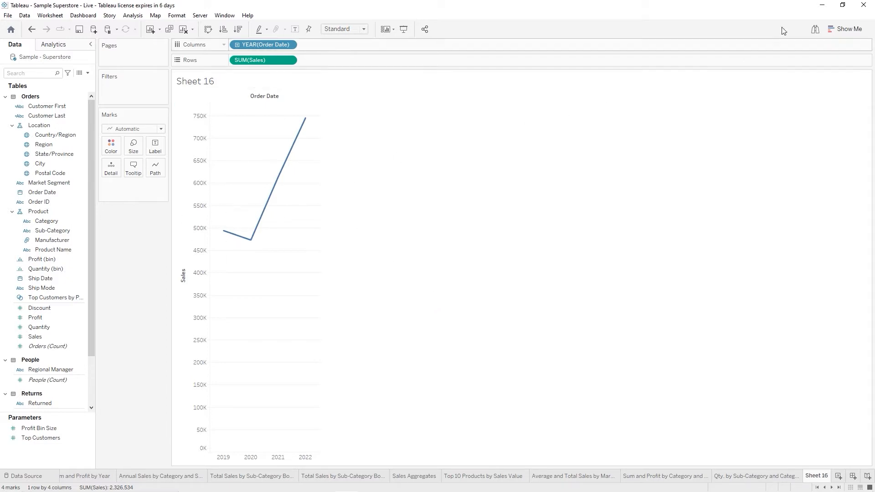
Change the yearly sales view to a horizontal bar chart and fit it to Entire View
click(841, 29)
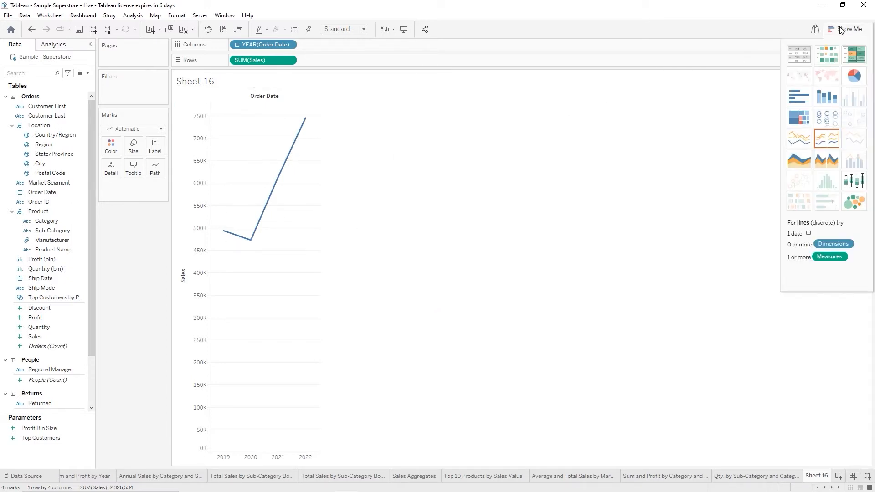
click(801, 98)
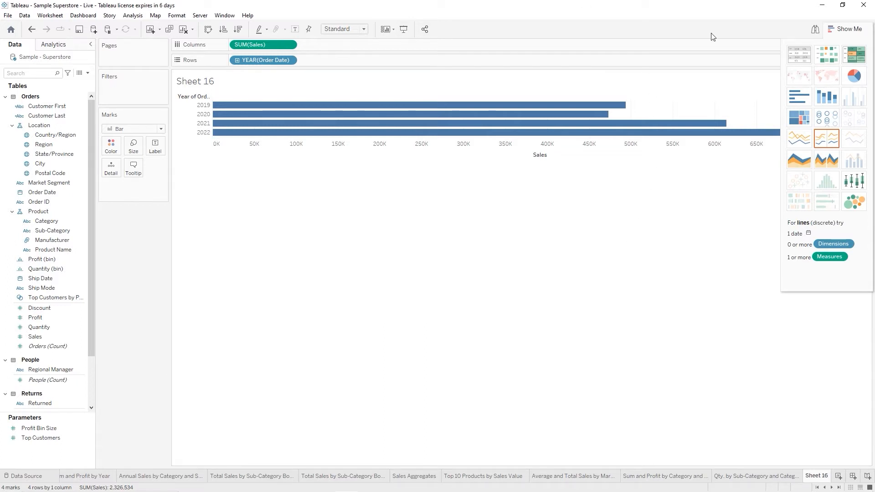
click(843, 35)
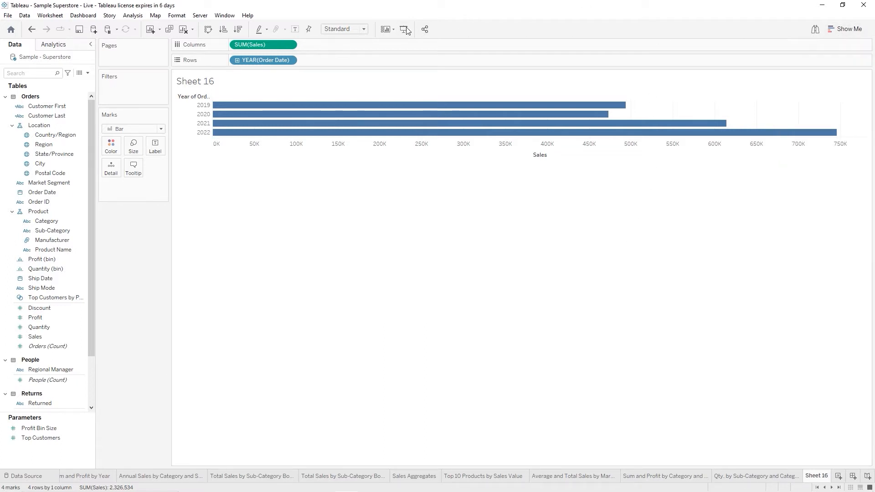
click(362, 30)
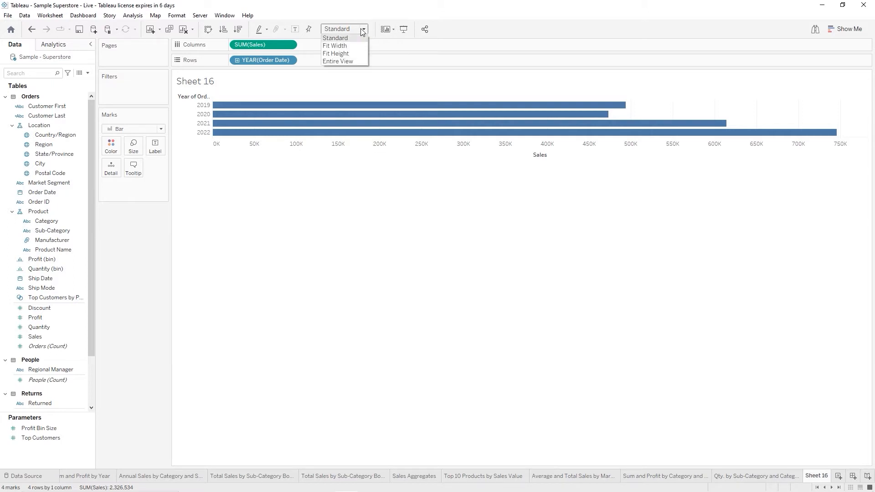
click(338, 61)
mouse_move(839, 366)
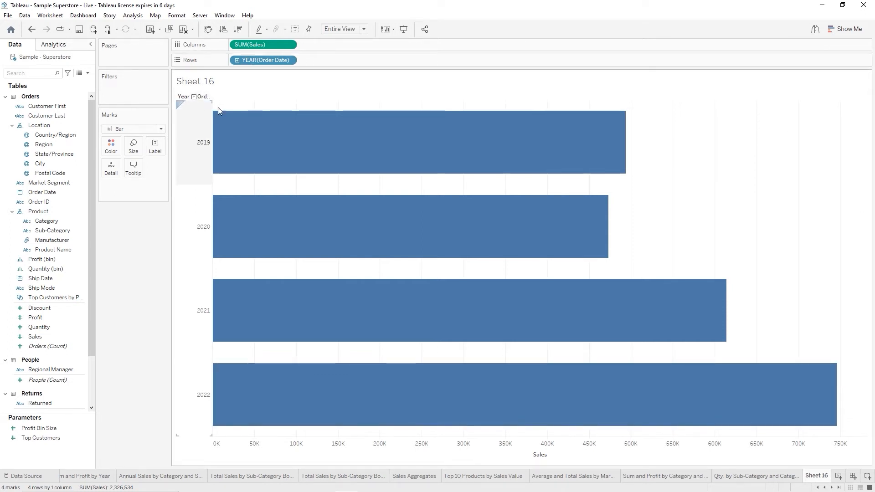
Hide the field labels for rows in the yearly sales bar chart
right_click(185, 97)
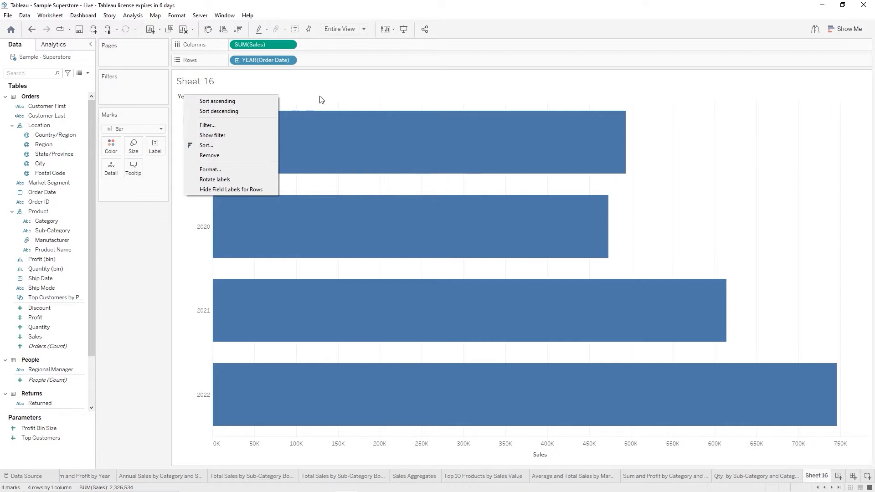
click(321, 99)
right_click(189, 98)
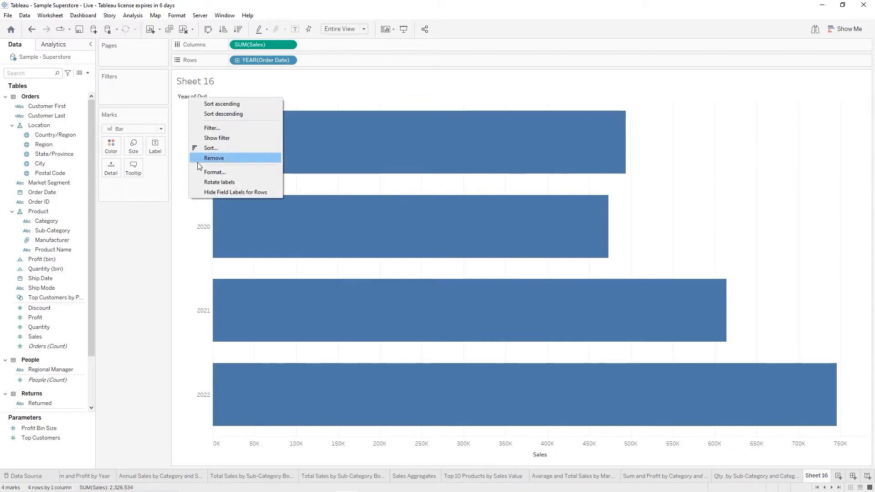
click(229, 192)
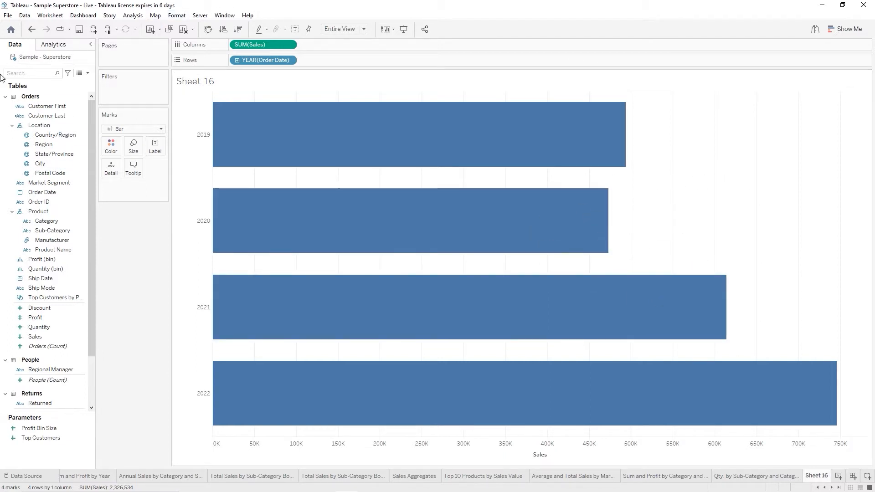
Add a linear trend line to the yearly sales bar chart
click(53, 48)
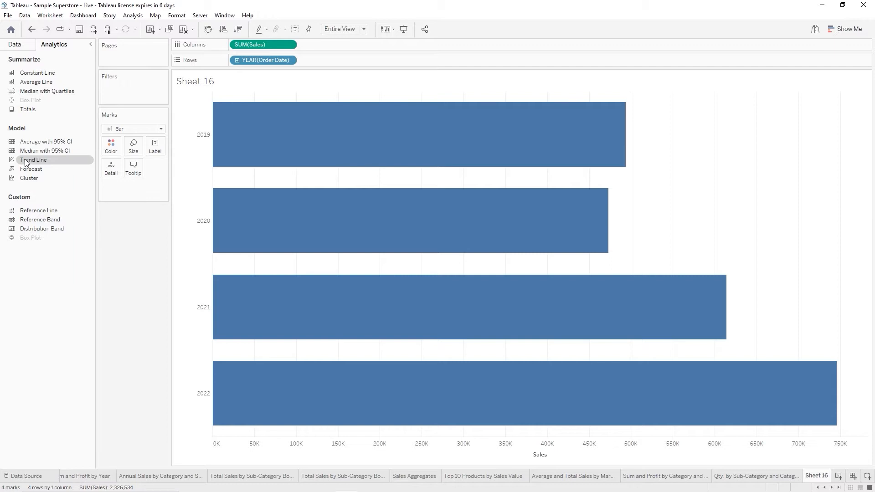
drag(24, 159, 258, 109)
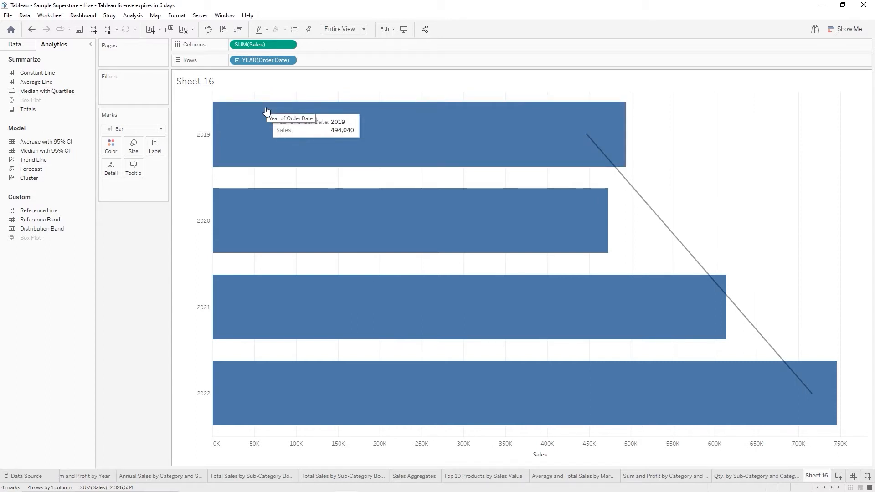
mouse_move(631, 192)
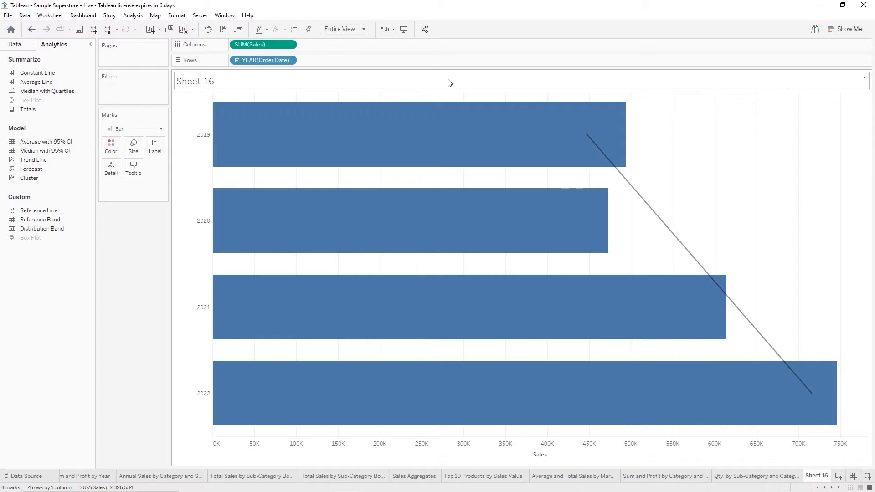
Open the trend model description and examine its statistics and individual trend line coefficients
click(132, 16)
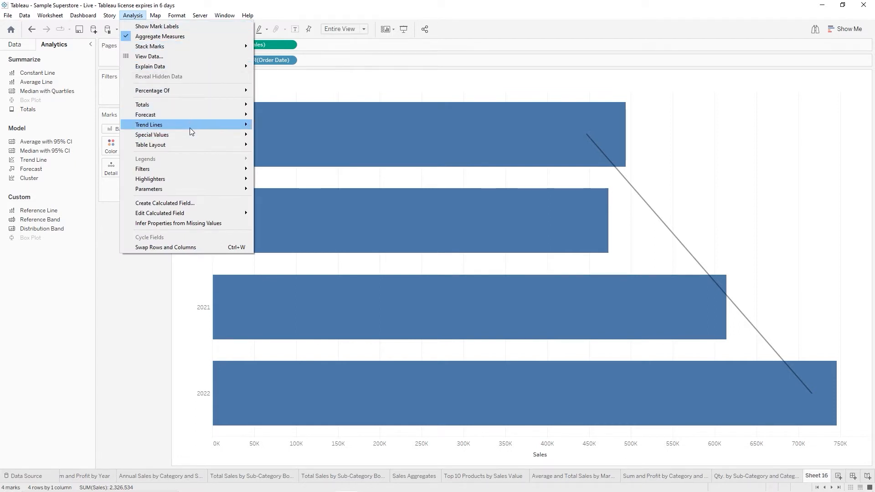
mouse_move(189, 127)
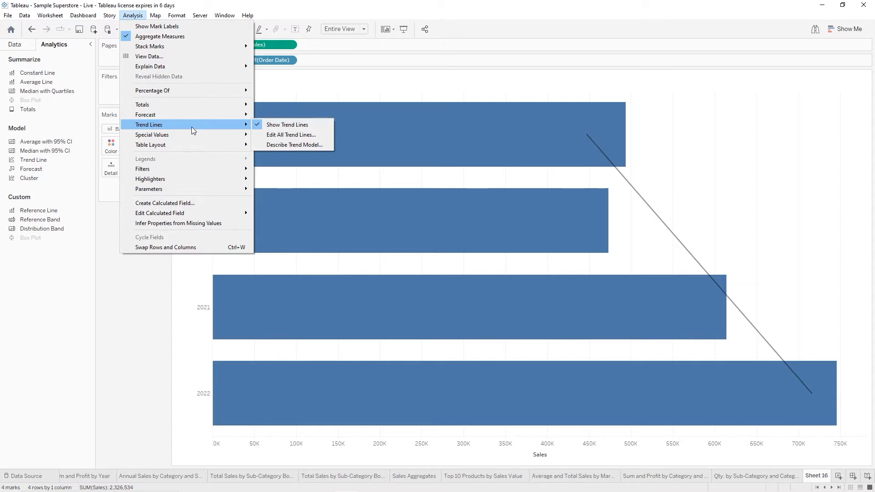
click(306, 146)
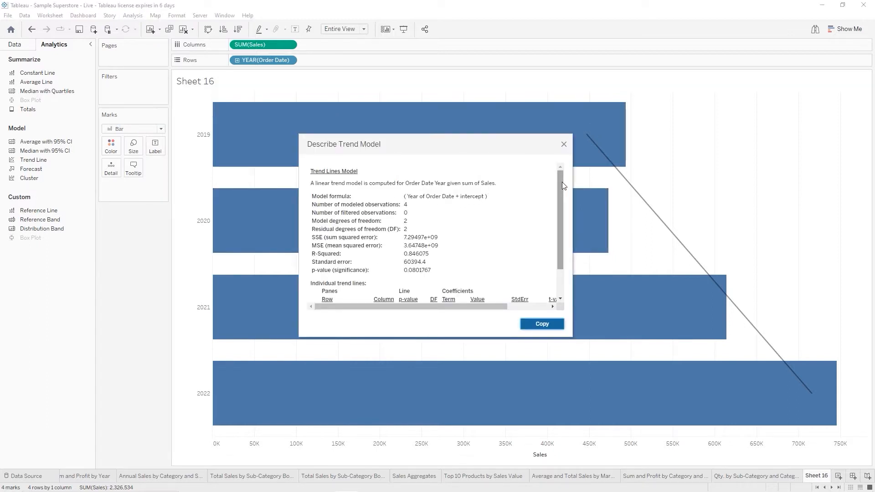
mouse_move(562, 181)
mouse_down()
mouse_move(562, 255)
mouse_move(547, 175)
mouse_up()
drag(560, 227, 556, 289)
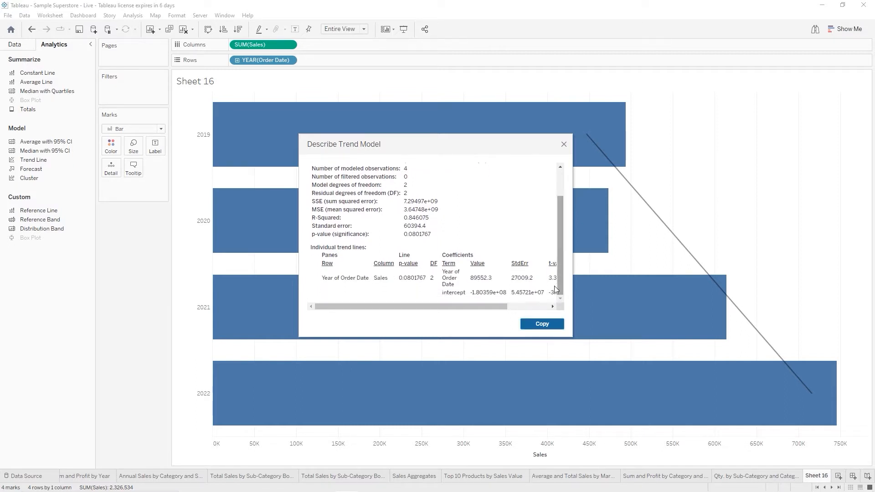
Examine the remaining coefficient statistics of the individual trend lines and close the trend model description
click(534, 306)
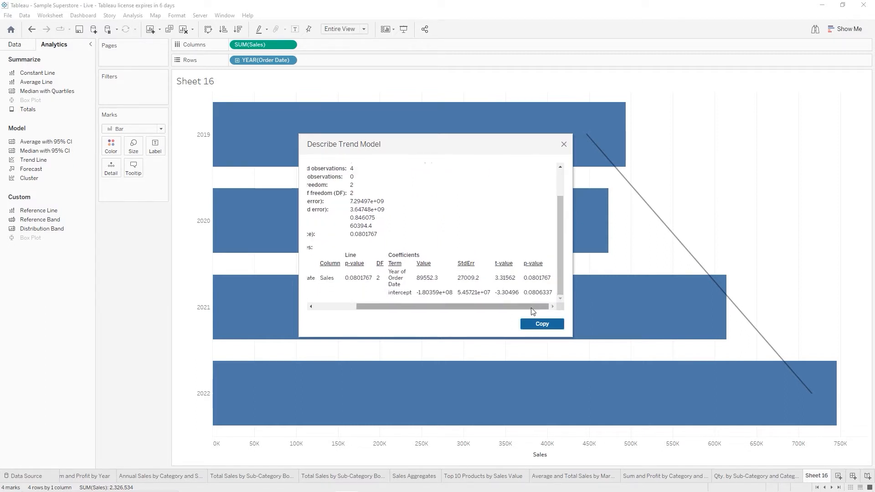
drag(529, 306, 471, 305)
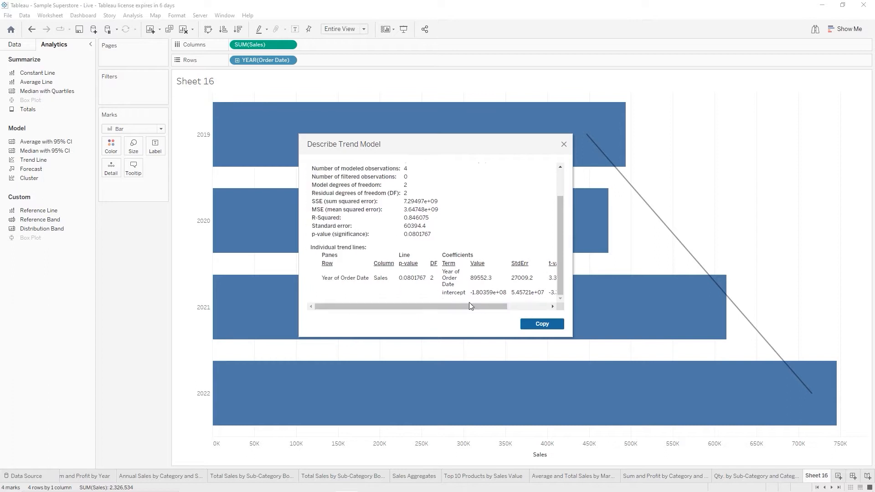
click(564, 146)
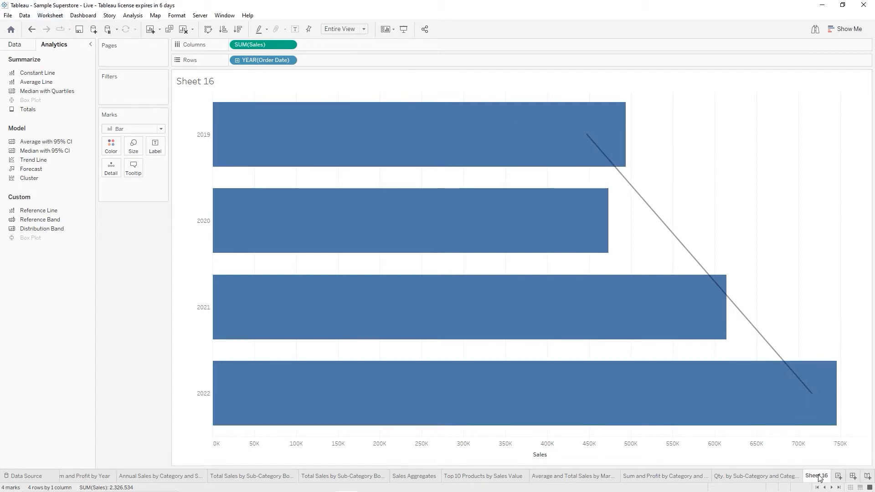
Rename the yearly sales worksheet as "Sales Trend by Year"
mouse_move(818, 477)
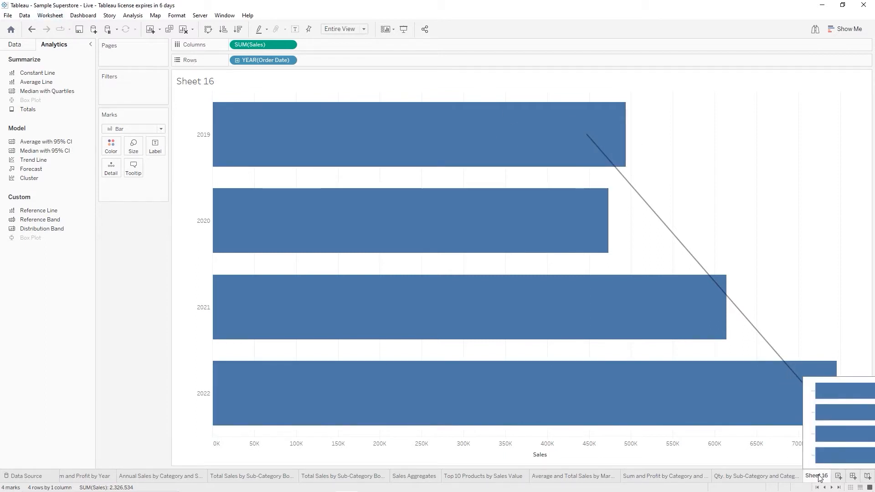
double_click(818, 478)
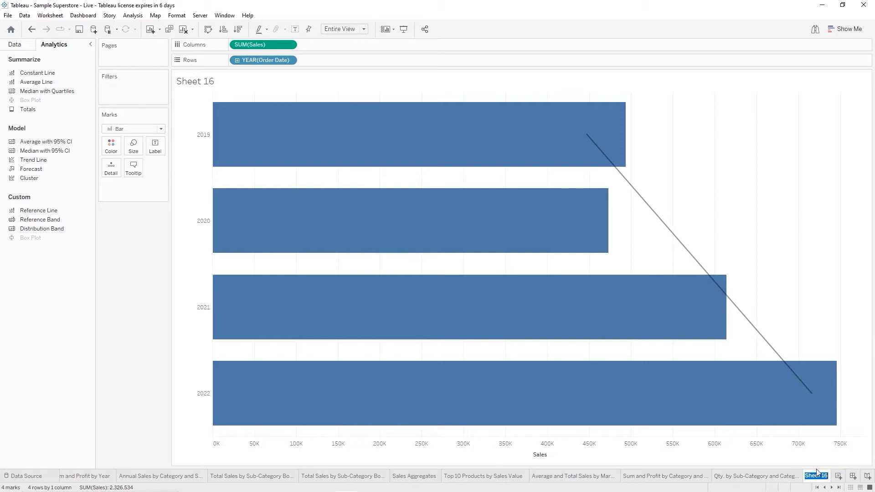
text(Sales Tren)
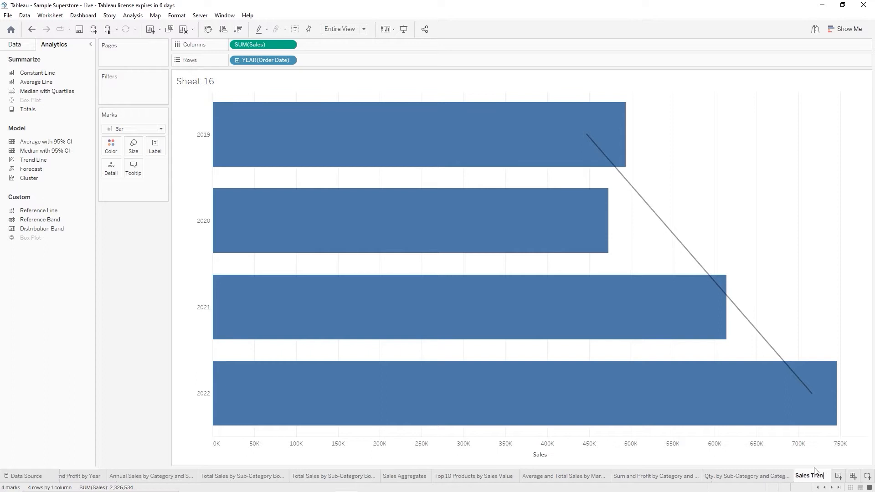
text(d by Year)
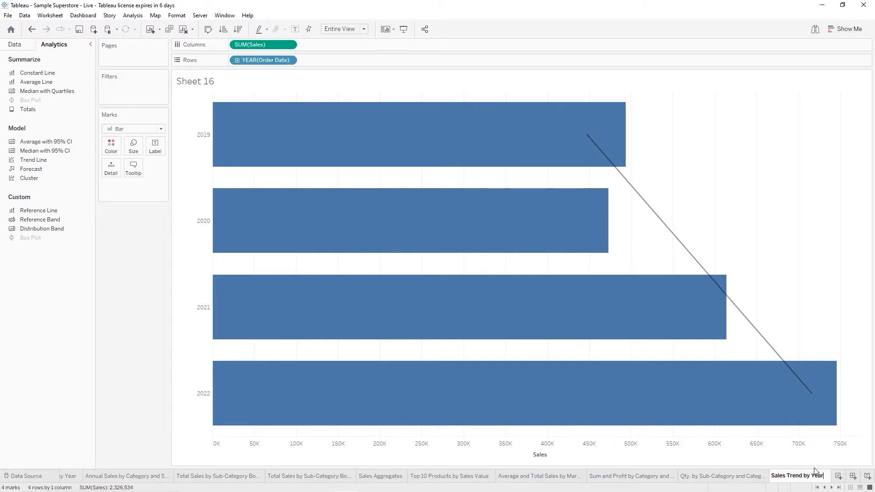
key(Return)
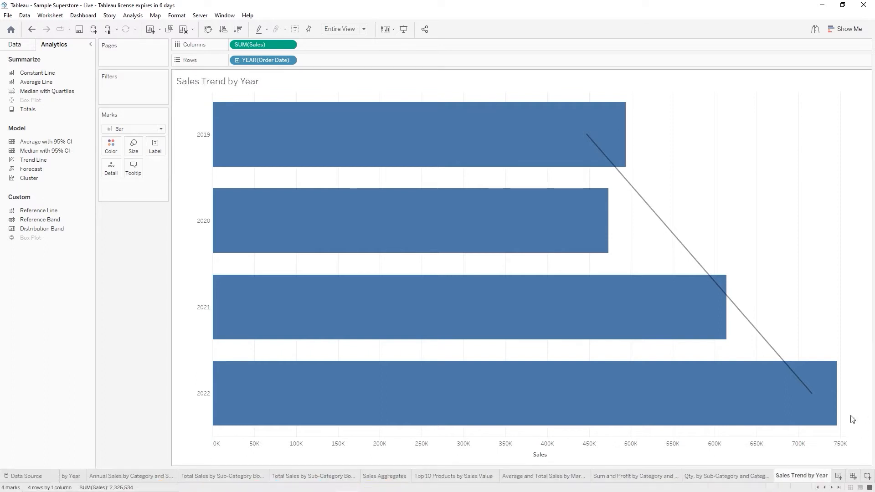
Try a curved trend model on the yearly sales bars and switch back to the linear trend line
mouse_move(691, 360)
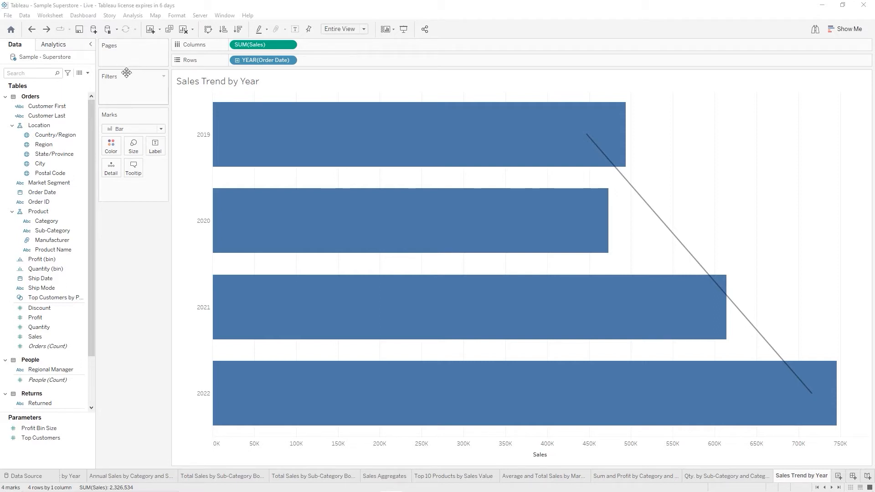
click(48, 46)
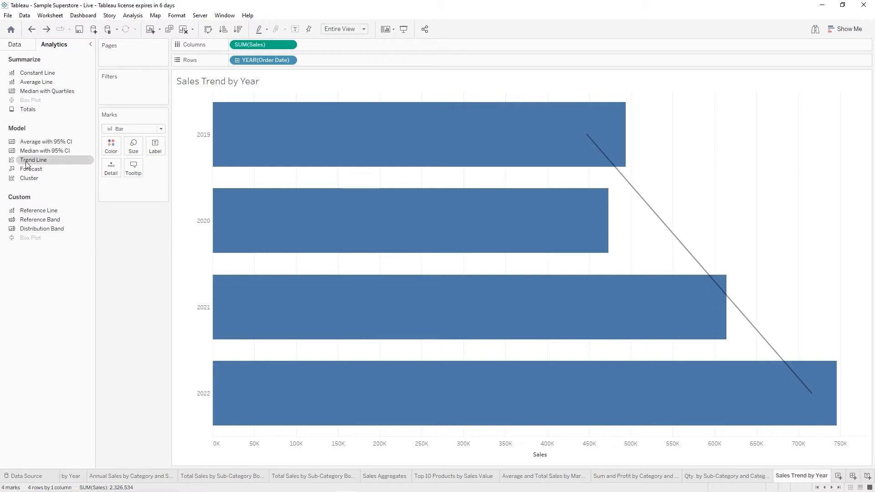
drag(26, 164, 348, 114)
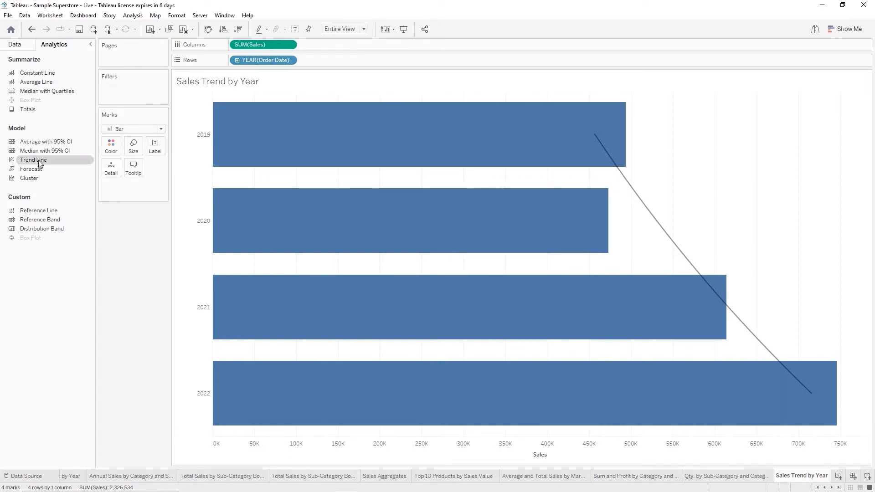
drag(37, 159, 256, 109)
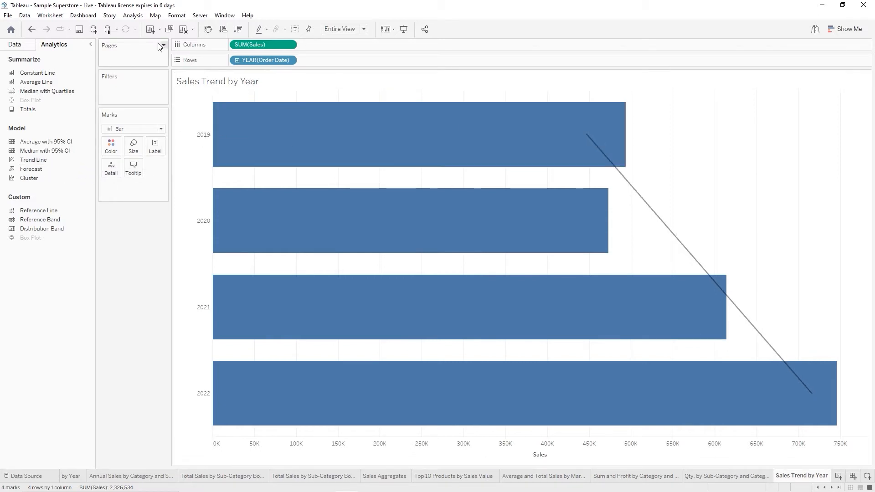
Hide the trend line on the yearly sales bar chart and show it again
click(135, 16)
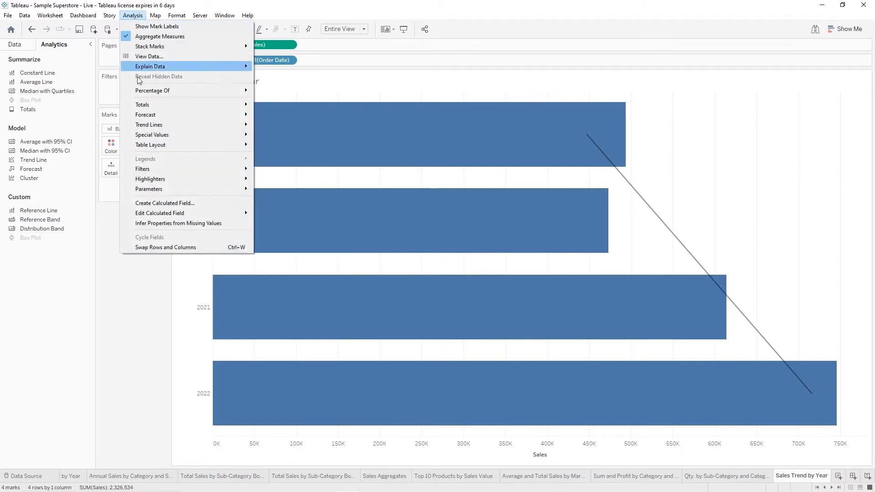
mouse_move(154, 127)
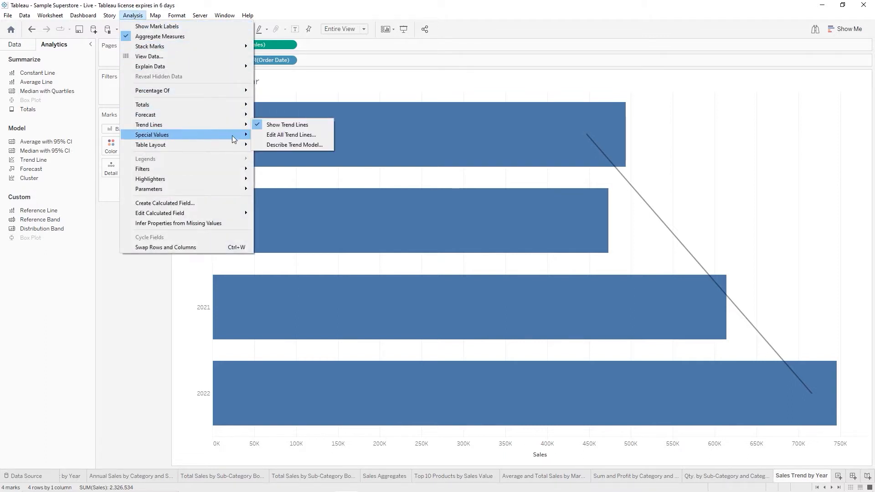
click(287, 124)
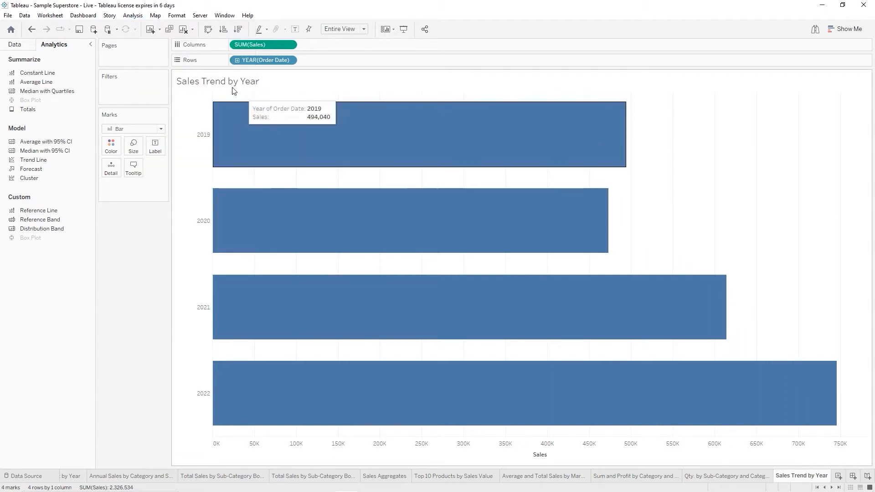
click(137, 17)
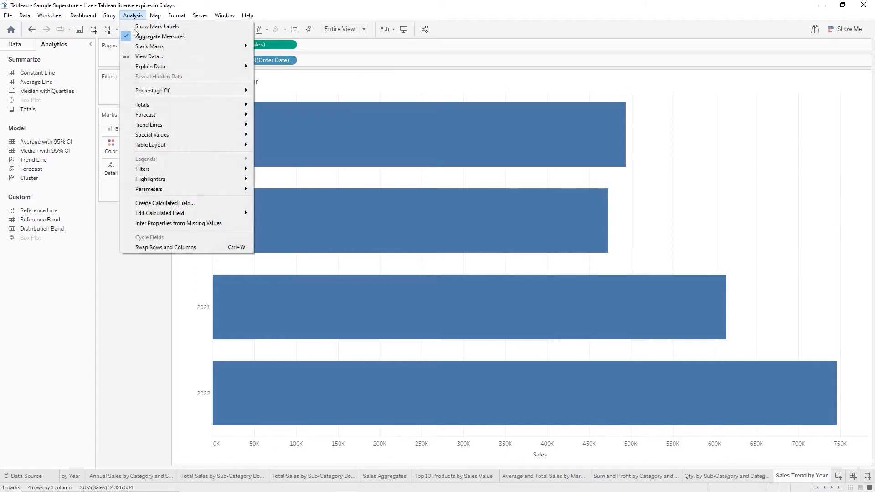
mouse_move(164, 124)
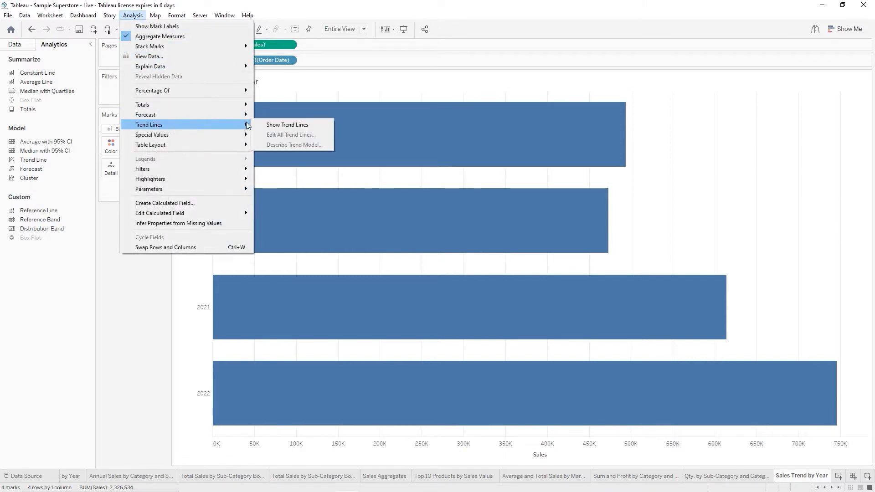
click(281, 125)
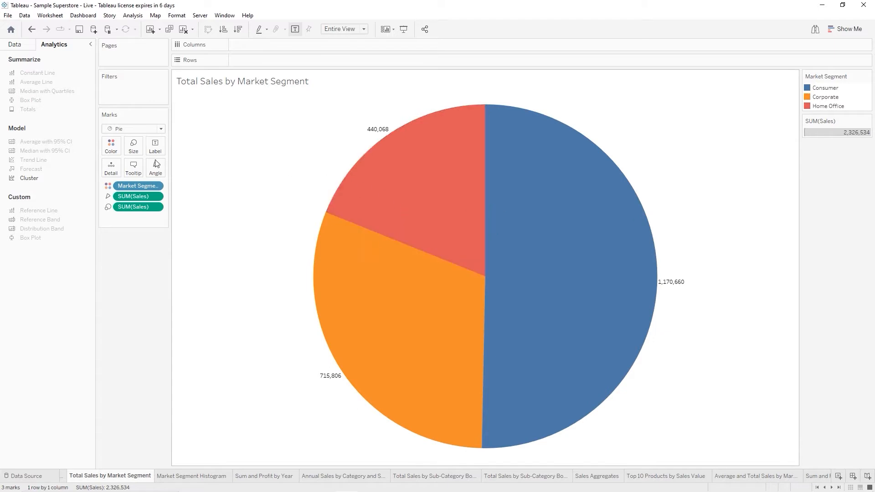
Edit the Market Segment colors of the Total Sales by Market Segment pie chart and choose the Traffic Light palette
click(112, 146)
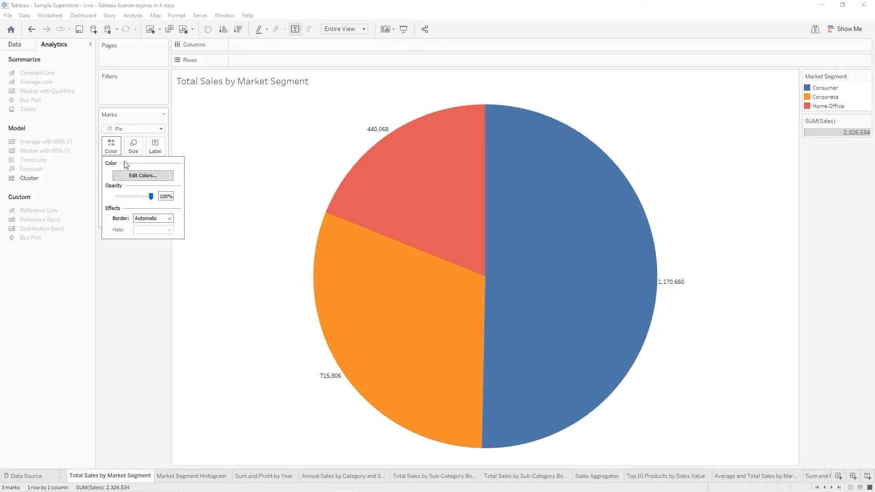
click(138, 176)
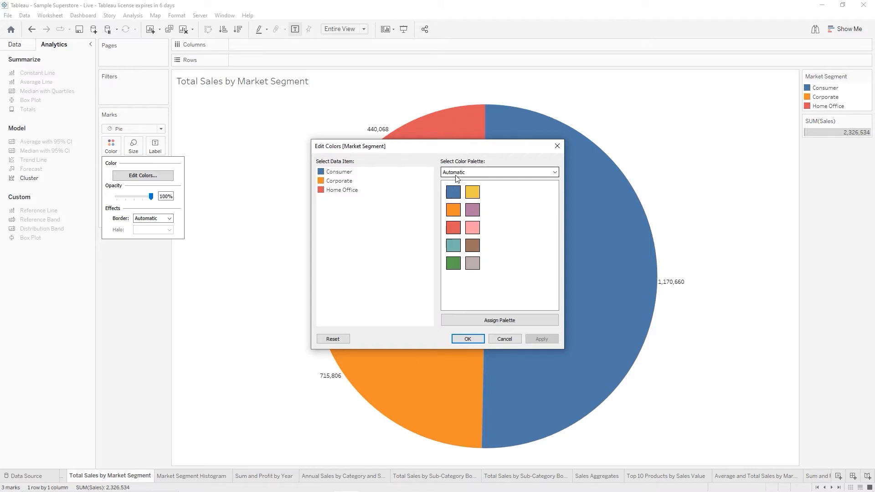
click(555, 173)
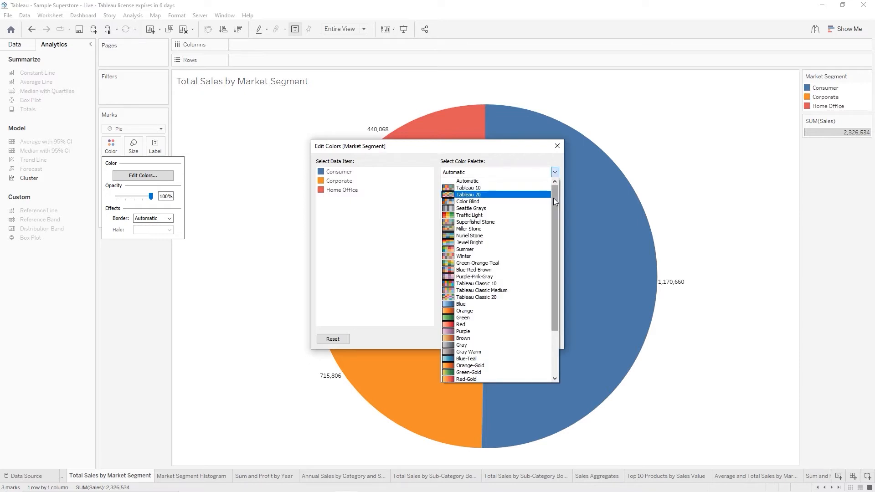
drag(554, 198, 556, 256)
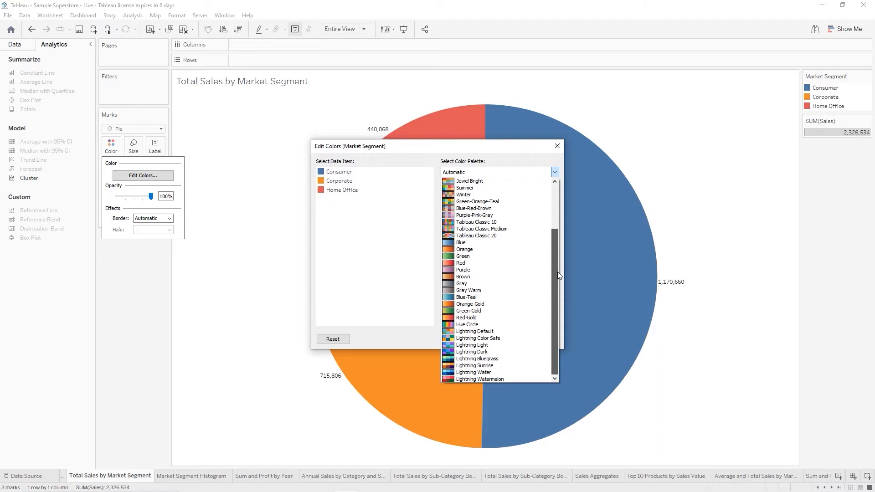
drag(556, 271, 557, 199)
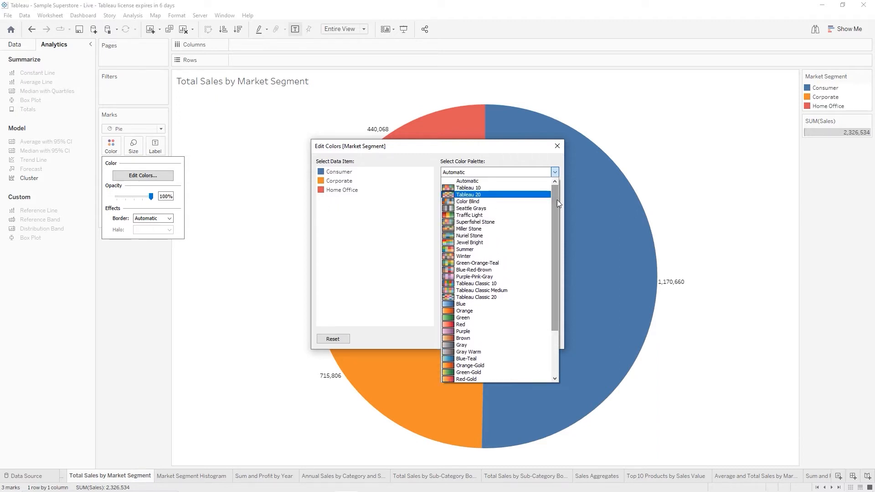
click(474, 216)
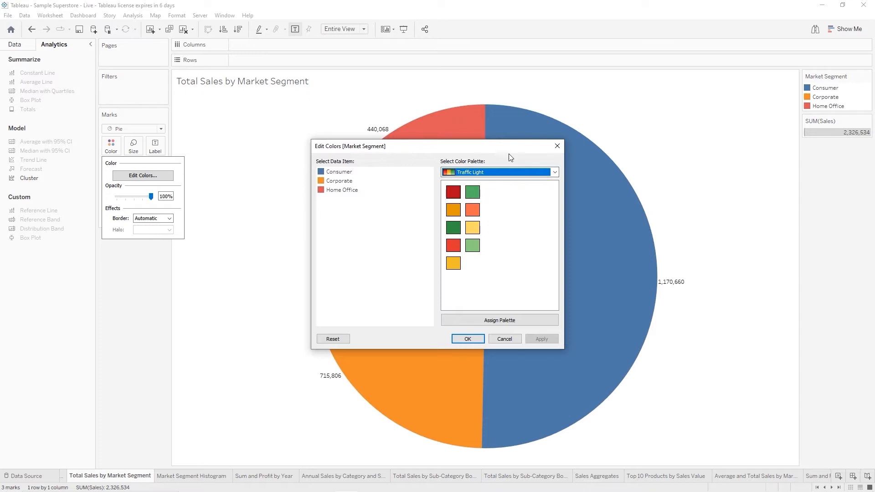
Assign green to Consumer, dark red to Corporate and light yellow to Home Office, and apply these colors to the pie chart
drag(495, 151, 795, 175)
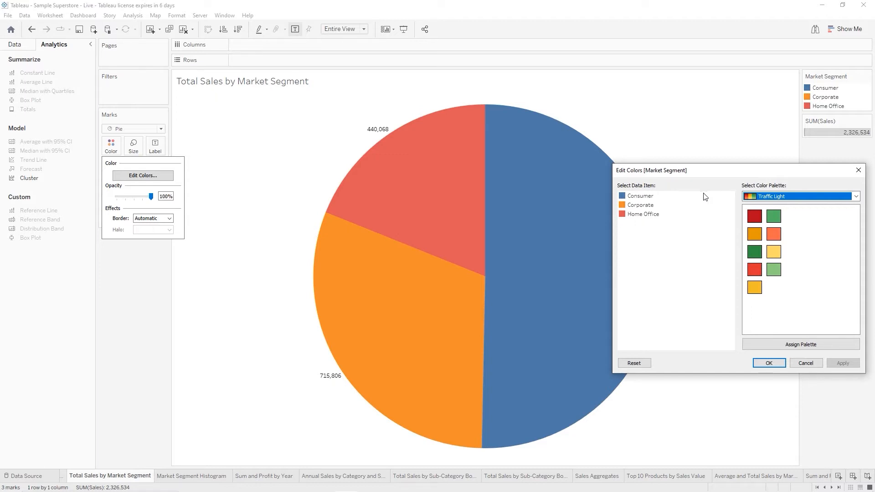
click(638, 197)
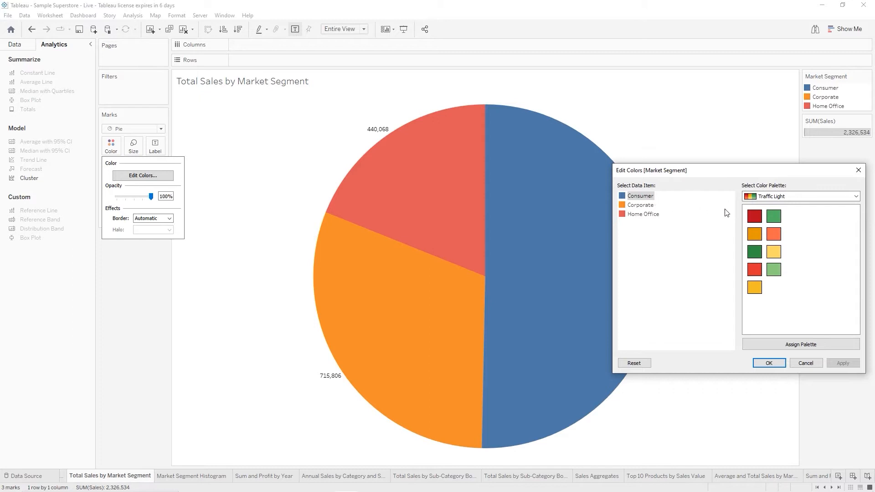
click(774, 216)
click(641, 206)
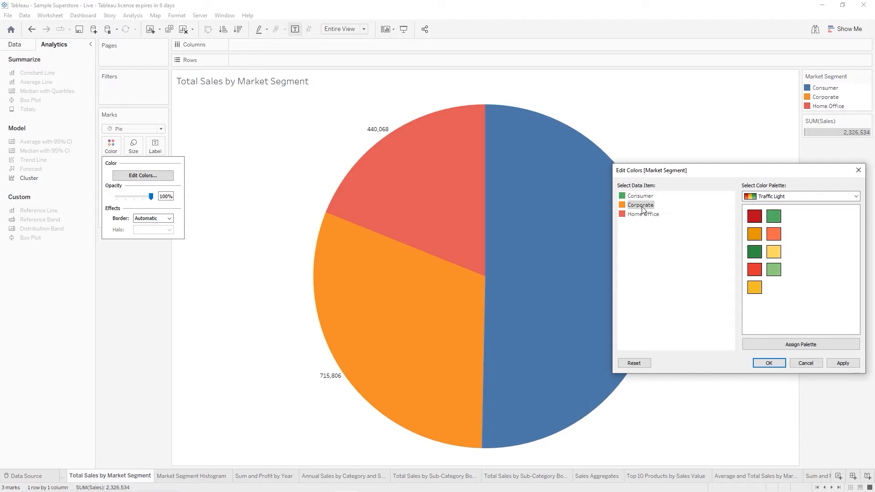
click(754, 217)
click(641, 215)
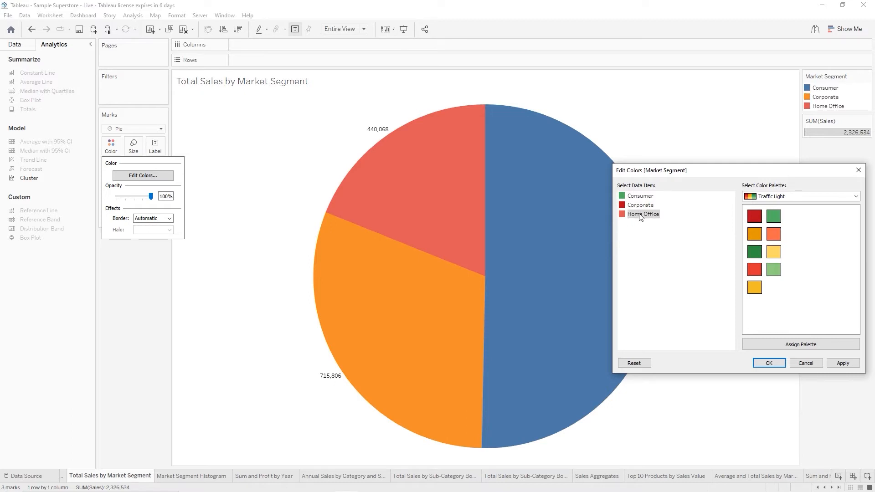
click(774, 252)
click(843, 363)
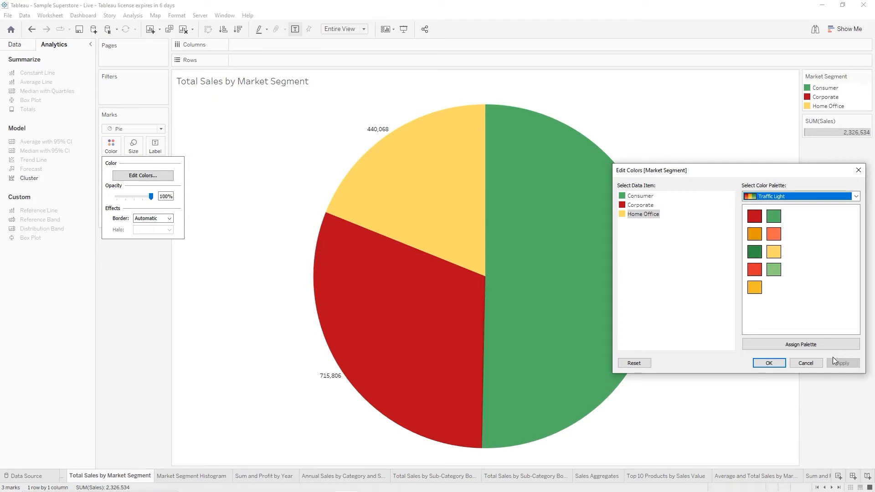
key(Escape)
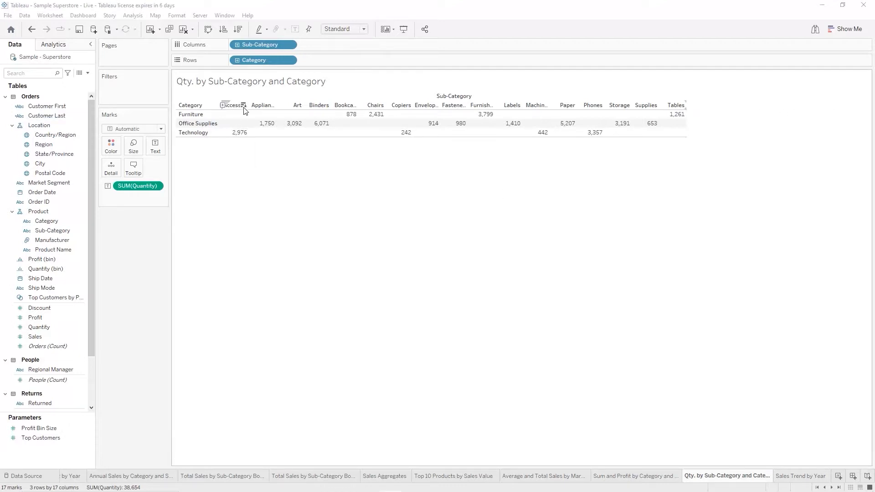
Widen the quantity table's columns to fit the full Sub-Category names, and add Order Date by year to the columns ahead of Sub-Category
drag(248, 103, 255, 104)
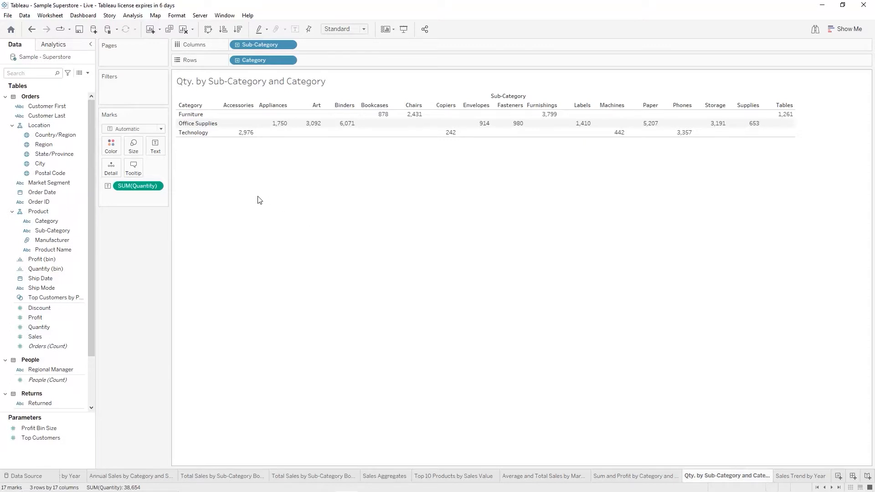
click(42, 182)
click(39, 193)
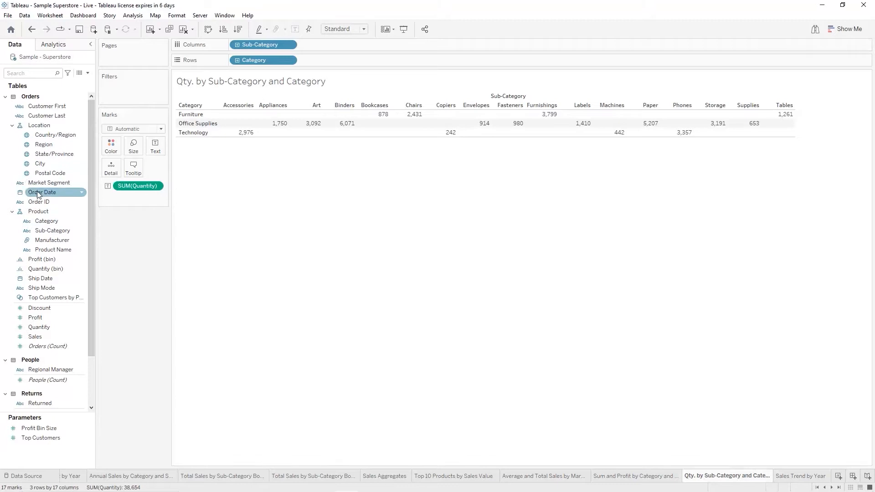
drag(39, 195, 231, 45)
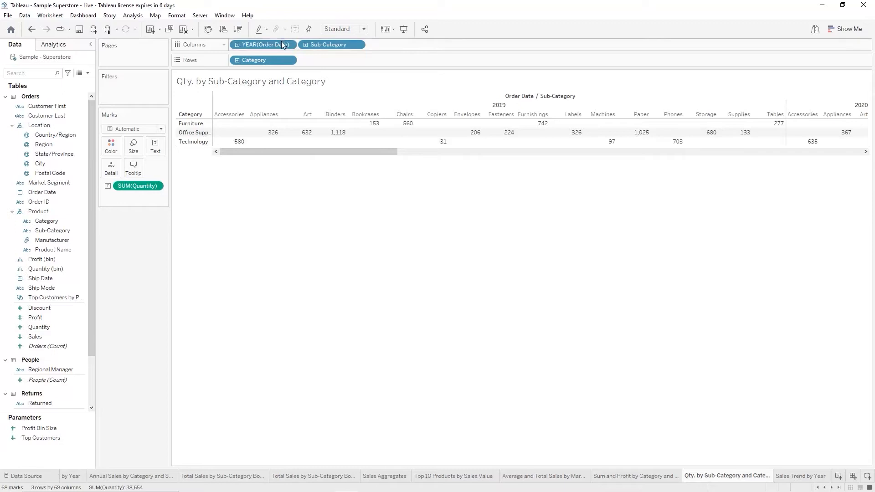
Drill the Order Date columns of the quantity table down from year to quarter and month
click(238, 46)
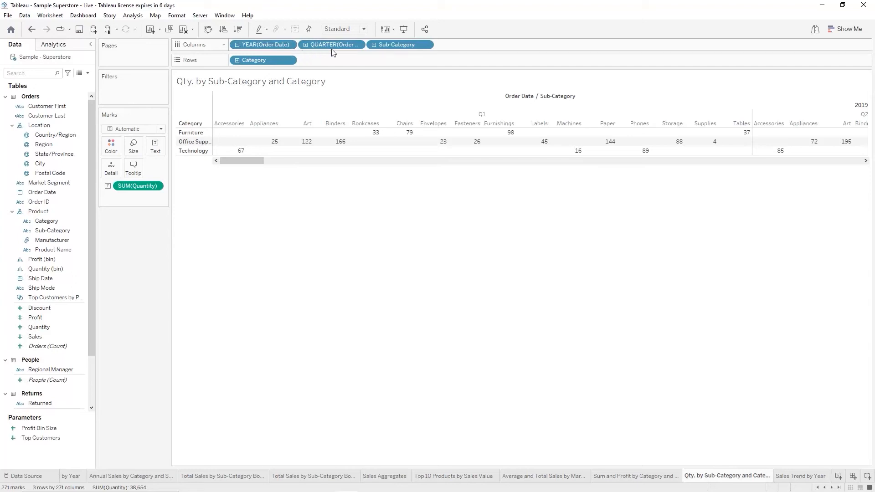
click(306, 45)
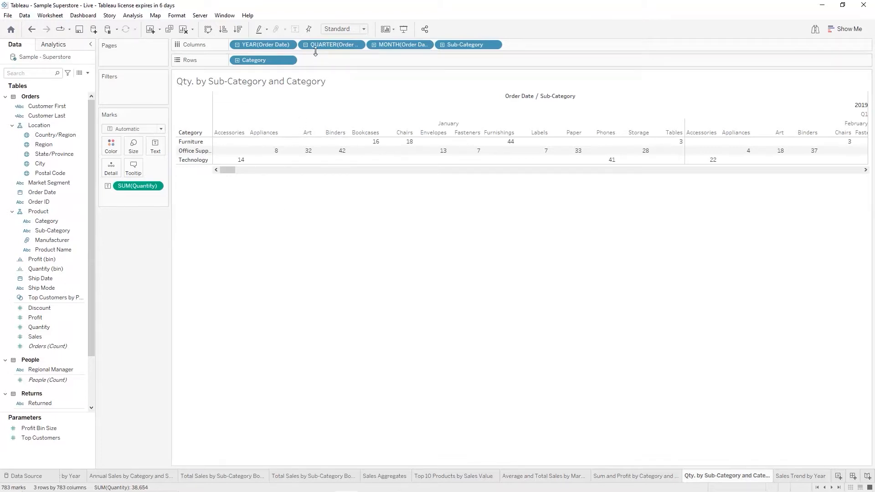
Move Sub-Category ahead of the Order Date fields in the columns and review the monthly quantities for Accessories and Appliances
click(472, 46)
drag(460, 46, 240, 45)
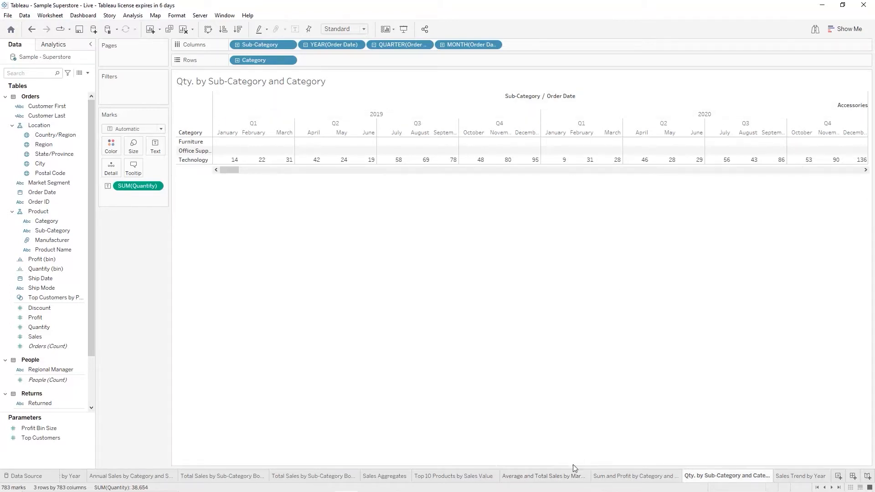
click(696, 171)
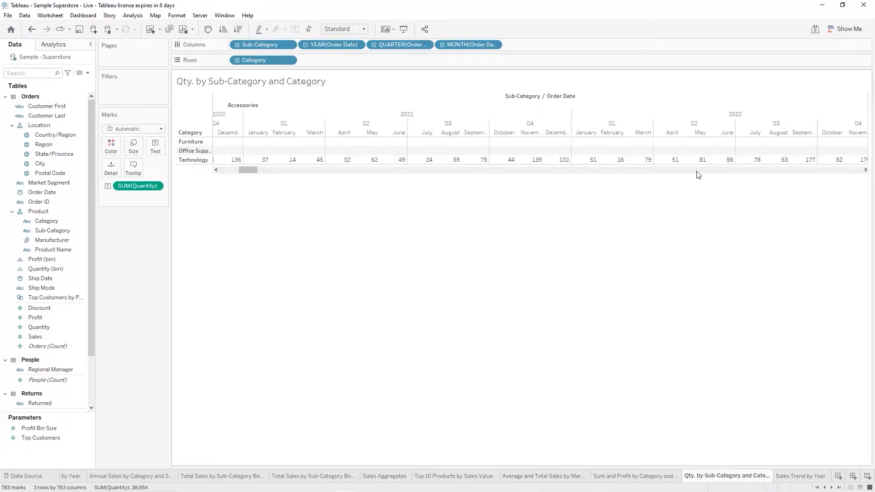
click(865, 169)
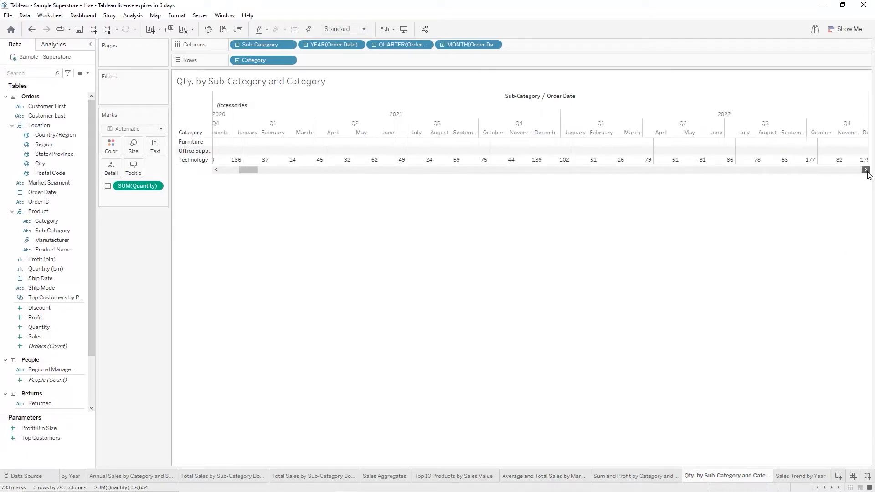
drag(865, 169, 867, 173)
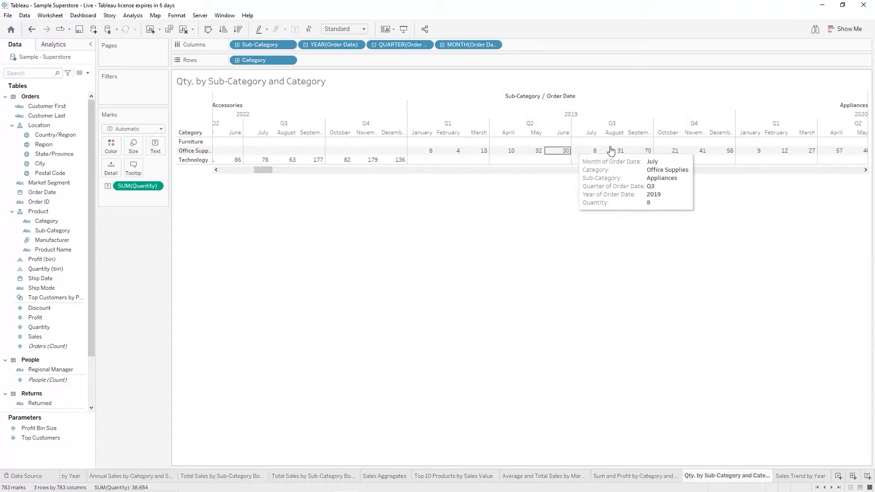
drag(865, 172, 865, 173)
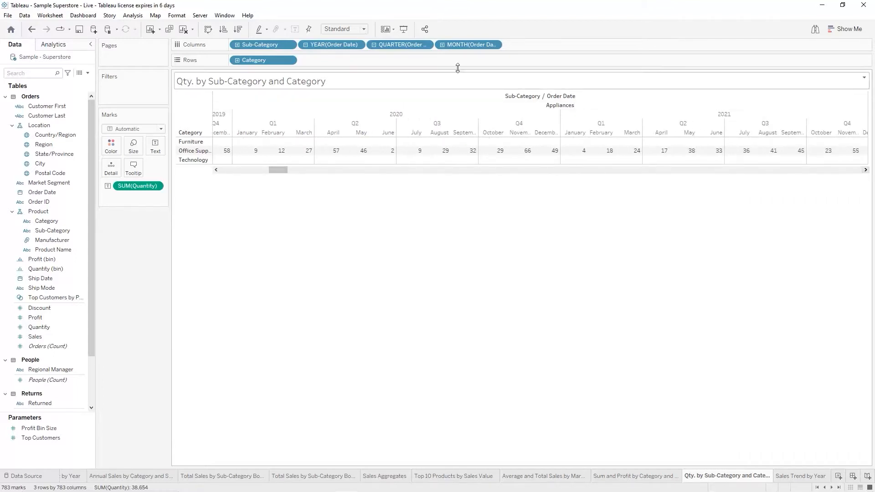
Collapse the Order Date columns to year, drill them down as far as day, and return them to the month level
click(305, 45)
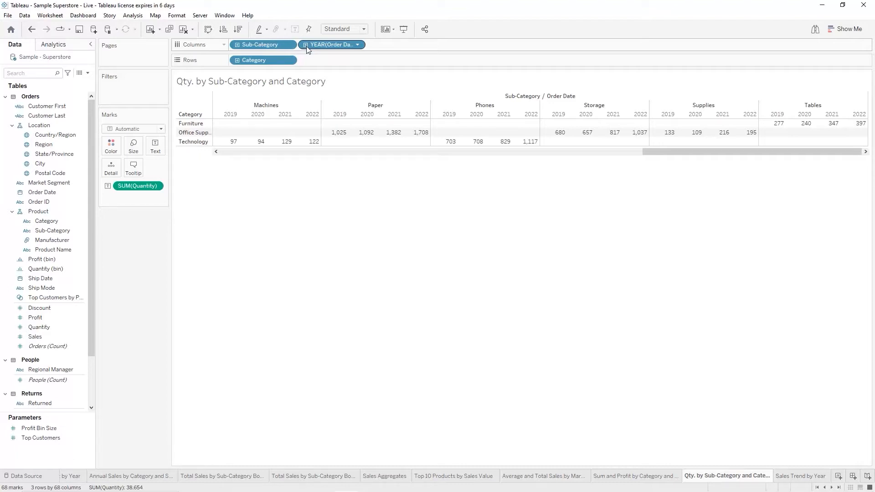
click(305, 45)
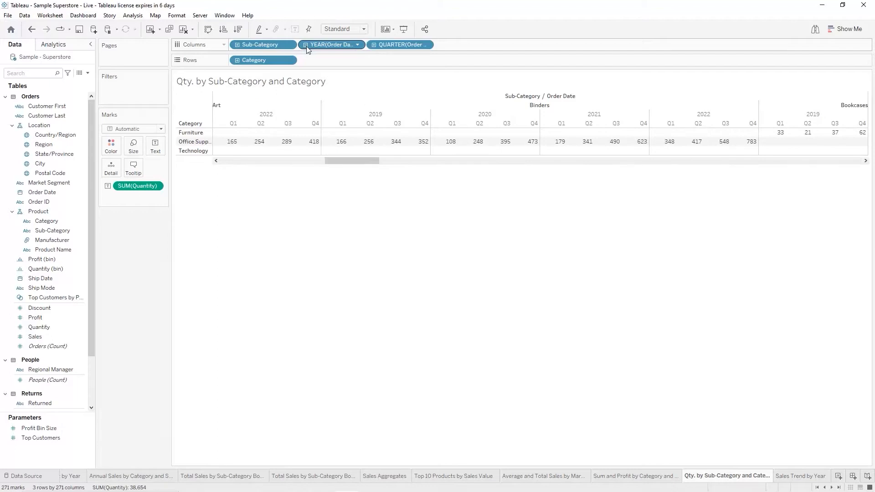
click(374, 45)
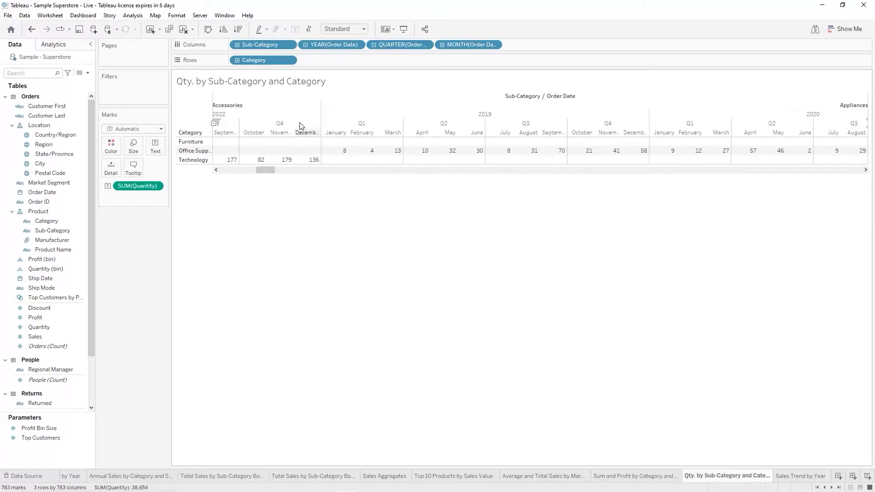
click(442, 46)
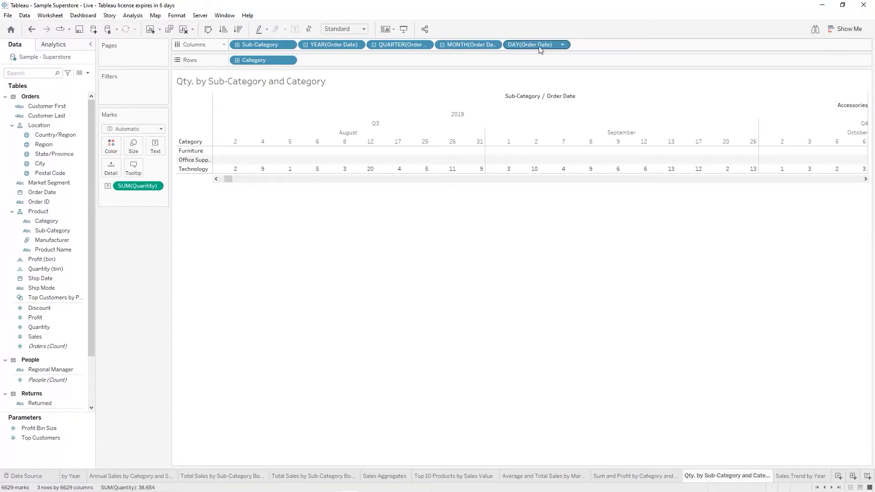
click(442, 45)
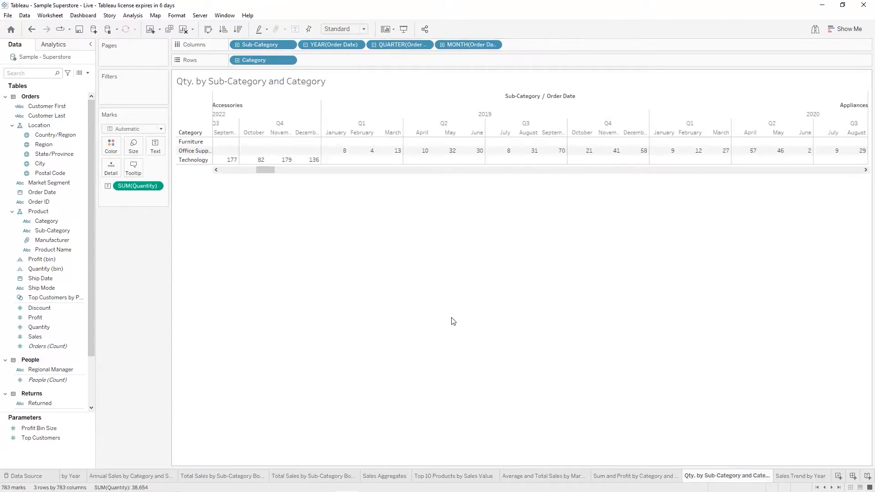
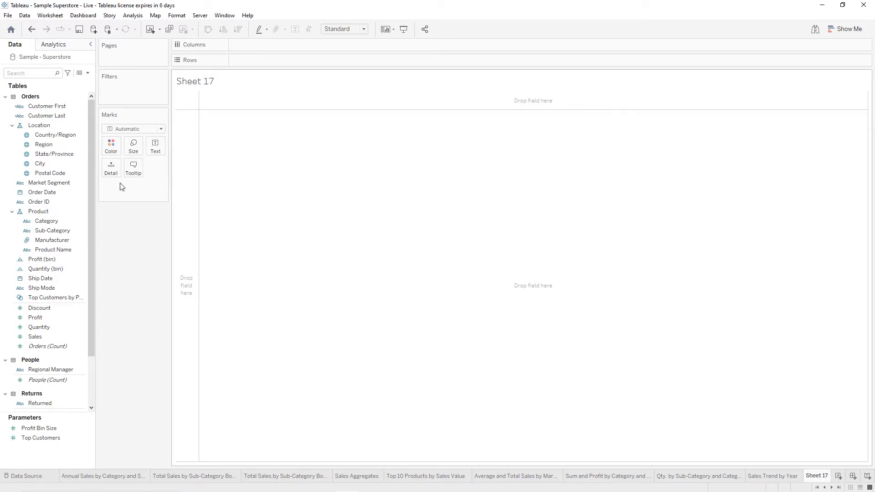
Build bar charts on the blank sheet with Sub-Category as columns and Sales and Profit as rows
click(57, 231)
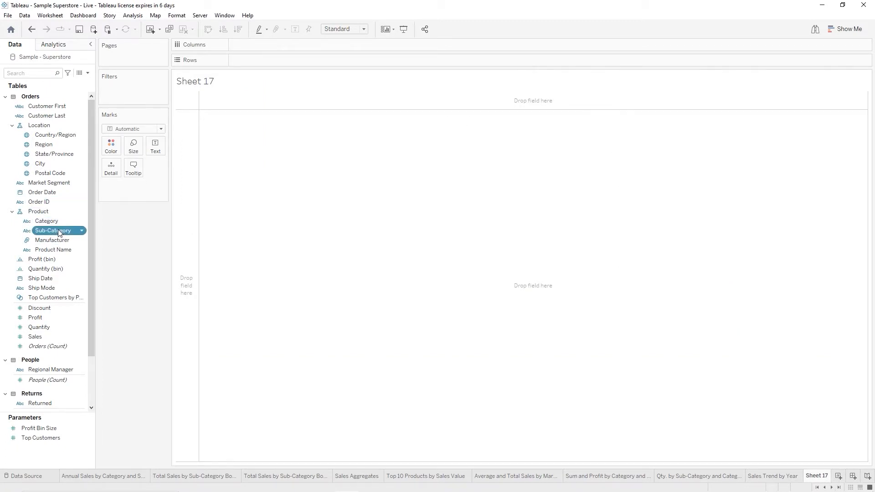
drag(58, 228, 254, 44)
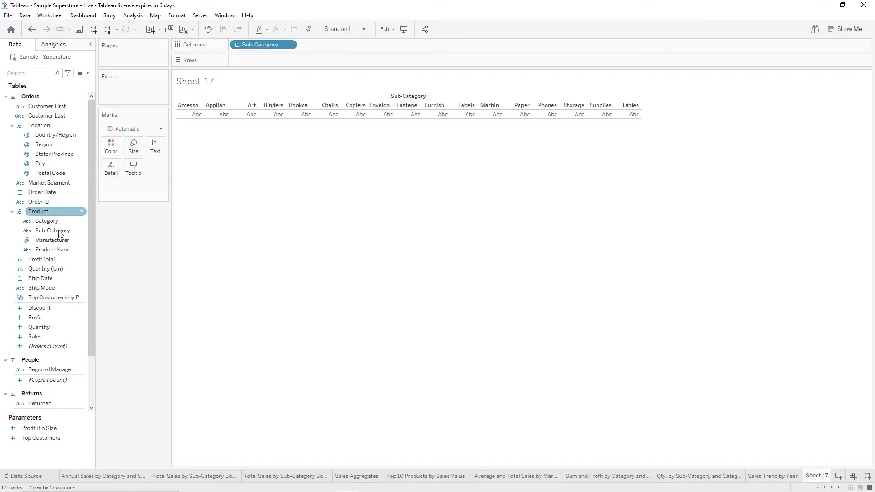
drag(35, 336, 245, 57)
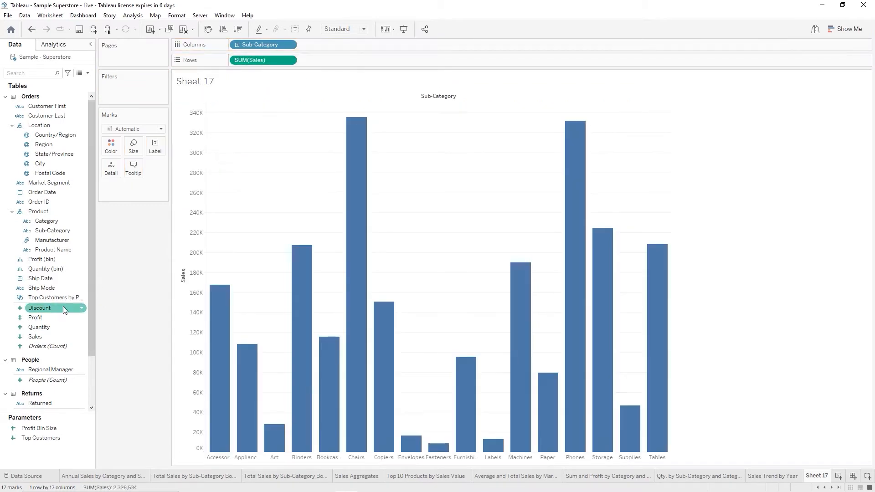
drag(46, 318, 316, 59)
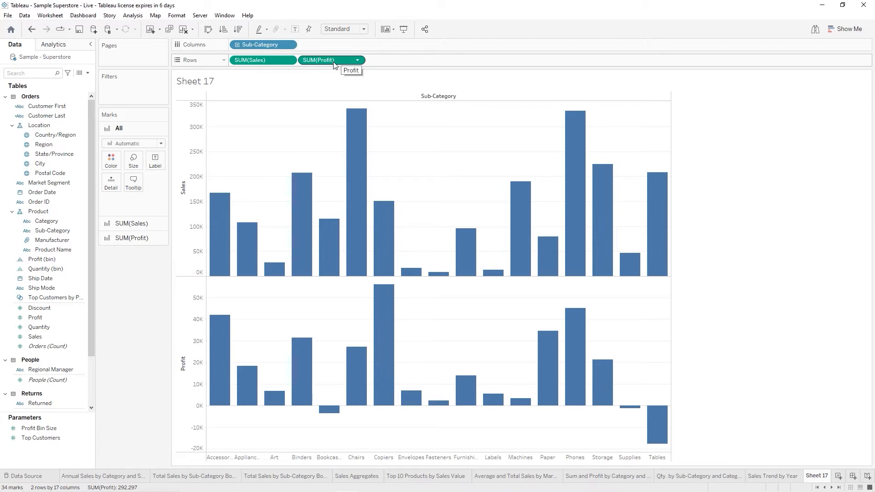
Color all the bars by Profit and apply the Red-Green Diverging palette
drag(333, 63, 107, 164)
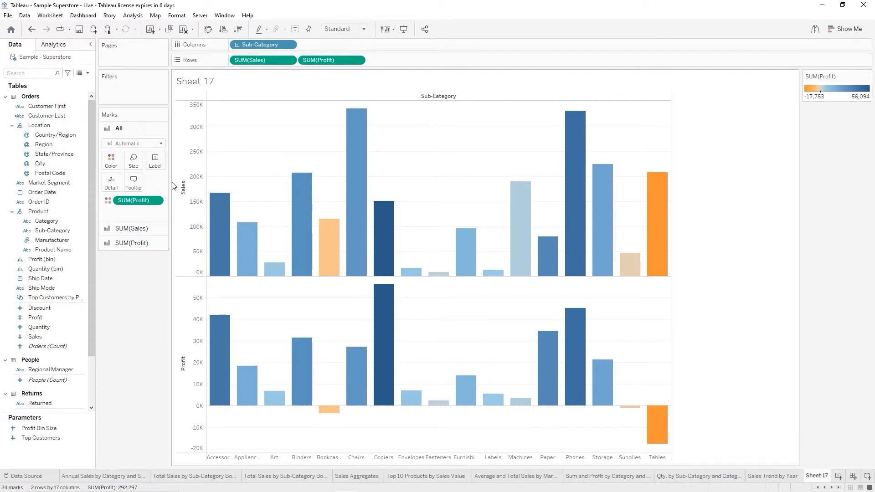
click(114, 164)
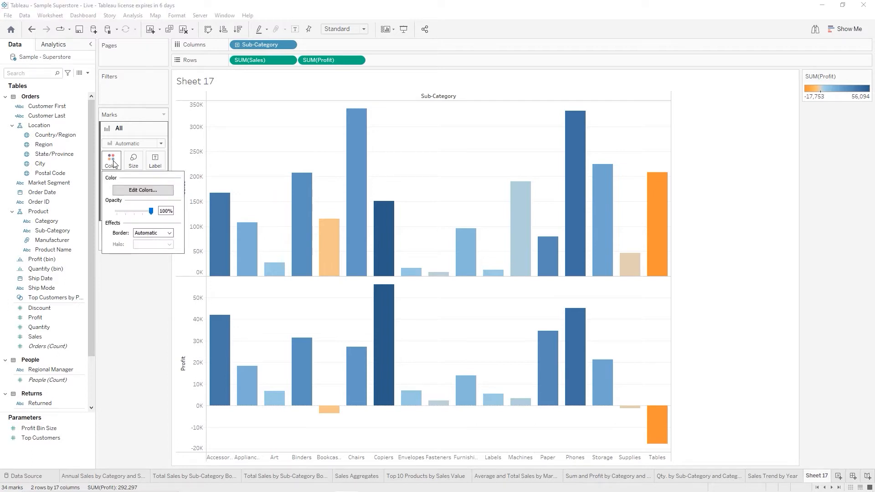
click(146, 191)
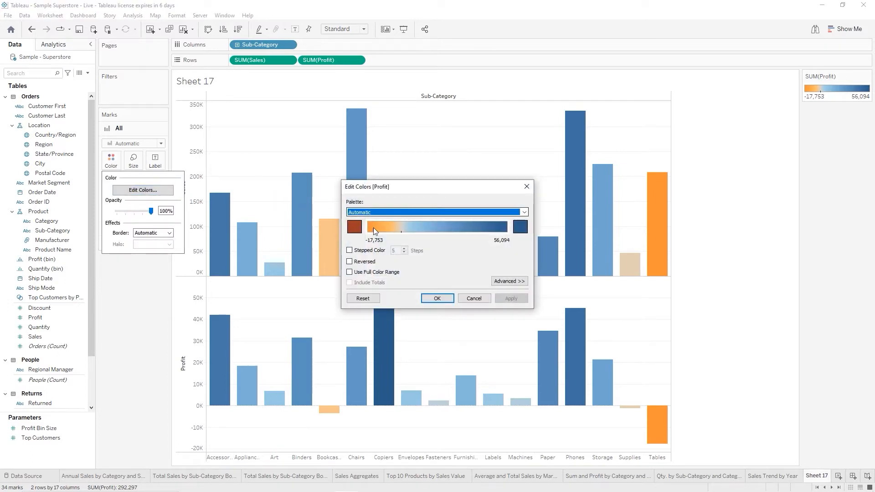
click(525, 212)
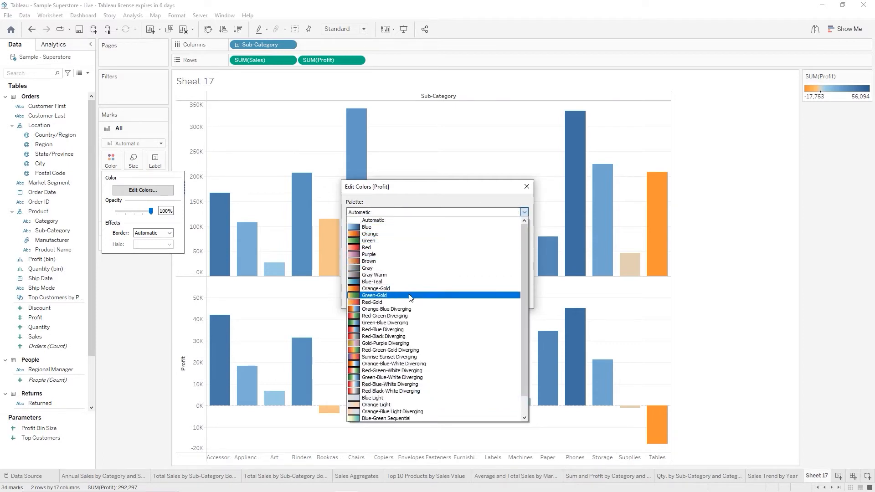
click(399, 316)
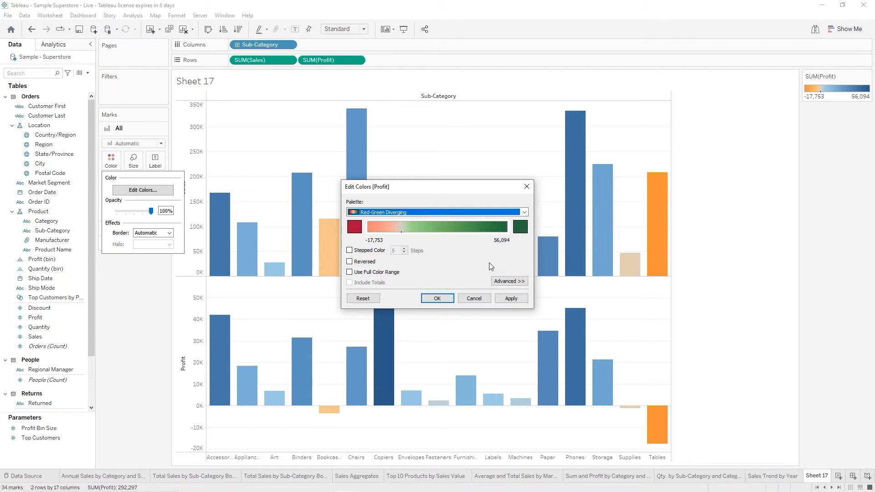
click(510, 298)
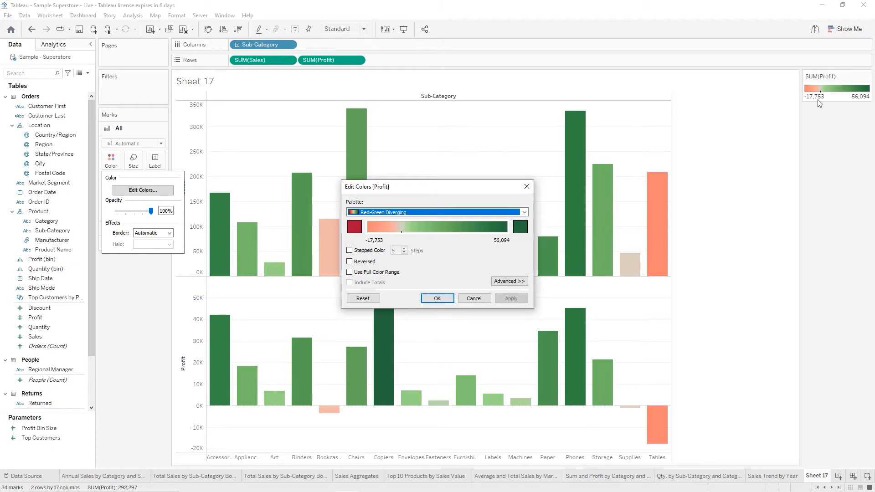
click(437, 298)
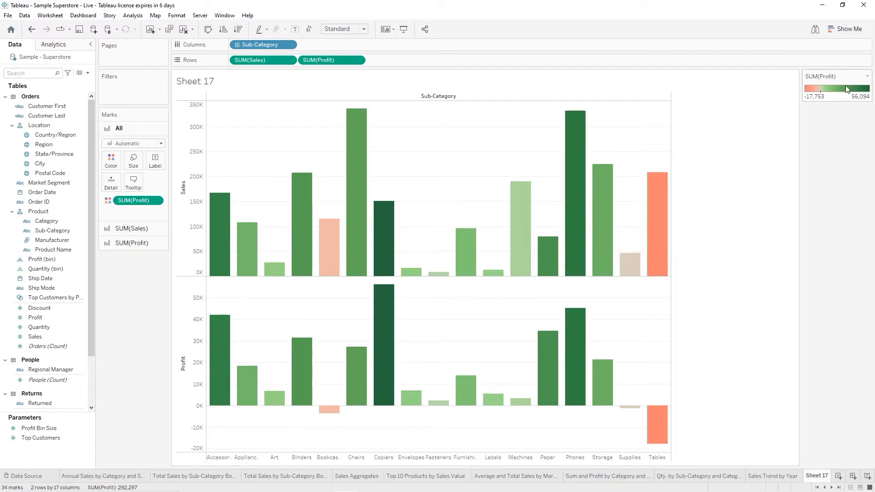
click(867, 77)
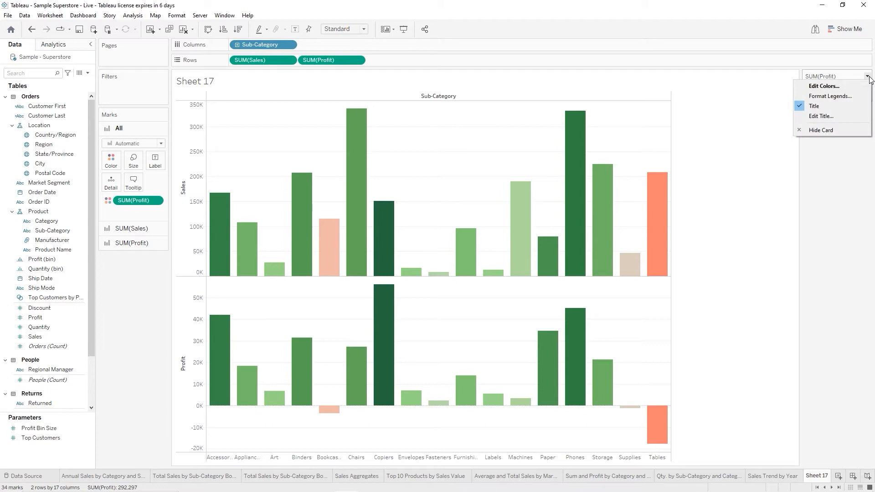
click(834, 87)
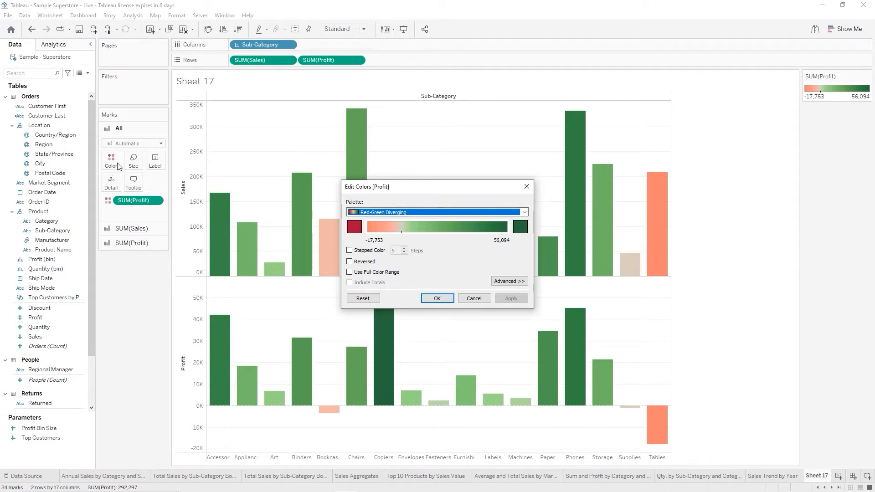
click(477, 300)
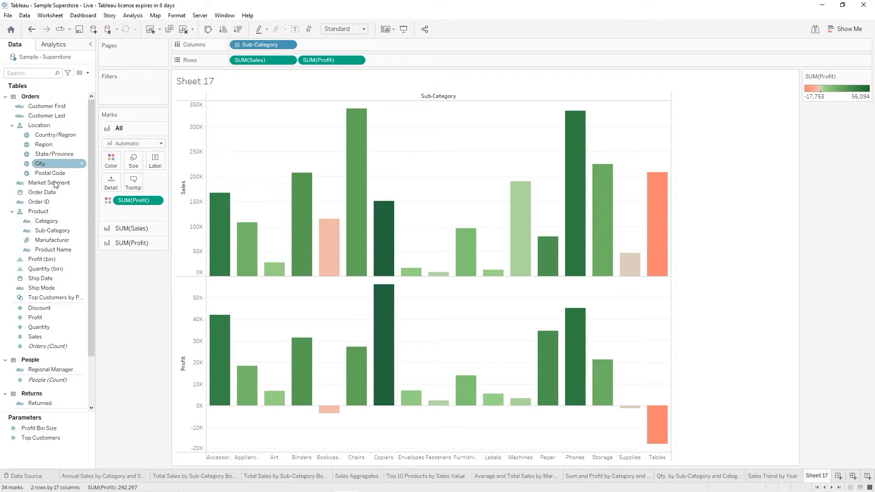
Add Quantity as a third row of bars and sort the sub-categories by Profit in ascending order
drag(47, 317, 389, 59)
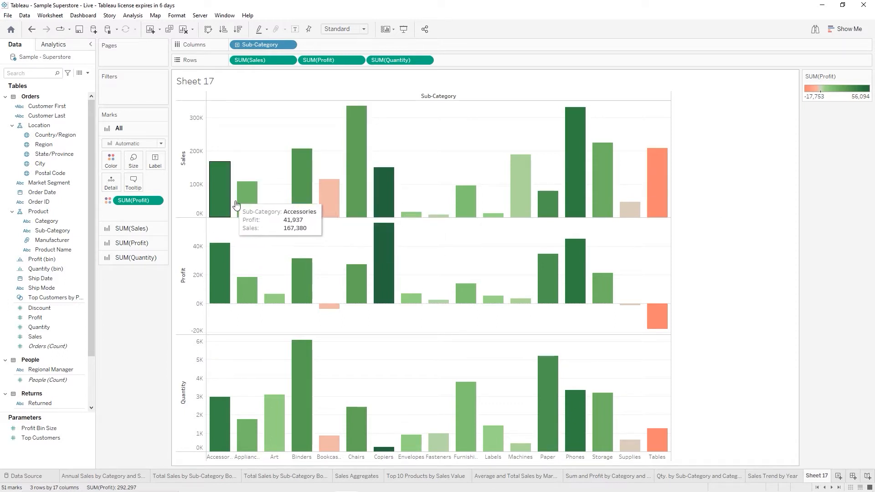
click(183, 264)
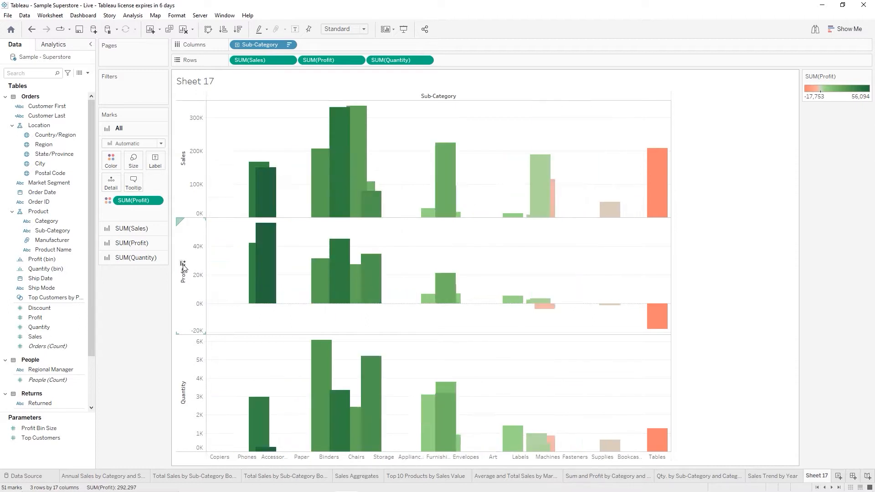
click(182, 265)
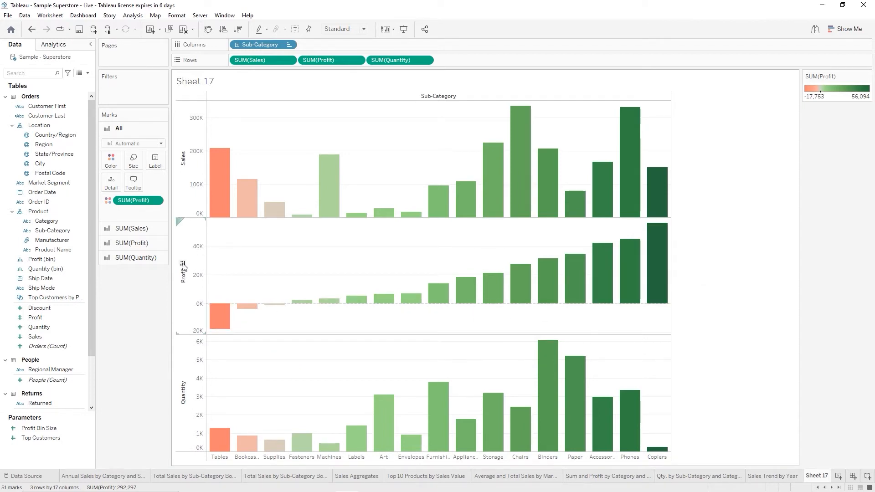
mouse_move(216, 315)
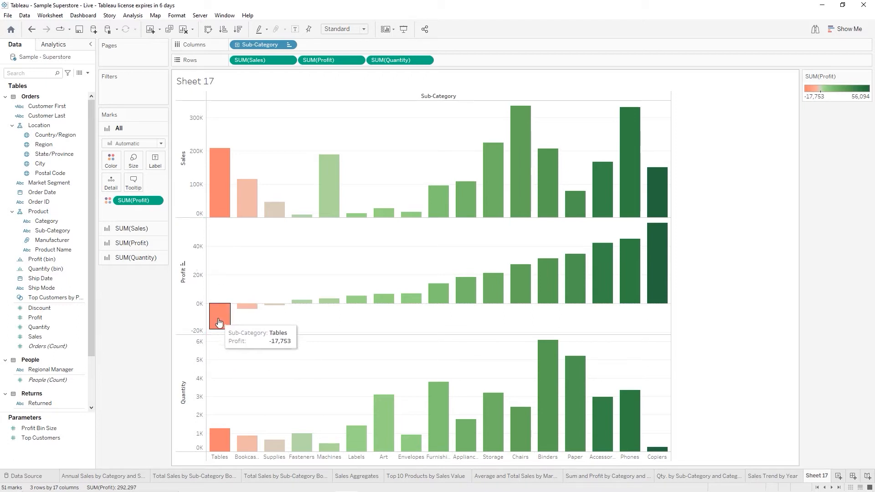
mouse_move(294, 308)
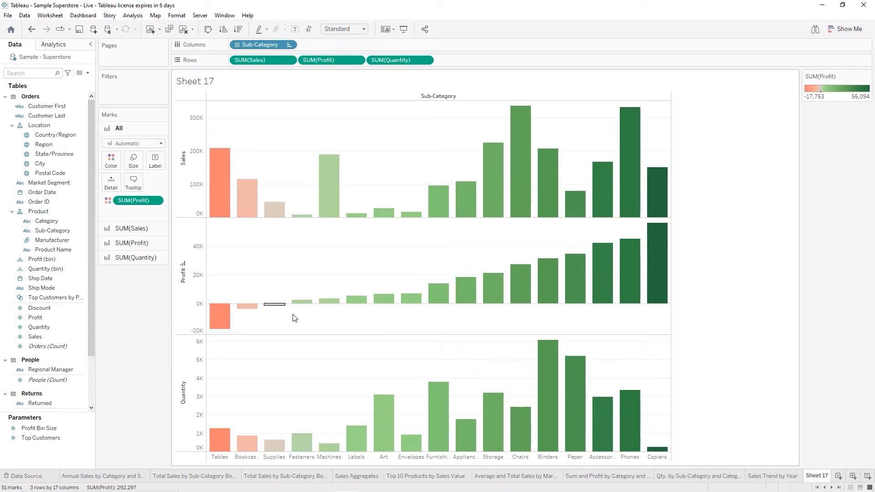
mouse_move(222, 208)
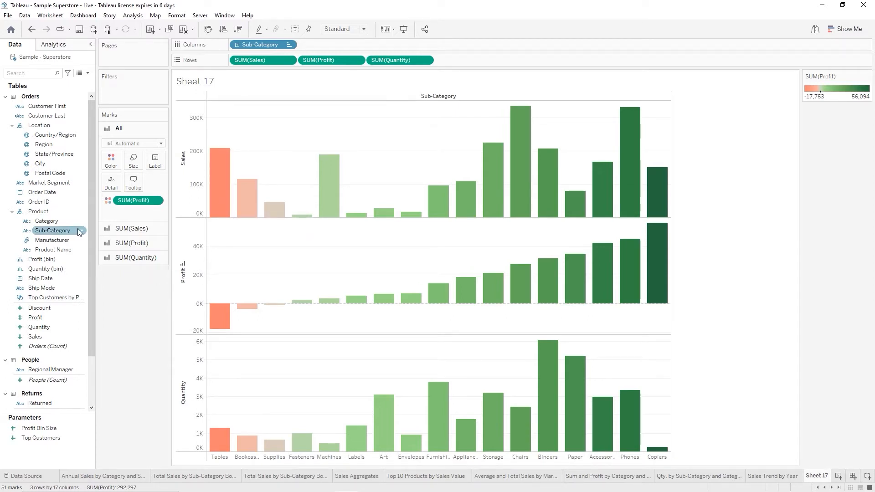
Group the bars by Category by adding it to the columns ahead of Sub-Category
drag(45, 223, 231, 48)
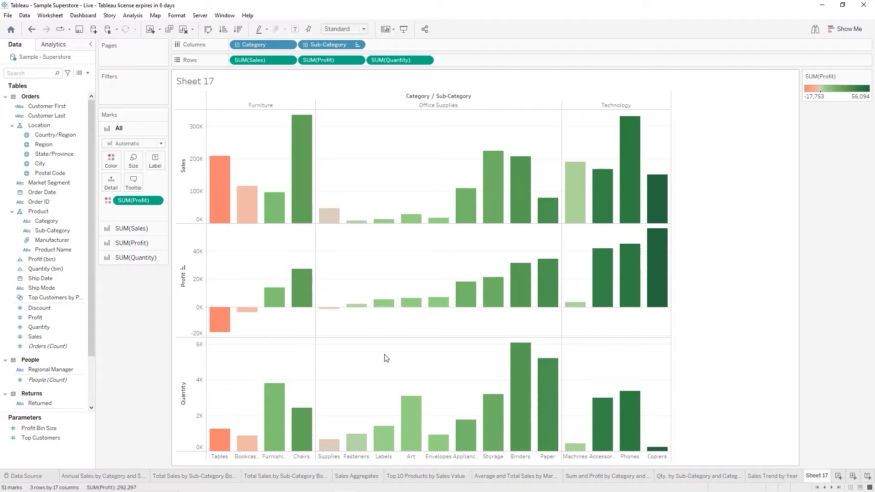
mouse_move(227, 337)
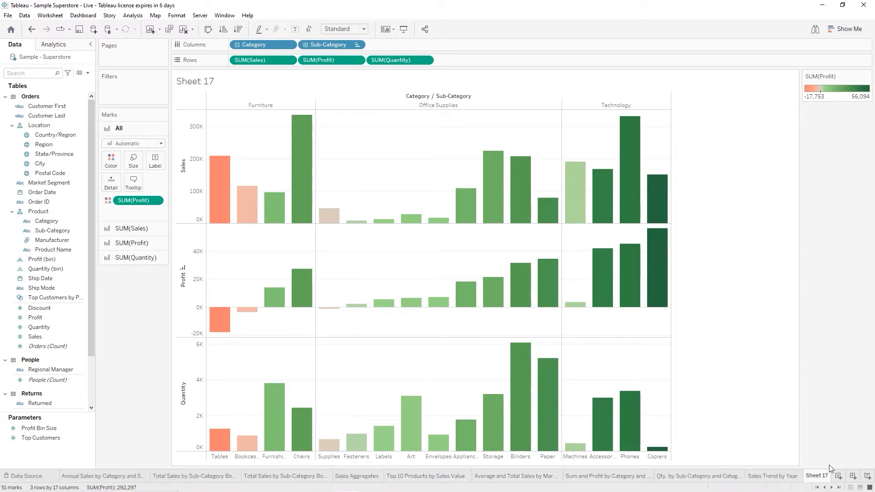
Rename the bar chart sheet as Sales Profit Qty by Category and Sub-Category and save the workbook
double_click(815, 476)
text(Sales Profit Q)
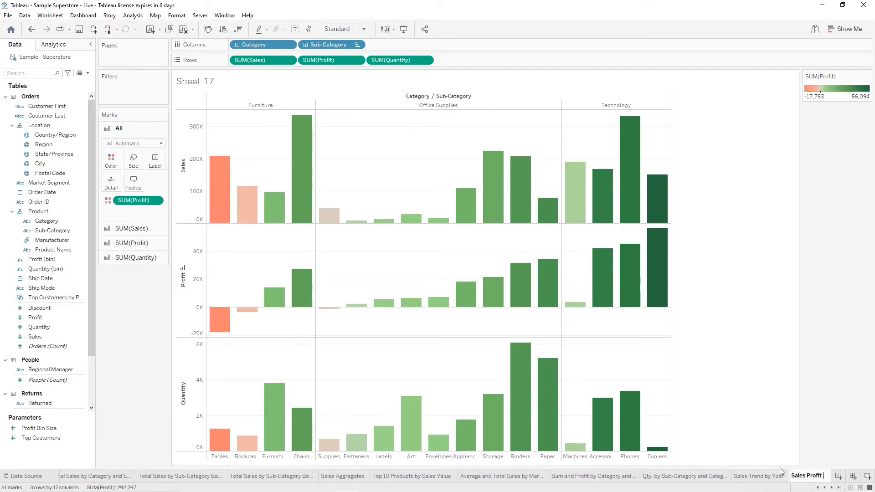
text(ty)
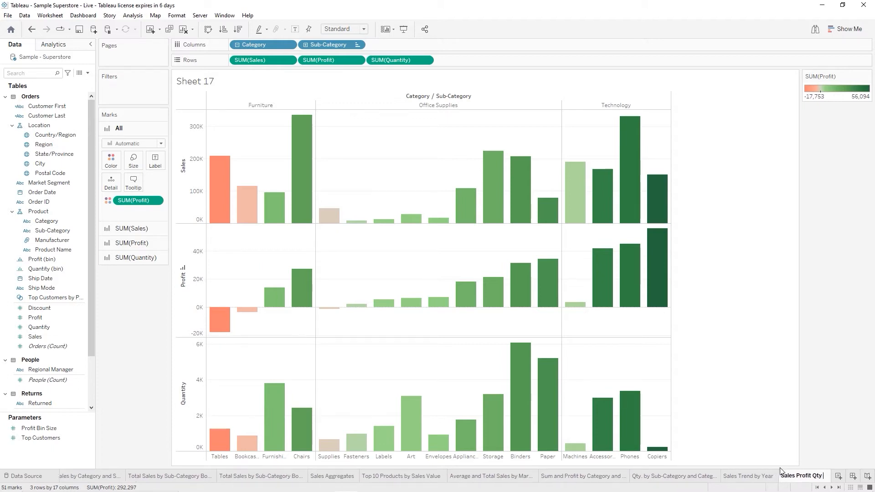
text( by C)
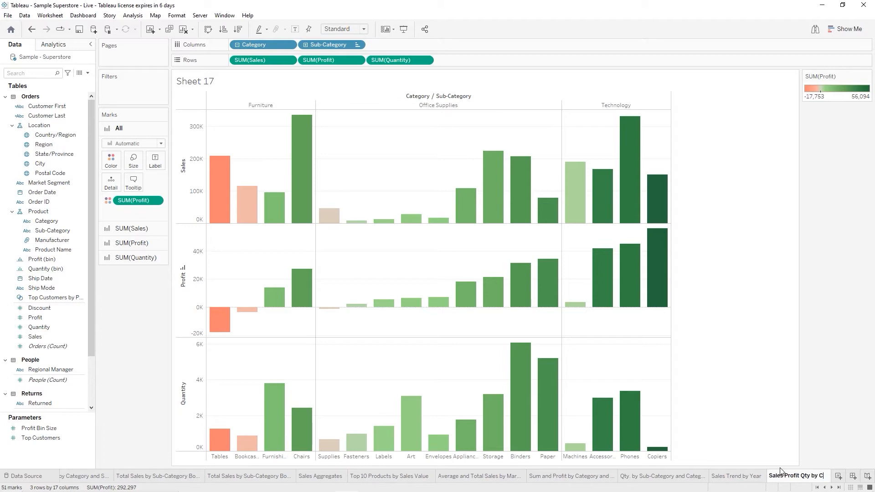
text(ategory and Sub-Categ)
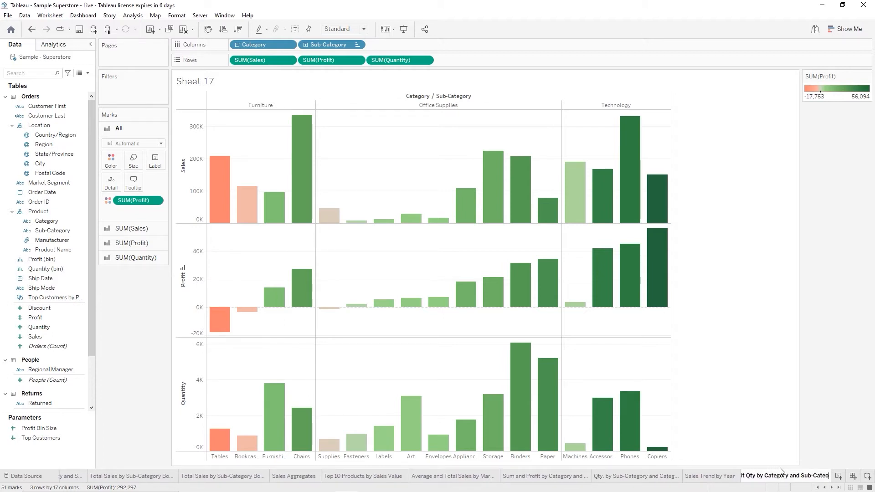
text(ory)
key(Return)
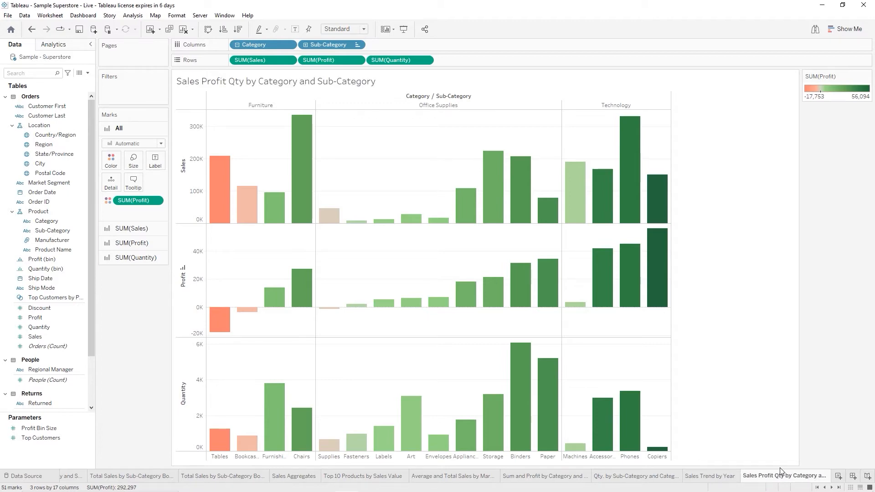
click(79, 29)
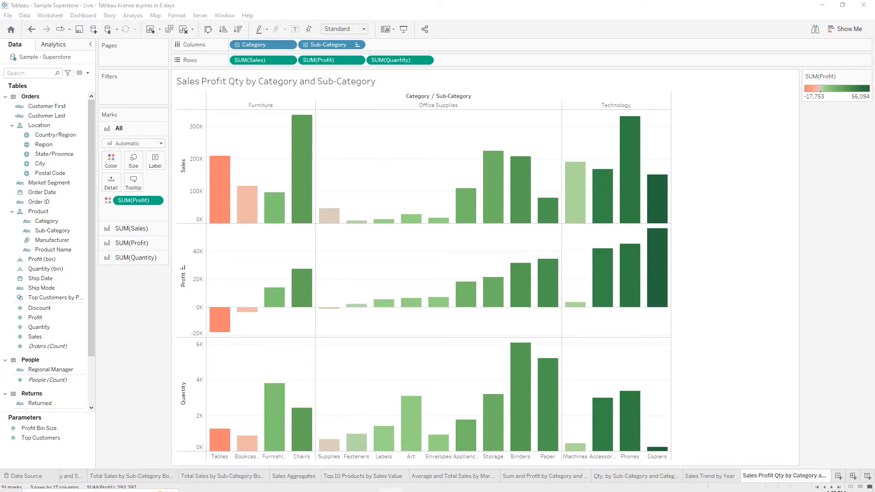
Create a continuous area chart of Profit by Ship Date on a new worksheet, colored by Category
mouse_move(820, 483)
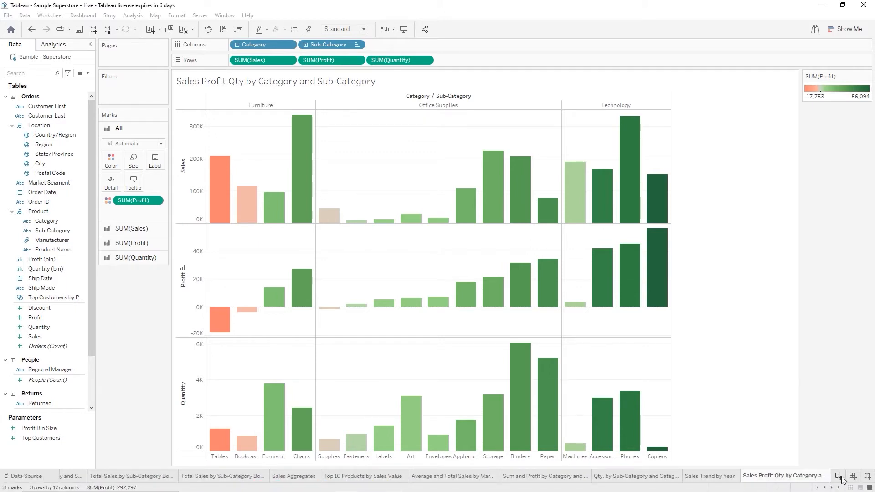
click(838, 477)
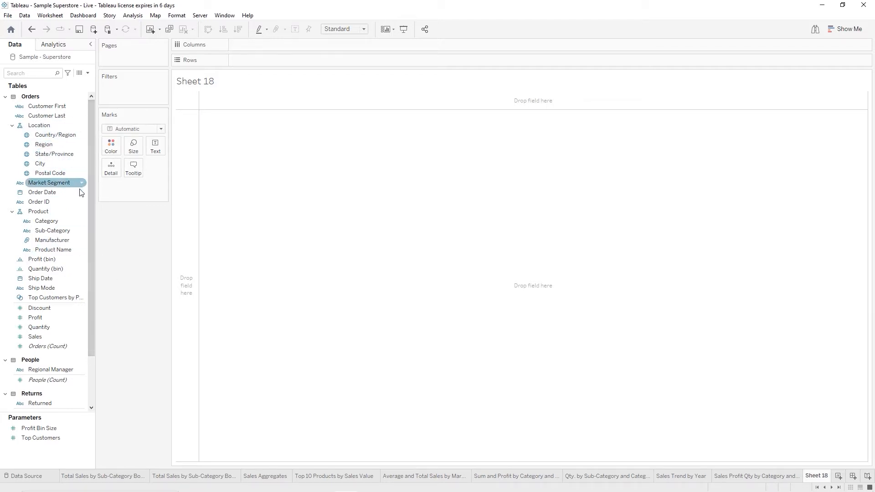
click(59, 281)
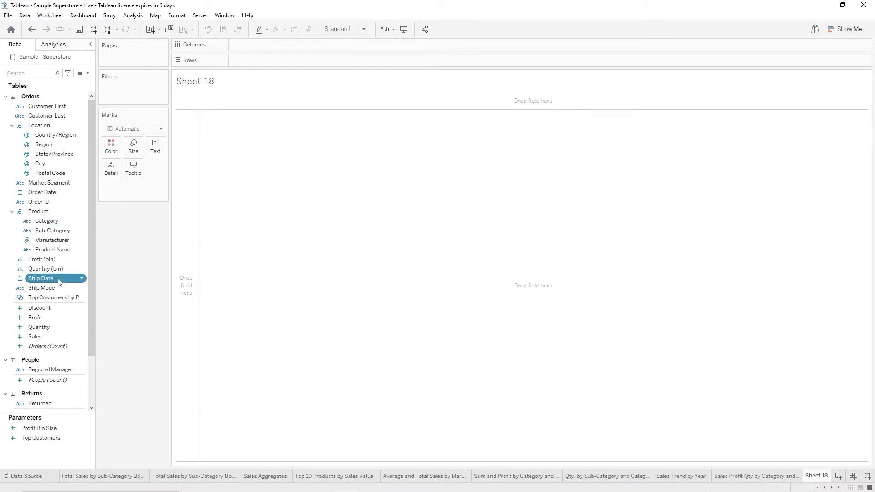
ctrl+click(56, 319)
click(854, 30)
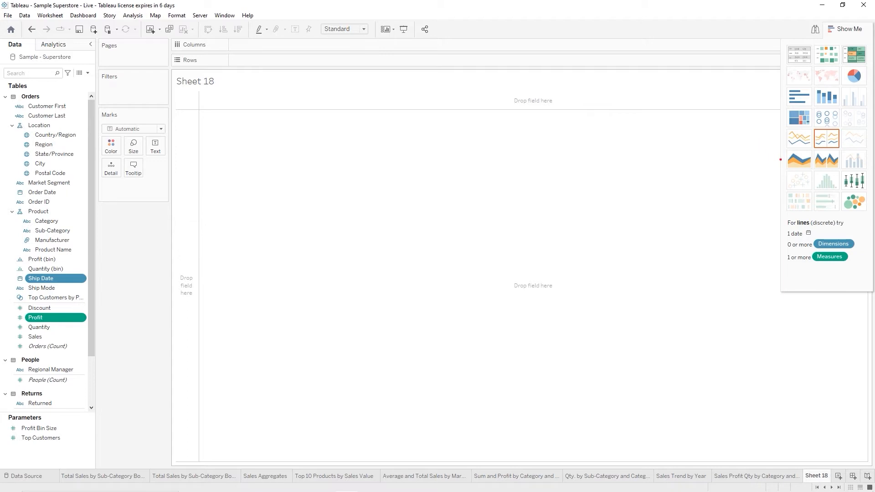
drag(776, 162, 681, 159)
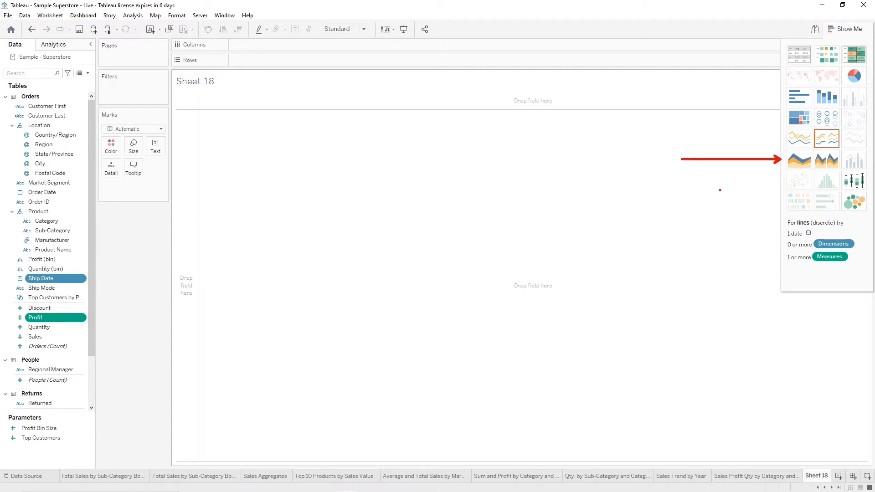
key(Escape)
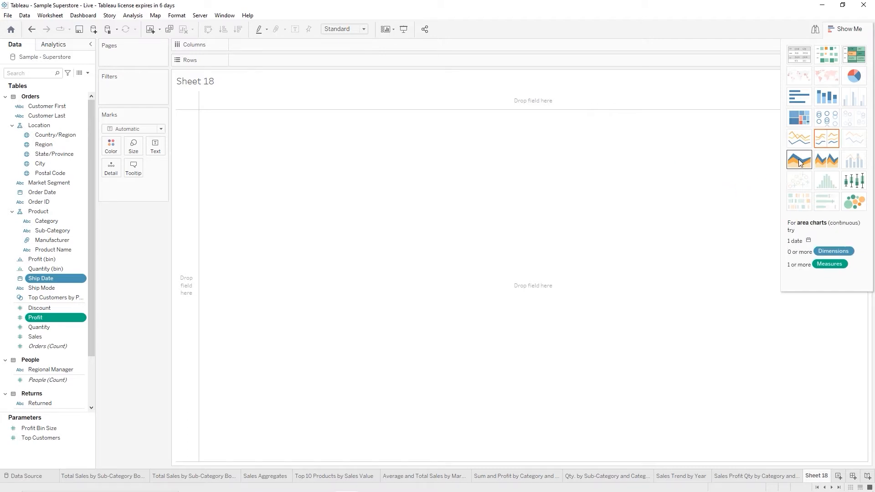
click(798, 159)
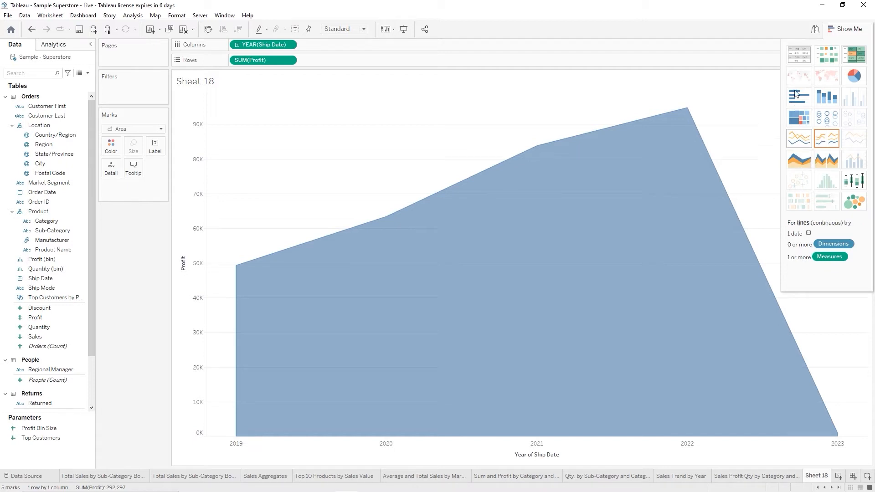
click(846, 31)
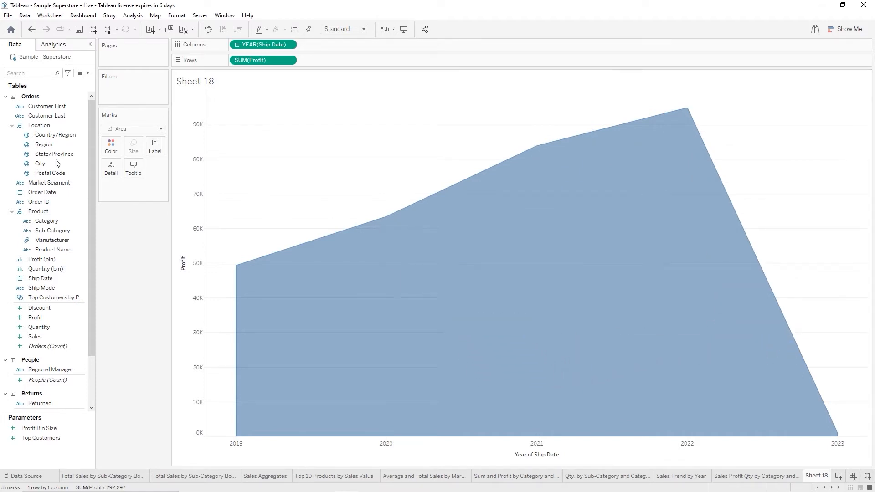
drag(46, 223, 111, 150)
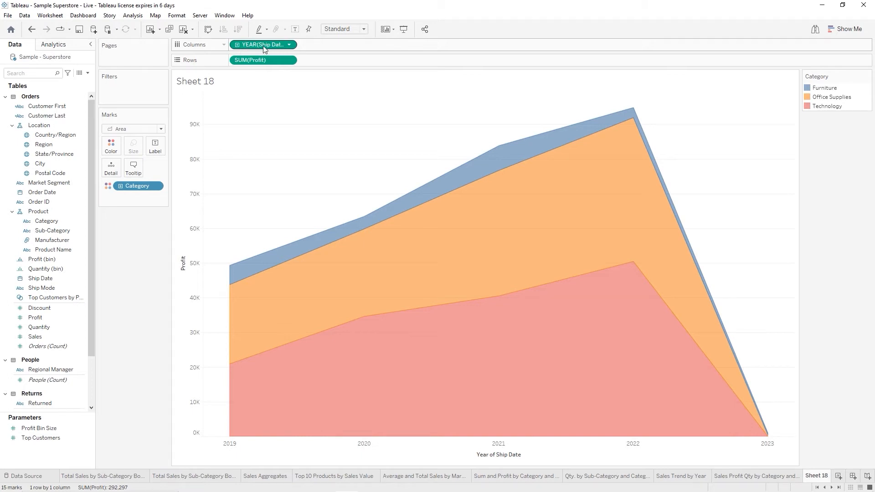
Show Ship Date as continuous quarters and label the areas with Profit
click(289, 45)
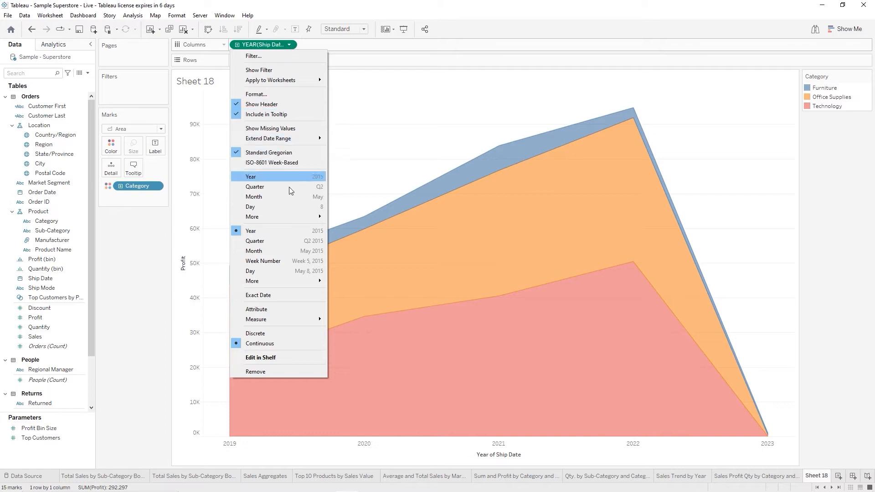
click(273, 242)
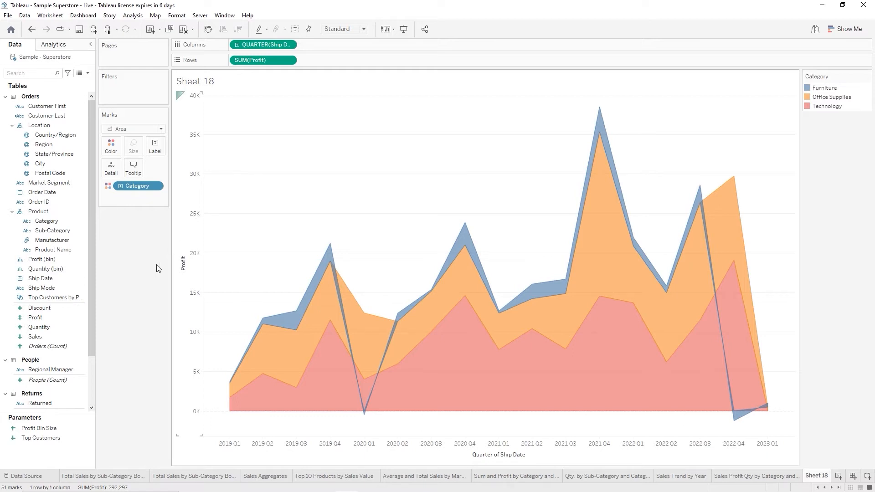
click(60, 326)
drag(35, 318, 153, 149)
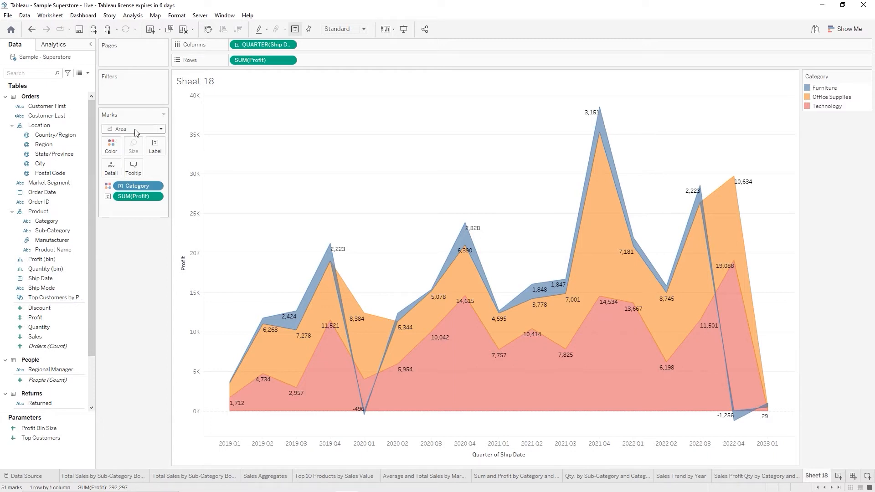
Try the Line mark type on the profit chart and restore the Area mark type
click(161, 129)
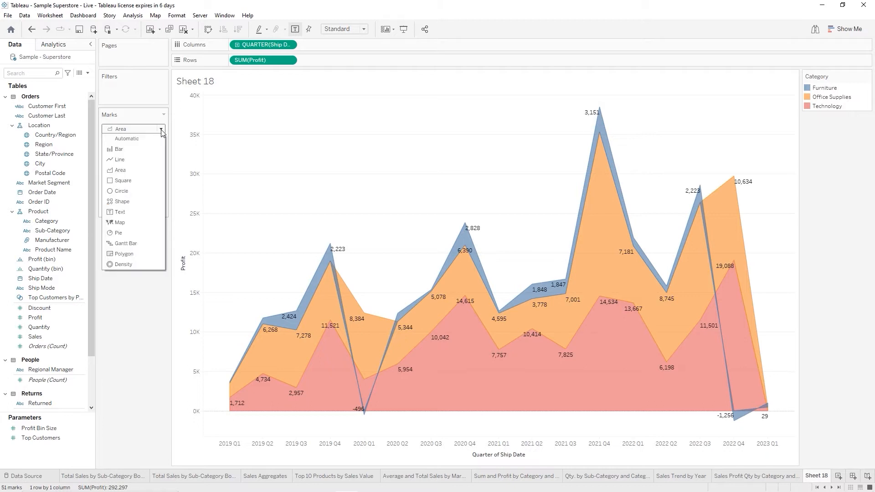
click(131, 163)
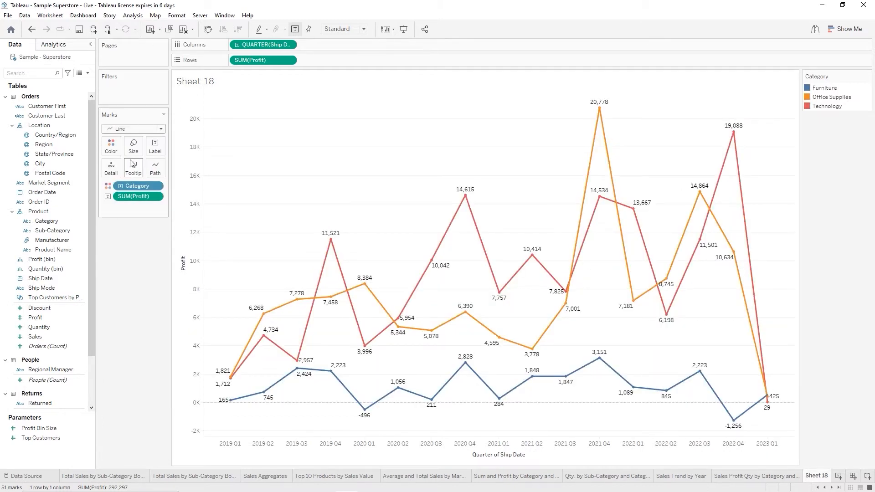
click(161, 131)
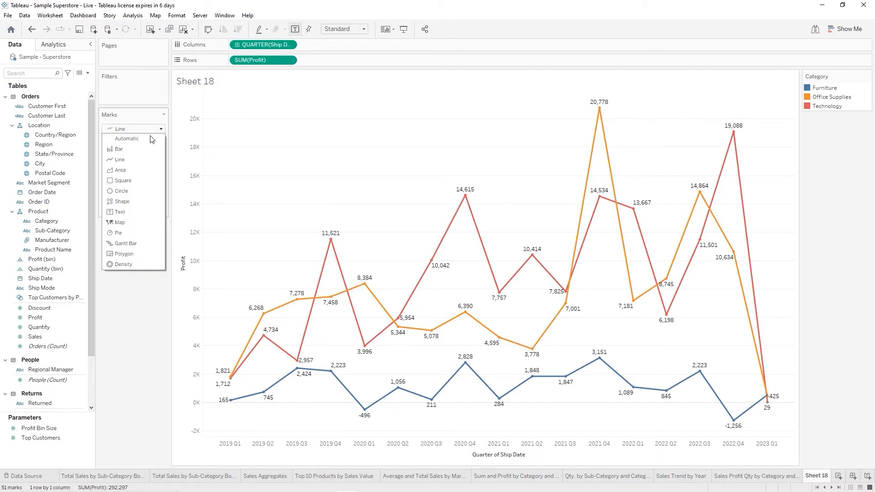
click(125, 171)
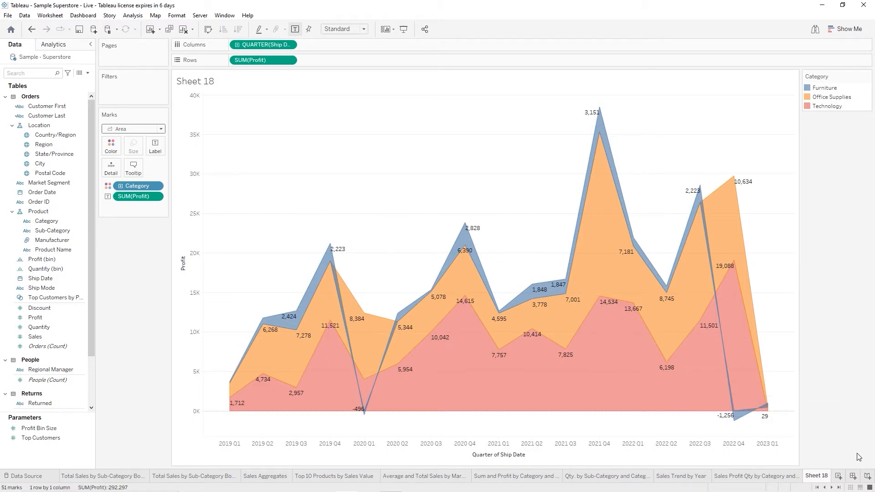
Rename the area chart sheet as Profit by Category
double_click(815, 477)
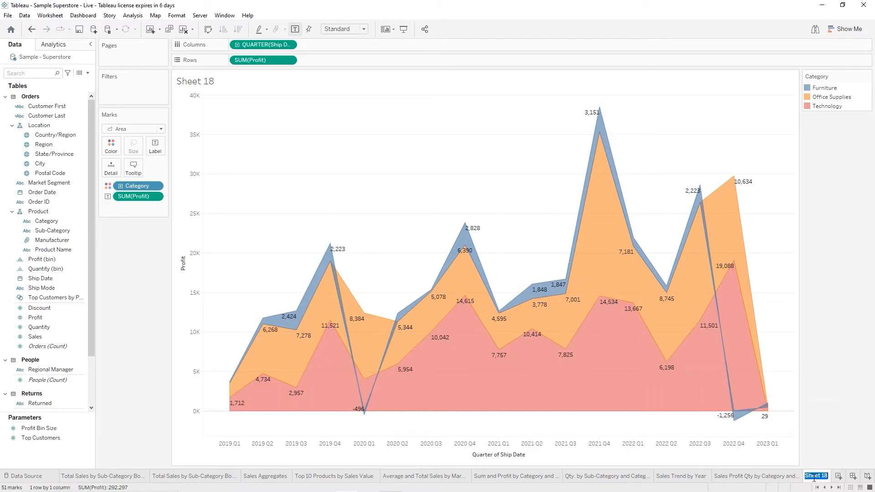
text(Profit)
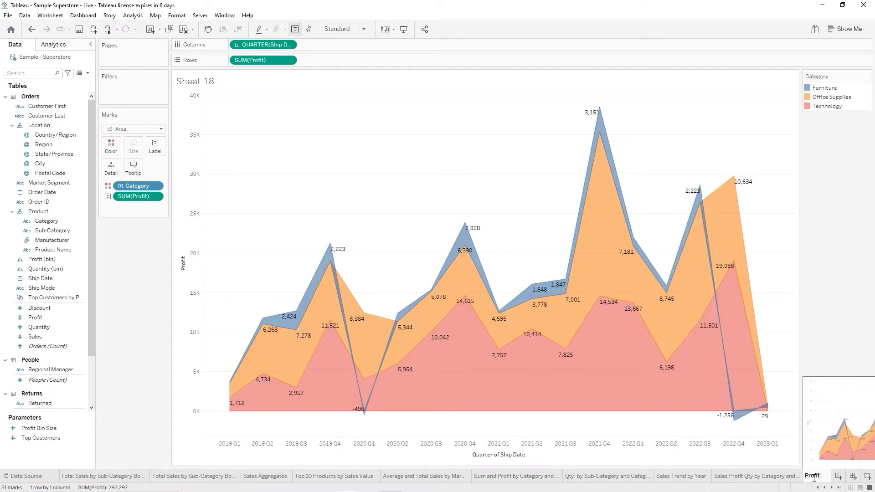
text( by Cate)
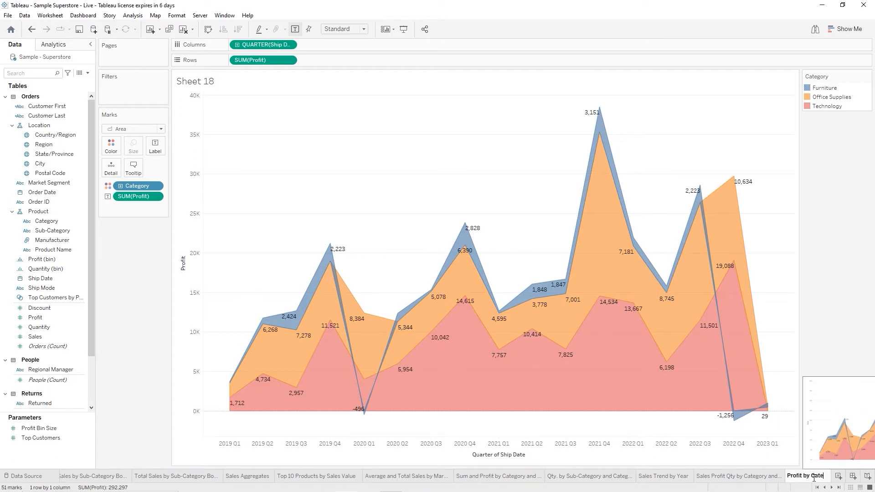
text(gory)
key(Return)
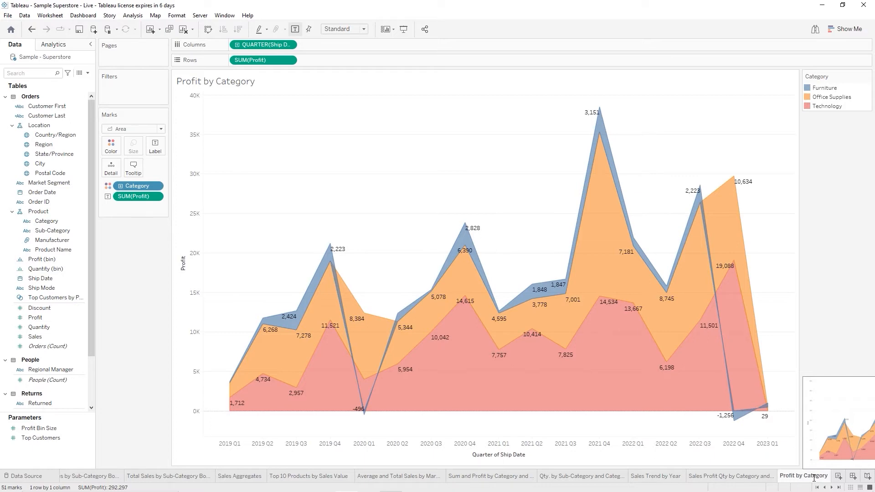
Build horizontal bars on a new worksheet with Sales and Profit as columns and Sub-Category as rows
click(838, 476)
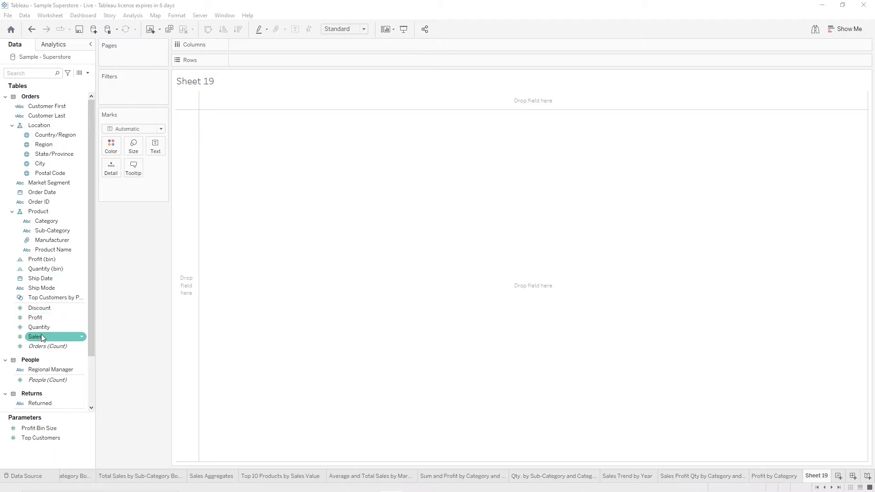
drag(41, 337, 257, 47)
drag(36, 317, 329, 48)
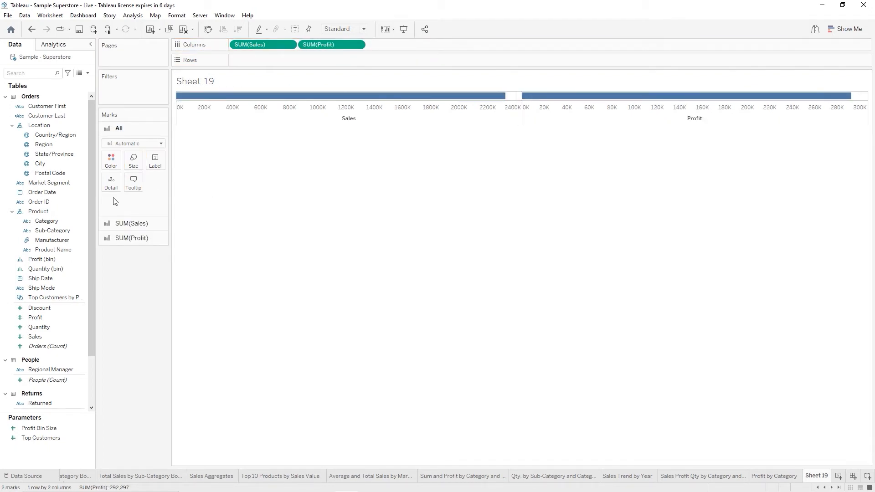
drag(51, 234, 272, 61)
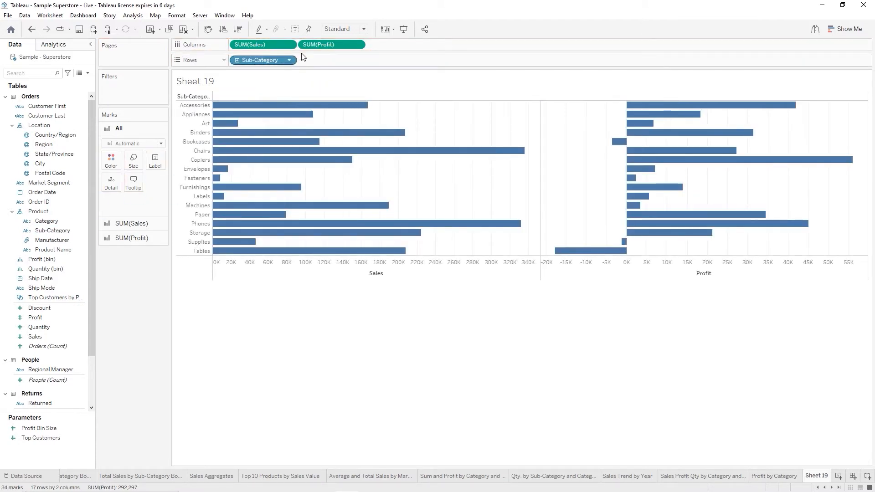
Convert the Sales and Profit bars by Sub-Category into a bullet graph
click(843, 32)
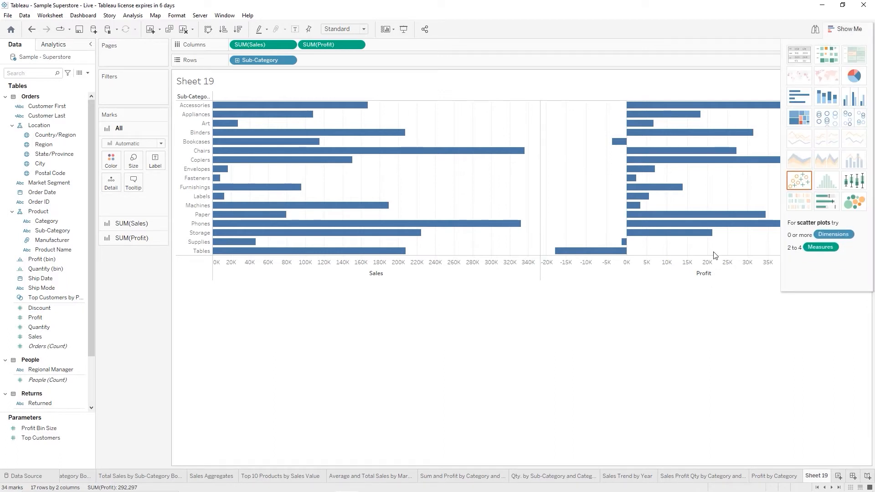
key(ctrl+2)
drag(827, 211, 836, 277)
key(Escape)
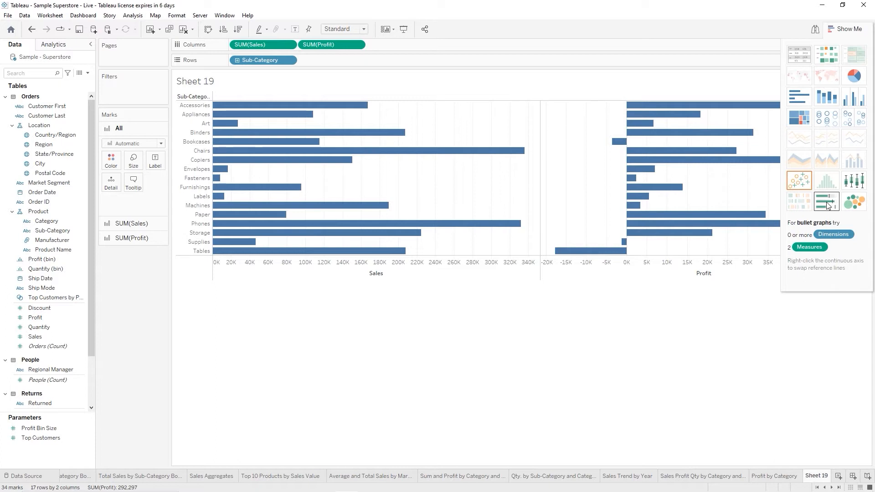
click(828, 205)
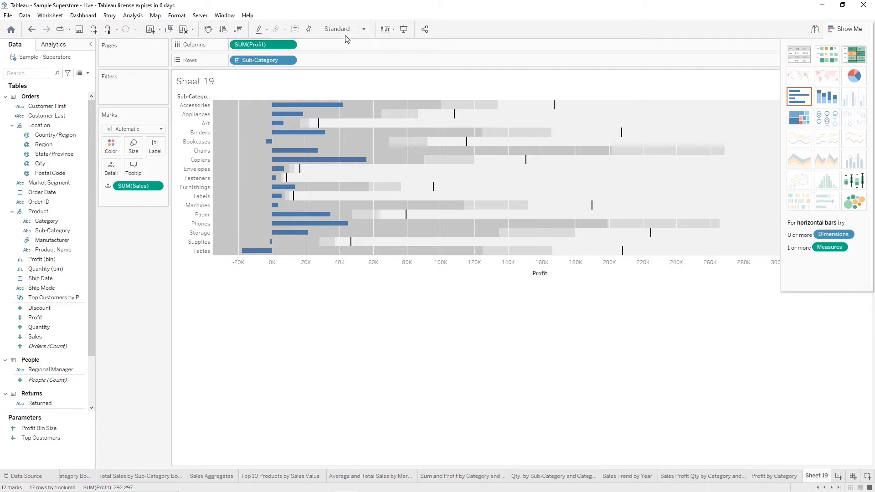
Fit the bullet graph to the Entire View and hide the chart type suggestions
click(363, 30)
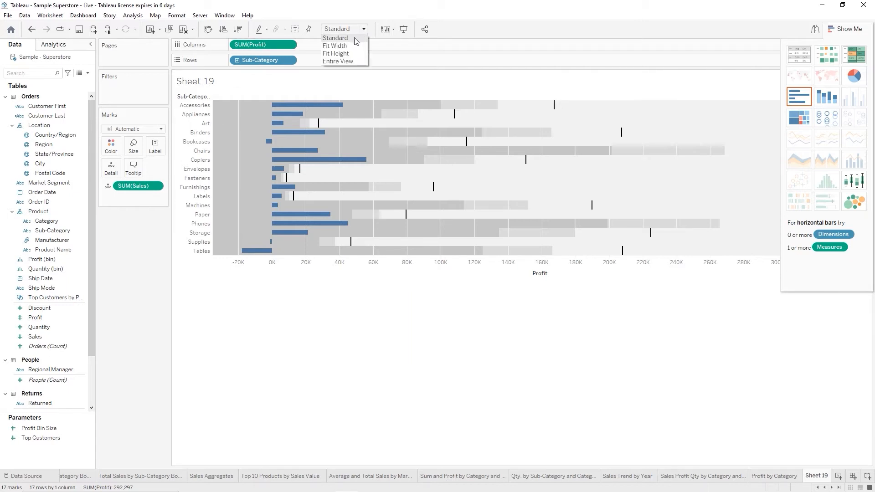
click(343, 62)
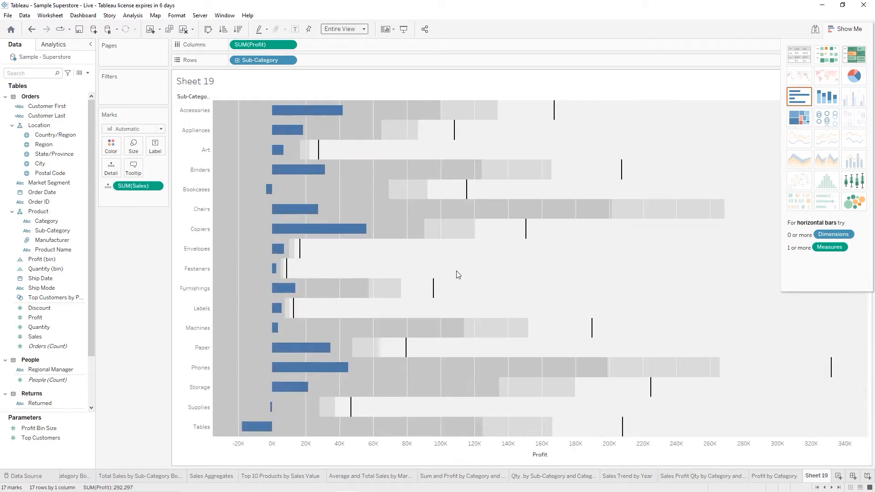
click(848, 33)
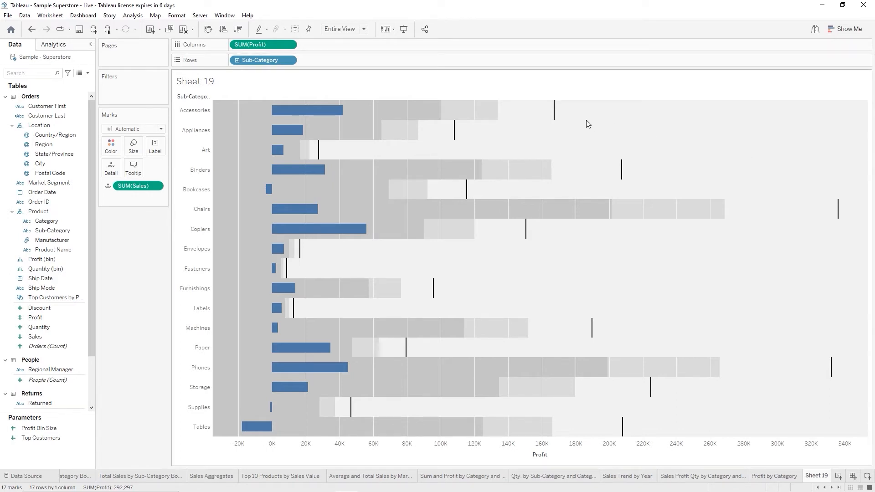
Examine the bullet graph's average Sales lines, percentage-of-average bands and Profit bars across the sub-categories
mouse_move(556, 118)
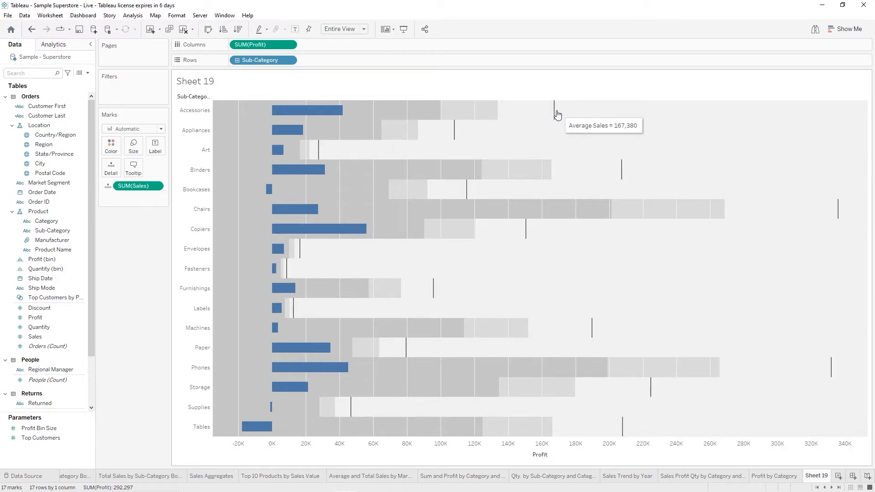
mouse_move(495, 117)
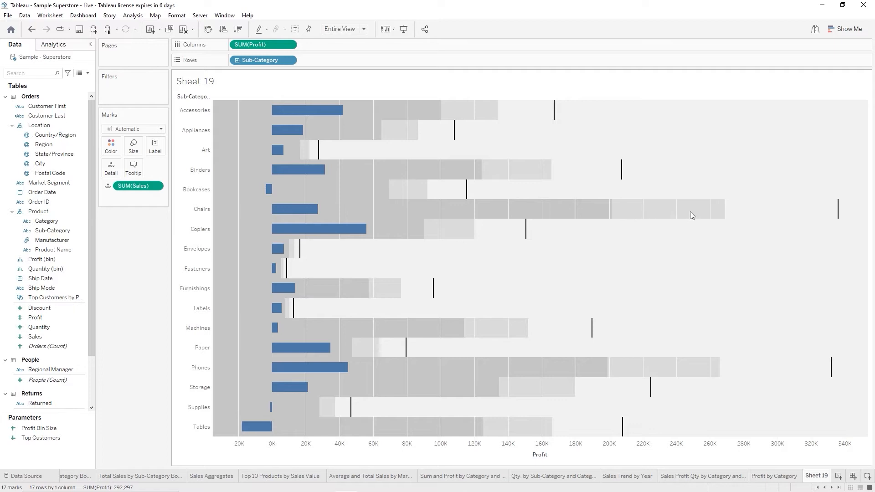
mouse_move(483, 178)
mouse_move(524, 236)
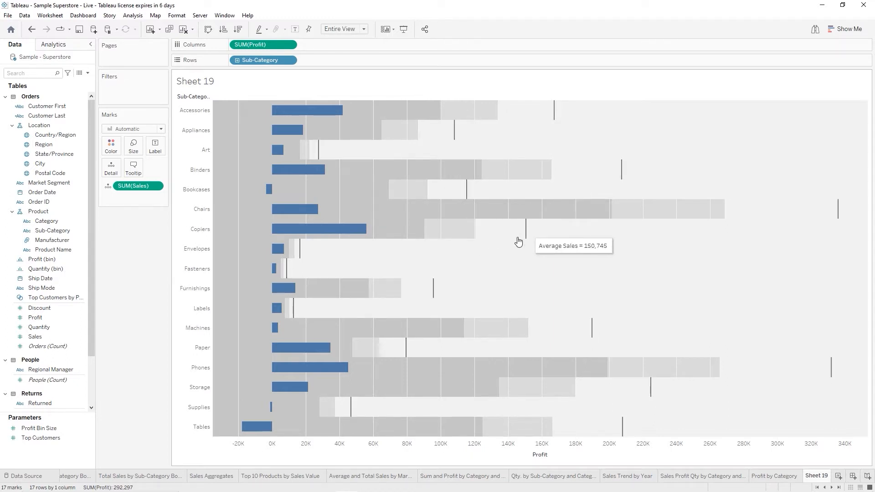
mouse_move(464, 335)
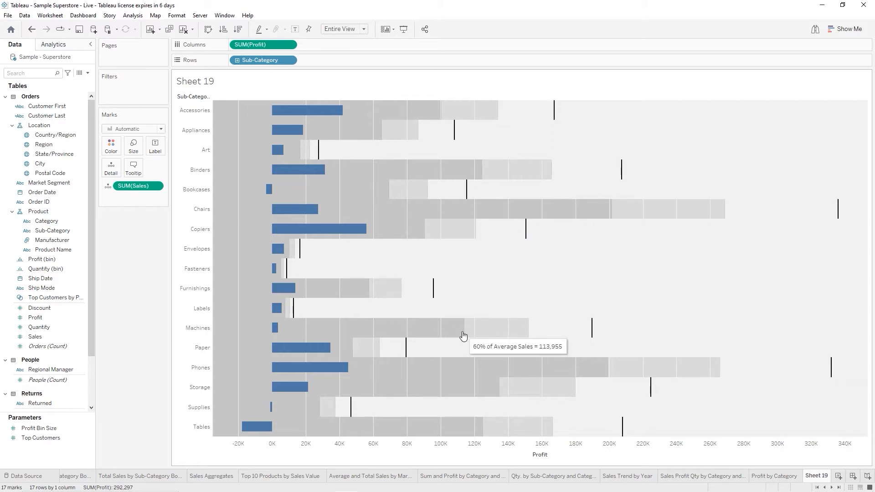
mouse_move(587, 376)
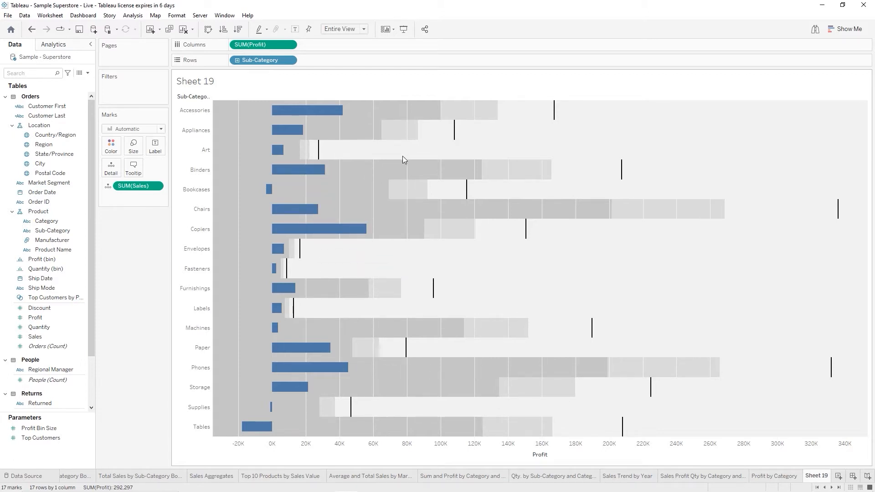
mouse_move(456, 137)
mouse_move(299, 143)
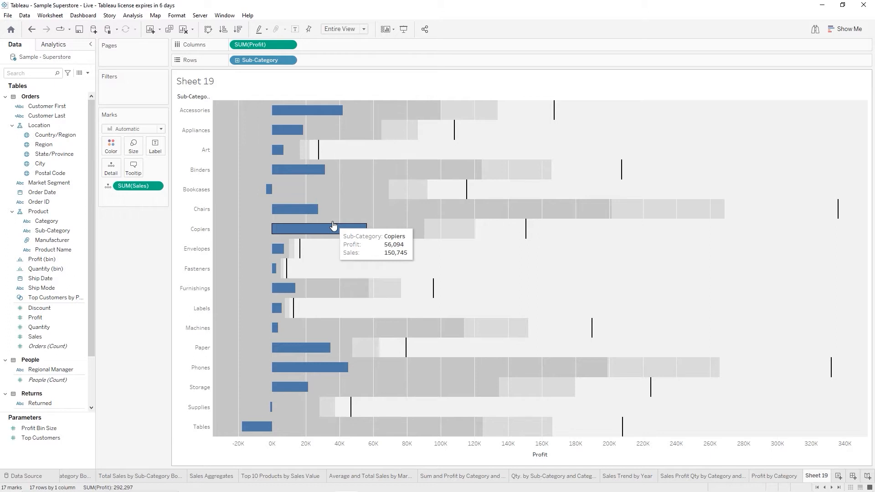
Swap the bullet graph's reference line fields to show Sales bars against Profit, and swap them back
click(548, 448)
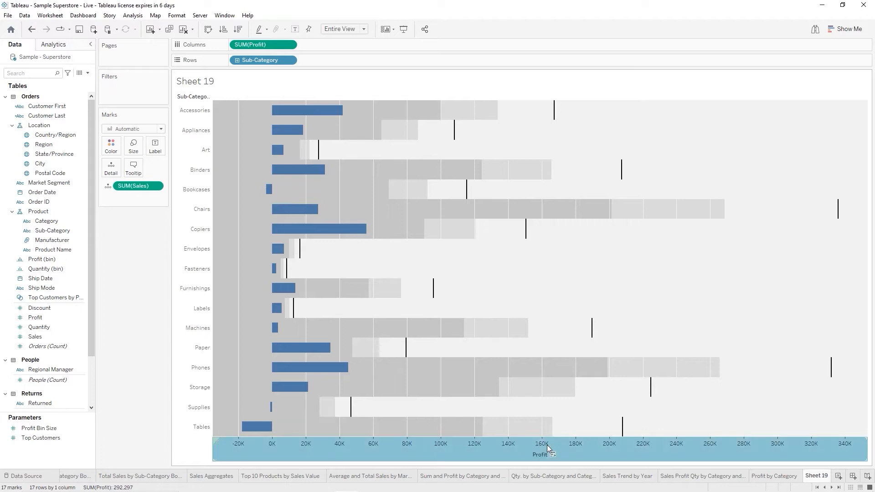
right_click(546, 445)
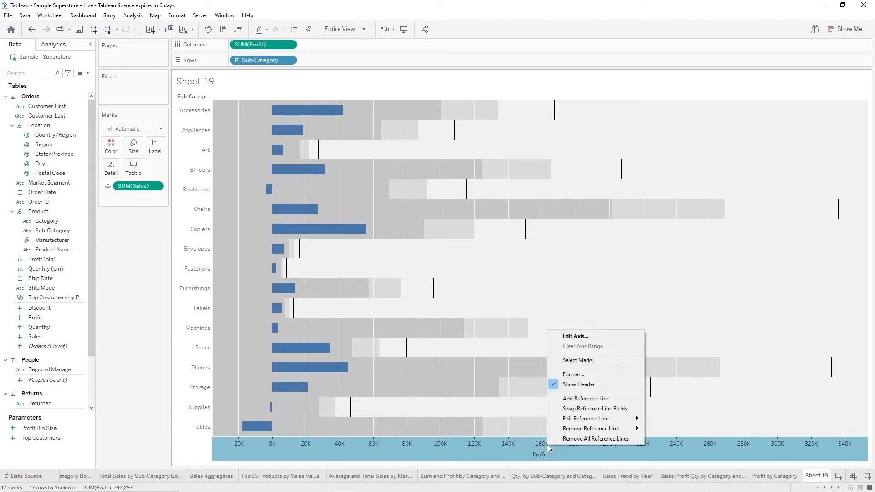
click(588, 409)
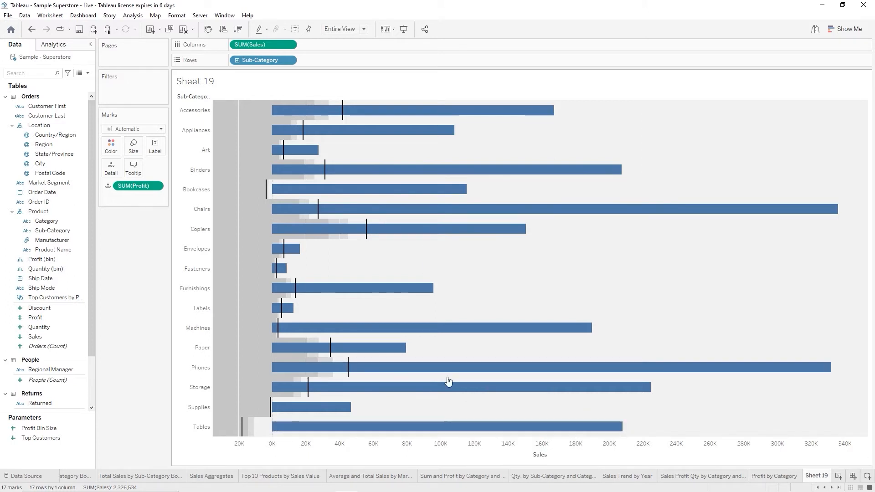
right_click(537, 454)
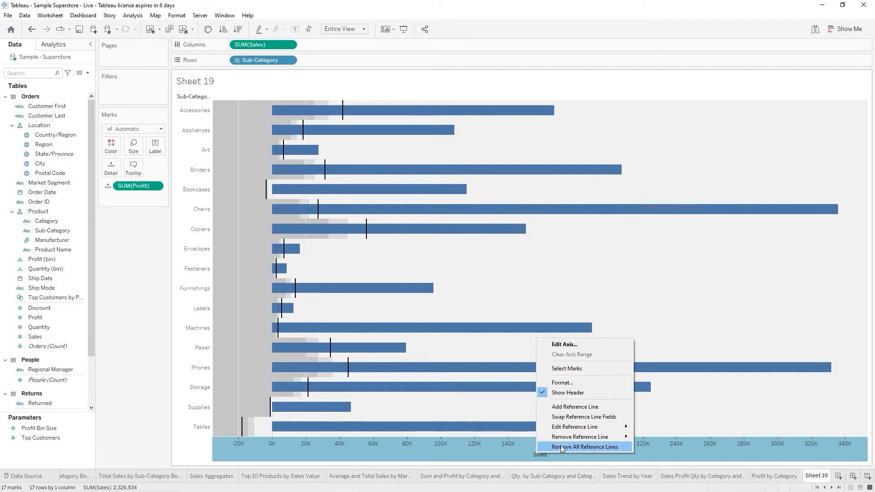
click(576, 418)
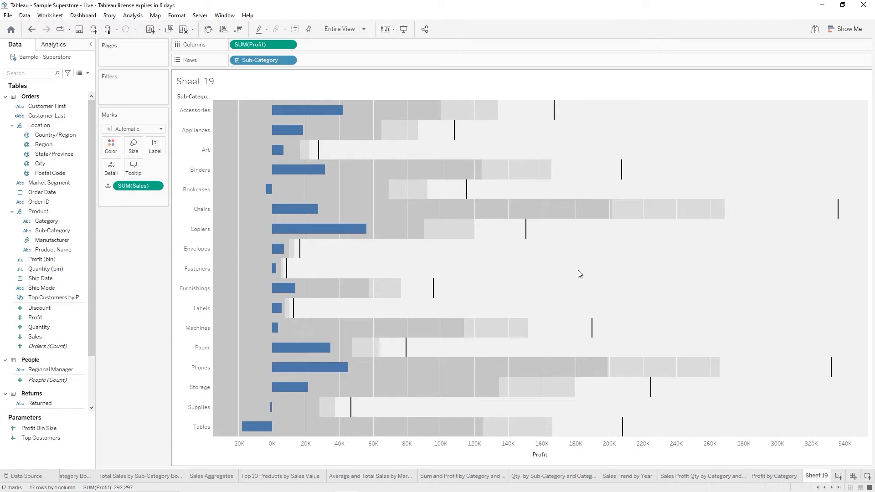
Color the bullet graph's Profit bars orange
click(110, 146)
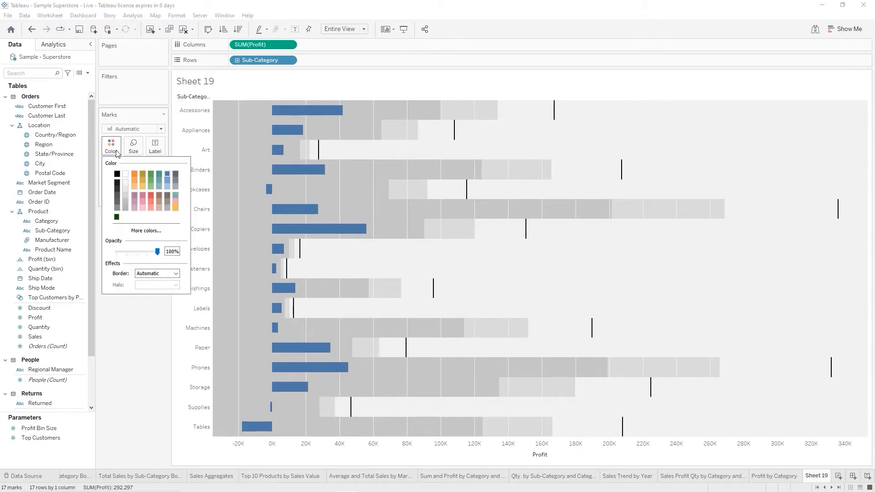
click(138, 173)
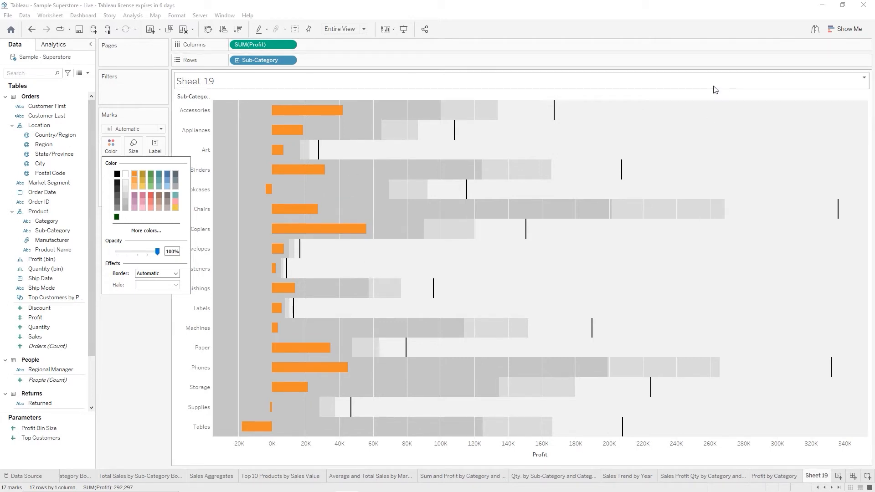
click(146, 402)
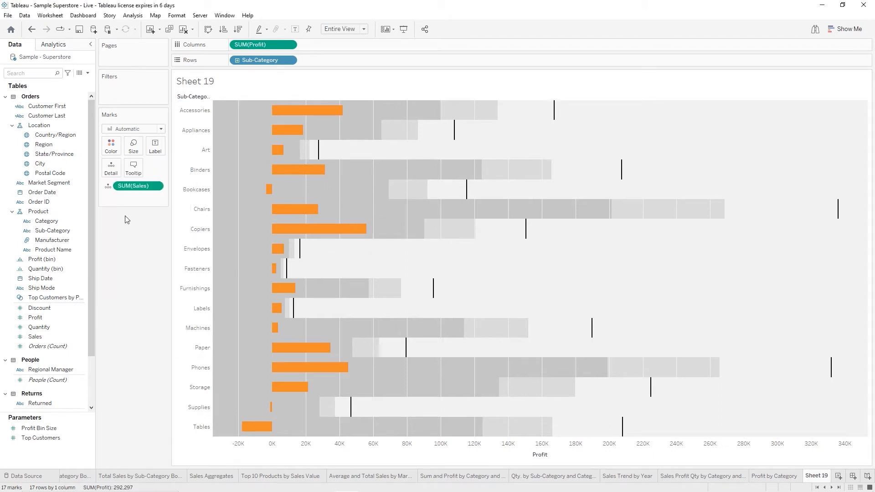
mouse_move(346, 368)
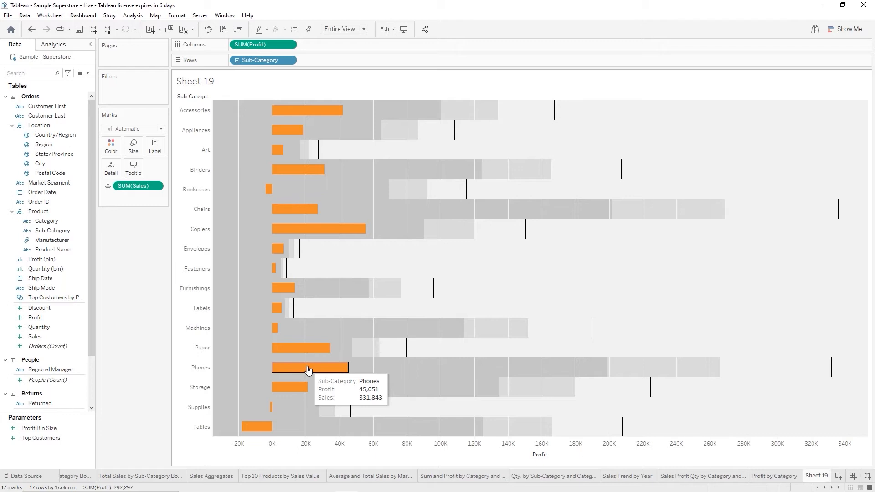
Rename the bullet graph sheet as Sales and Profit by Sub-Category and save the workbook
double_click(817, 476)
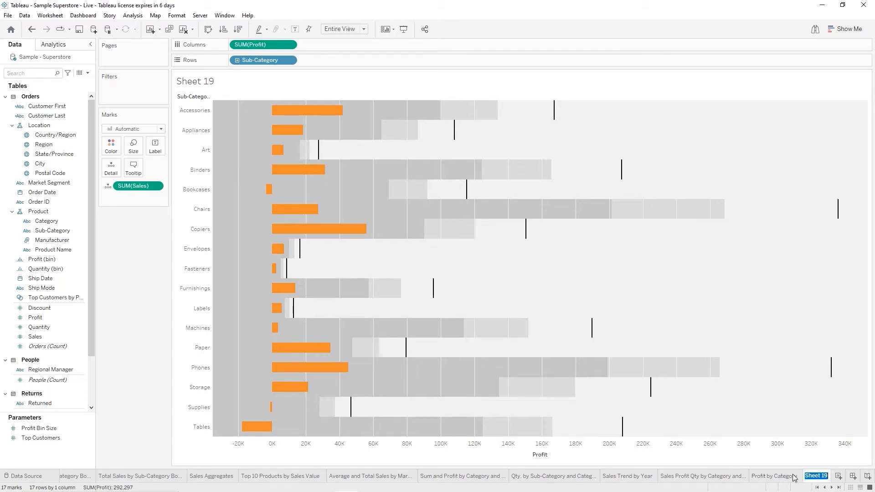
mouse_move(793, 477)
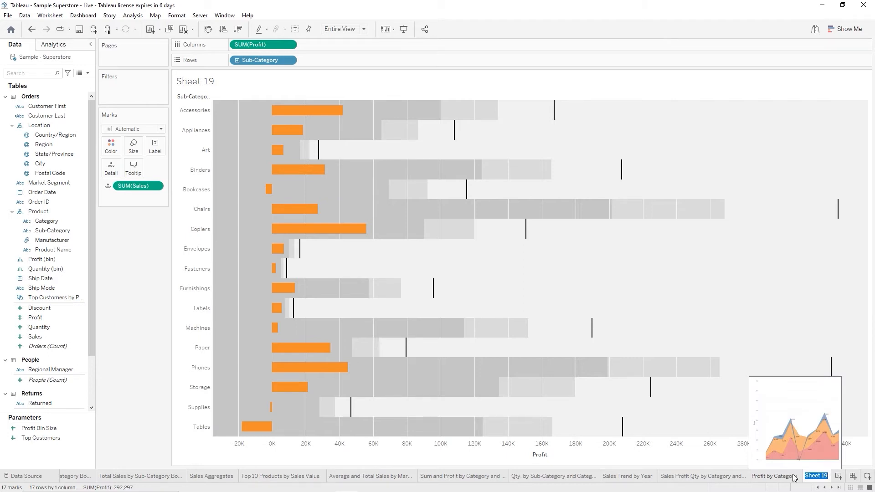
text(Sales and Pr)
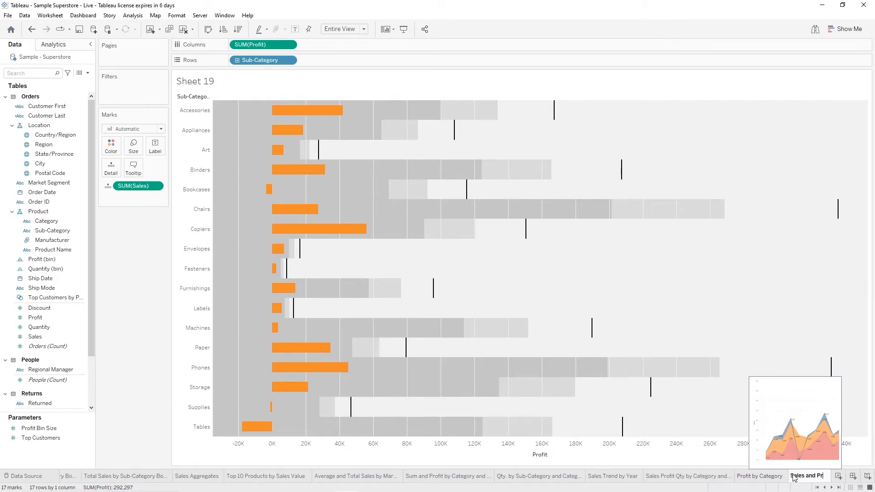
text(ofit by )
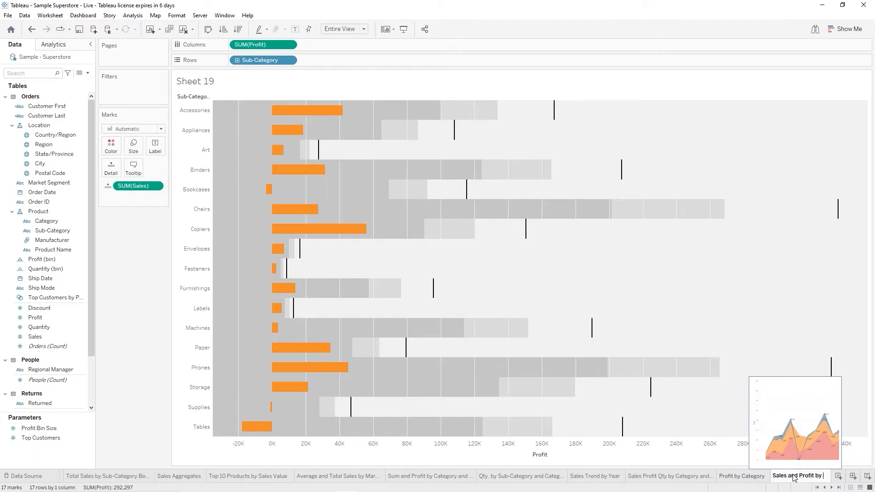
text(Sub-Cat)
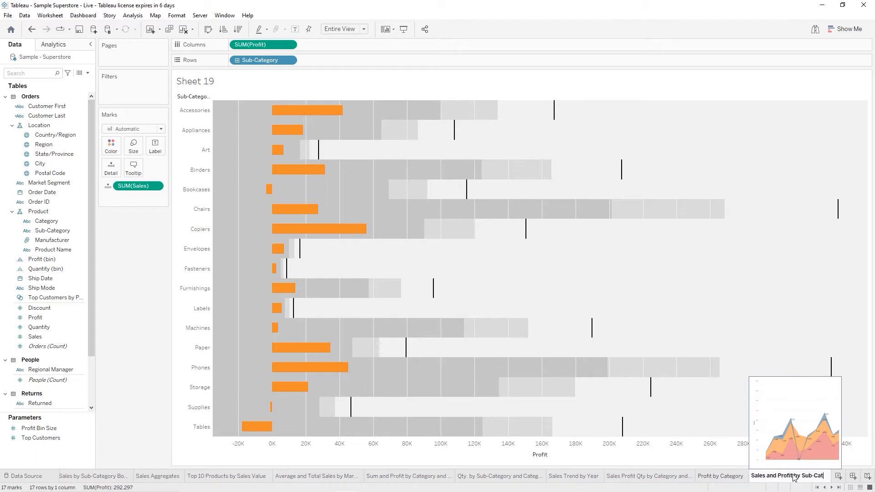
text(egory)
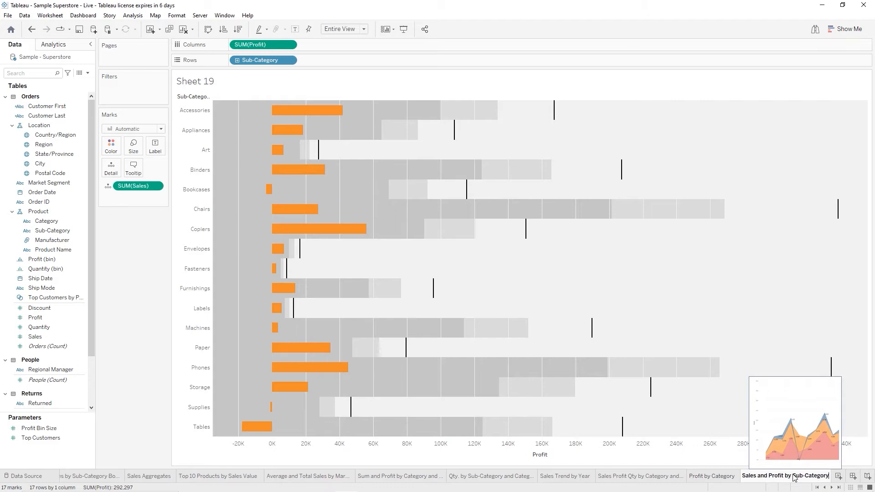
key(Return)
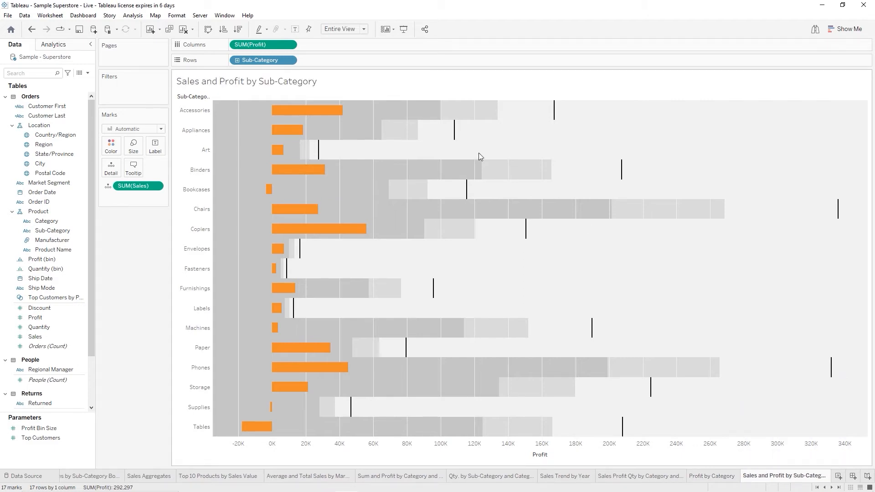
click(80, 30)
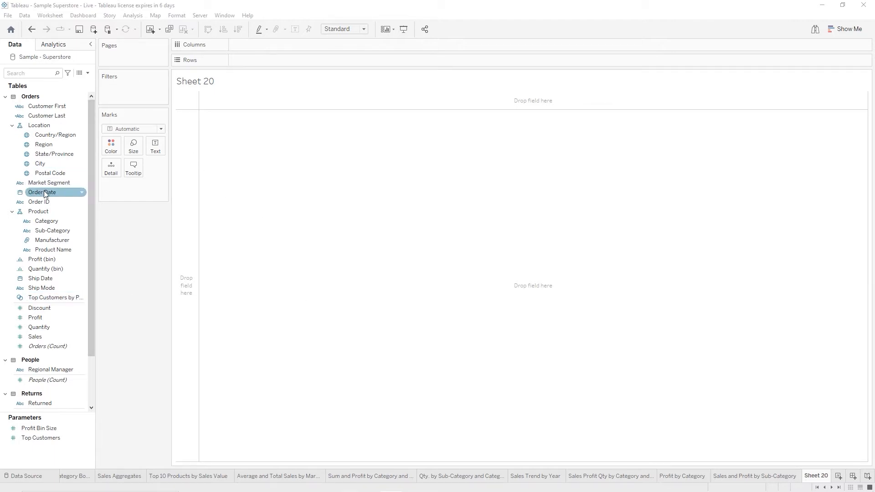
Build a dual-axis line chart on a new worksheet with Order Date years as columns and Sales and Quantity as rows
drag(44, 192, 285, 48)
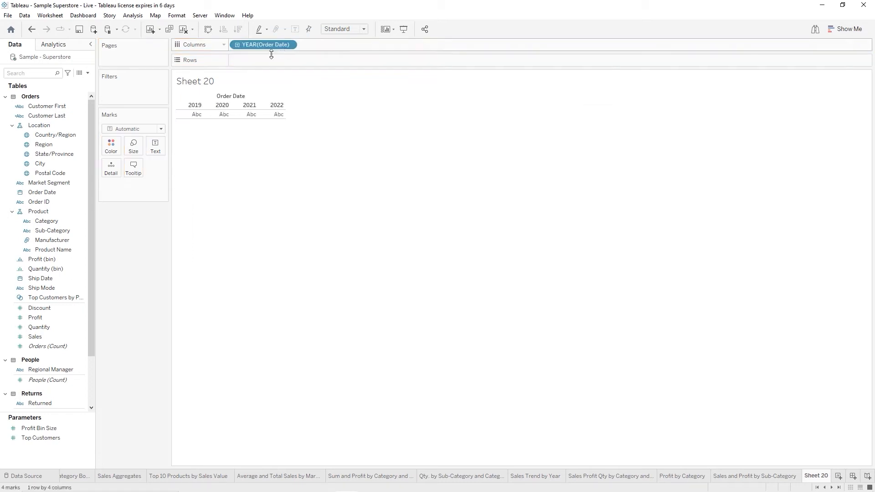
drag(67, 338, 284, 61)
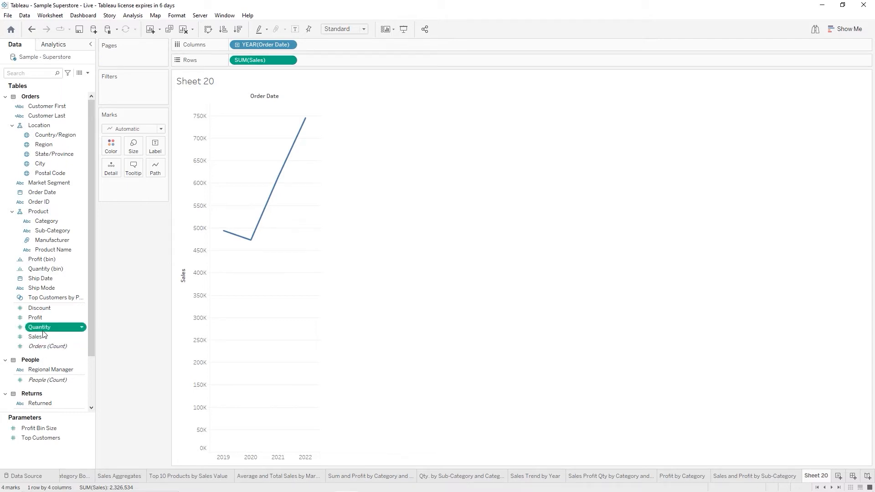
drag(41, 328, 315, 232)
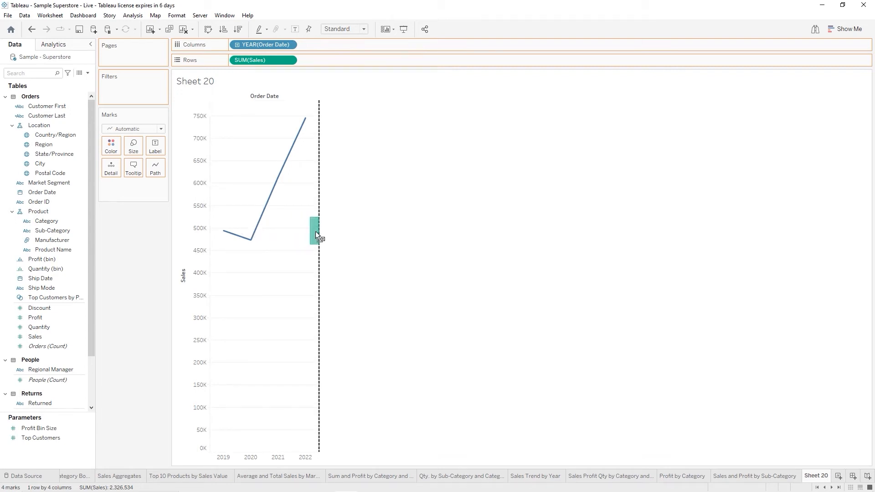
drag(316, 231, 315, 231)
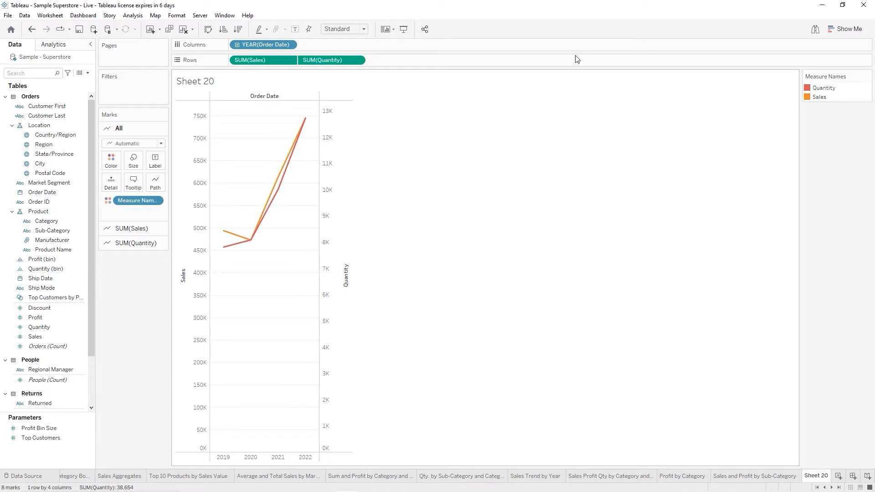
Convert the dual-axis lines to horizontal bars and remove Quantity, leaving only Sales by Order Date year
click(830, 31)
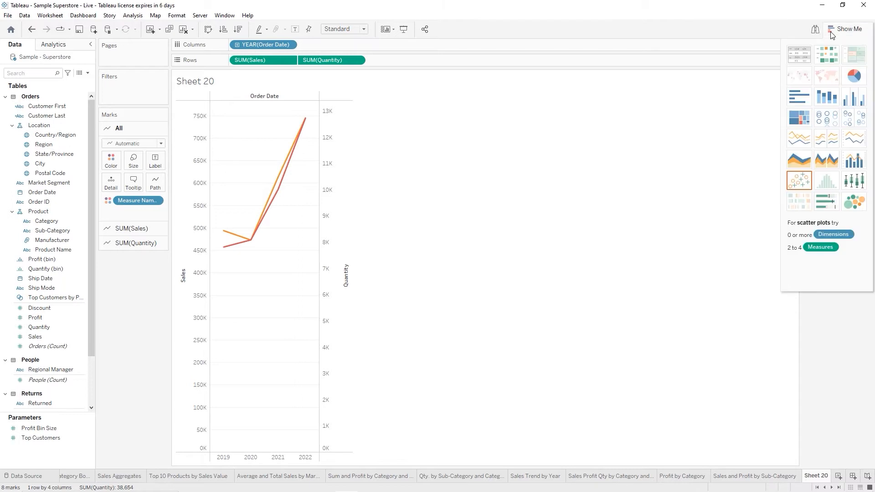
click(802, 100)
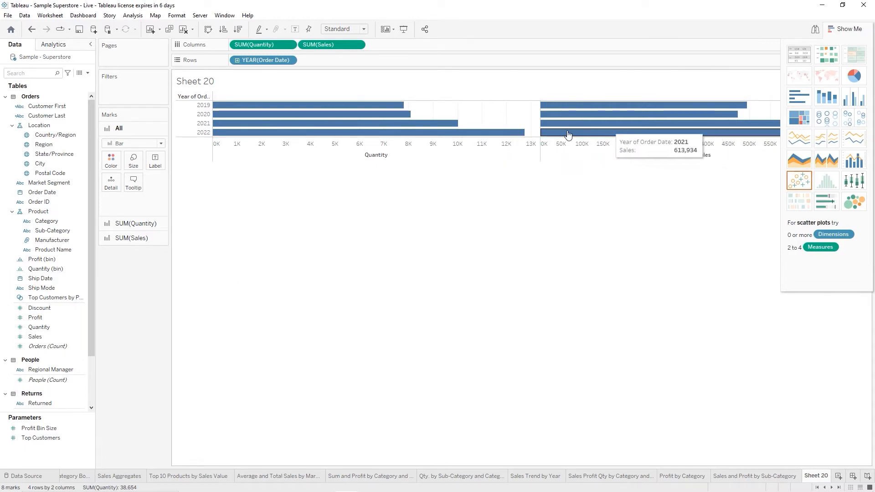
click(261, 45)
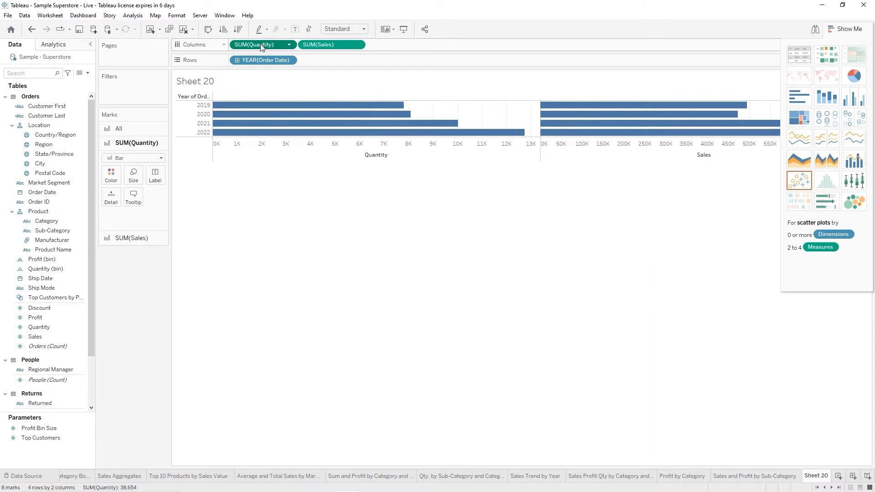
key(Delete)
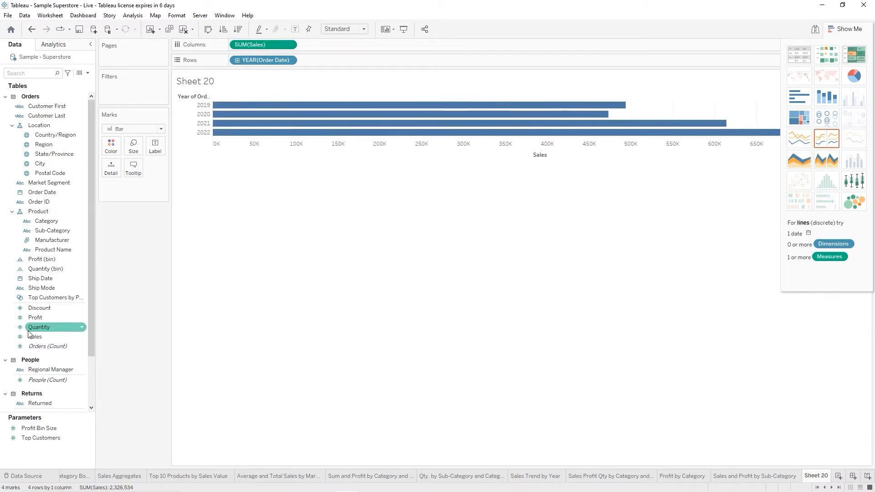
mouse_move(38, 327)
mouse_down()
mouse_move(567, 119)
mouse_move(673, 122)
mouse_move(613, 145)
mouse_move(63, 276)
mouse_move(51, 328)
mouse_move(41, 327)
mouse_up()
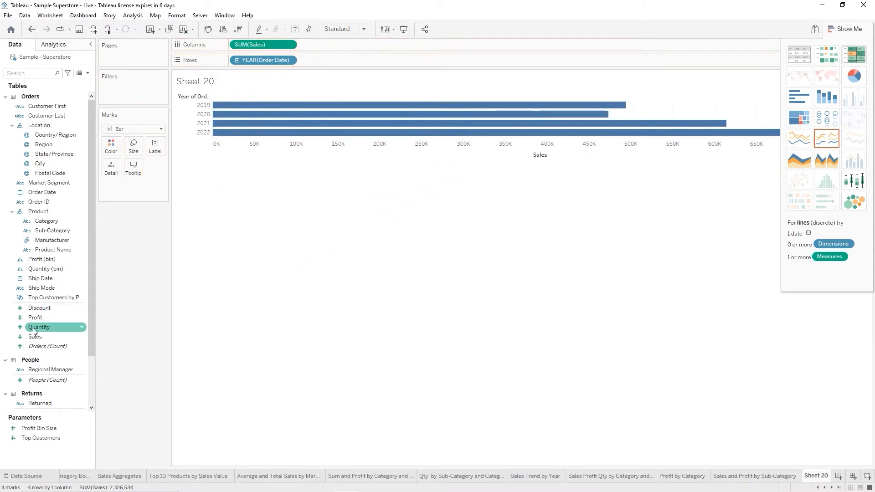
click(848, 30)
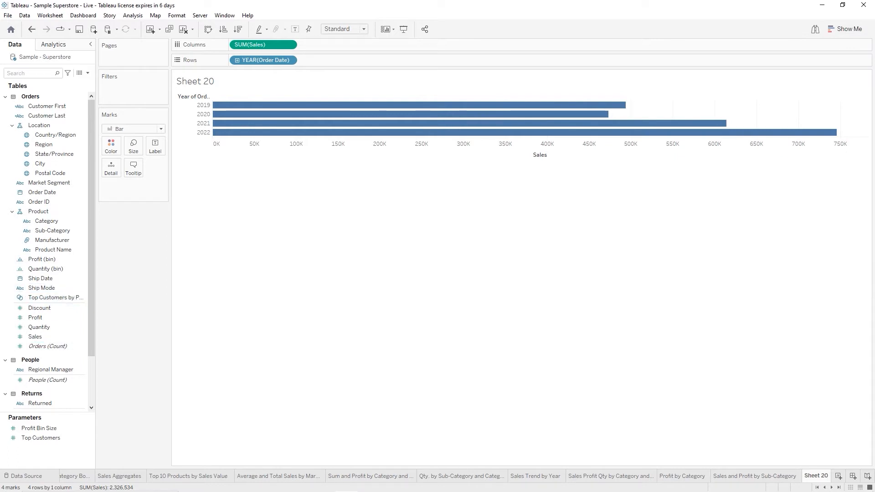
Add Quantity as a second axis on the Sales bars and expand the Order Date years into quarters
drag(55, 327, 823, 112)
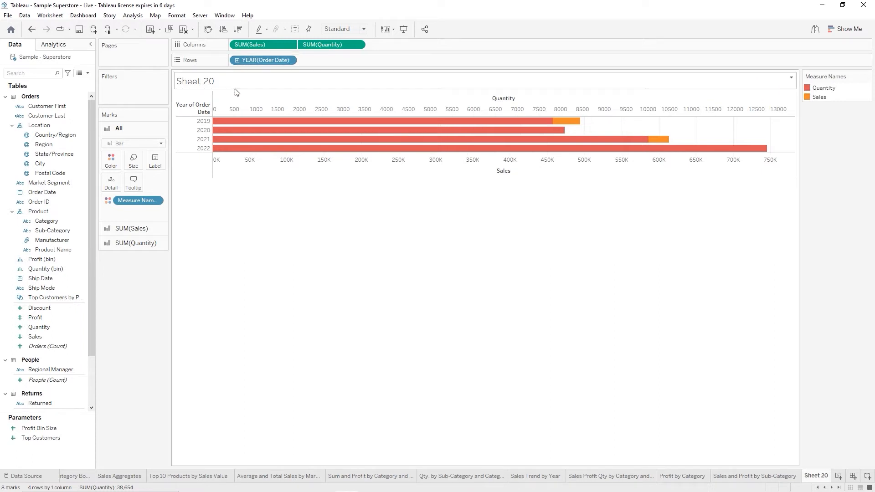
click(237, 60)
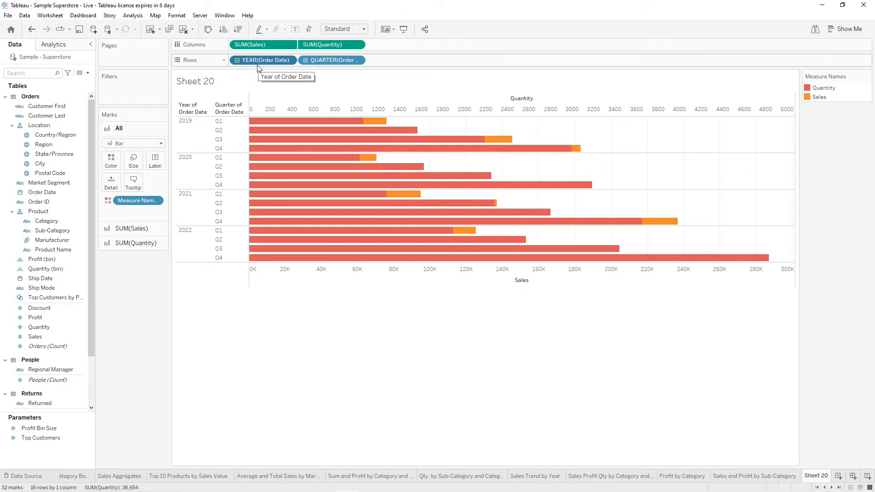
Remove the Order Date year from the rows, leaving only the quarters
key(Delete)
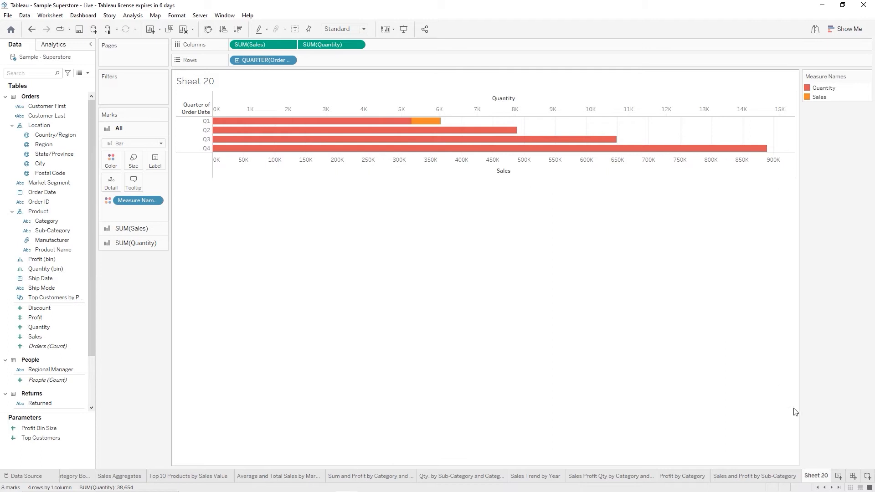
Rename the sheet as Sales and Qty by Quarter and save the workbook
mouse_move(817, 477)
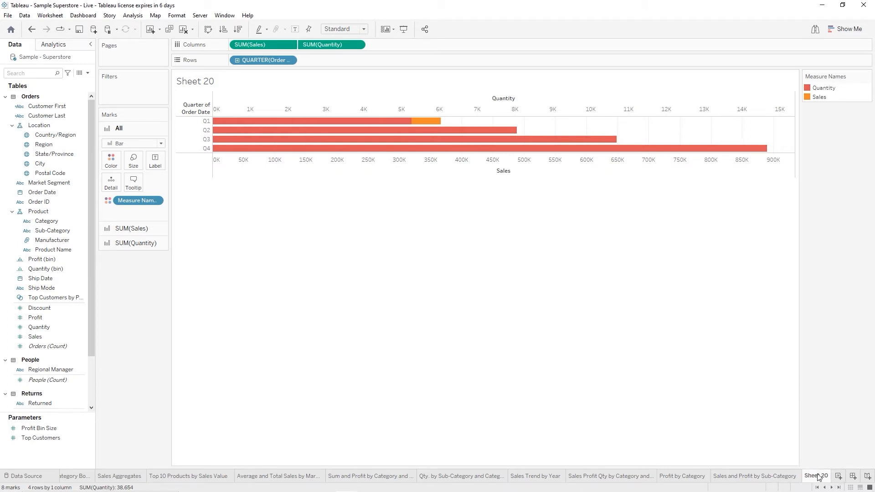
double_click(817, 477)
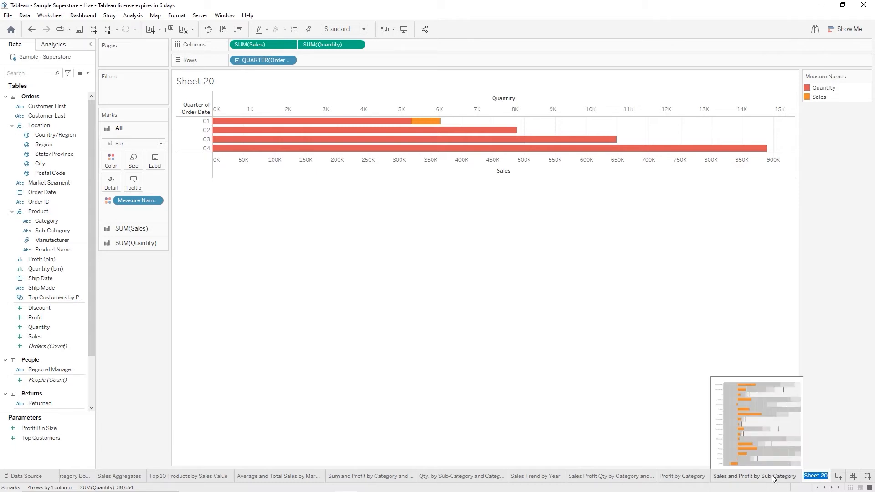
text(Sales and Qty by Quarter)
key(Return)
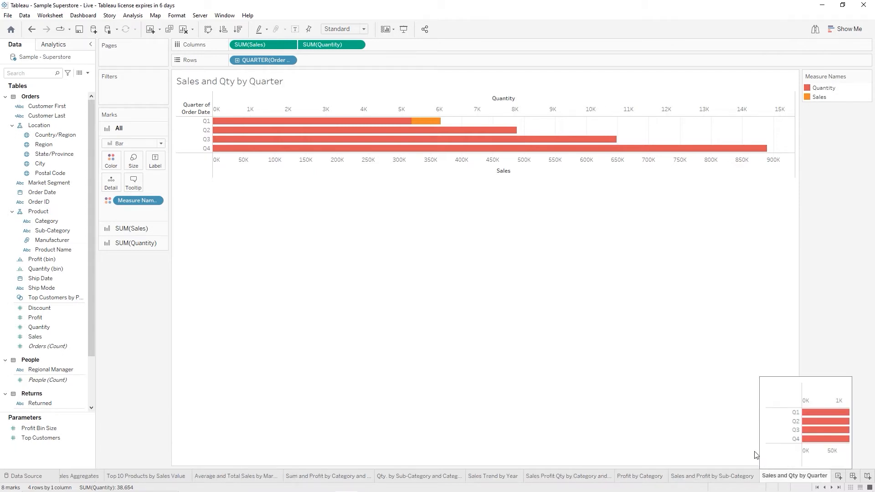
click(79, 30)
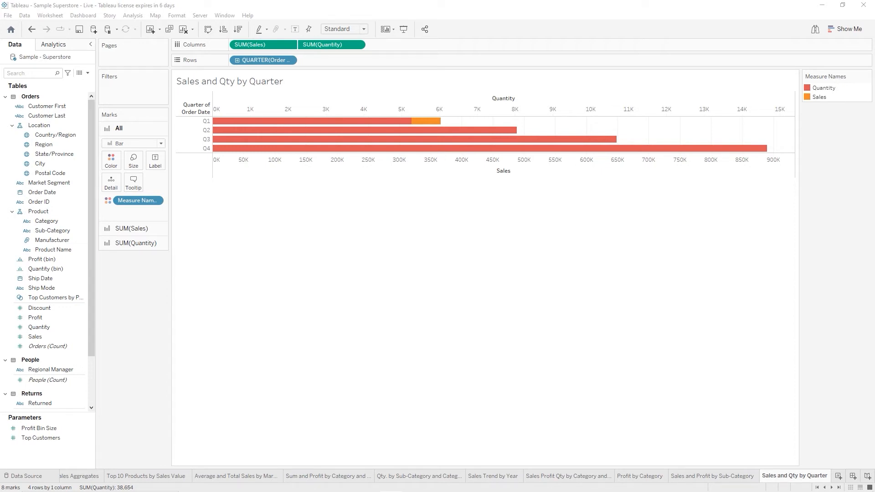
Create a new worksheet with Order Date in the columns, broken down by discrete week number
click(839, 475)
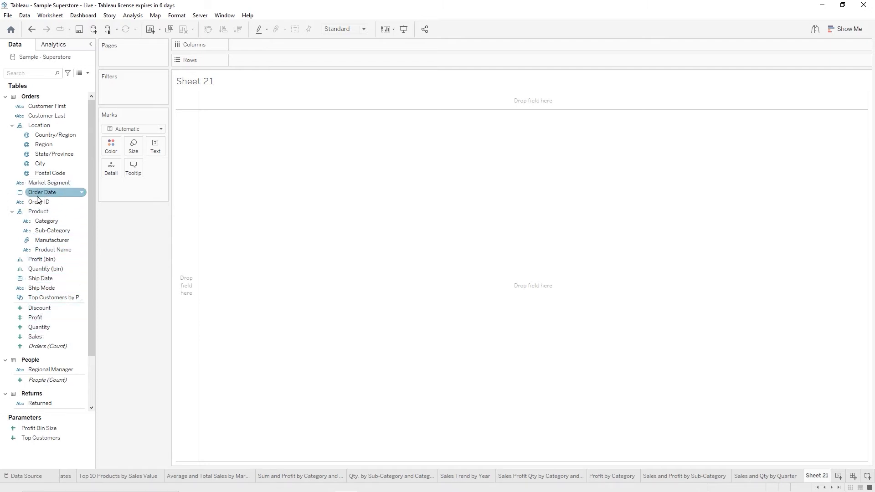
drag(38, 199, 251, 49)
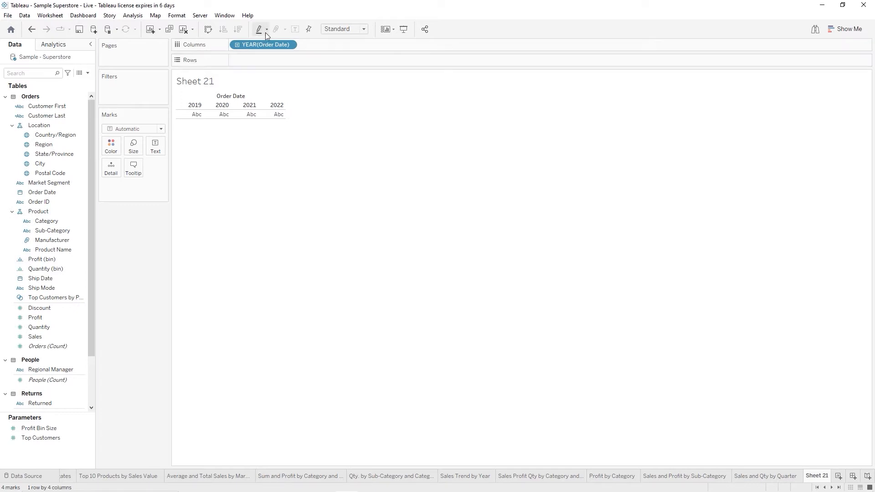
click(289, 44)
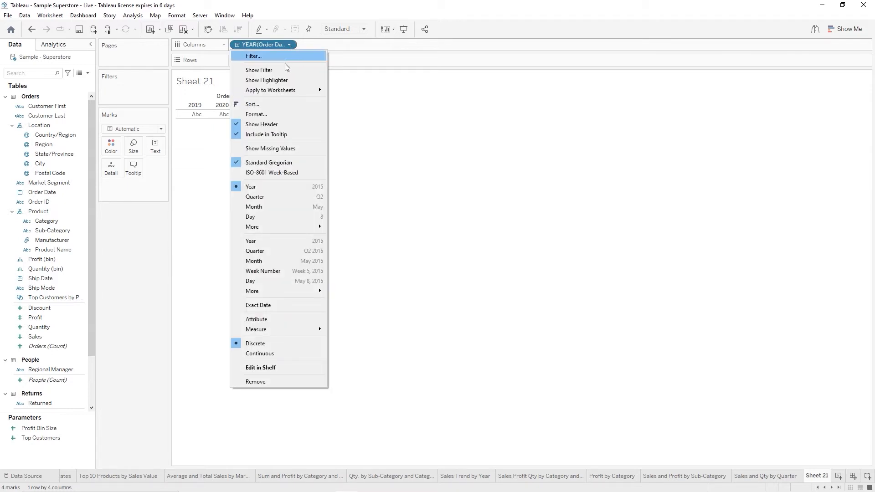
mouse_move(266, 228)
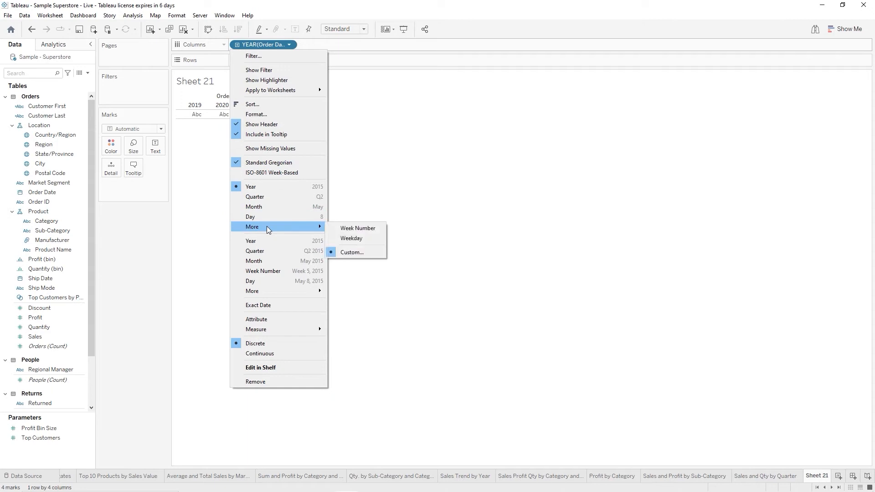
click(357, 229)
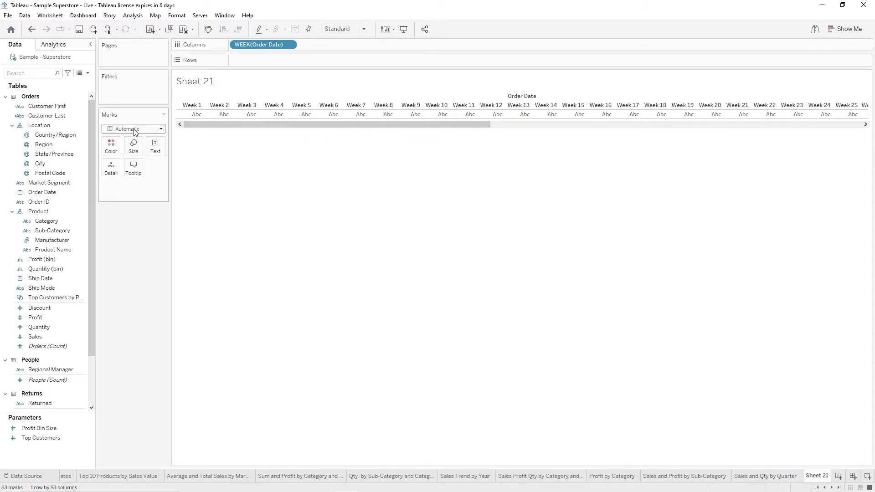
Add Sub-Category and Ship Mode as rows against the Order Date weeks
click(43, 211)
drag(48, 231, 262, 64)
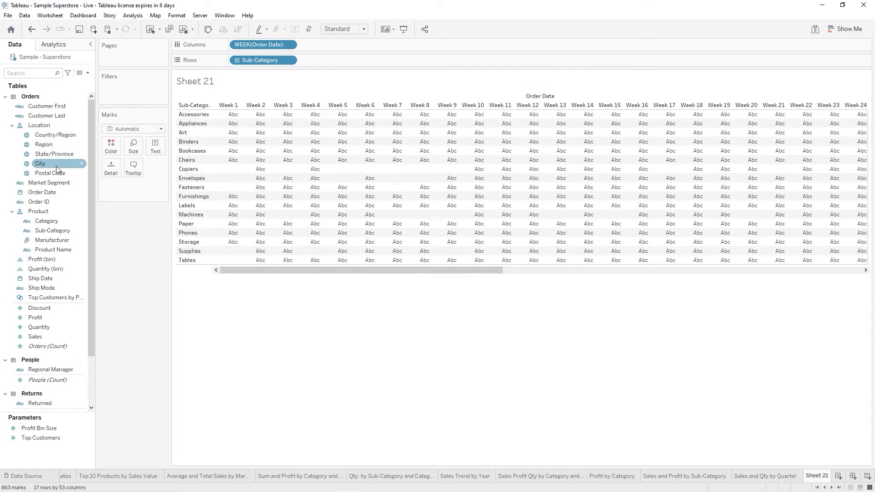
click(45, 269)
drag(46, 271, 336, 61)
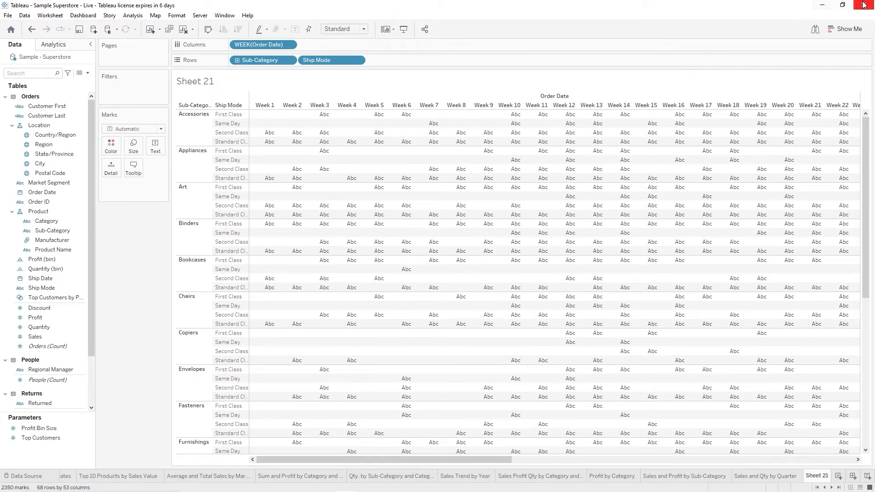
Convert the table of Order Date weeks, Sub-Category and Ship Mode into a Gantt chart using Show Me
click(838, 31)
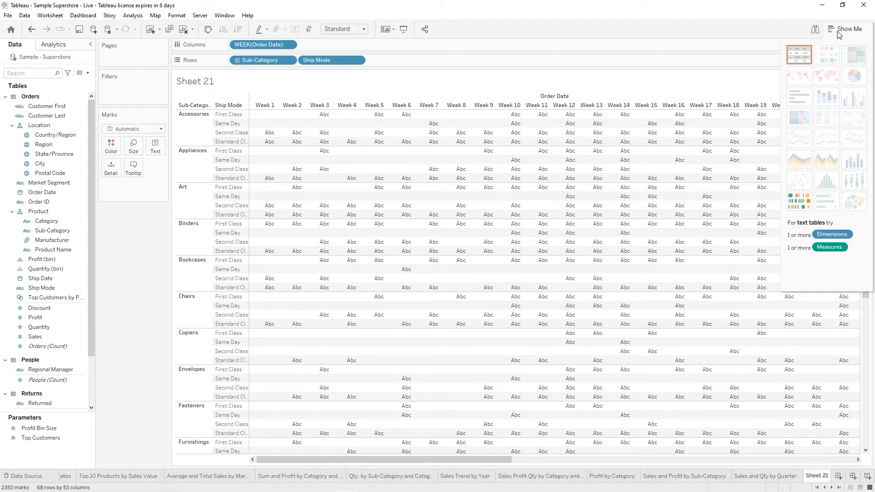
click(798, 208)
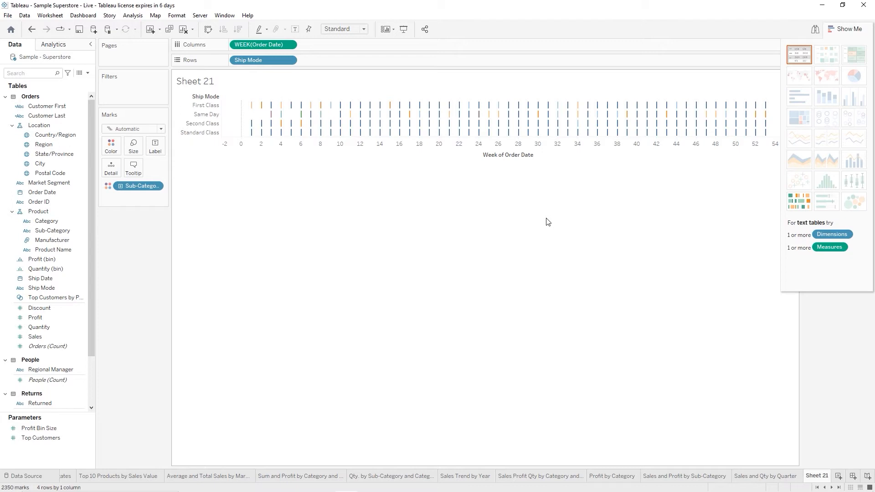
click(843, 29)
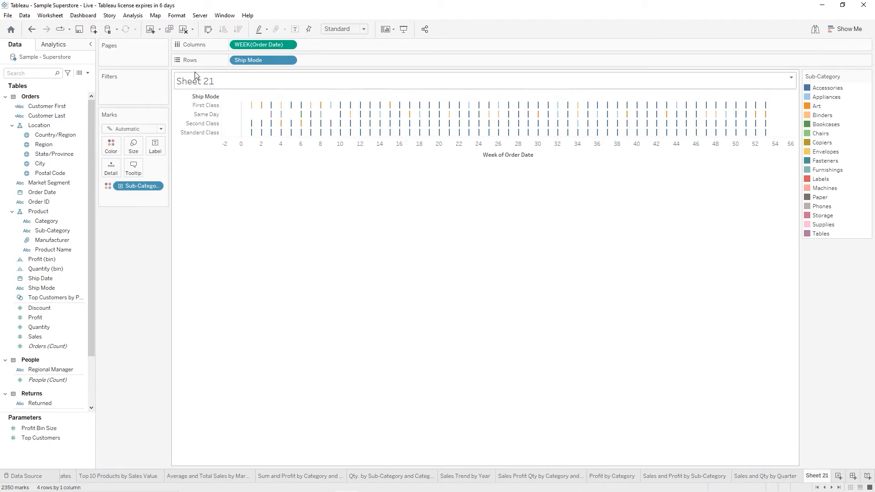
Create a calculated field named DaysToShip and collapse the function reference list
click(132, 16)
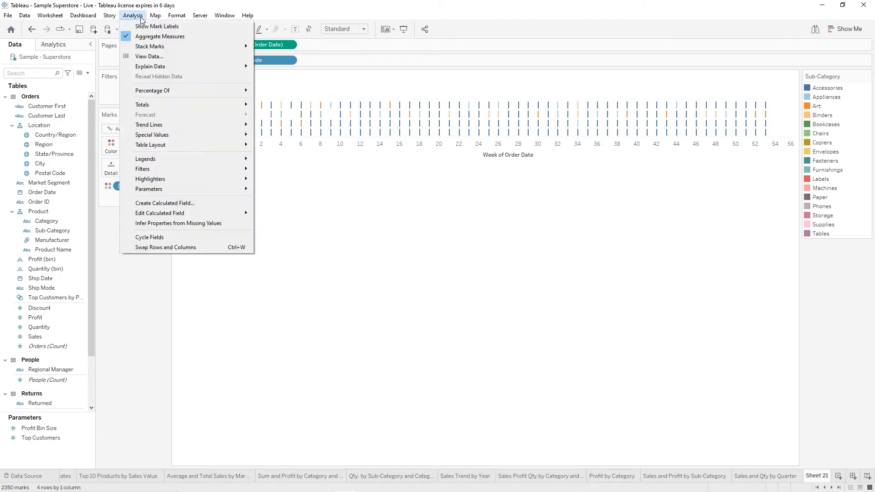
click(210, 204)
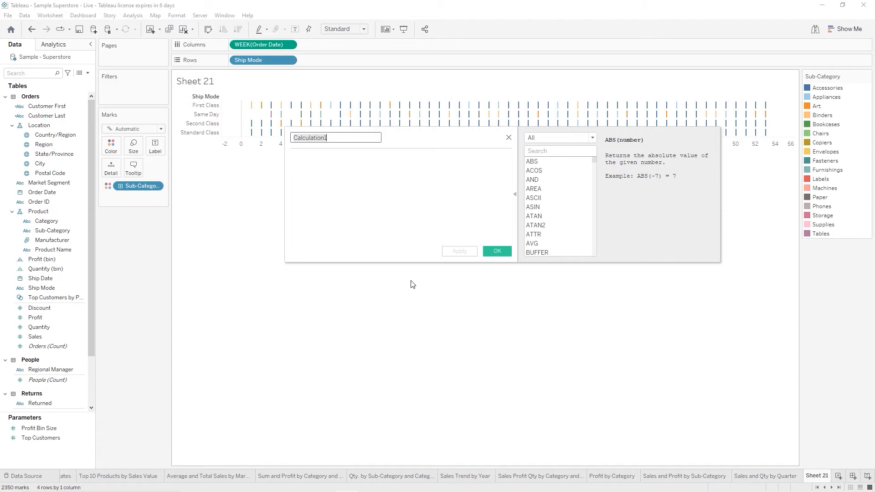
text(D)
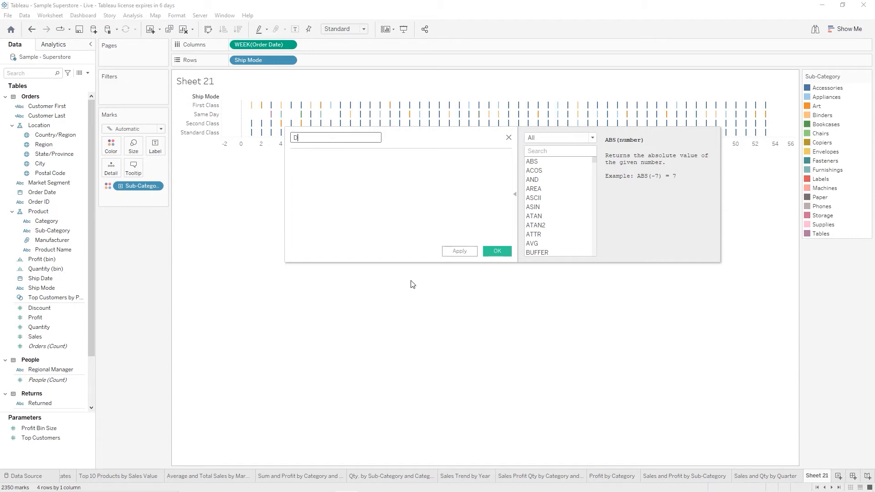
text(aysToShip)
click(515, 193)
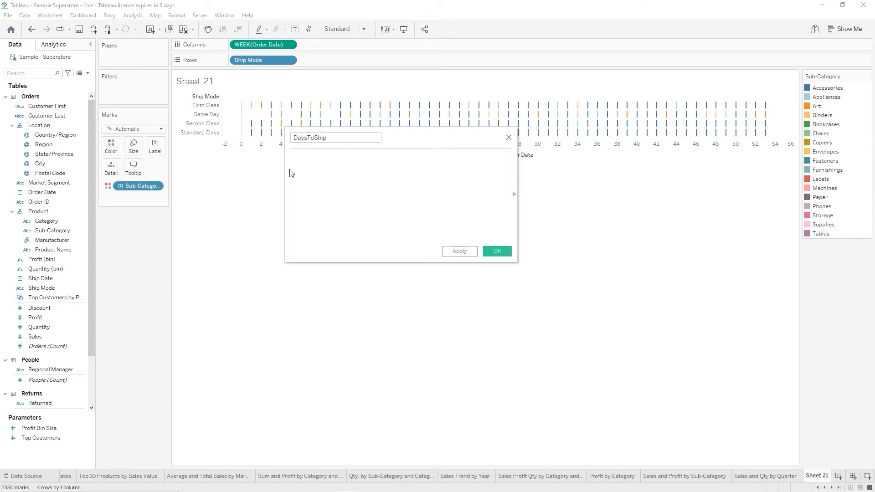
Start the DaysToShip formula with the DATEDIFF function
text(da)
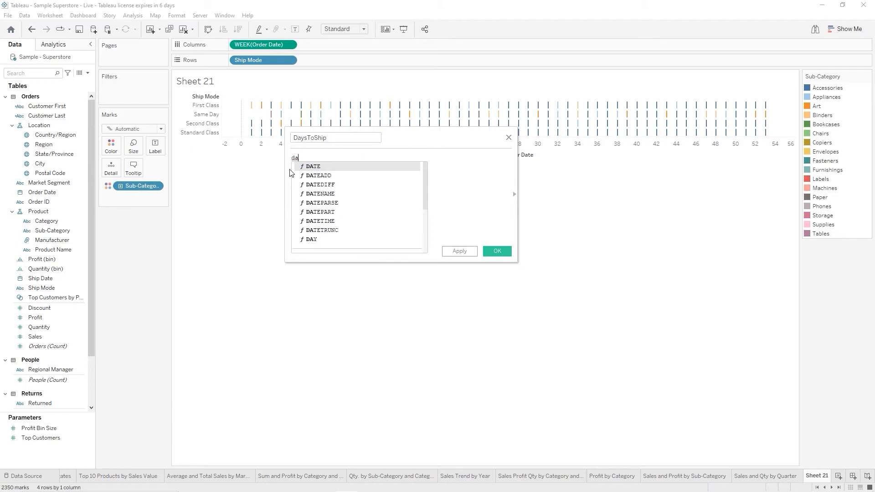
key(Down)
key(Down)
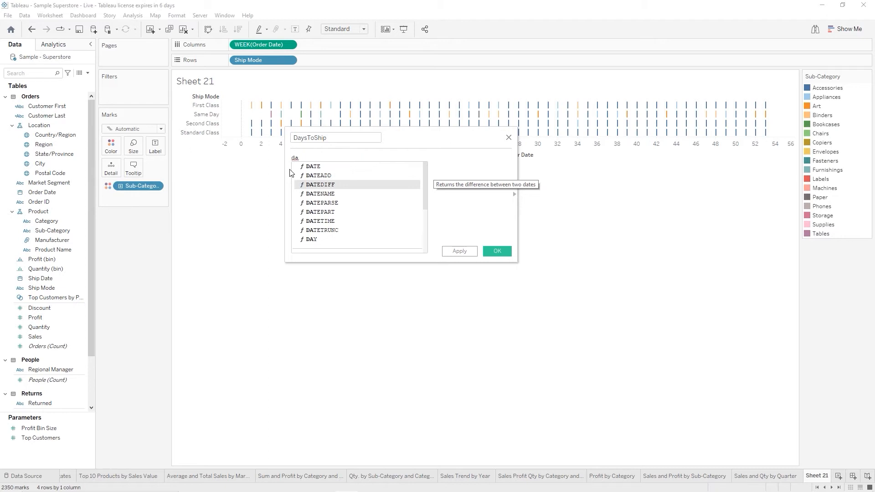
key(Return)
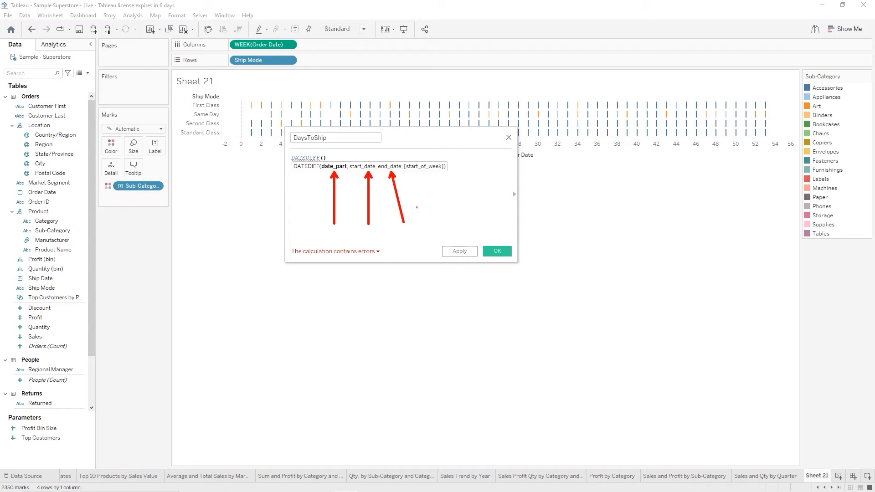
key(Escape)
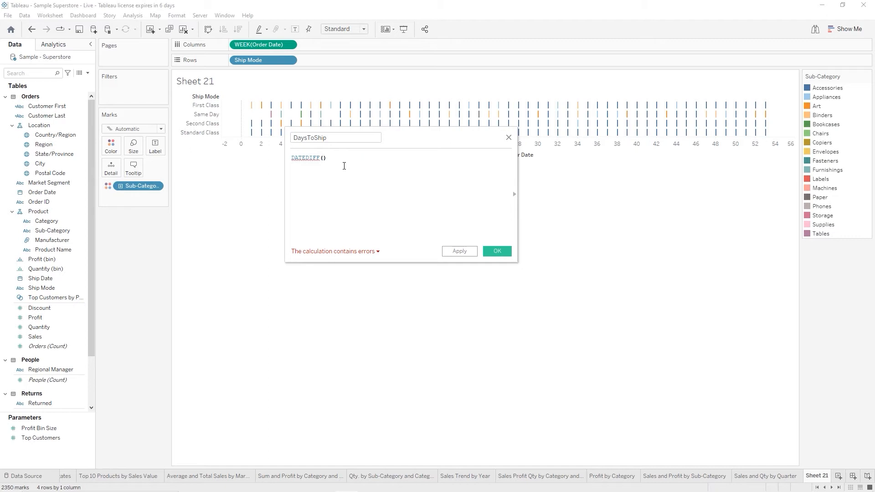
text(d)
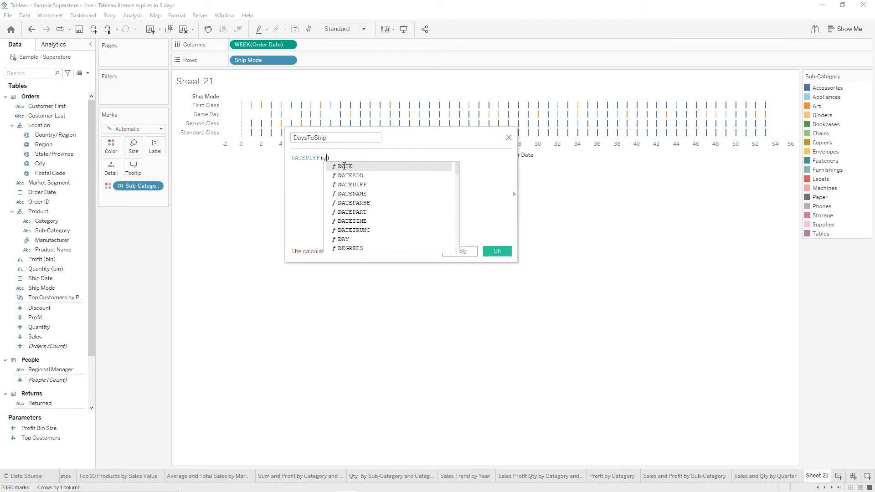
double_click(347, 239)
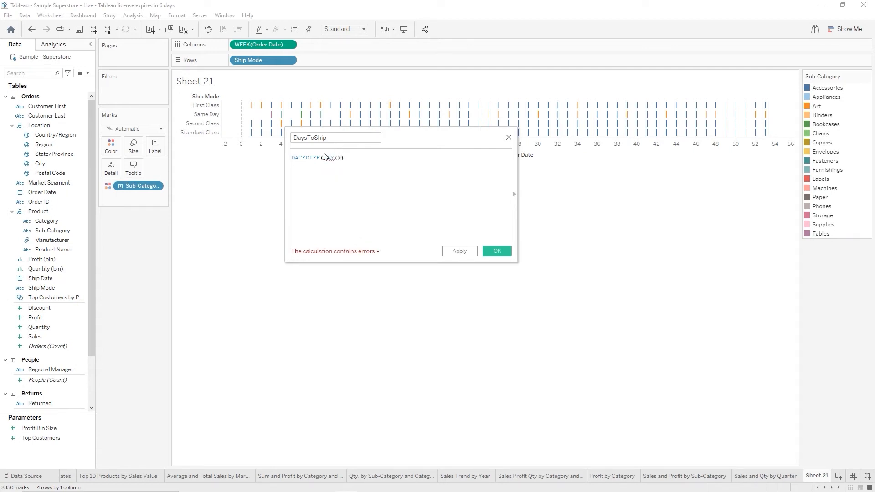
key(BackSpace)
key(BackSpace)
key(BackSpace)
key(BackSpace)
key(BackSpace)
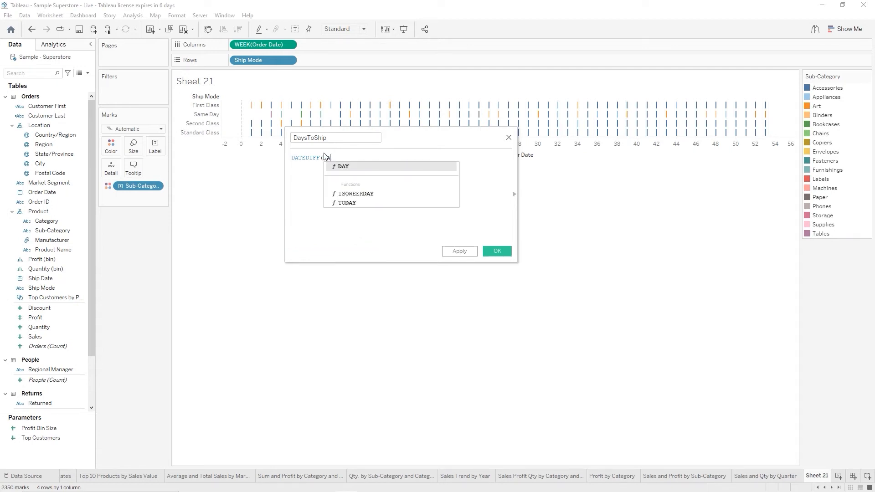
key(BackSpace)
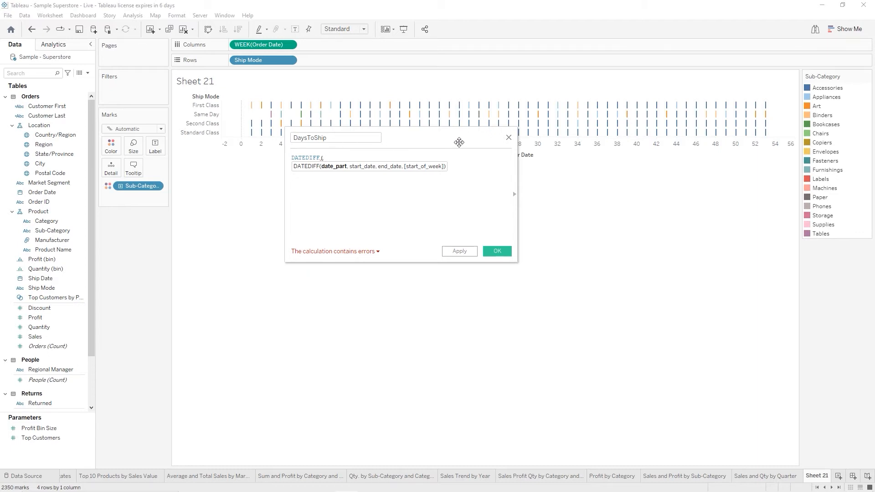
Complete the formula as DATEDIFF('day',[Order Date],[Ship Date]) and save the calculated field
text('day',)
text(or)
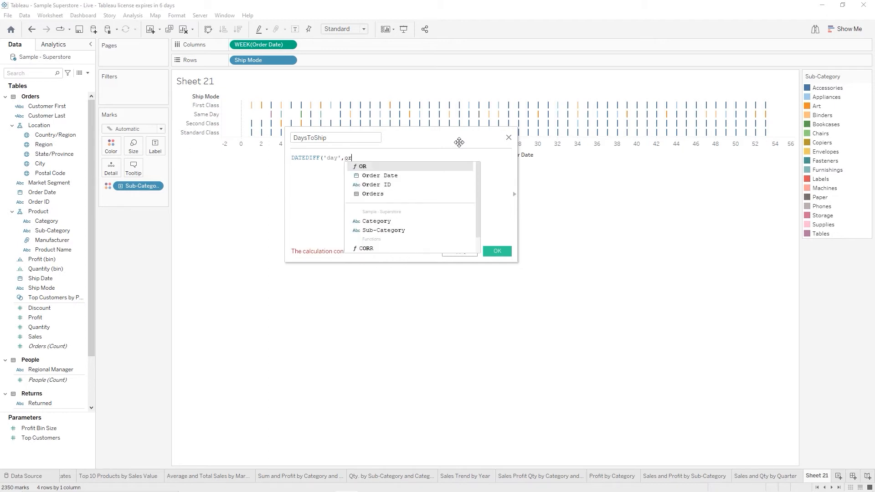
key(Down)
key(Return)
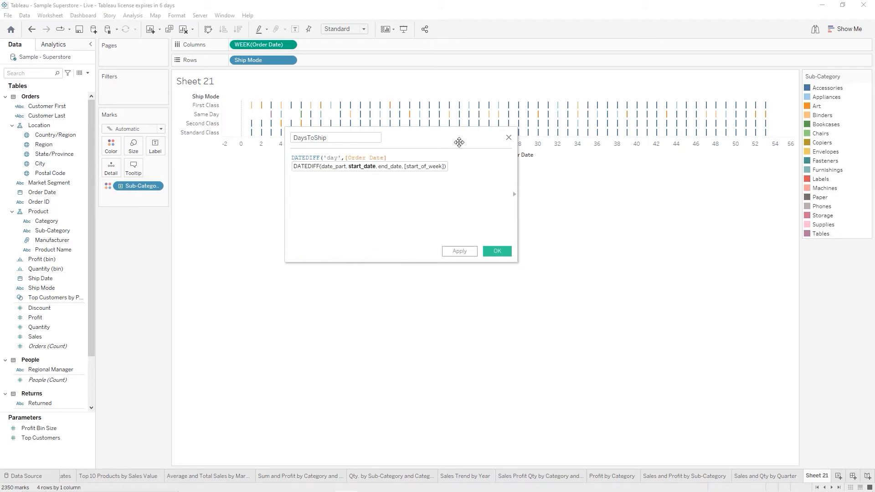
text(,)
text(,)
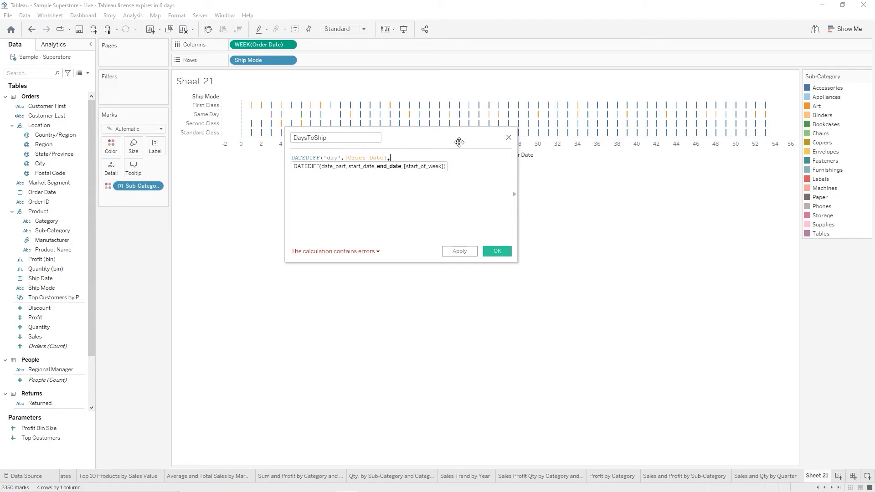
text(sh)
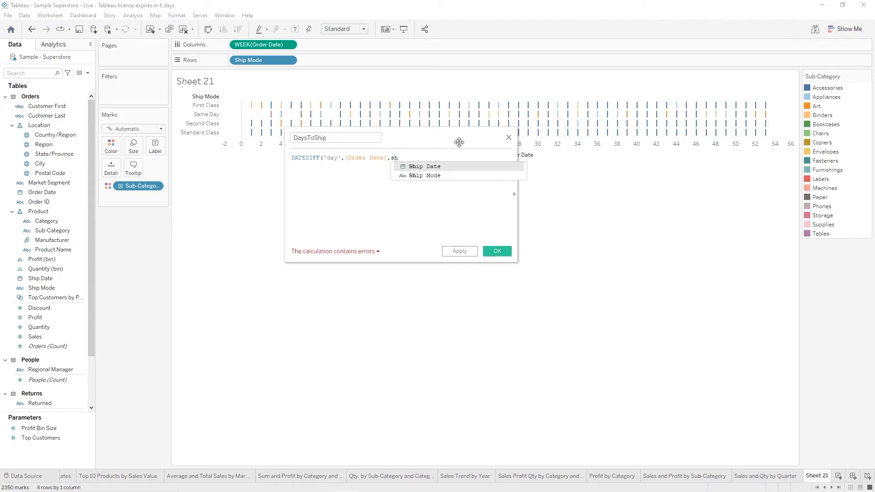
key(Return)
text(,)
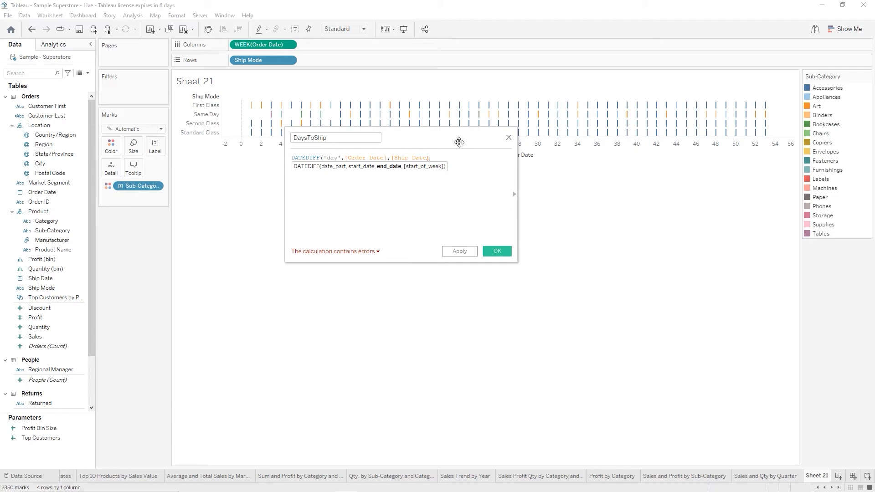
click(442, 199)
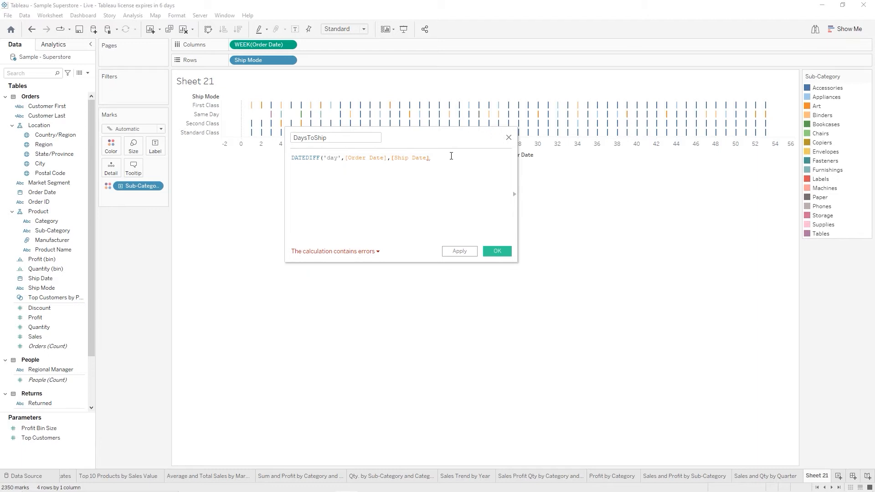
text())
click(492, 251)
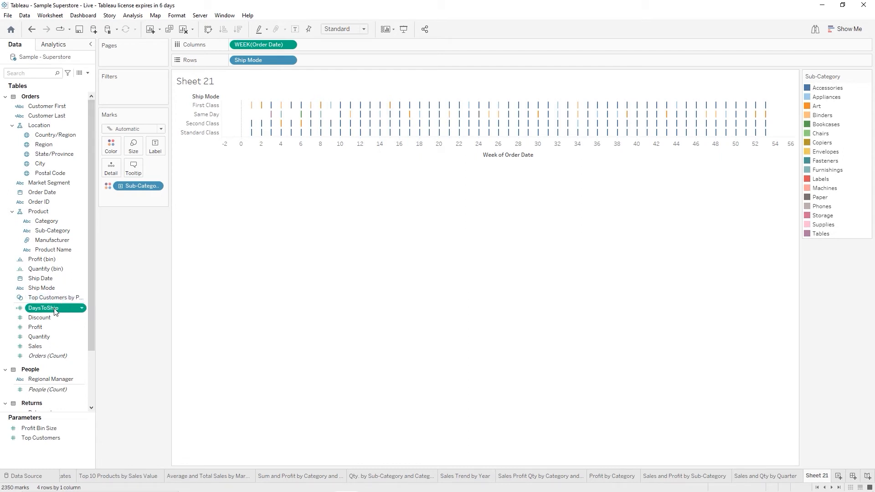
Size the Gantt chart's marks by the DaysToShip field
drag(54, 309, 82, 309)
drag(144, 241, 139, 144)
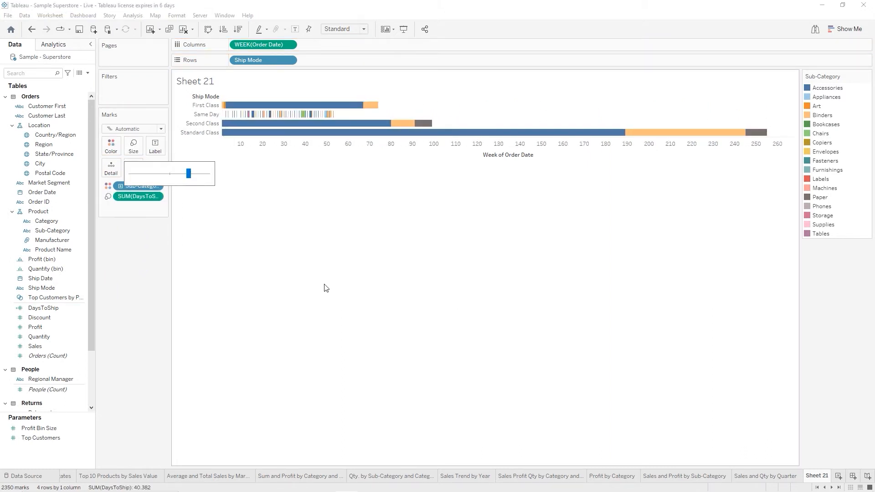
Change the aggregation of the DaysToShip size field from sum to Average
click(306, 259)
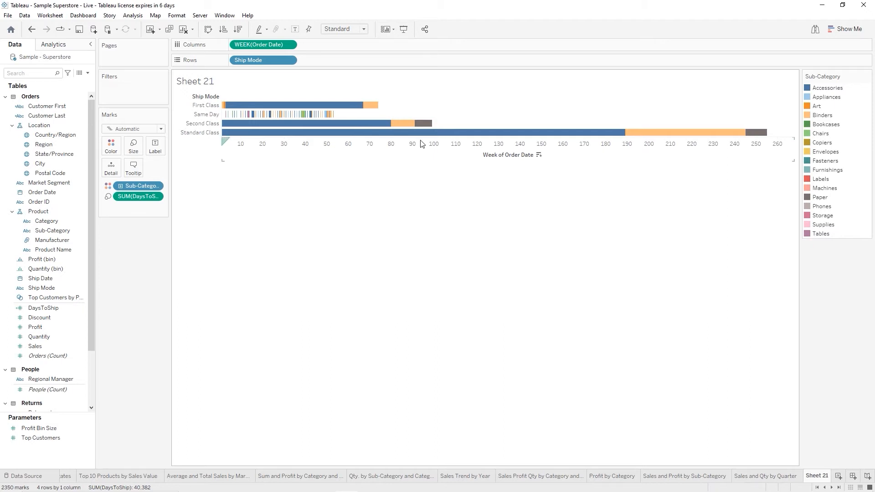
mouse_move(426, 138)
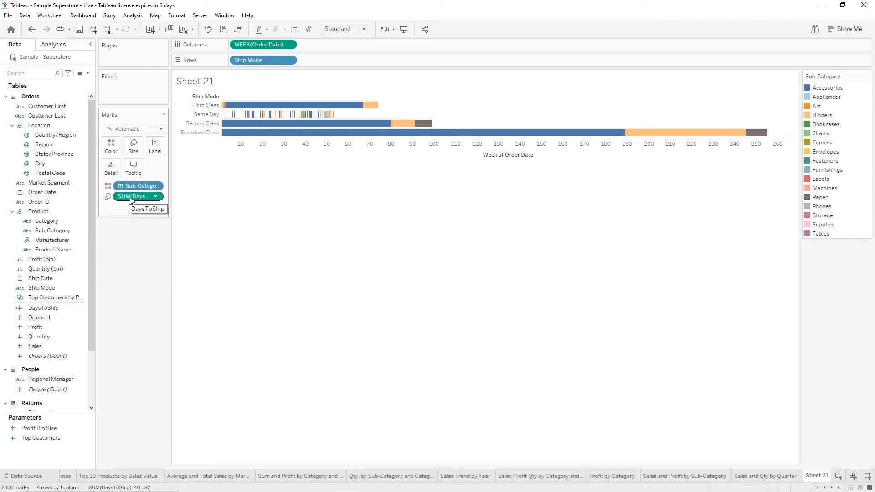
click(156, 197)
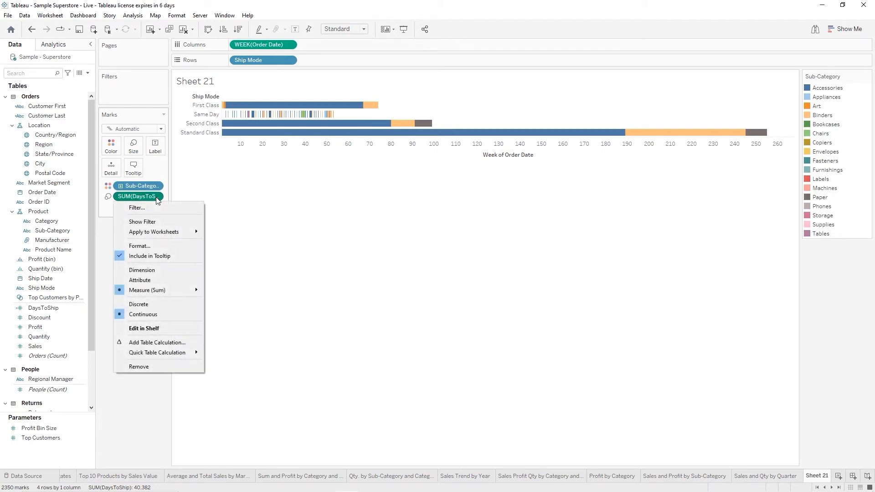
mouse_move(192, 291)
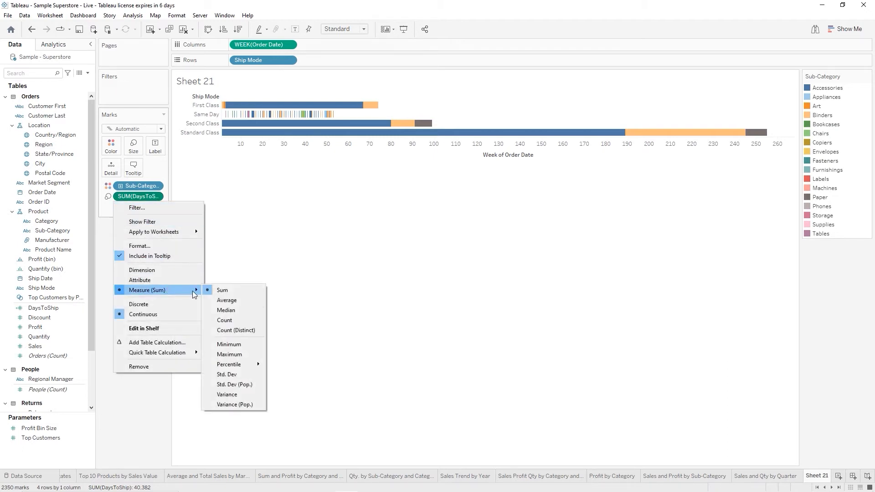
click(226, 303)
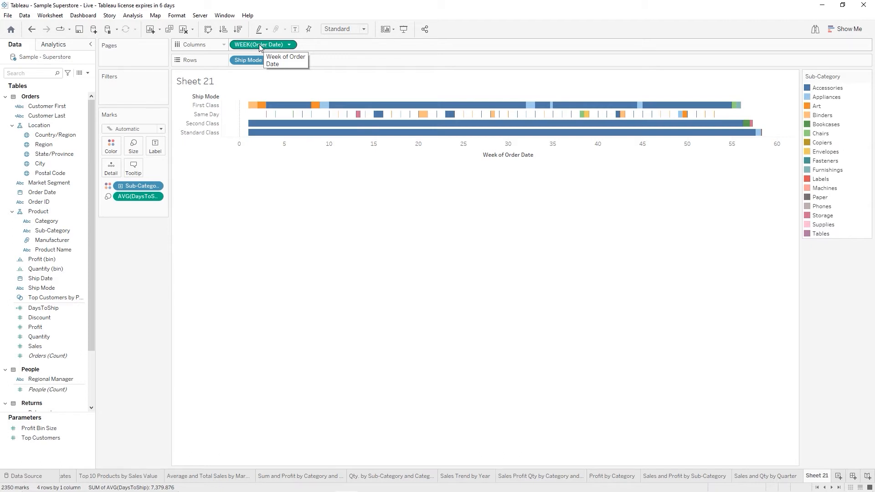
Filter the chart by Order Date with a range of dates and set the start date to 1/1/2021
drag(258, 44, 129, 91)
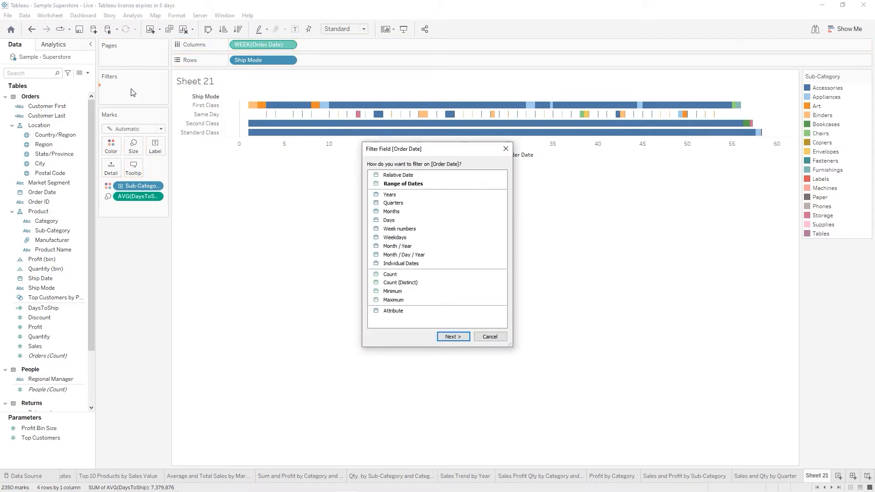
click(414, 186)
click(451, 338)
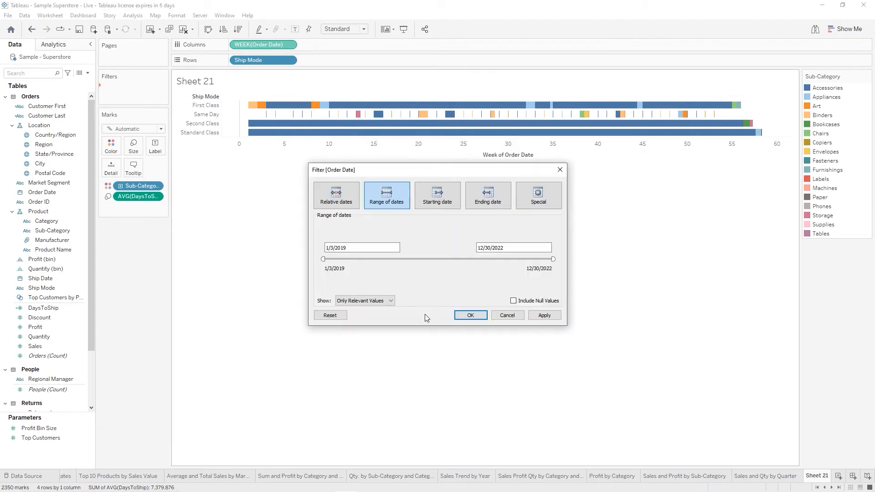
click(350, 249)
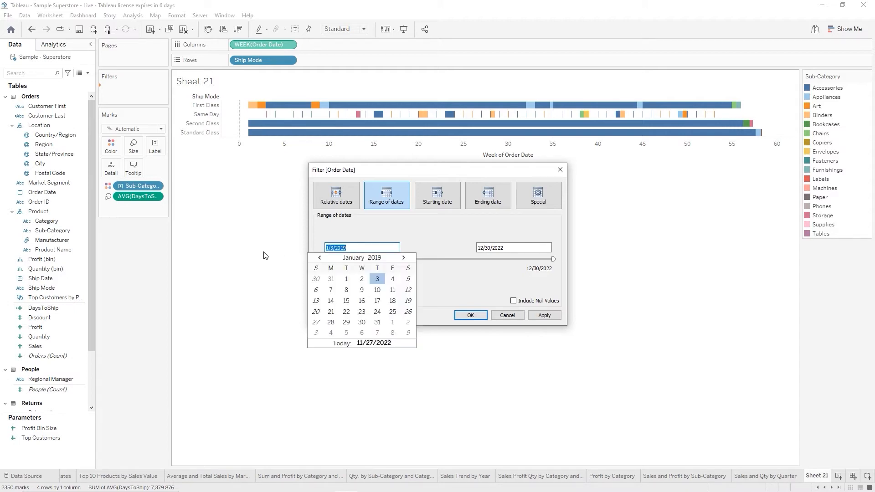
click(346, 282)
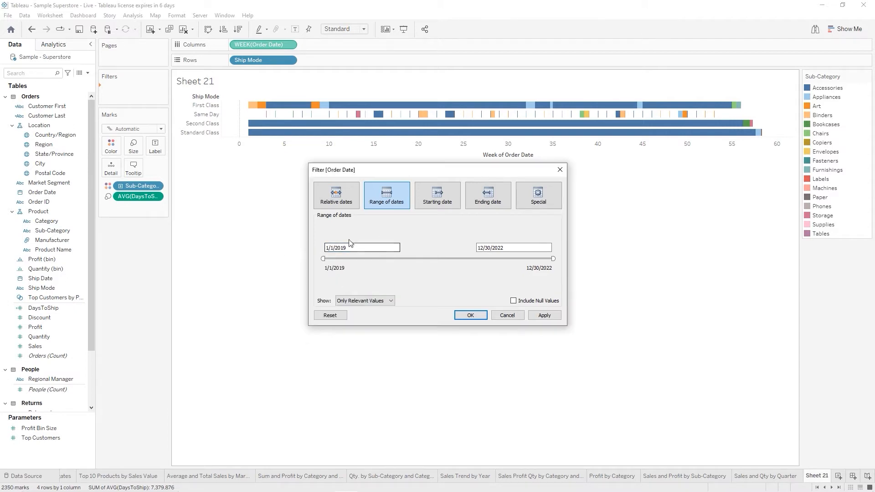
double_click(364, 246)
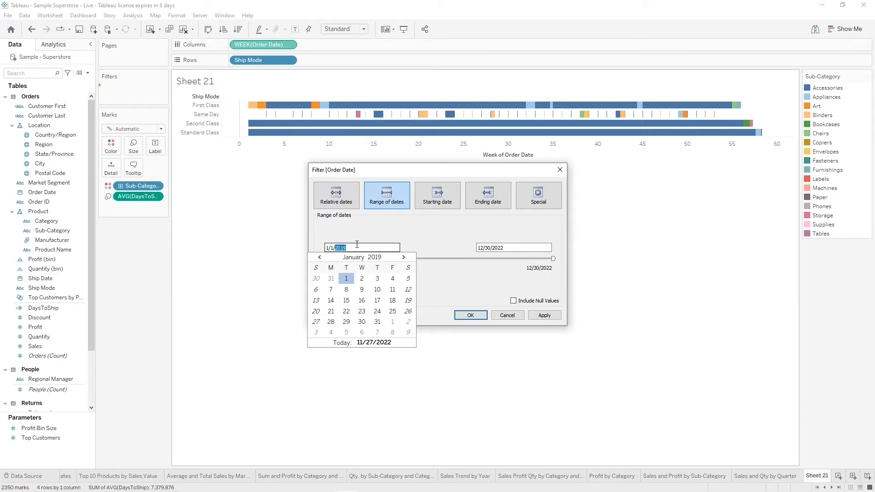
text(2021)
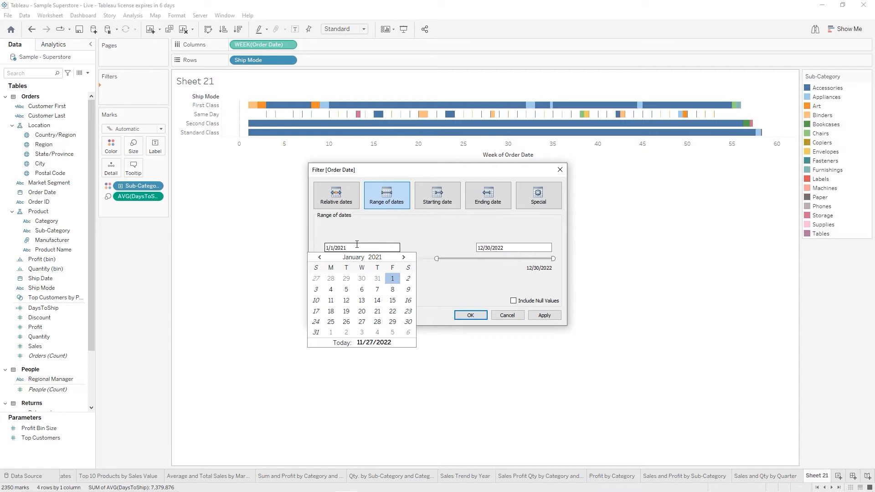
key(Tab)
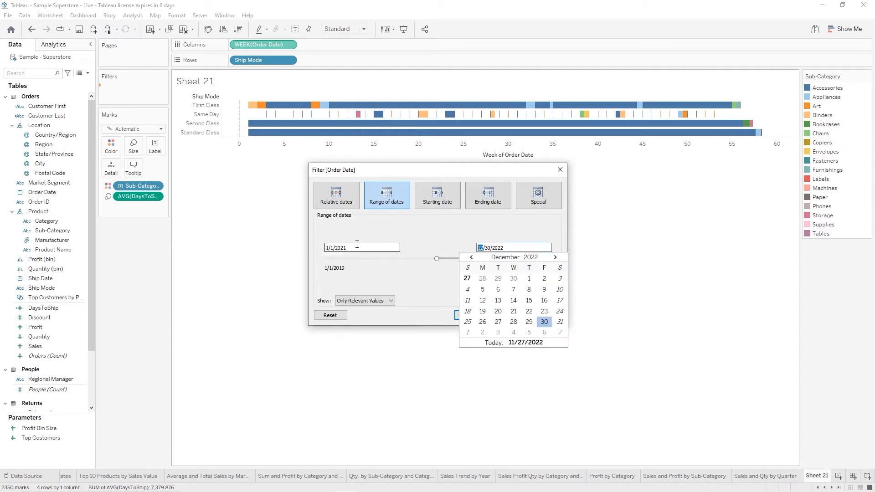
Set the Order Date filter's end date to 12/31/2021 and apply the filter
click(491, 248)
key(BackSpace)
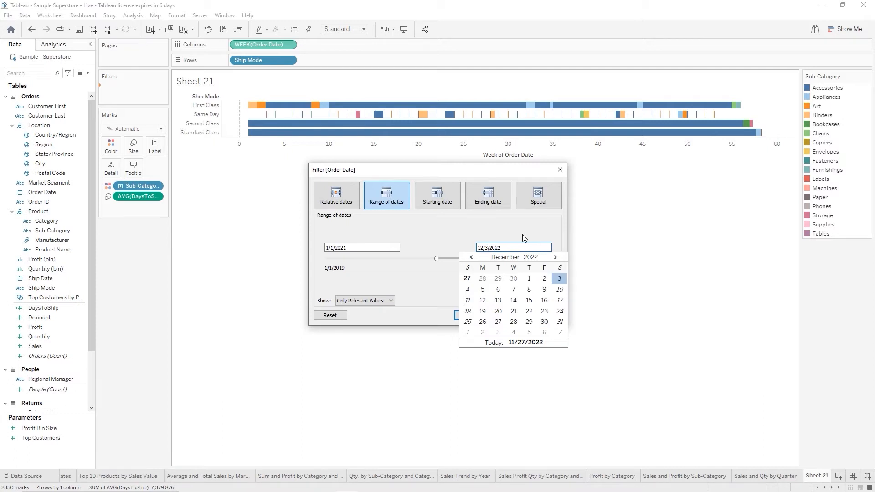
text(1/)
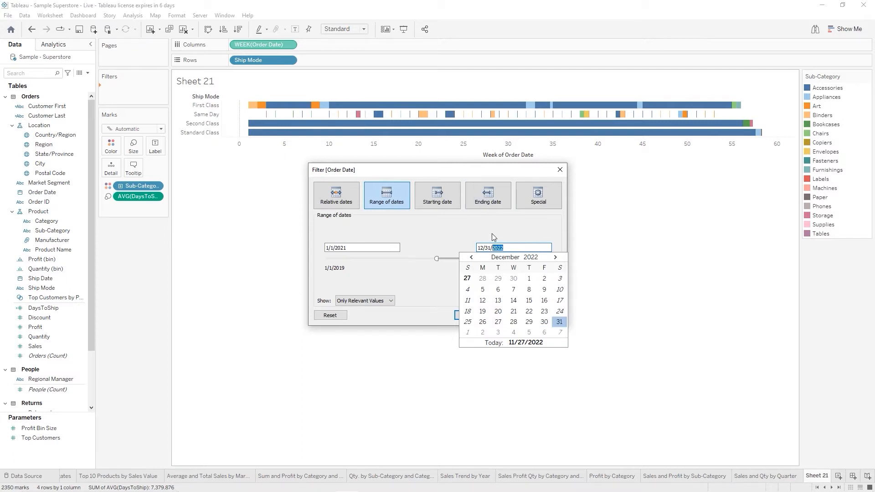
text(2021)
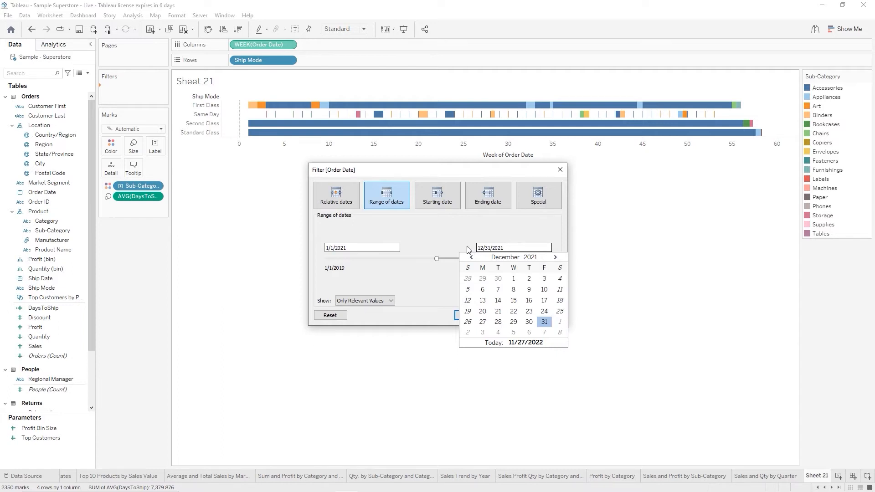
click(454, 247)
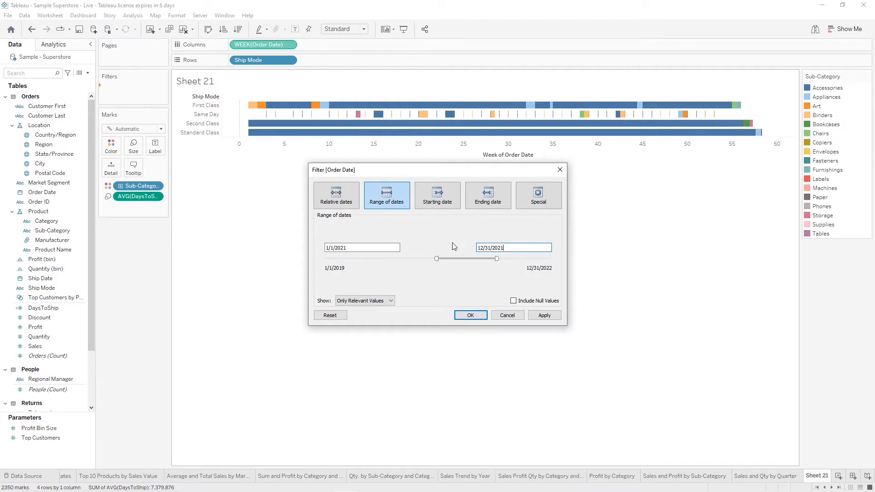
click(545, 315)
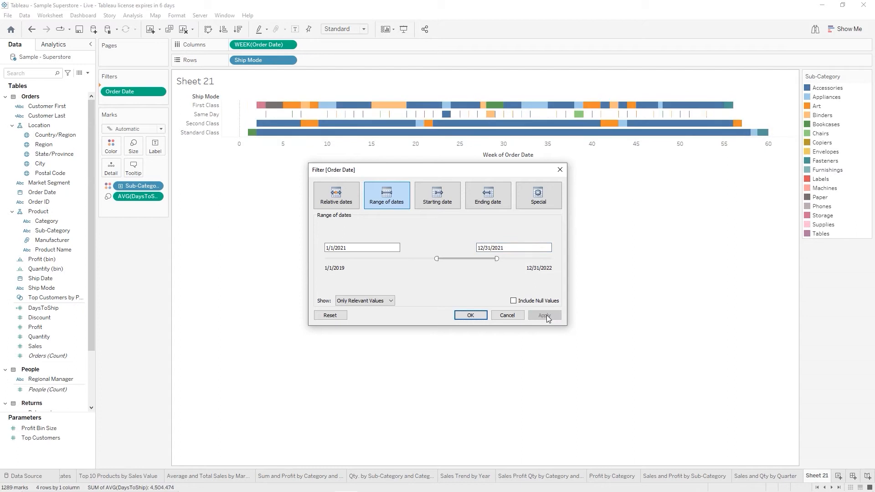
click(474, 316)
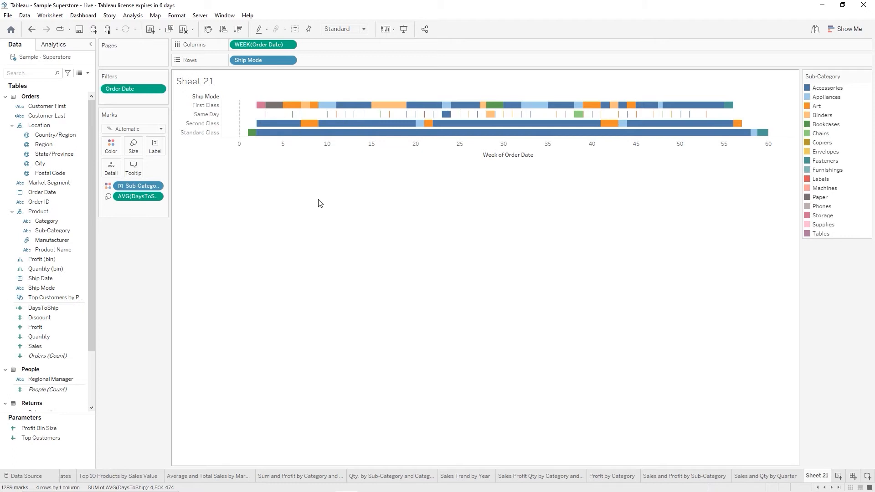
Color the Gantt bars by Ship Mode in place of Sub-Category
click(80, 287)
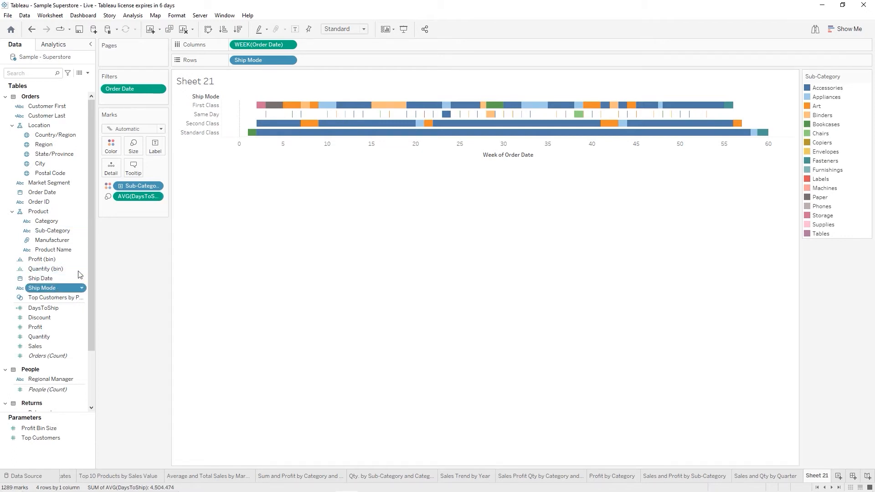
drag(78, 287, 113, 147)
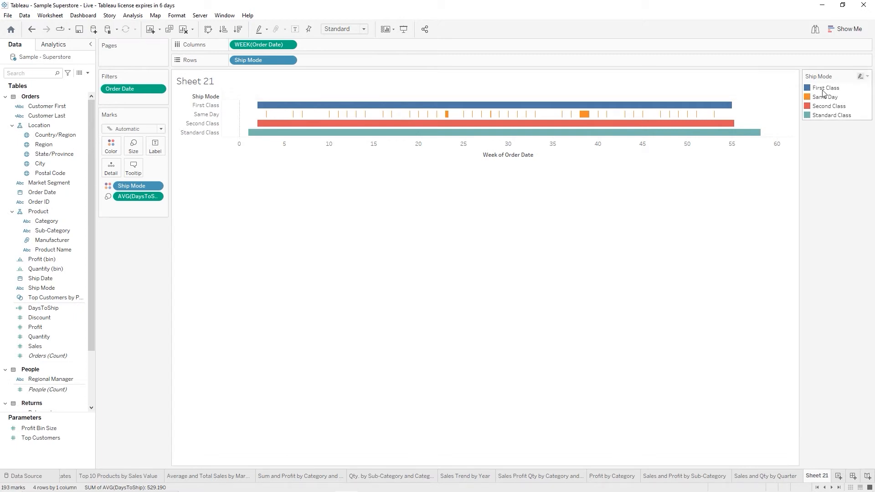
mouse_move(494, 109)
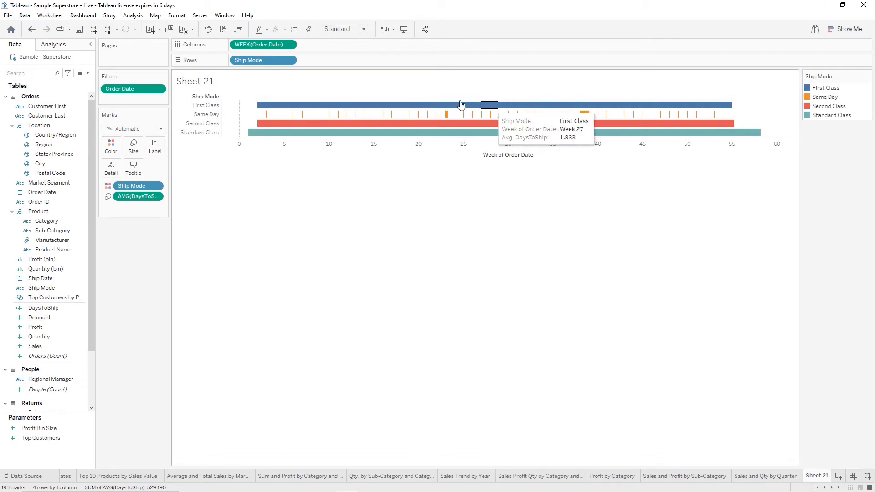
mouse_move(436, 108)
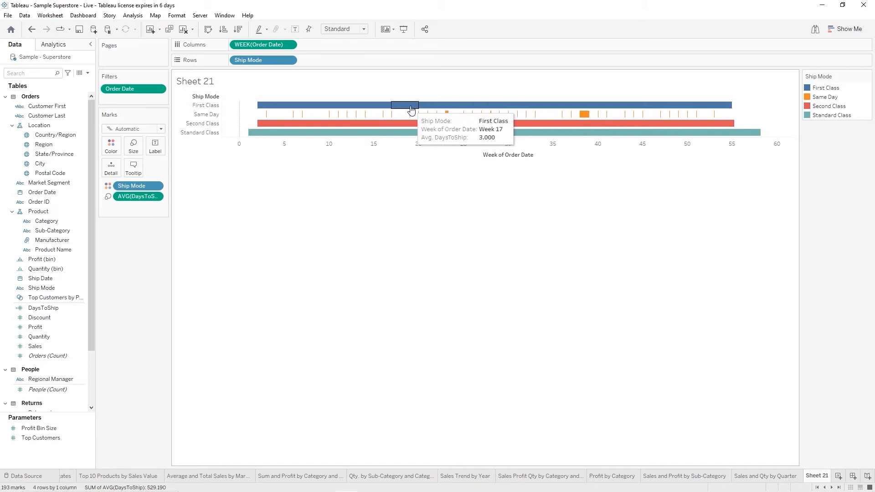
mouse_move(269, 124)
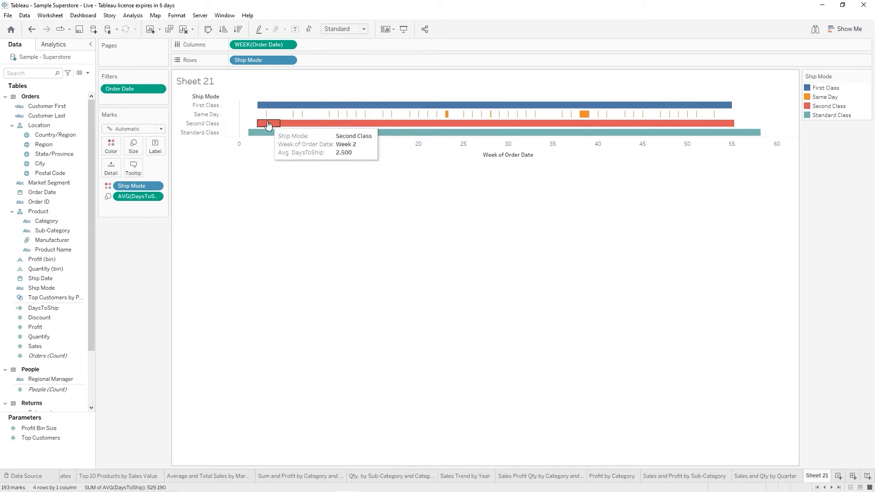
mouse_move(387, 113)
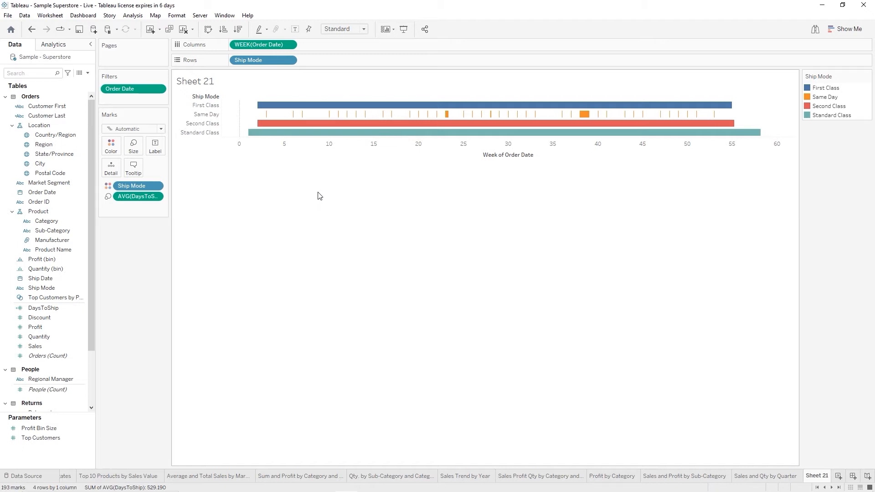
Show the Order Date filter control beside the chart and review its display options
right_click(140, 92)
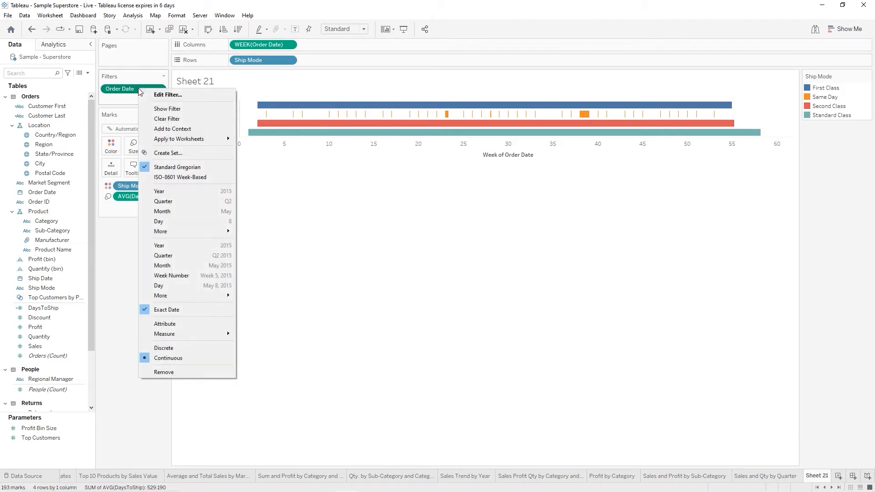
click(166, 111)
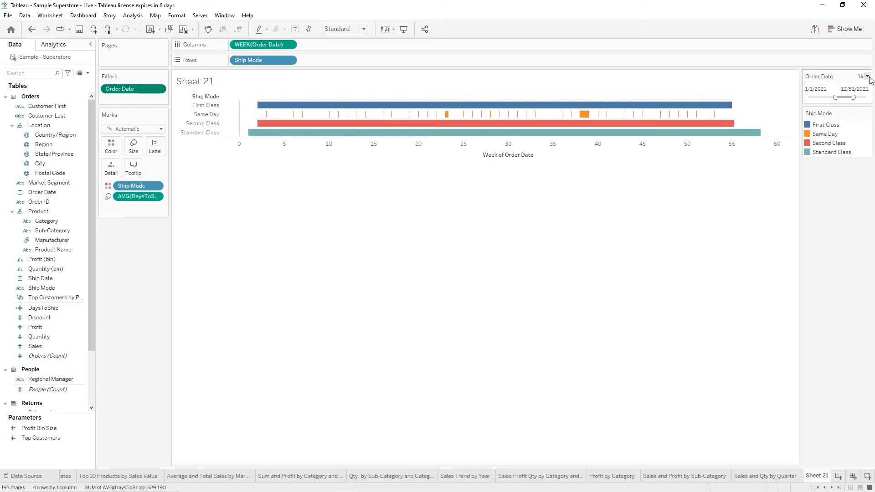
click(868, 77)
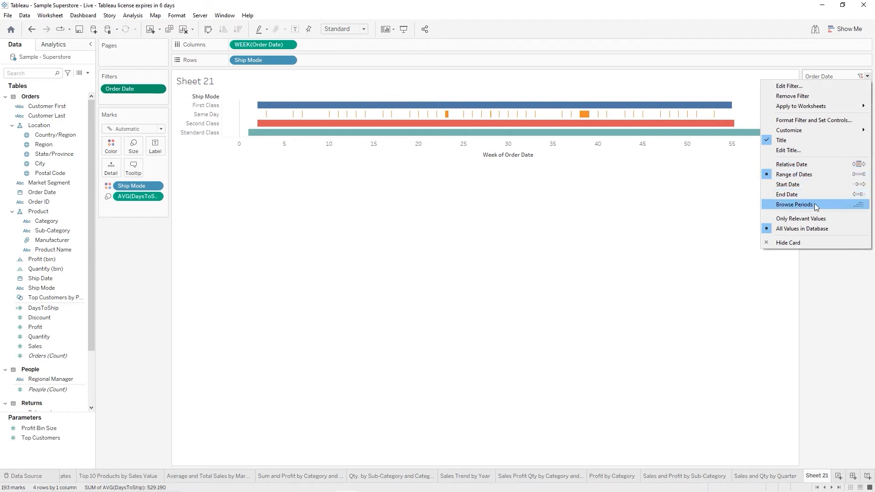
click(847, 267)
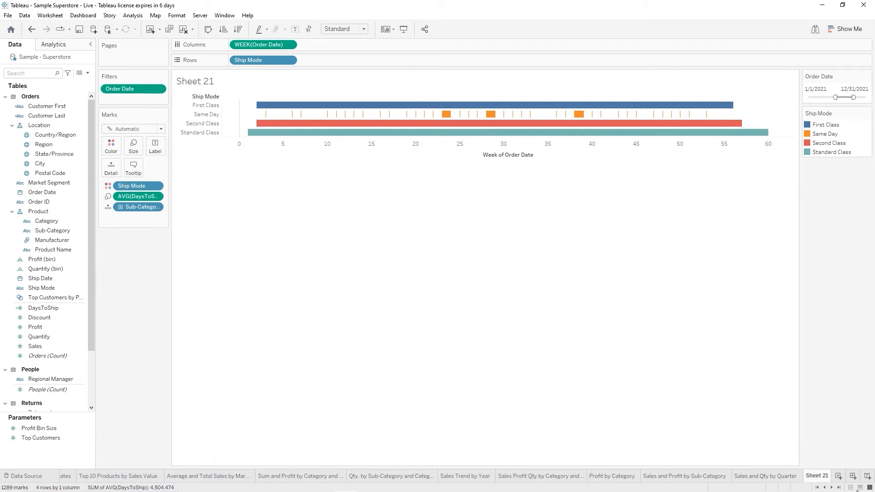
Rename Sheet 21 as "Days to Ship by Sub-Category and Ship Mode" and save the workbook
double_click(816, 476)
text(Days to Ship by)
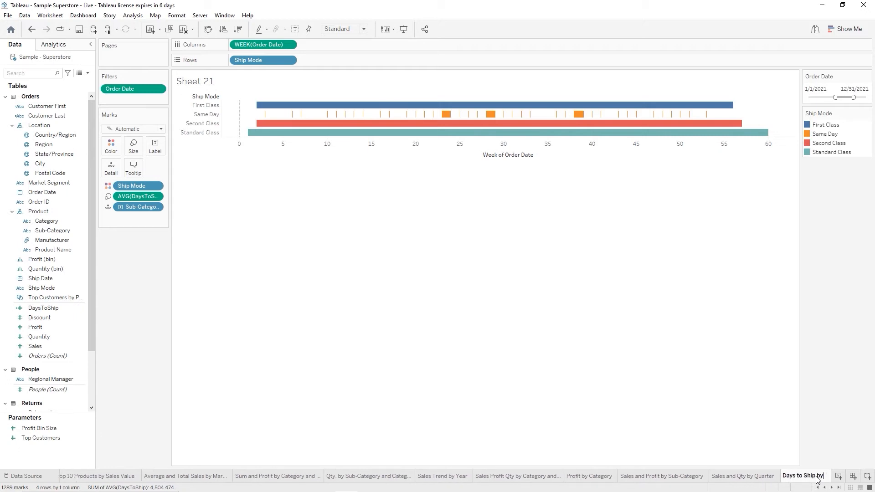
text( Sub-Categ)
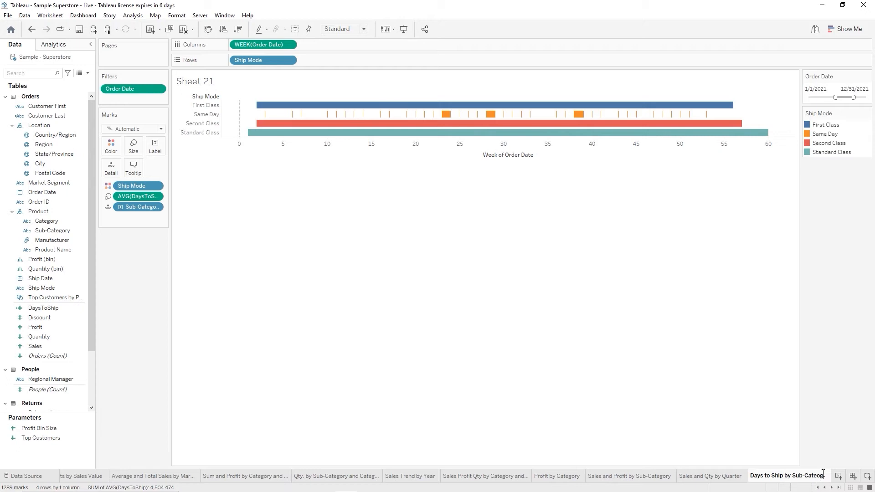
key(BackSpace)
key(BackSpace)
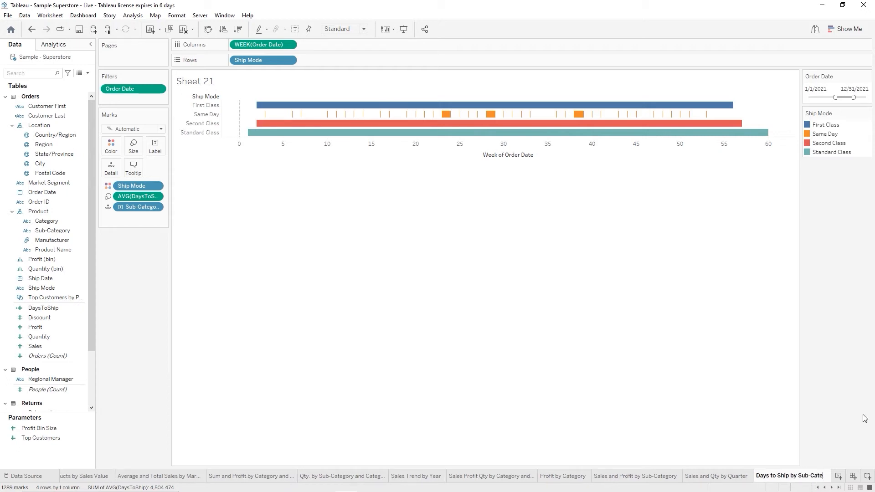
text(gory and)
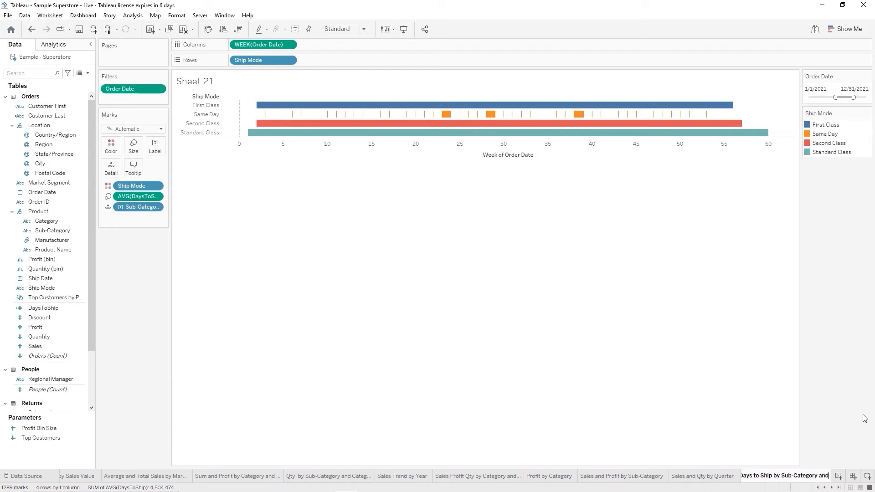
text( Ship Mode)
key(Return)
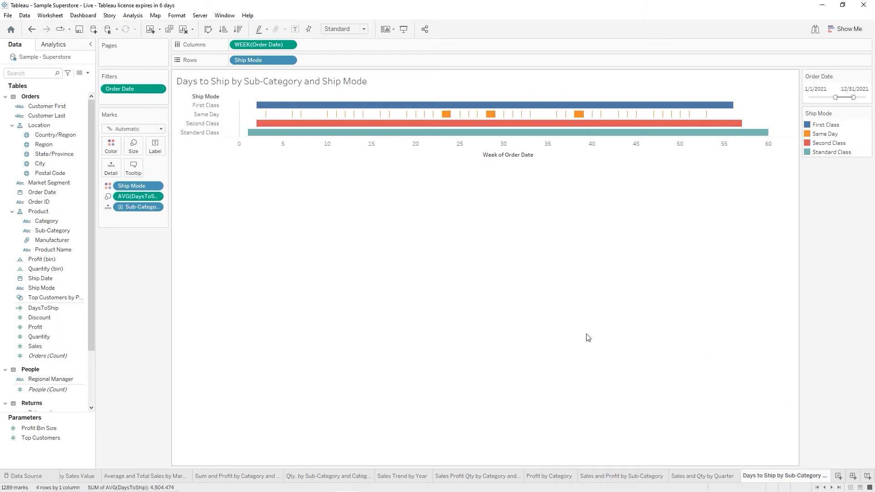
click(79, 30)
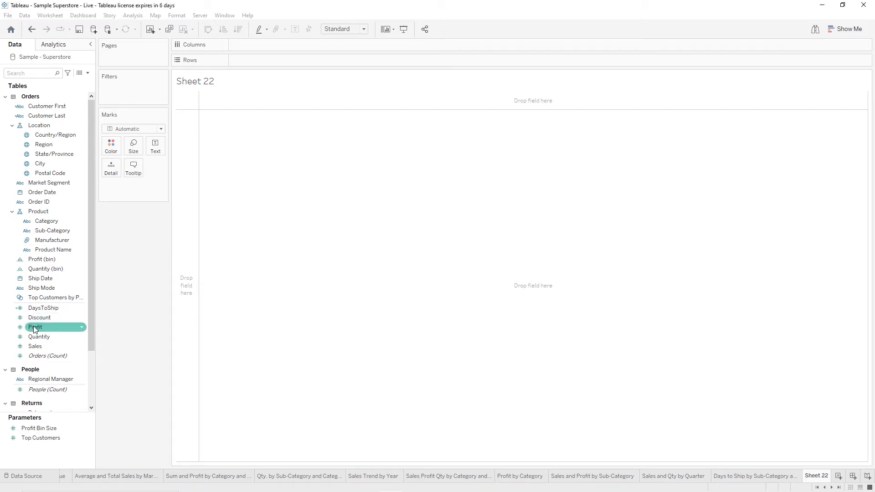
Place Profit on Columns and change its aggregation to Average
drag(33, 327, 252, 47)
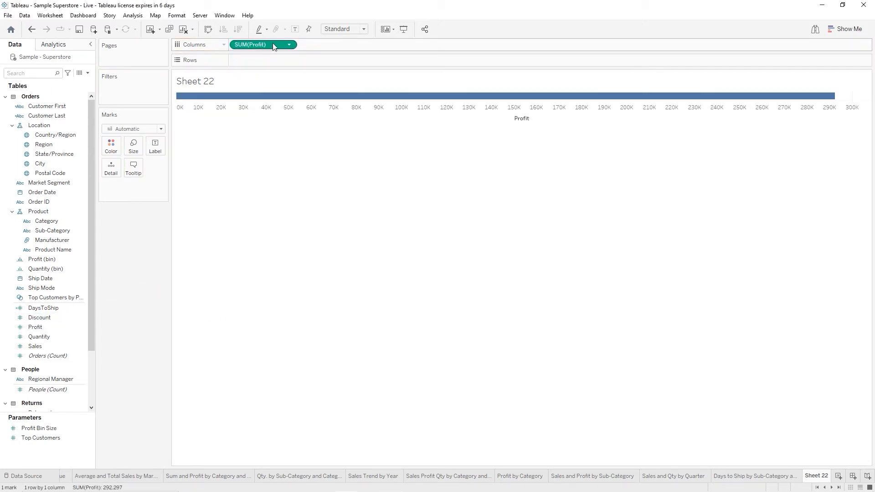
click(289, 45)
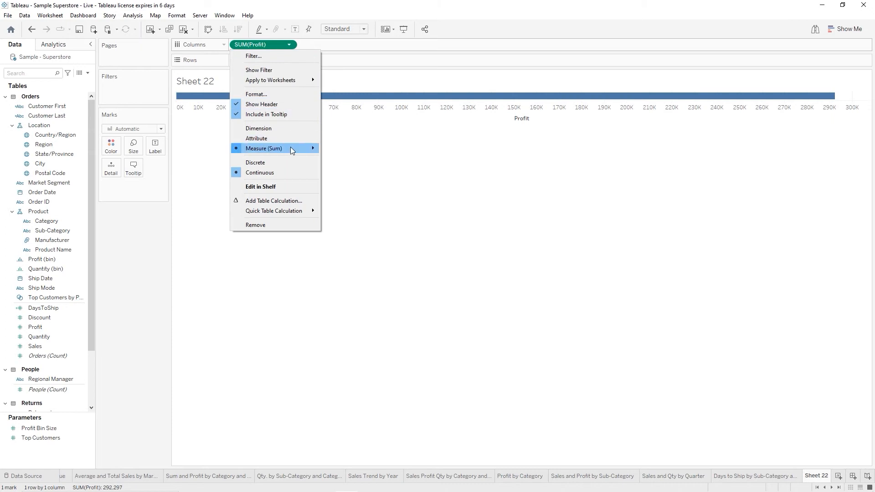
mouse_move(304, 149)
click(329, 156)
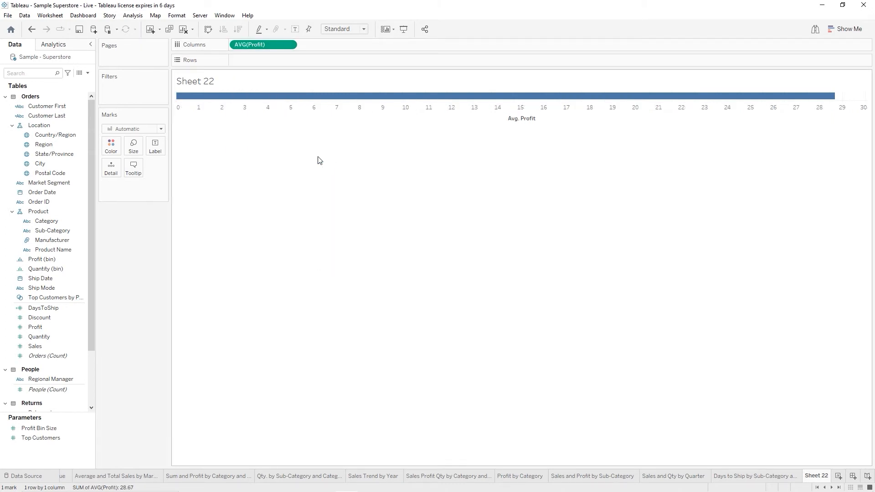
Place Sales on Rows and change its aggregation to Average
click(51, 350)
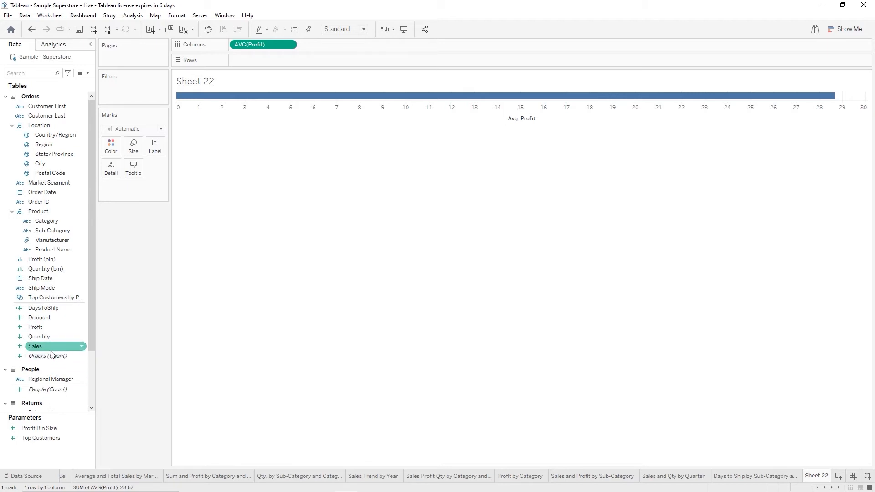
drag(52, 354, 275, 64)
click(289, 61)
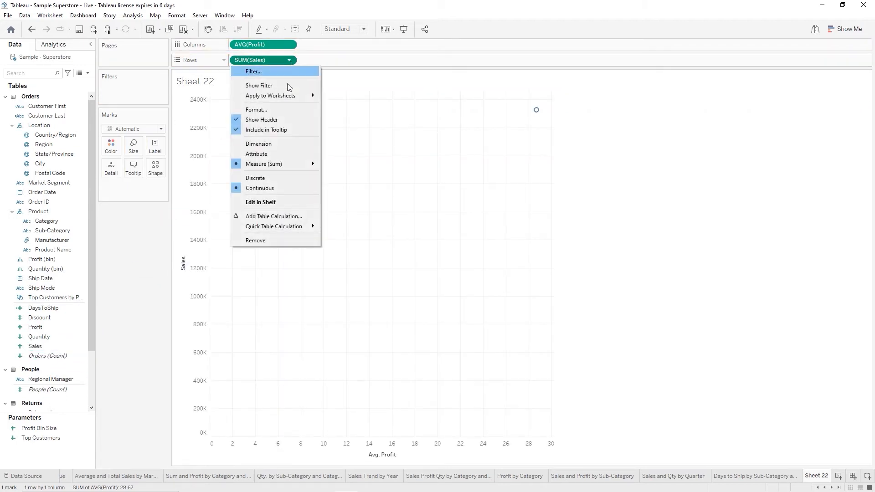
mouse_move(294, 164)
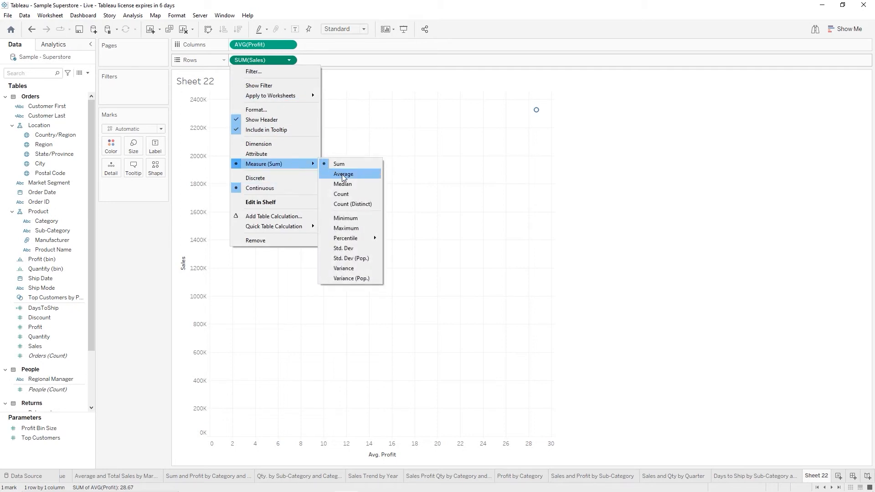
click(342, 174)
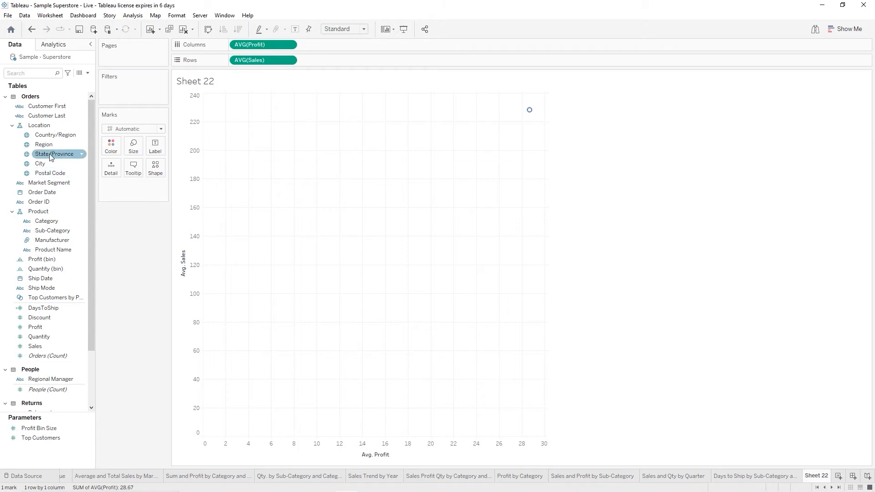
Break the scatter plot down by State/Province as a detail and change the mark type to Density
drag(52, 157, 118, 174)
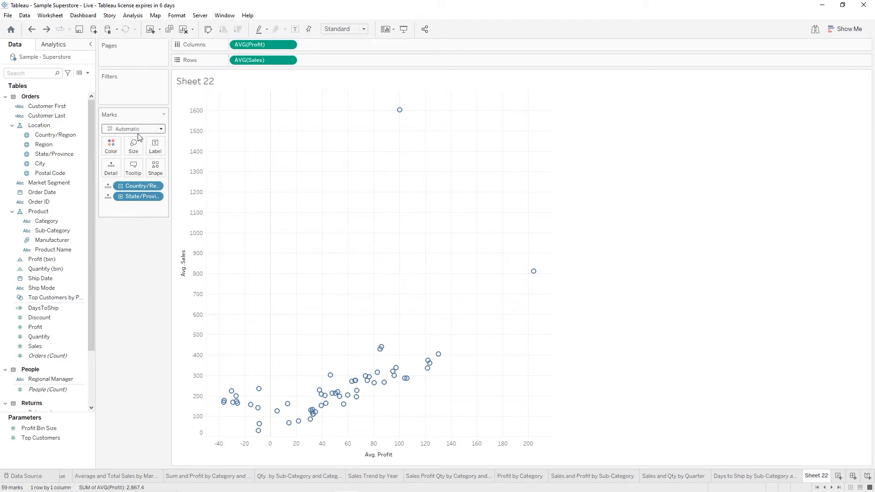
click(162, 130)
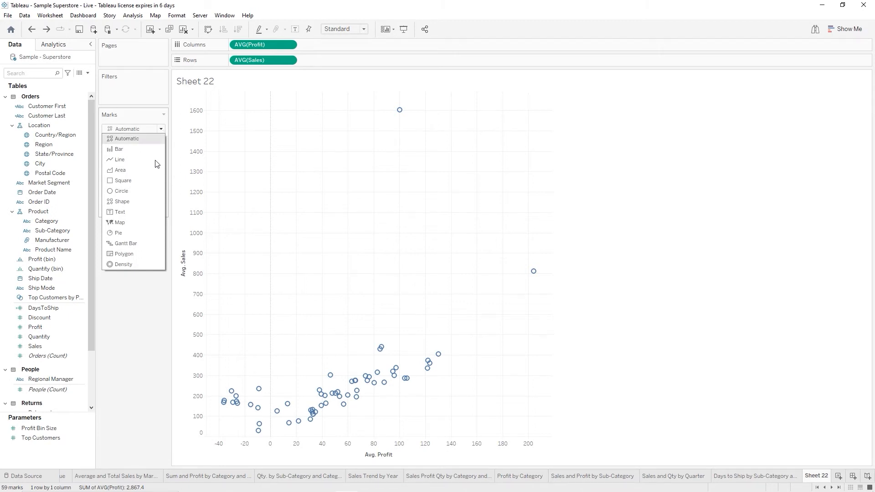
click(129, 270)
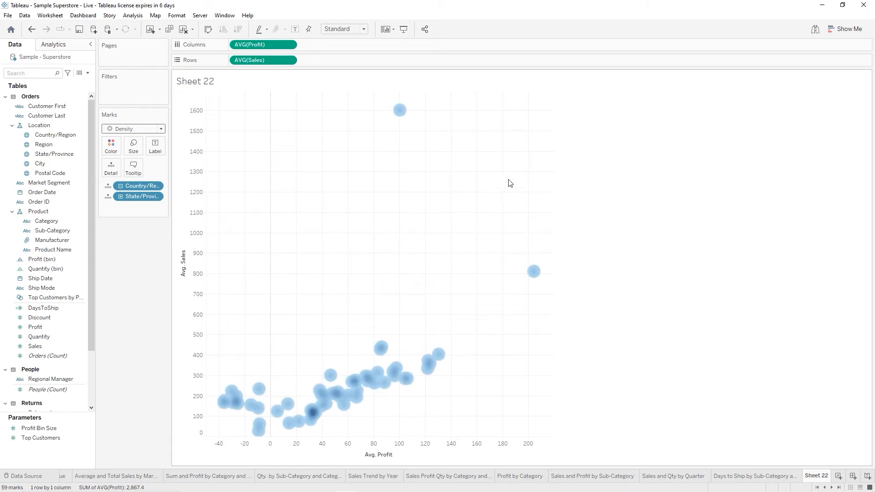
Try the heat map chart type for the average Profit and Sales view and undo the conversion
click(849, 32)
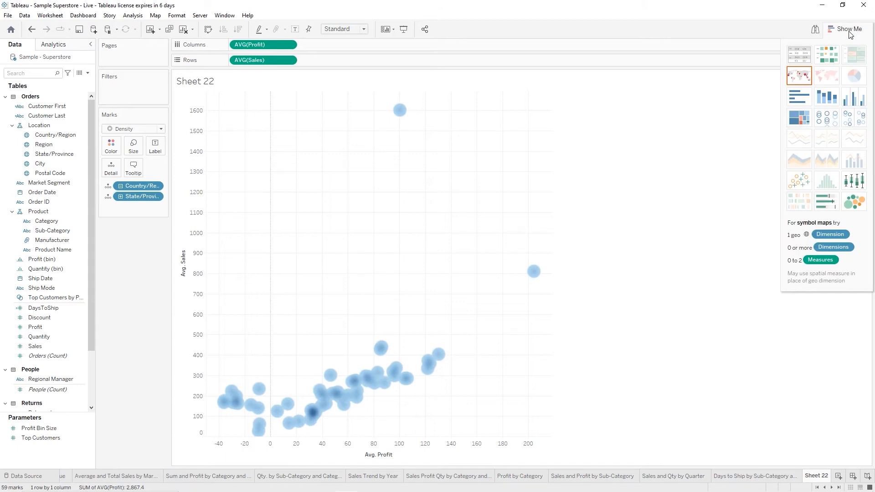
click(830, 57)
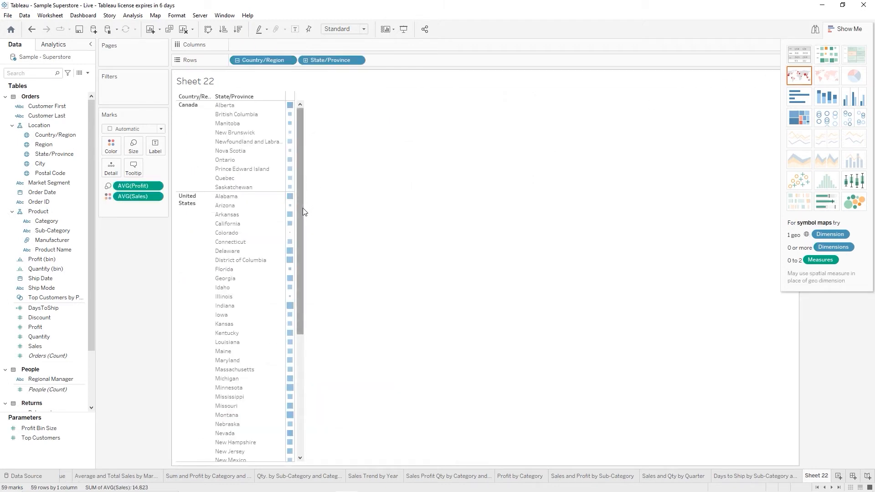
mouse_move(295, 118)
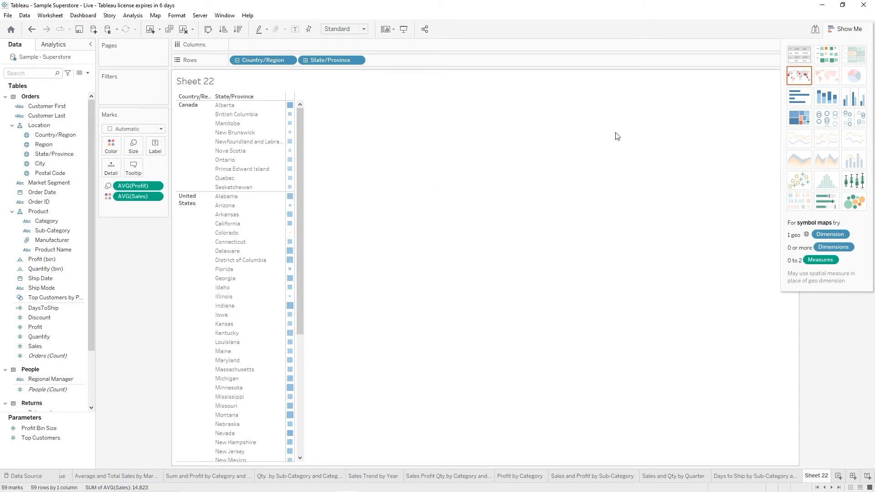
key(ctrl+z)
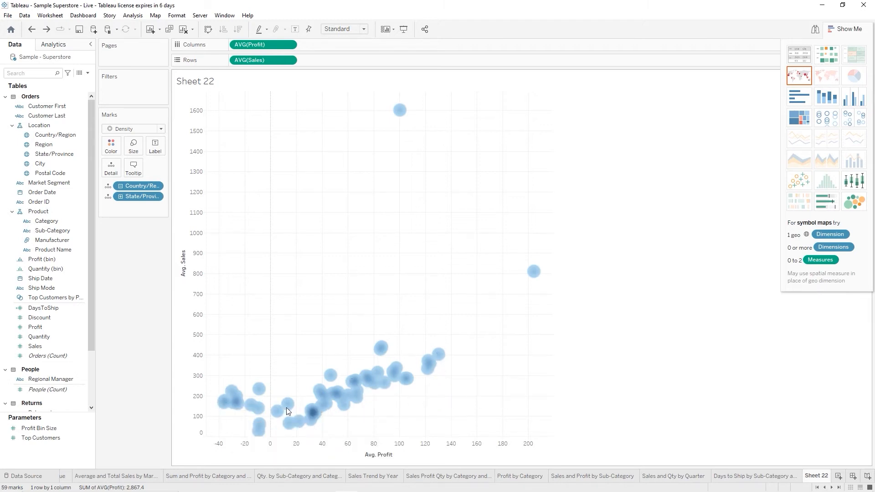
click(275, 178)
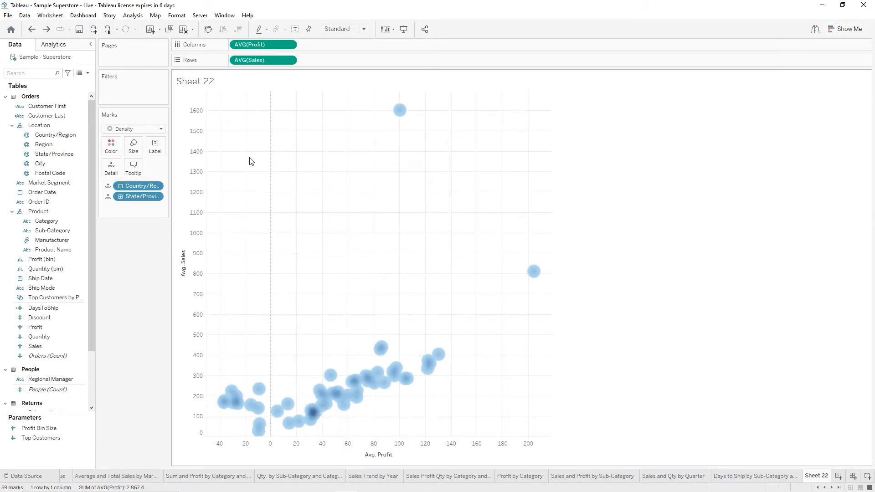
Color the density marks with the Density Multi-color Light palette
click(109, 149)
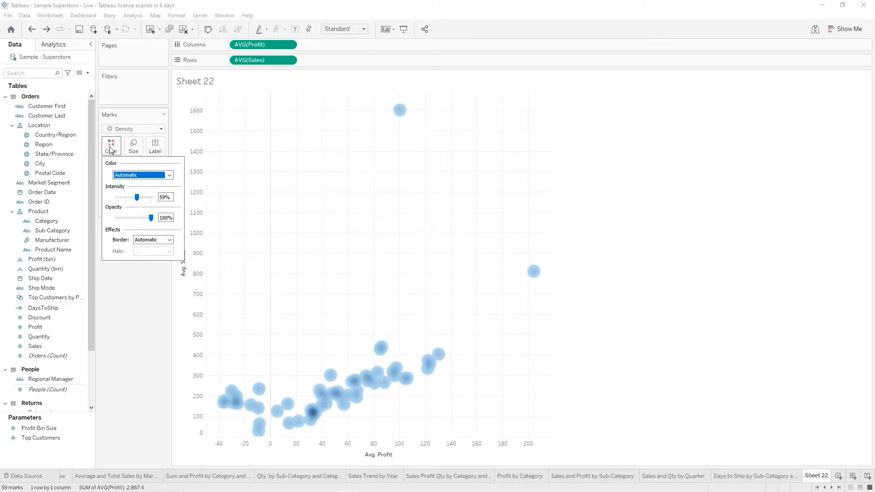
click(169, 175)
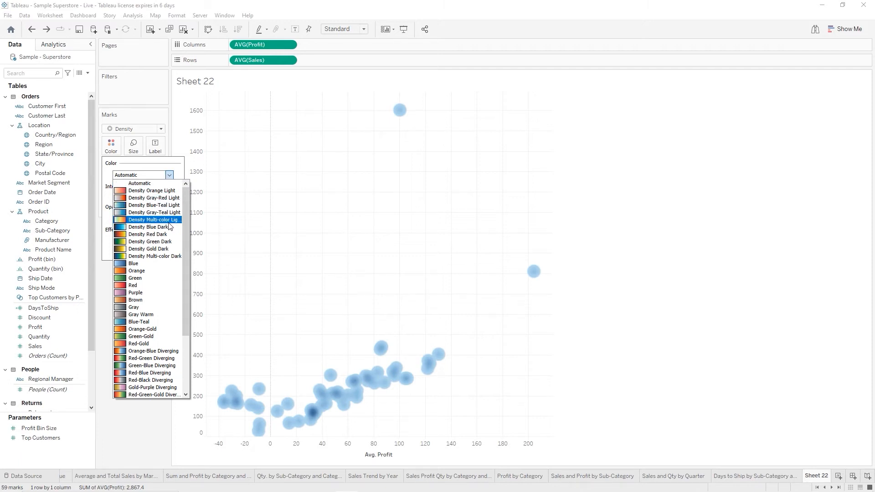
click(165, 224)
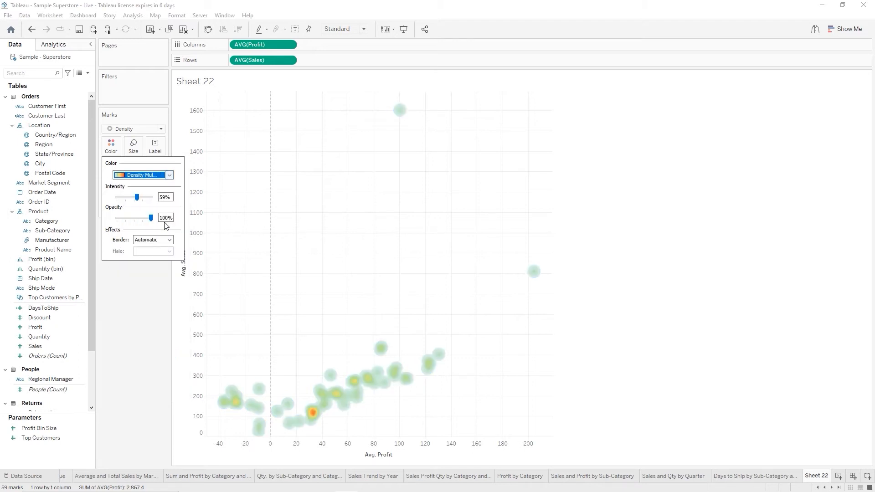
Set the density marks' color intensity to 85%
click(163, 198)
double_click(162, 197)
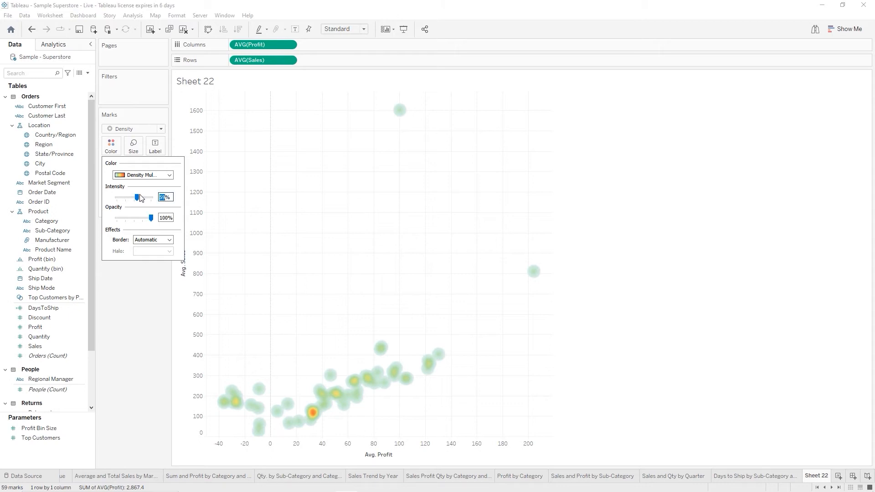
text(85)
key(Return)
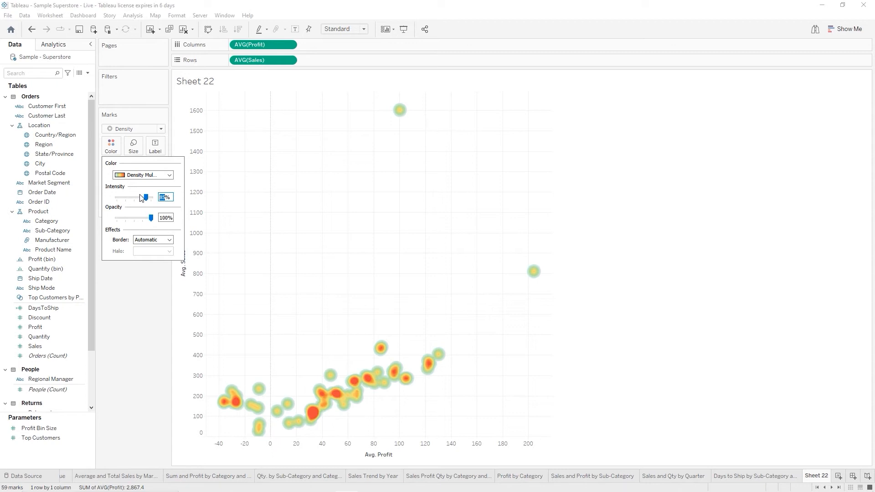
click(143, 310)
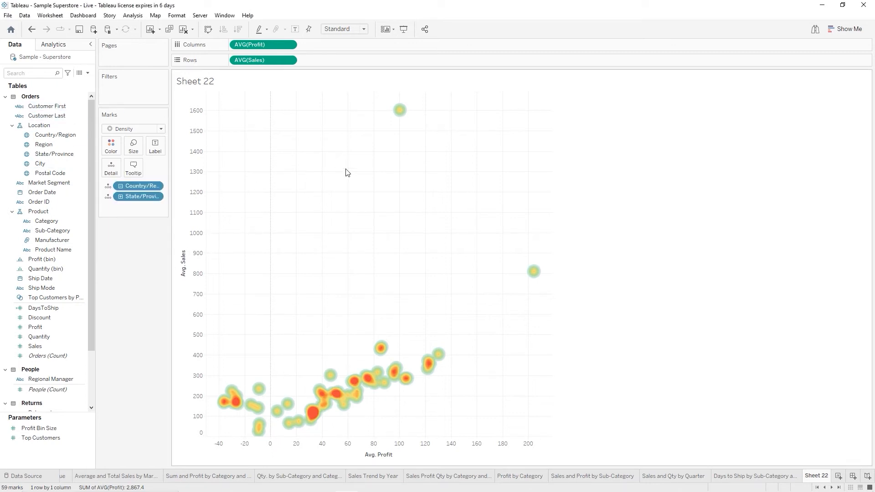
Open the formatting options for the density chart
right_click(387, 227)
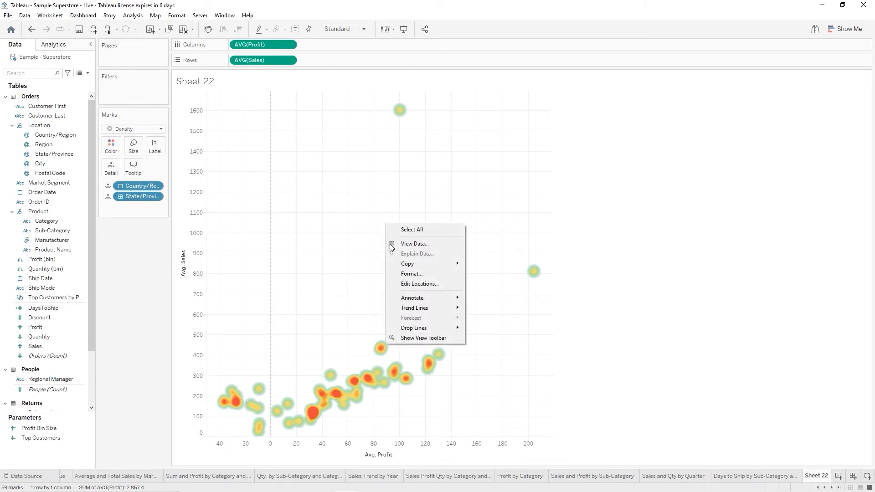
click(416, 275)
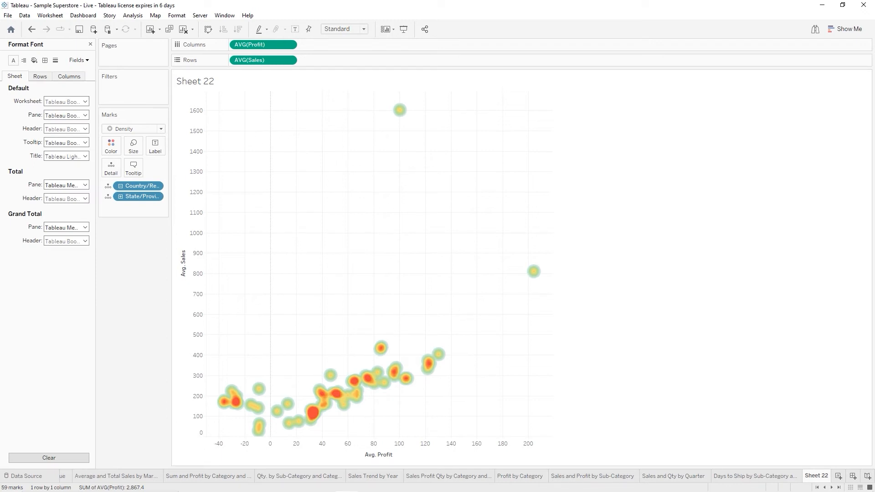
Set the default worksheet shading of the density chart to black
click(34, 60)
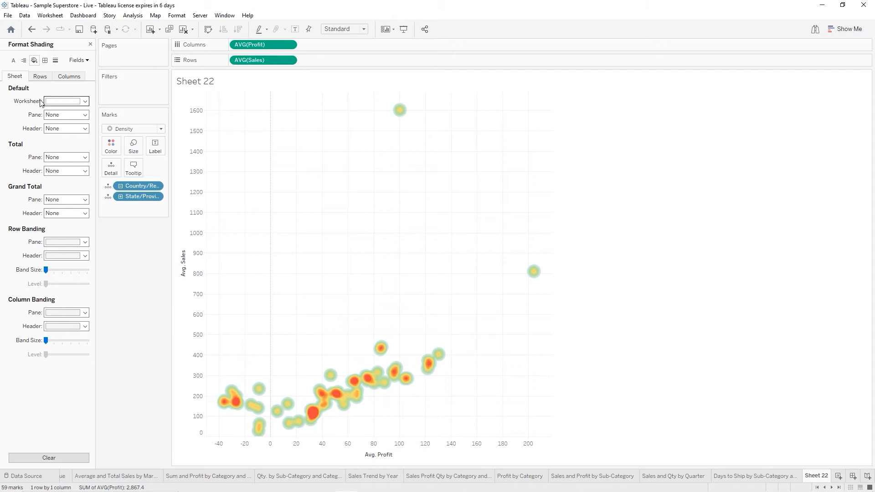
click(87, 102)
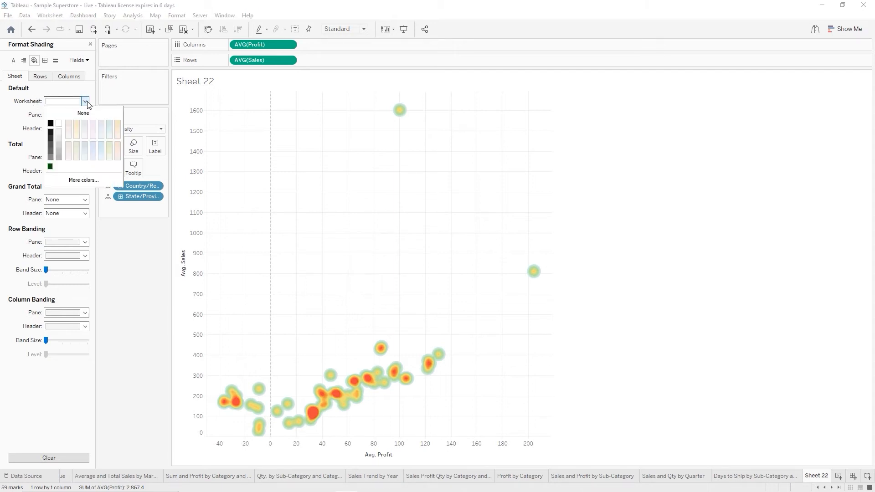
click(50, 124)
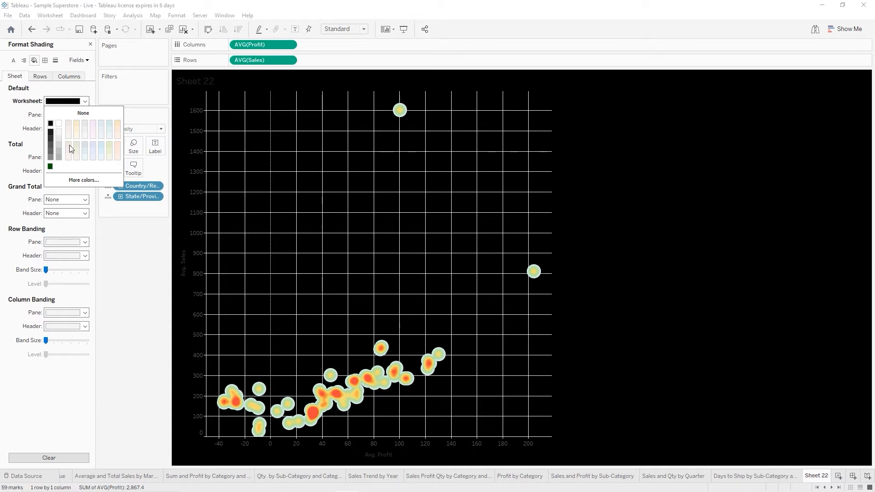
click(136, 242)
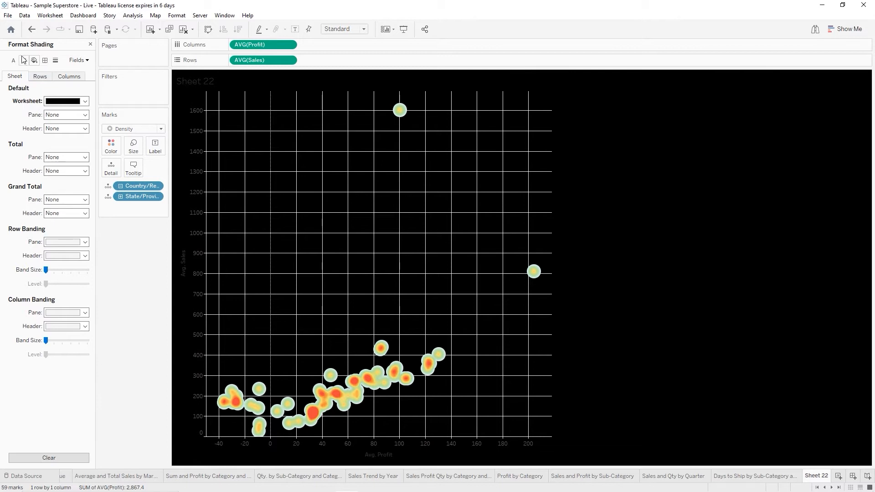
Remove the grid lines from the whole sheet by setting them to None, and close the formatting options
click(55, 60)
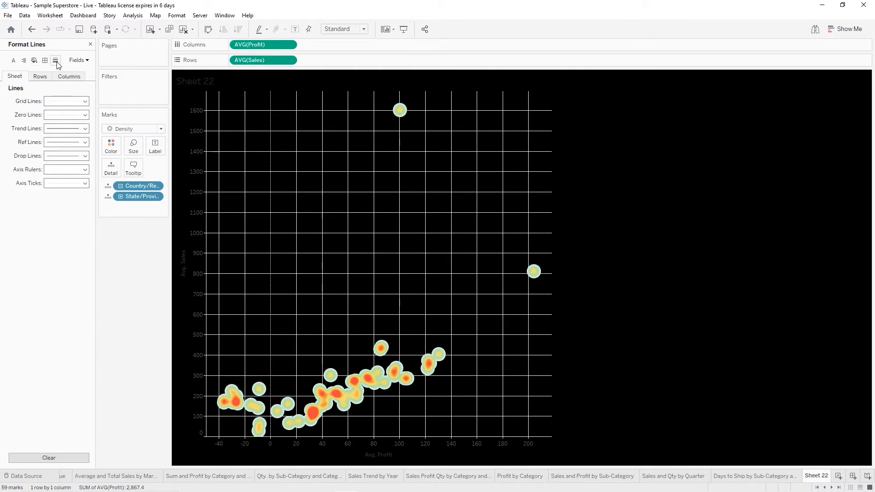
click(85, 101)
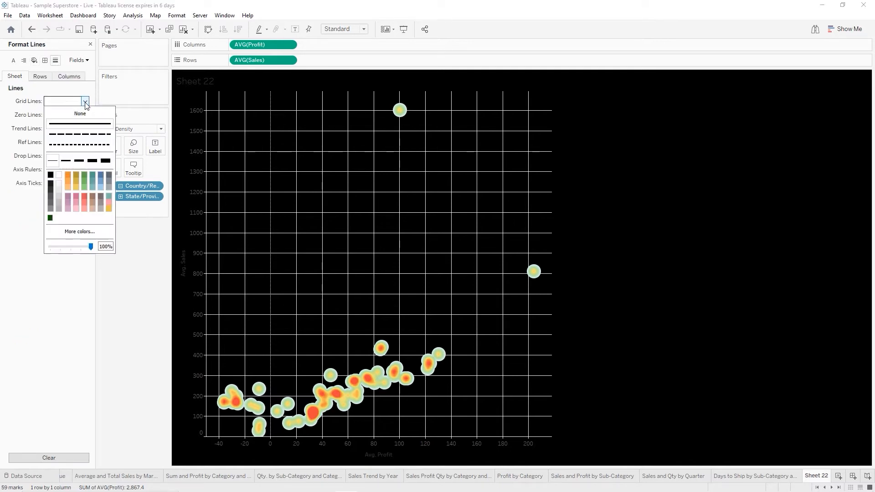
click(80, 114)
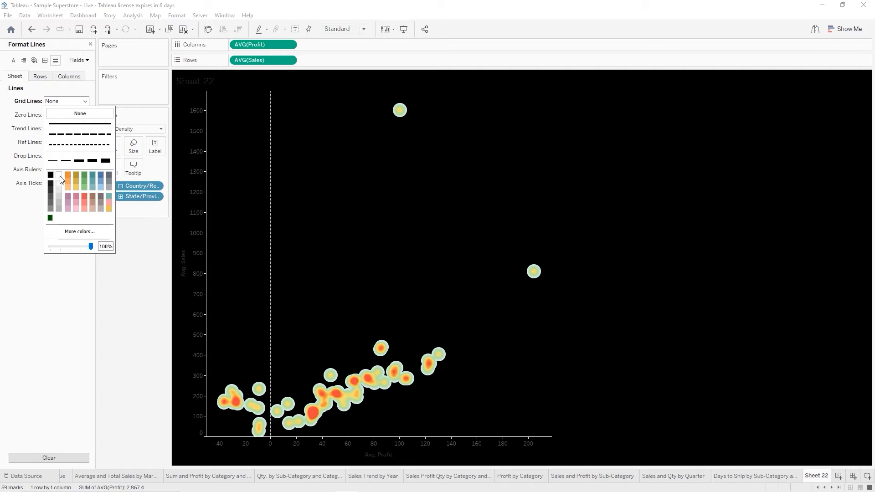
click(91, 45)
click(91, 46)
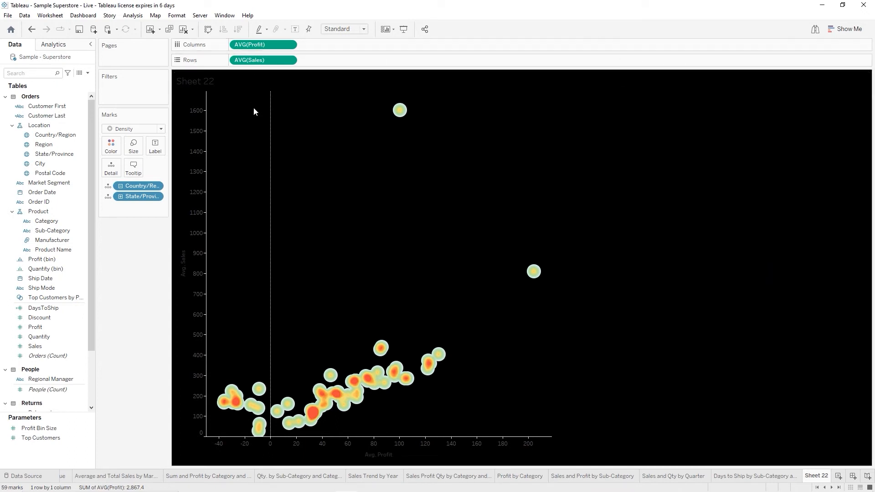
Rename Sheet 22 as "Avg Sales and Profit by State/Province" and save the workbook
double_click(817, 476)
text(Avg Sales and Pro)
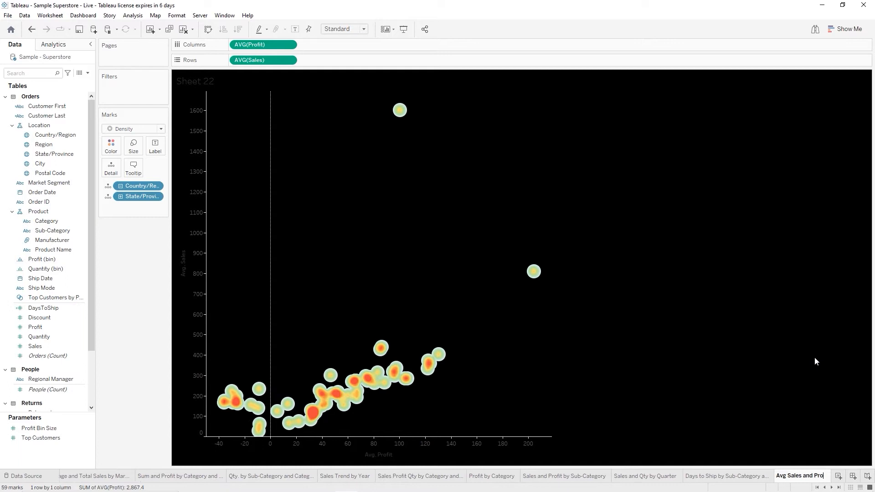
text(fit by )
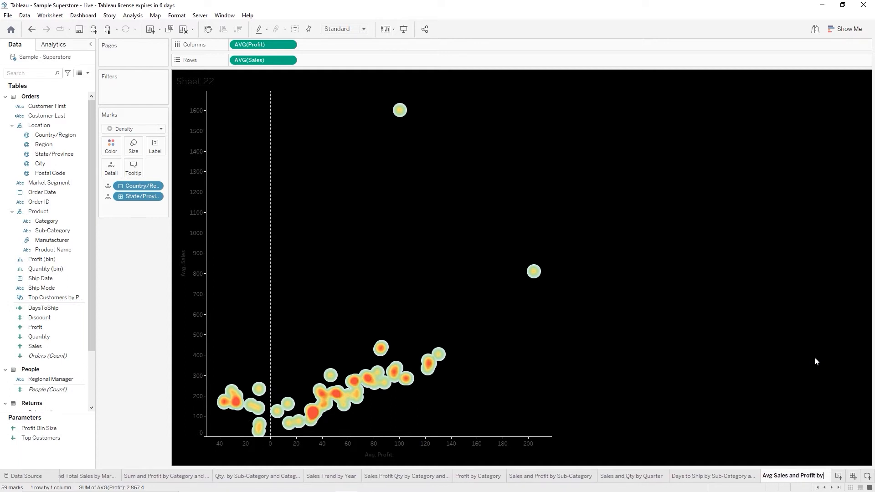
text(Stat)
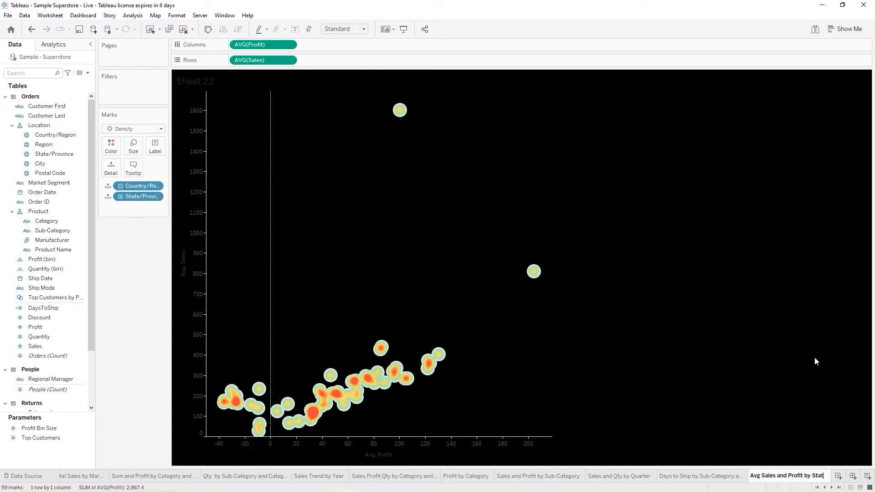
text(e/Provin)
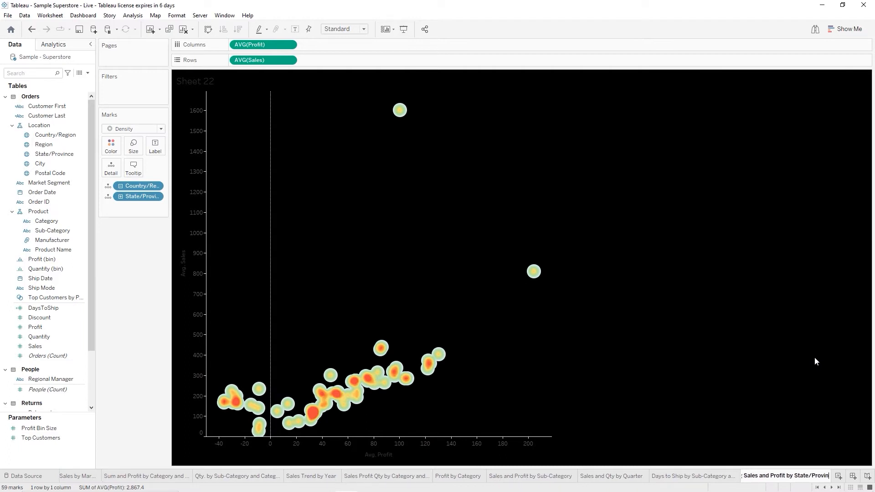
text(ce)
key(Return)
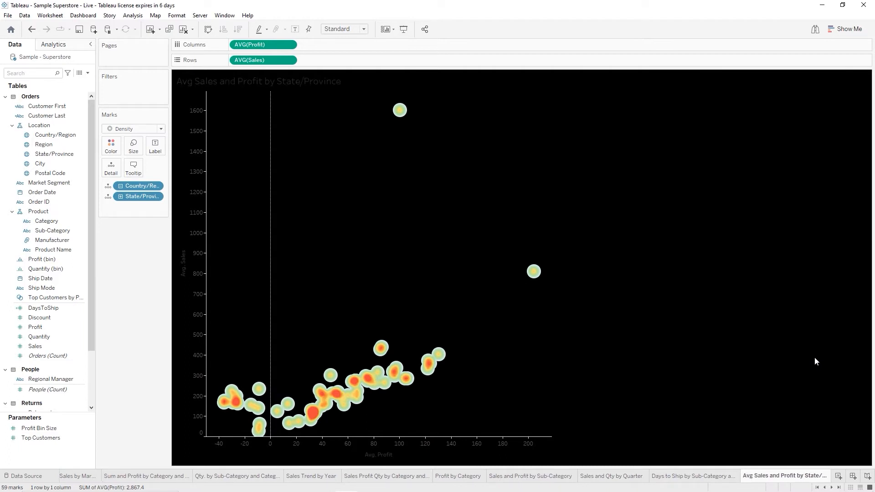
click(80, 30)
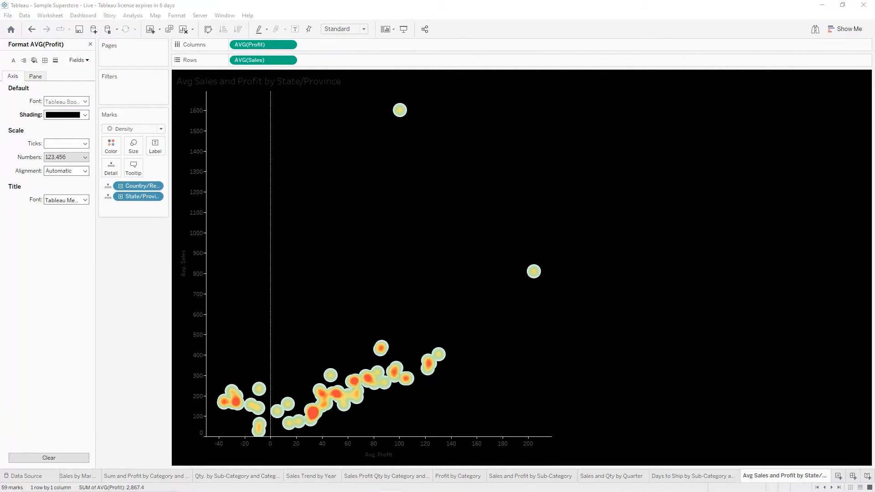
Set the shading of the sheet title to white
click(91, 44)
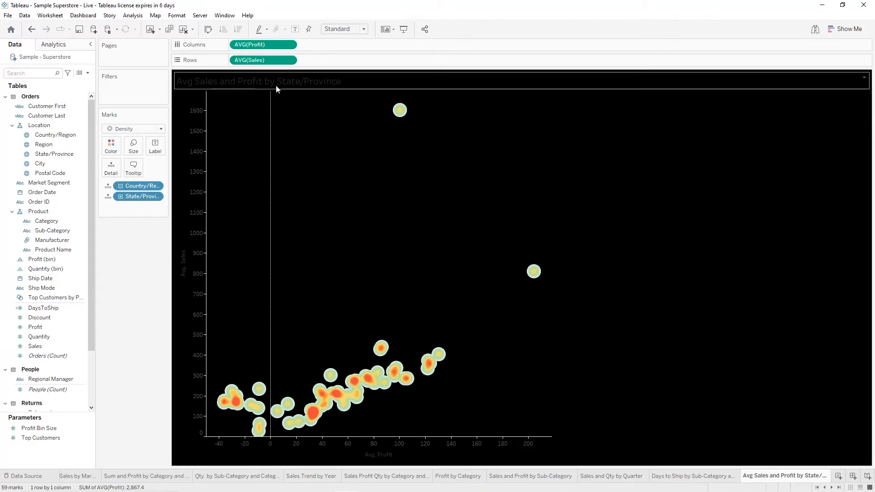
right_click(346, 82)
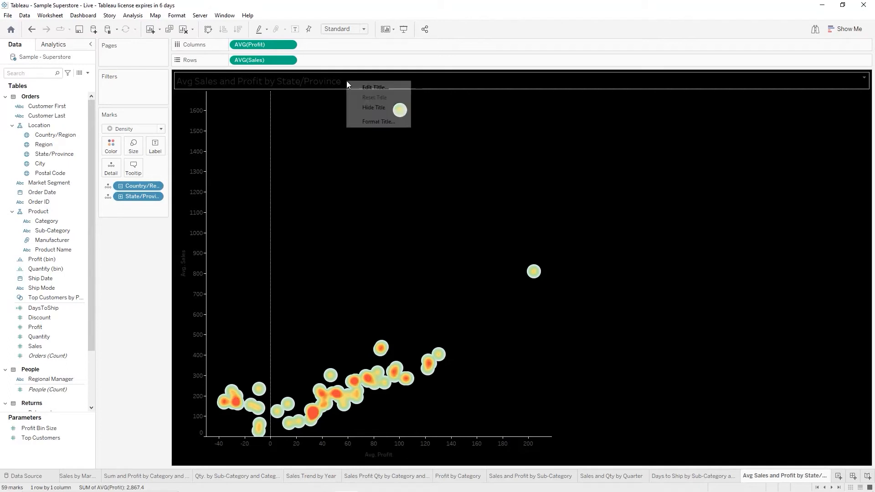
click(378, 121)
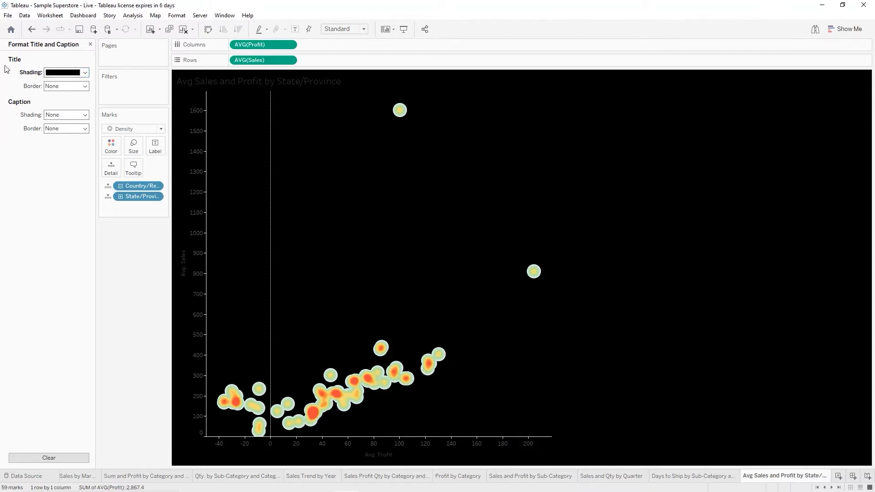
click(85, 73)
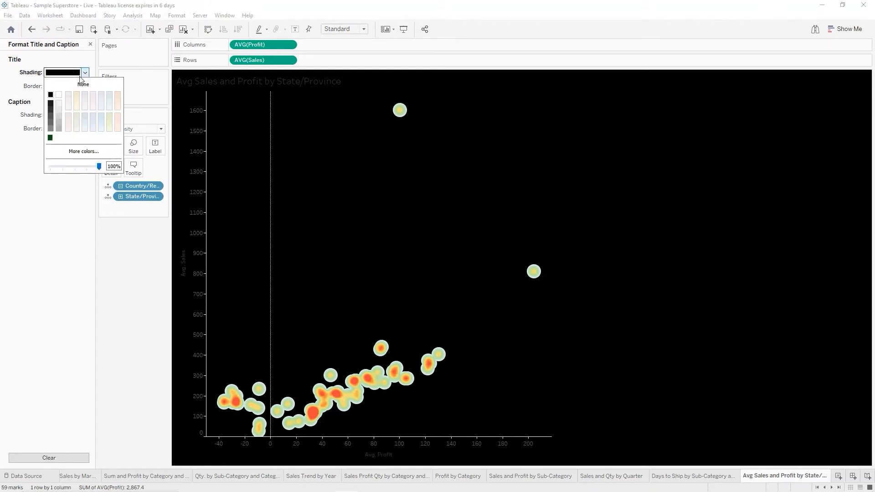
click(59, 96)
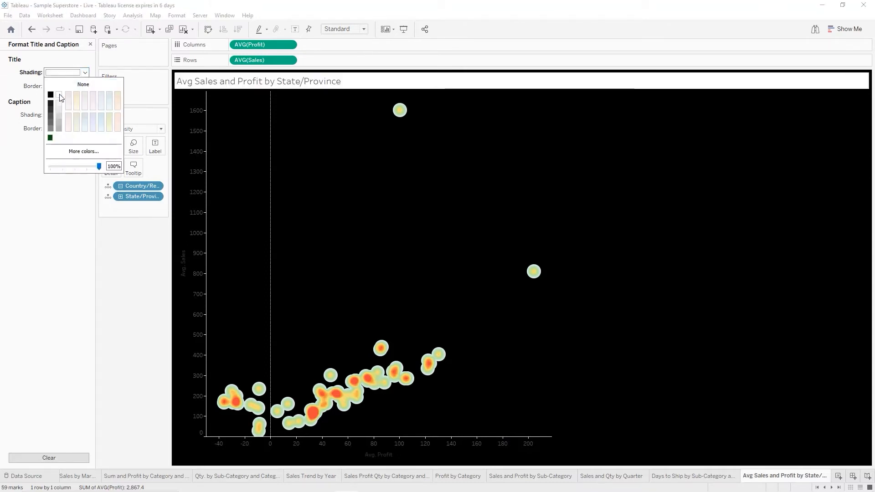
click(51, 184)
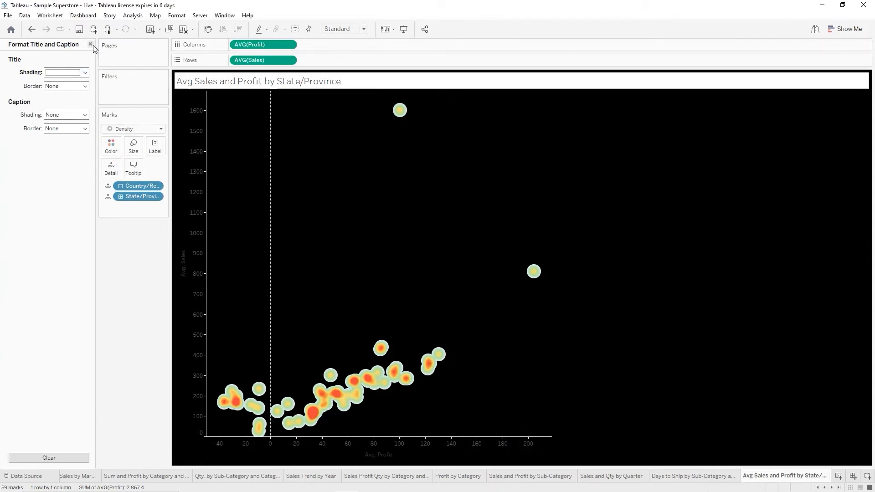
Format the Avg. Sales axis with white shading
right_click(184, 269)
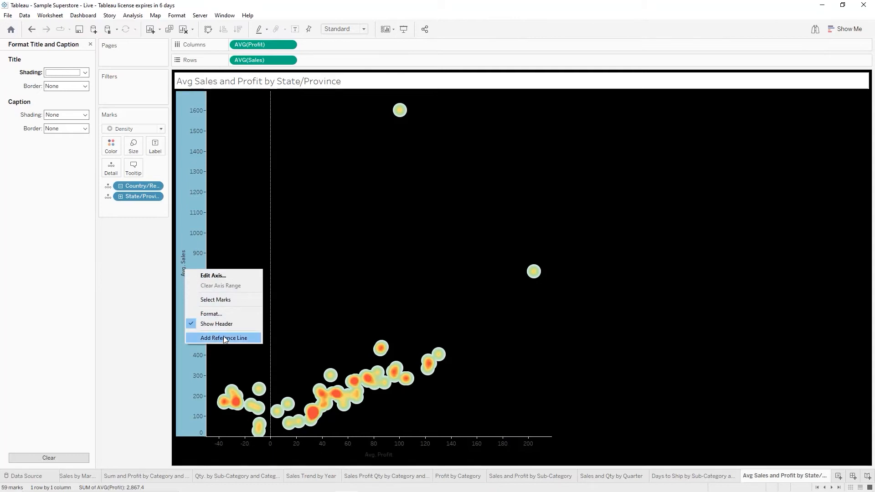
click(214, 314)
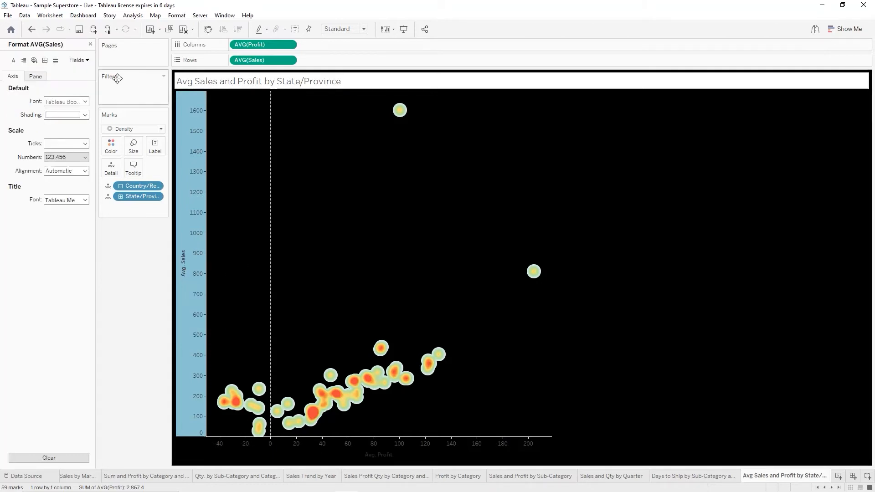
click(87, 118)
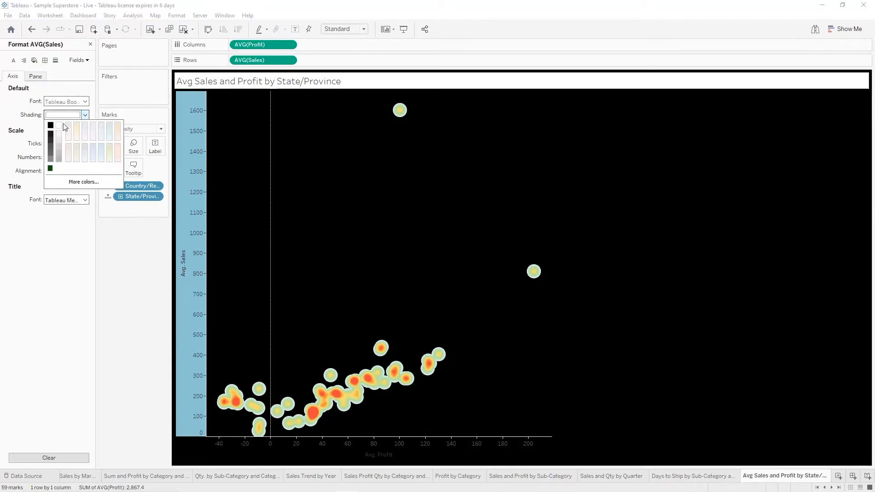
click(68, 248)
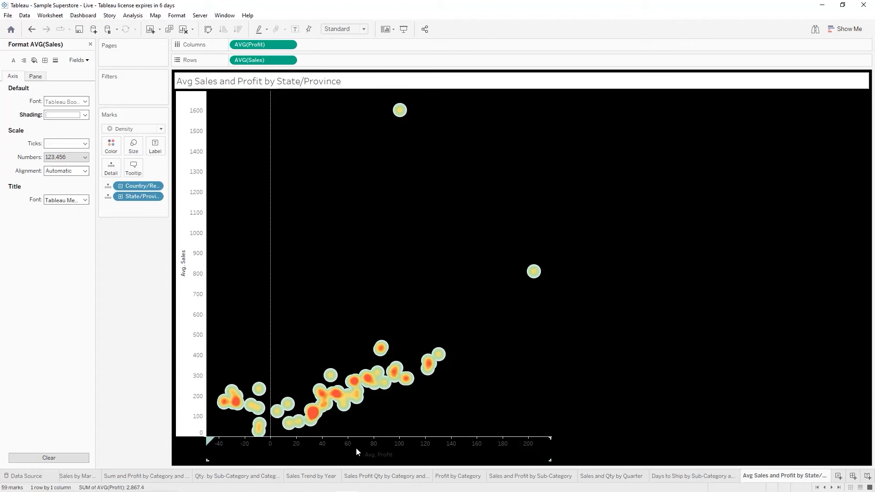
Format the Avg. Profit axis with white shading
click(372, 445)
right_click(372, 445)
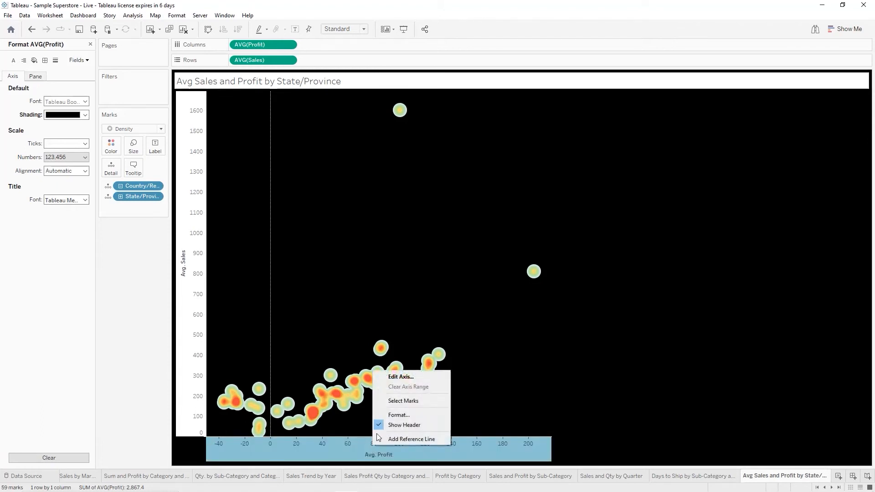
click(408, 412)
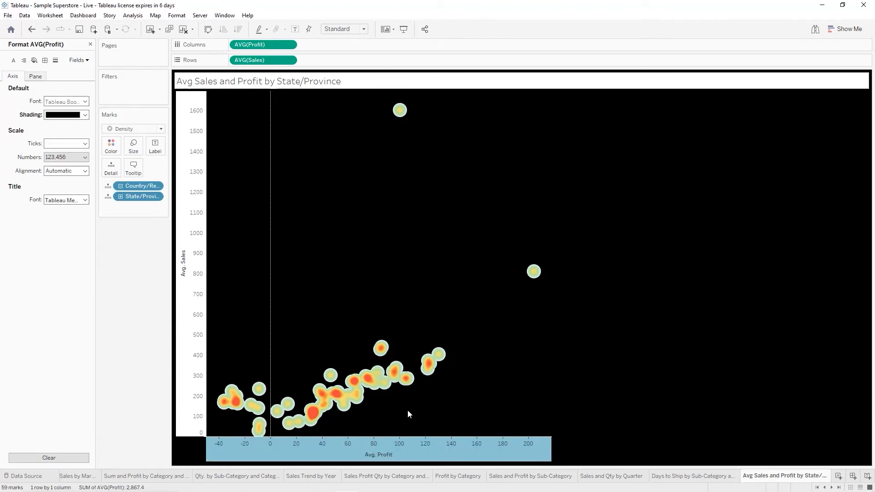
click(85, 115)
click(59, 125)
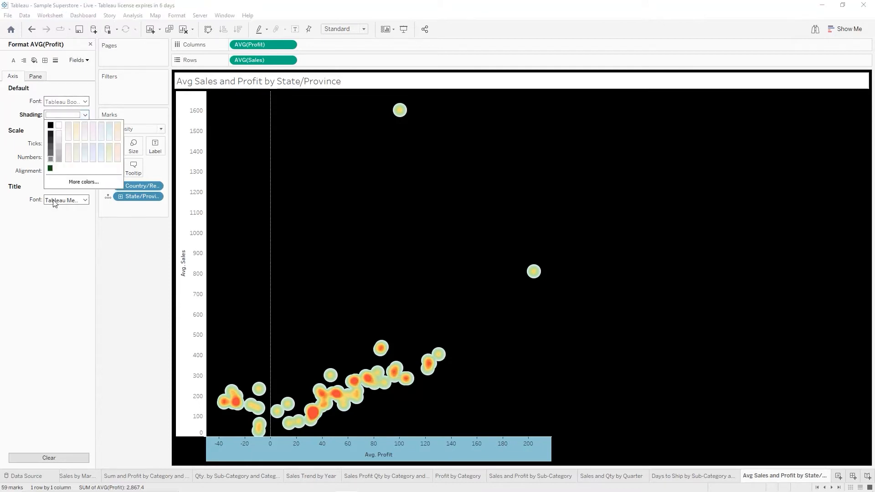
click(131, 313)
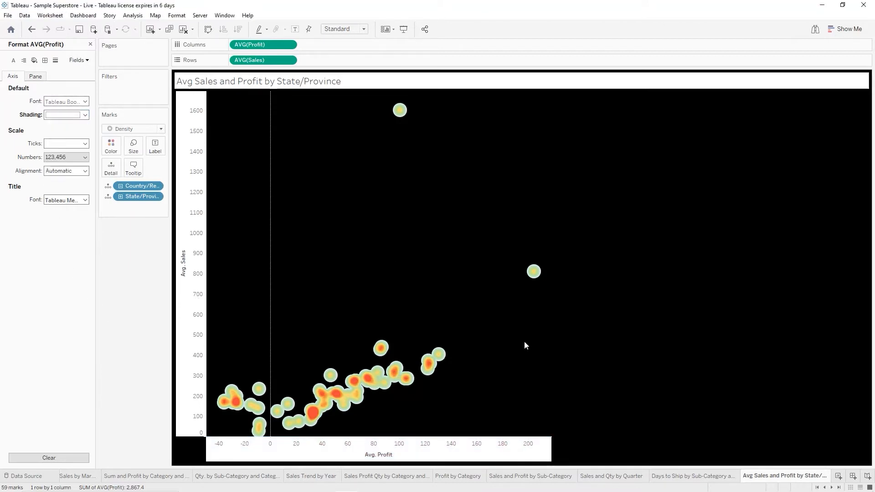
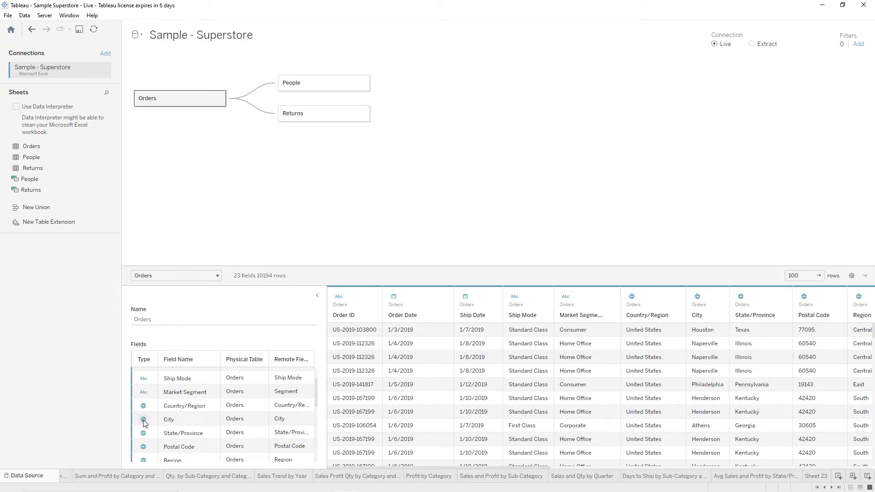
Check the geographic roles assigned to the City and State/Province fields of the Orders table
click(143, 420)
mouse_move(177, 418)
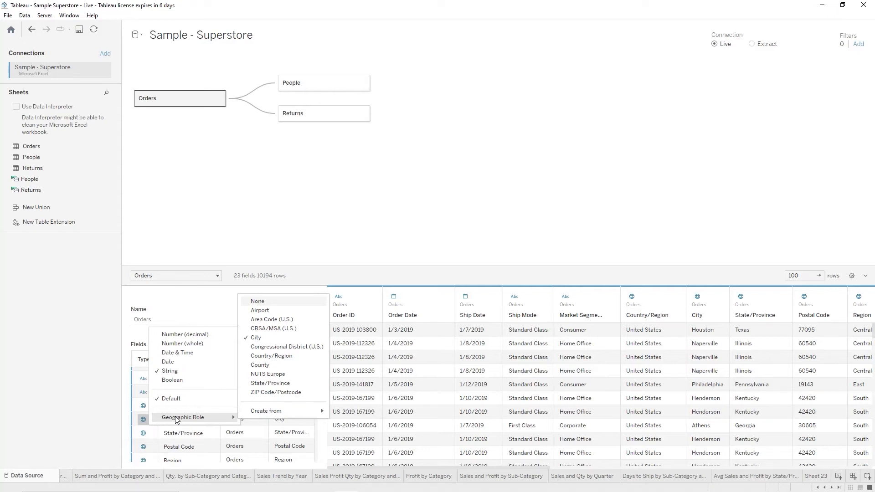
click(144, 434)
click(144, 434)
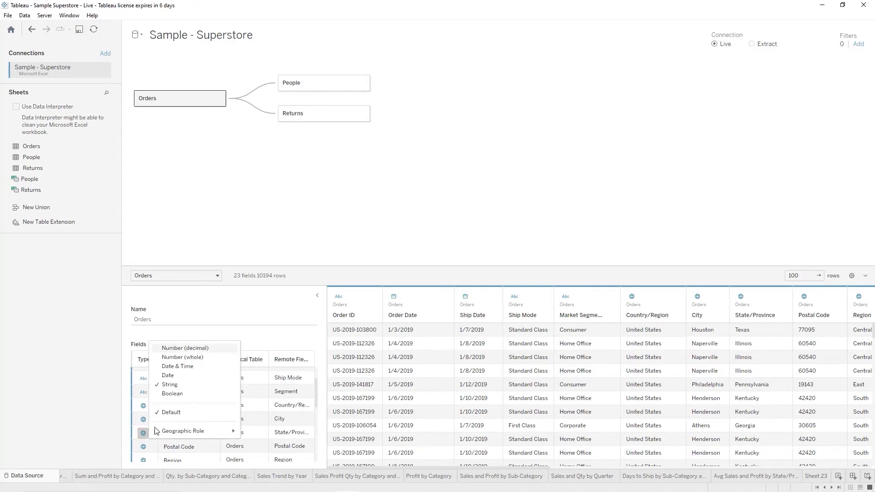
mouse_move(188, 432)
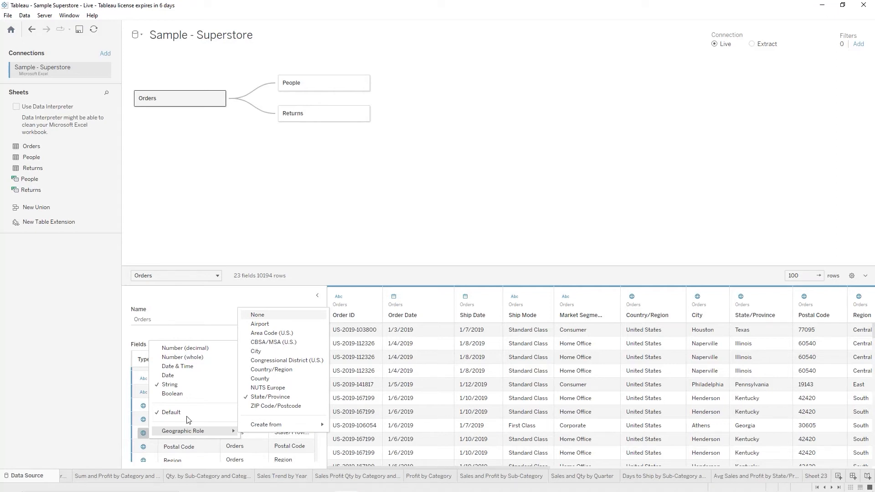
click(146, 302)
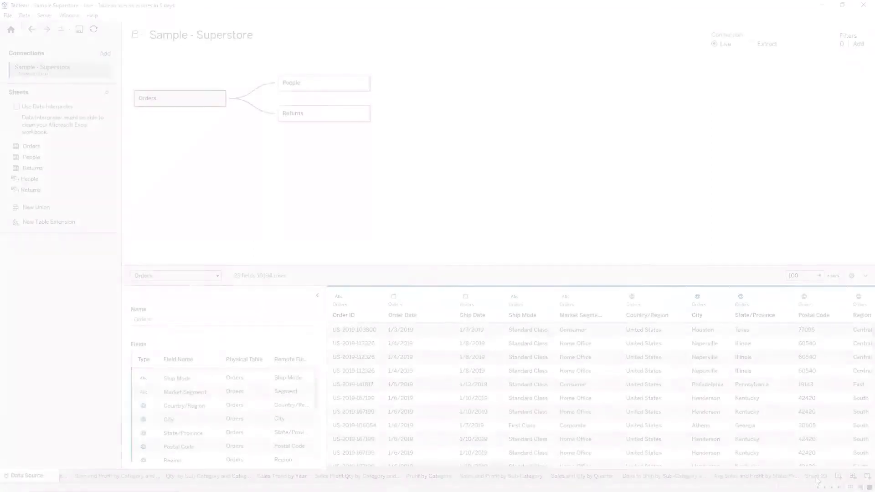
On Sheet 23, add State/Province to the rows and convert the view to a symbol map
click(815, 476)
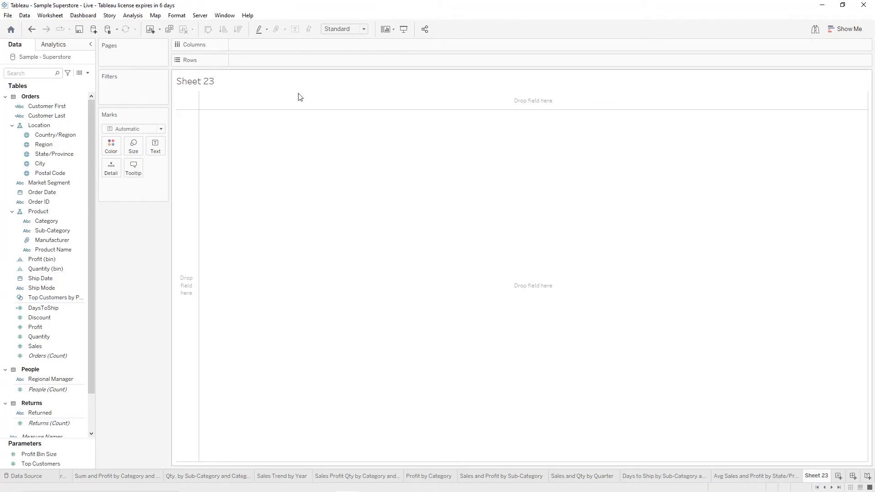
click(44, 155)
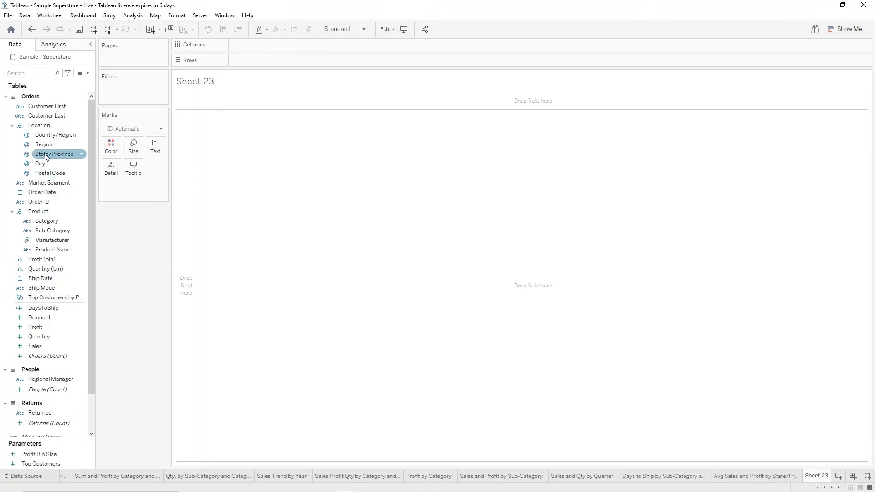
drag(45, 157, 268, 62)
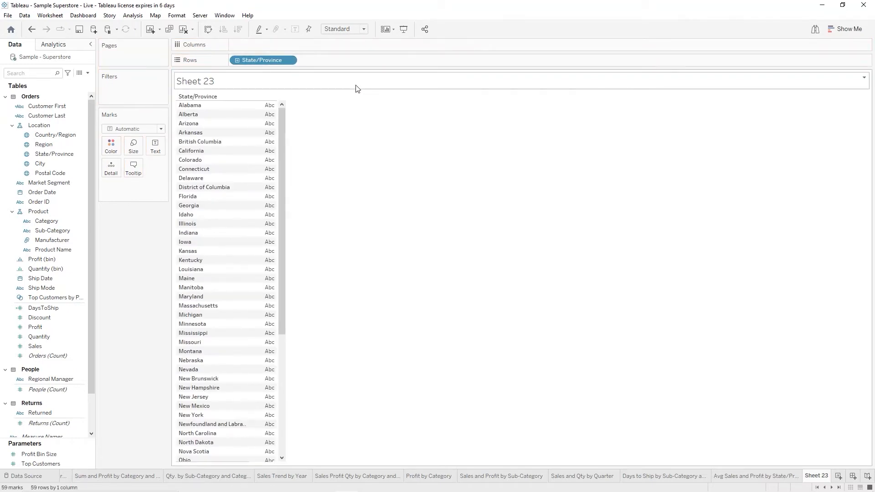
click(841, 30)
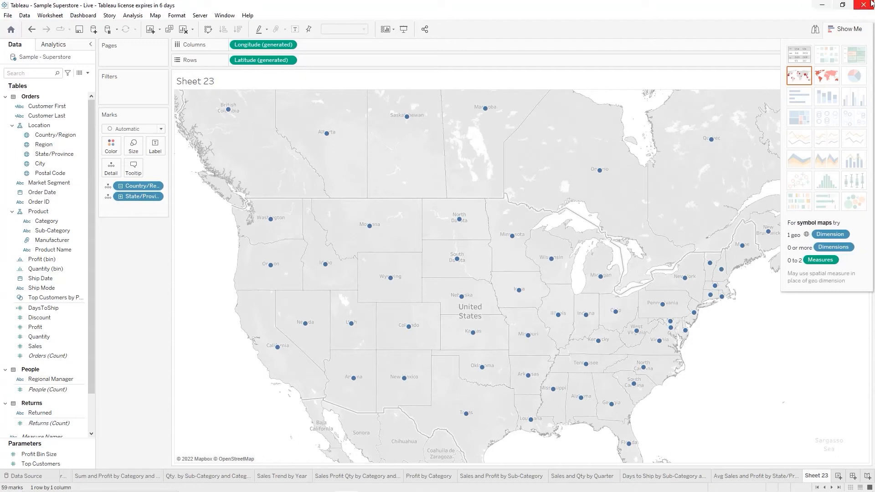
click(844, 30)
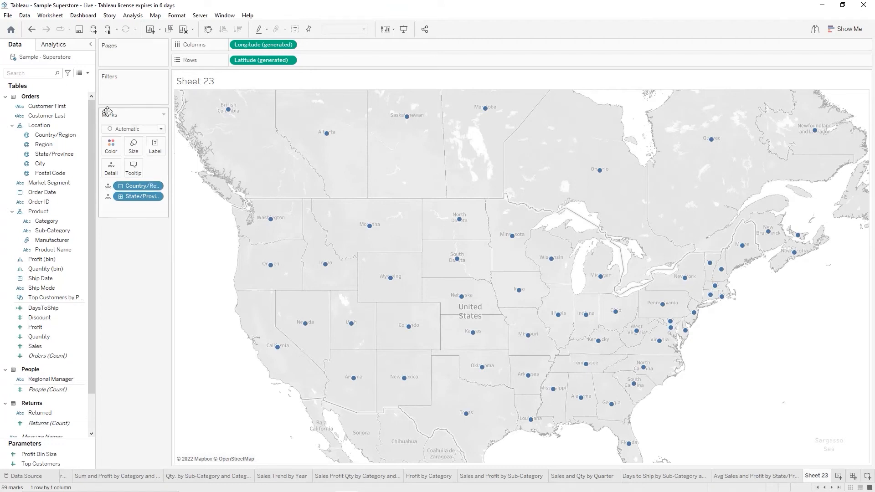
Examine the geographic fields in the Location hierarchy, from Country/Region through Postal Code
click(34, 126)
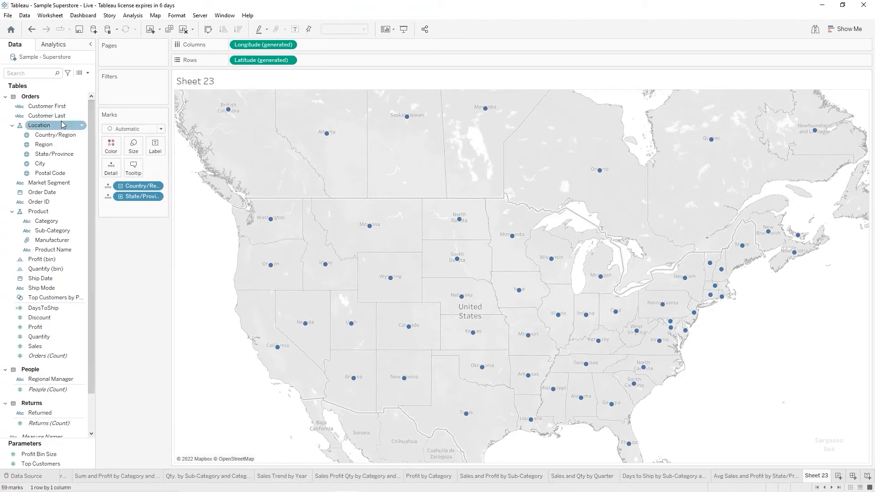
click(23, 133)
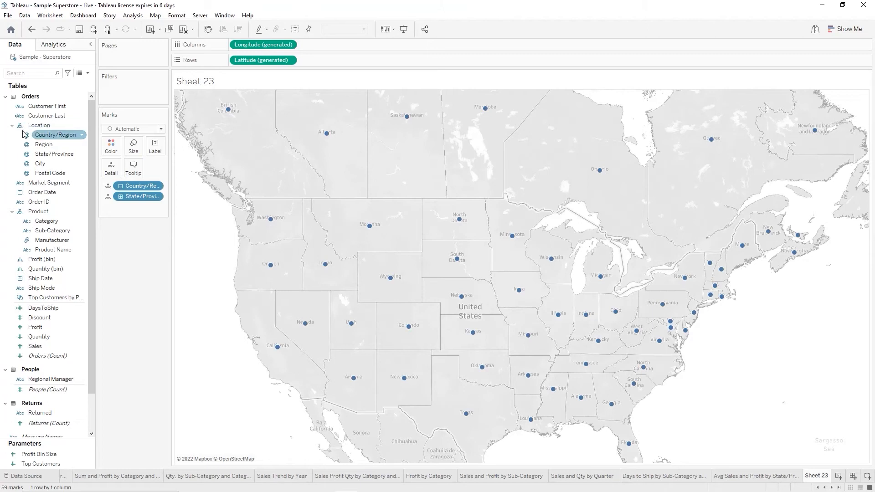
click(22, 129)
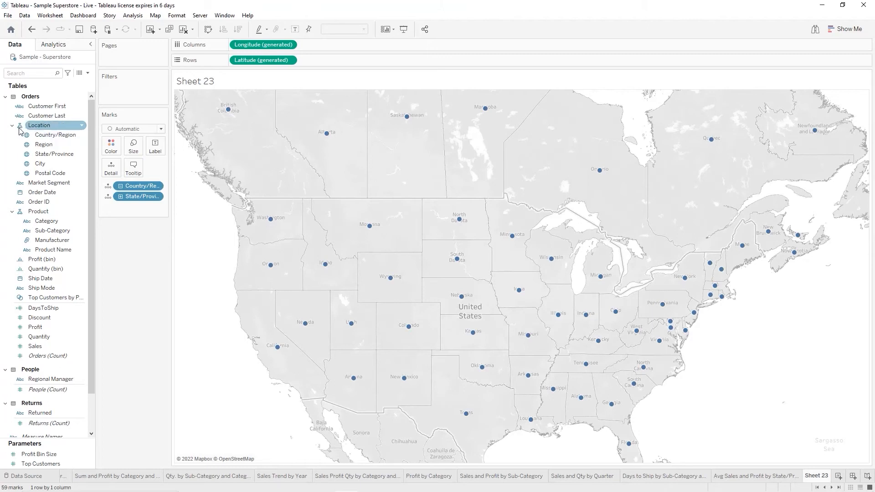
click(21, 134)
click(20, 129)
click(53, 135)
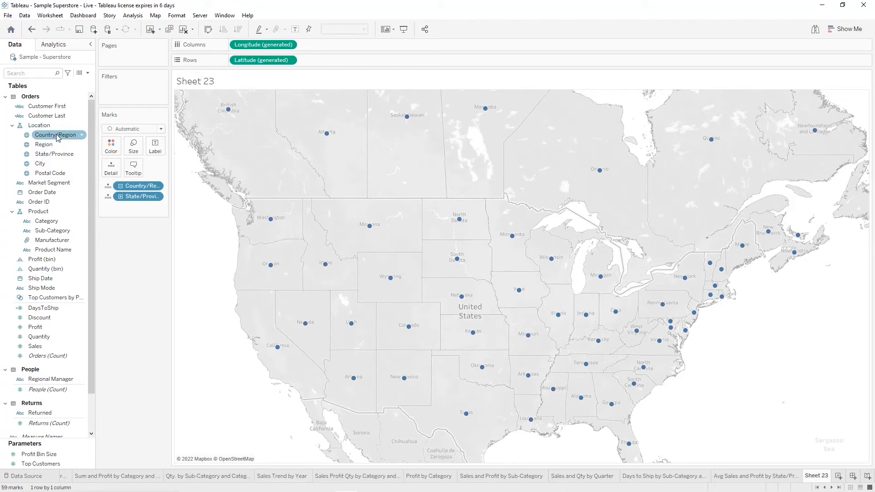
click(61, 144)
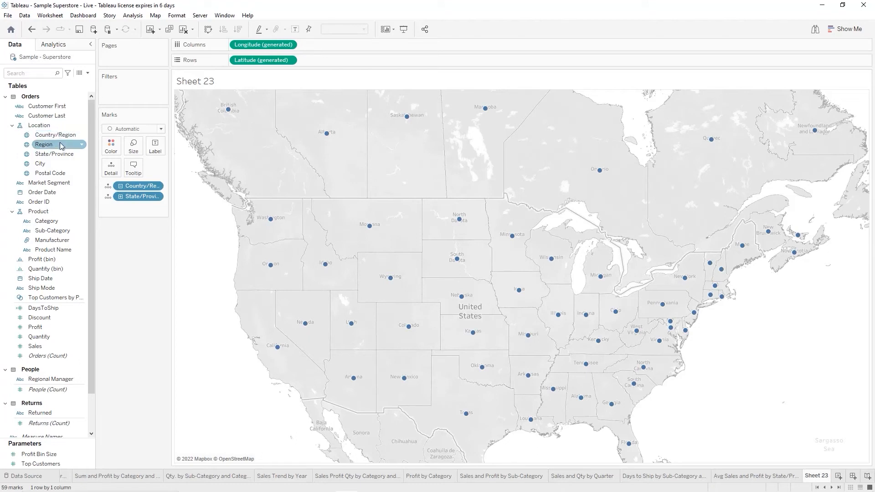
click(64, 155)
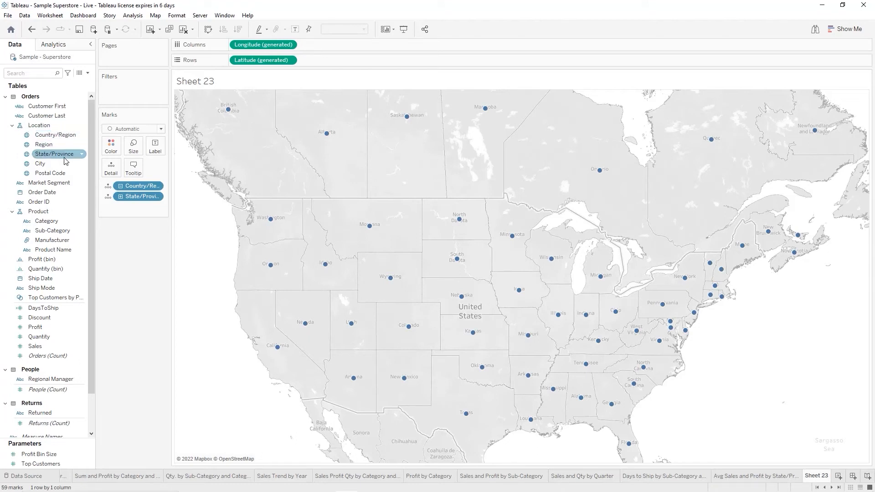
click(65, 164)
click(67, 173)
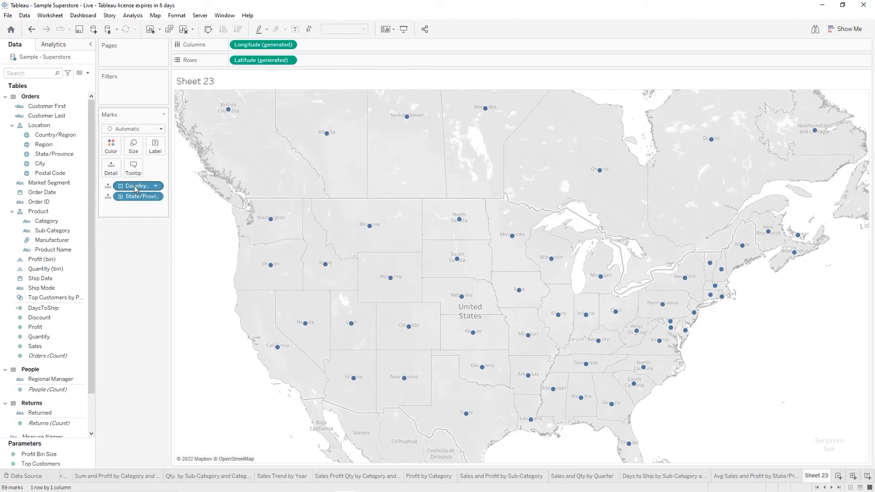
Remove Country/Region from the map's marks and size the state marks by Sales
click(134, 187)
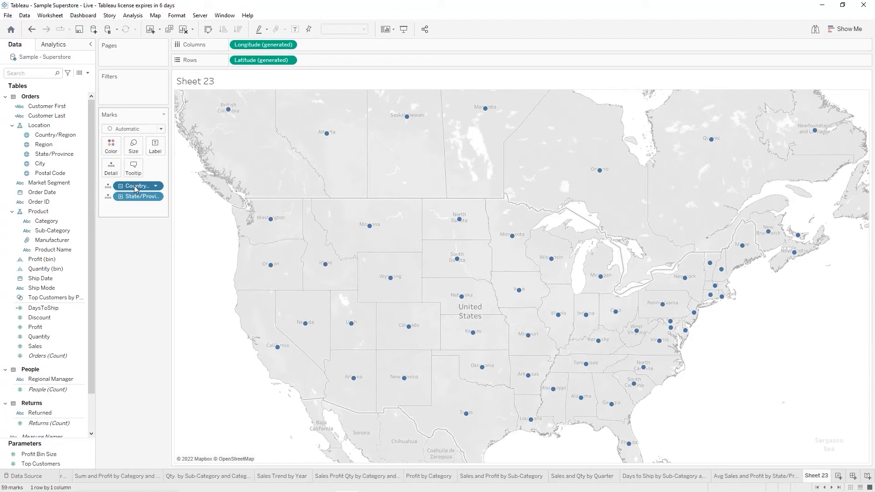
key(Delete)
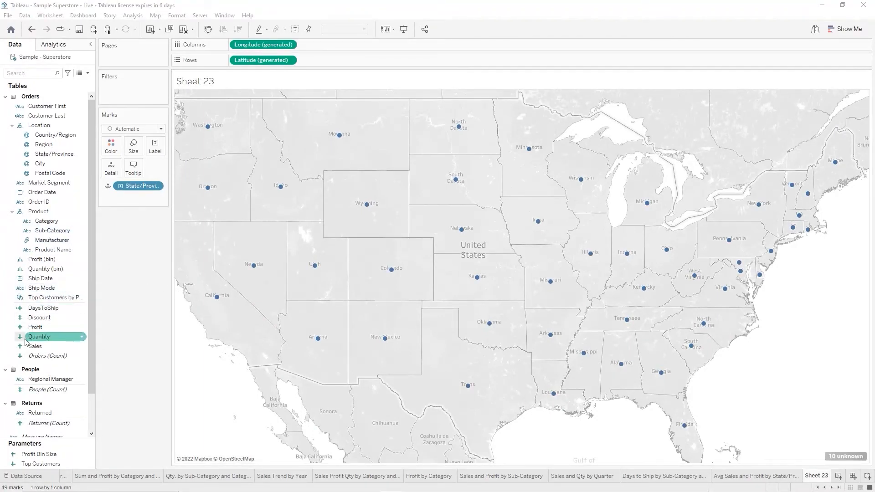
drag(34, 346, 131, 149)
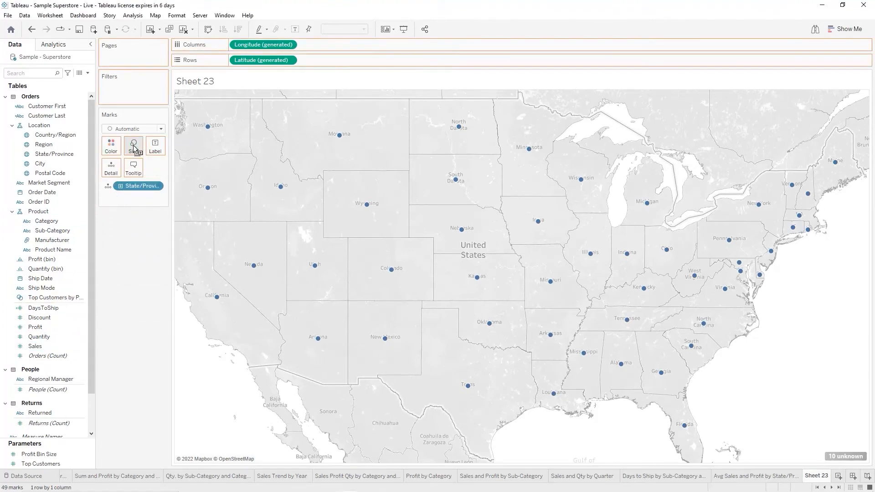
drag(135, 148, 135, 148)
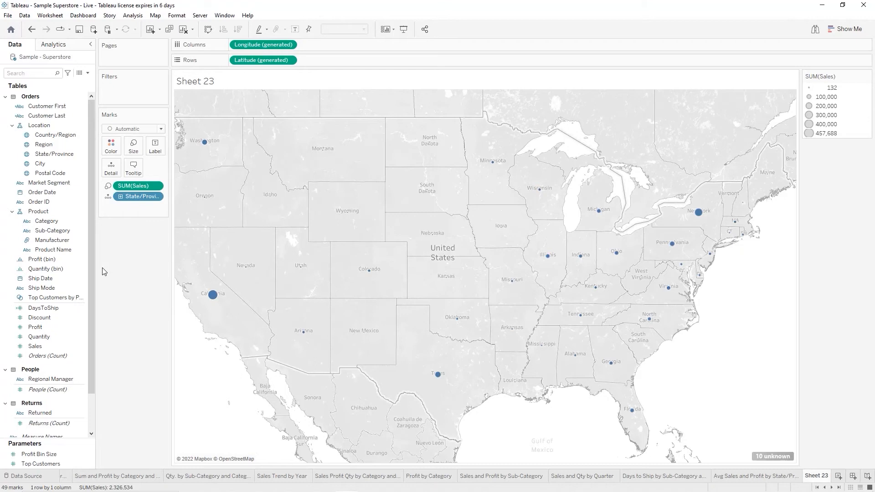
mouse_move(699, 213)
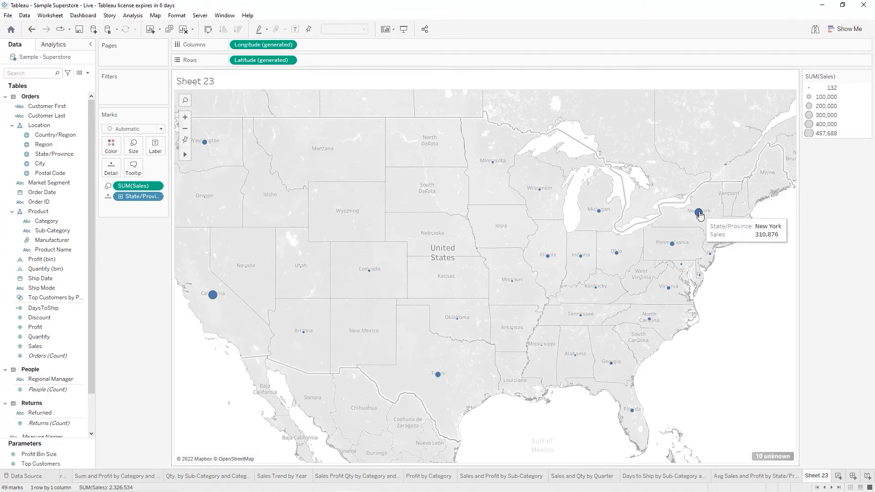
mouse_move(370, 274)
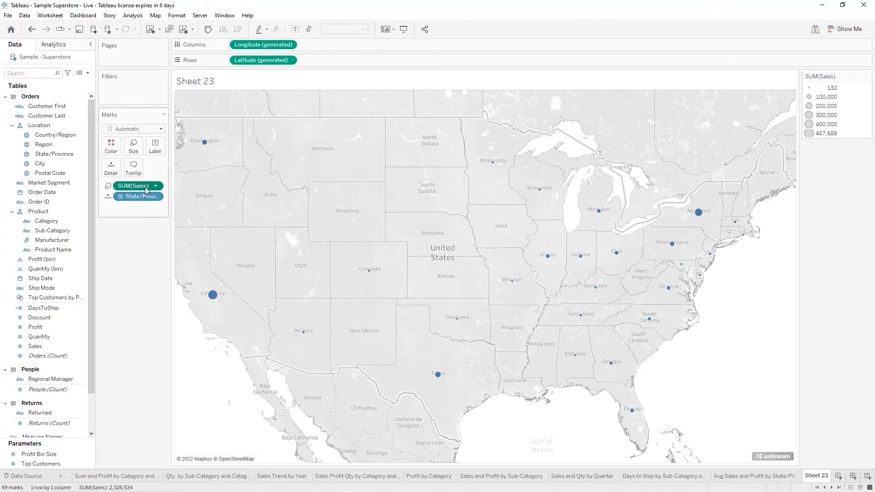
Try Square as the map's mark type and settle on Circle
click(161, 130)
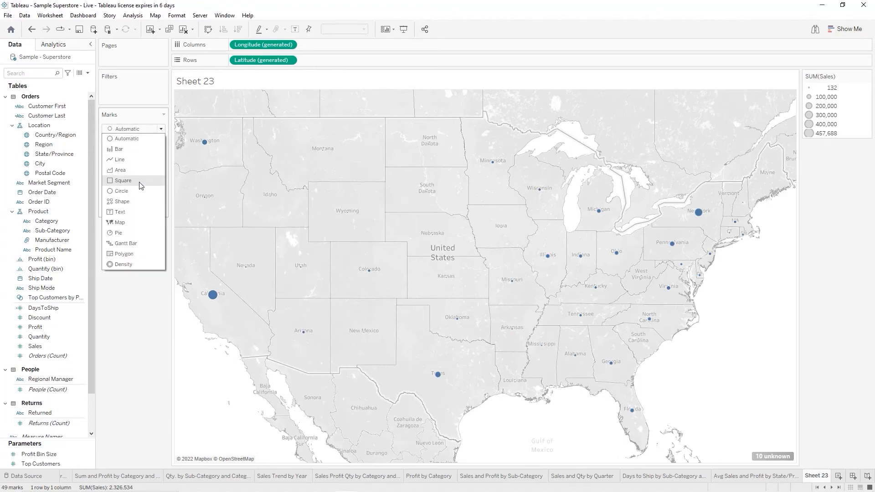
click(123, 180)
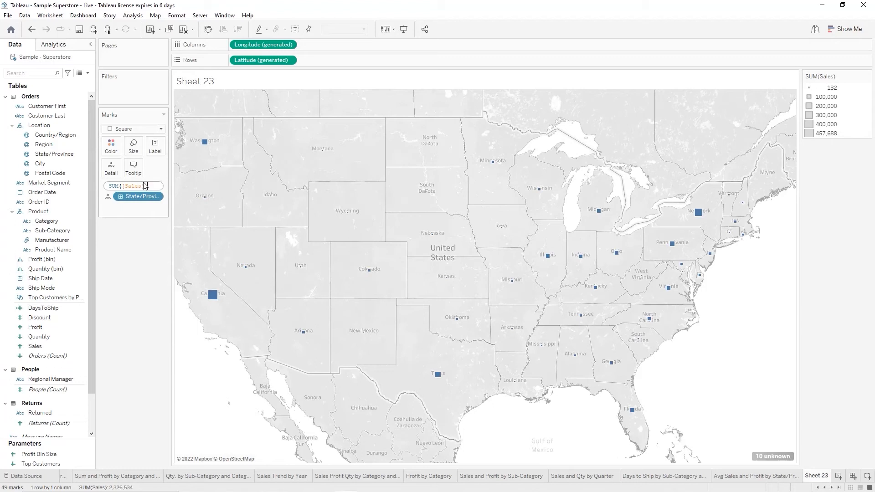
click(158, 165)
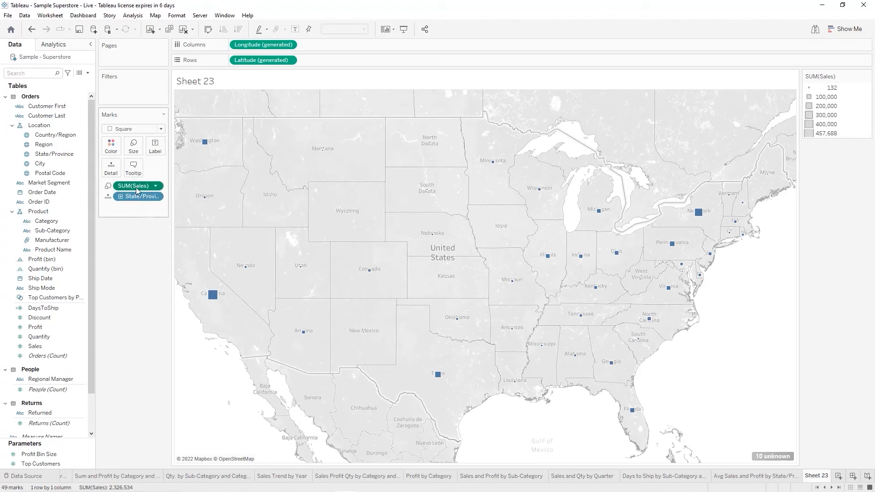
click(161, 130)
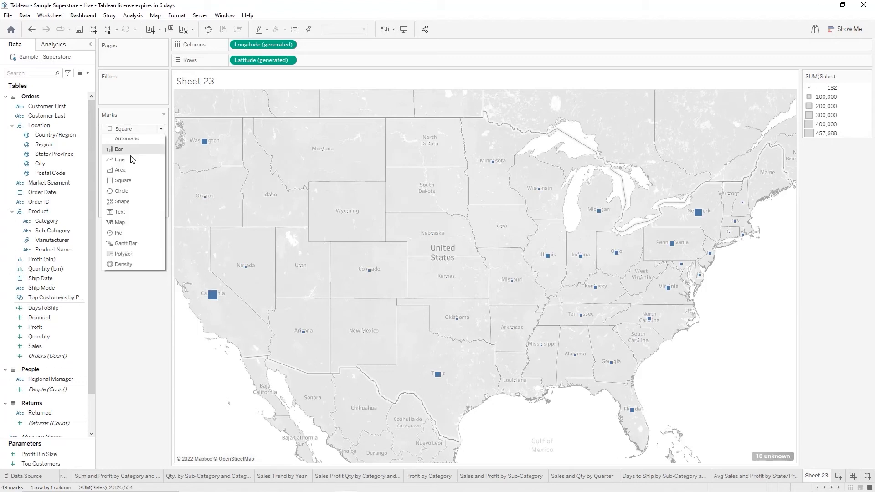
click(127, 190)
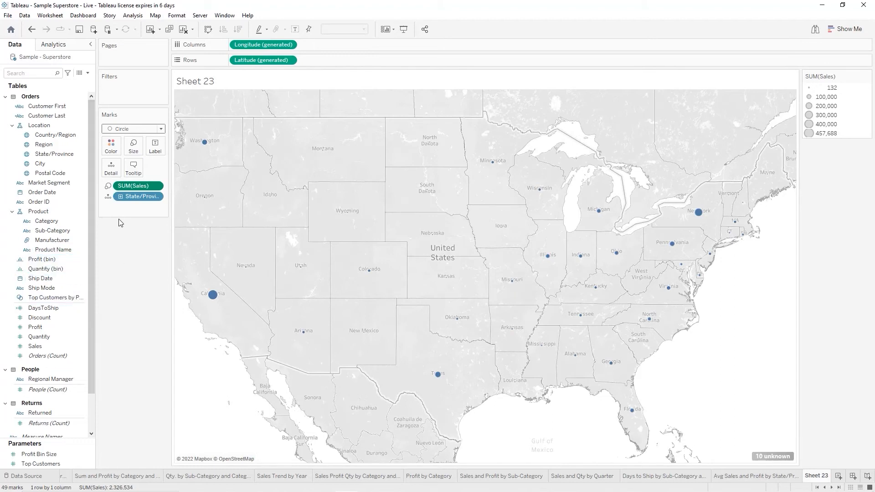
Color the map's circles by State/Province
click(59, 155)
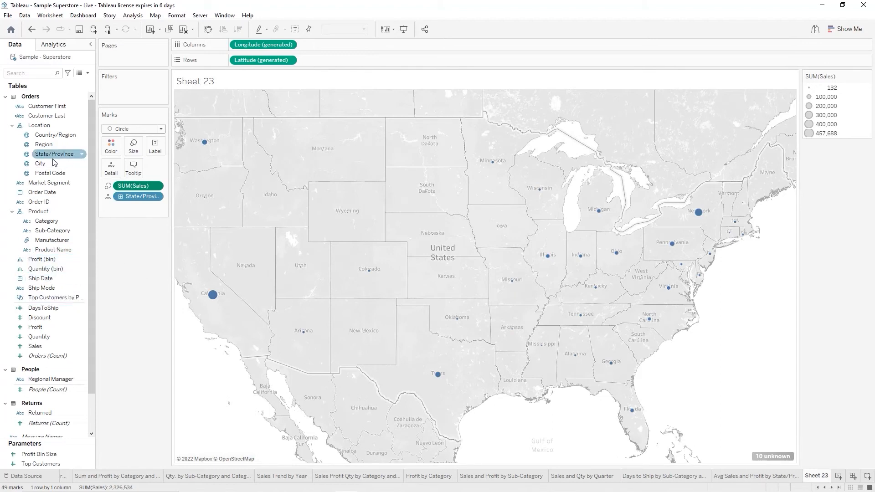
click(62, 164)
click(53, 156)
drag(53, 157, 111, 153)
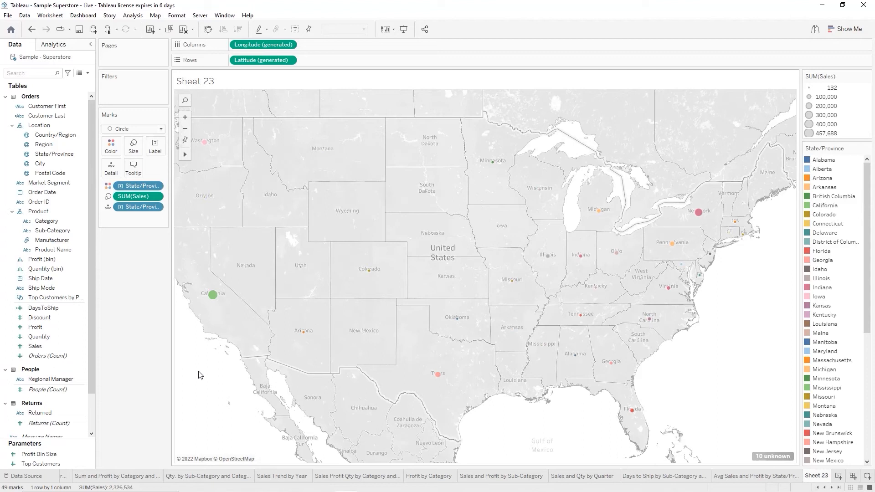
Hide the State/Province color legend card
click(867, 148)
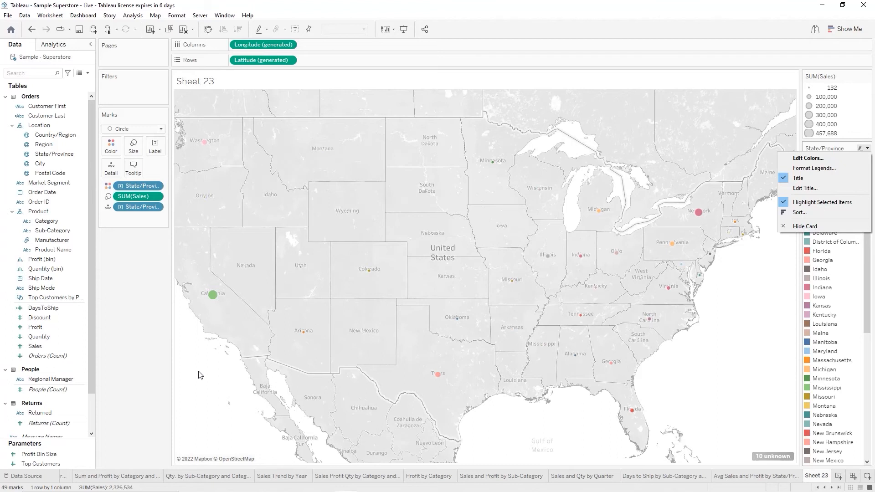
click(777, 274)
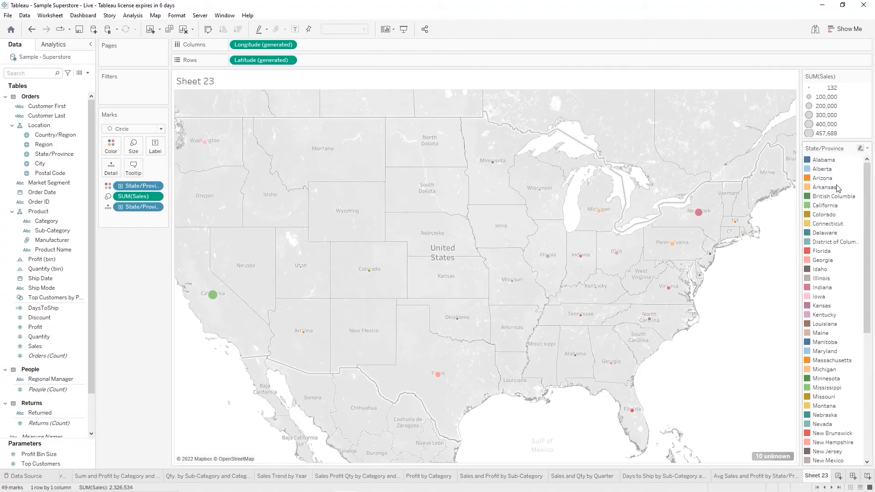
click(869, 149)
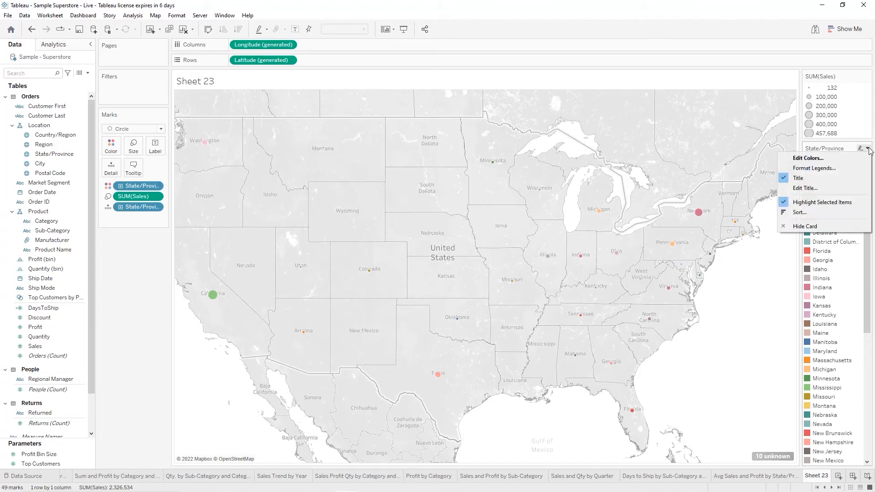
click(805, 226)
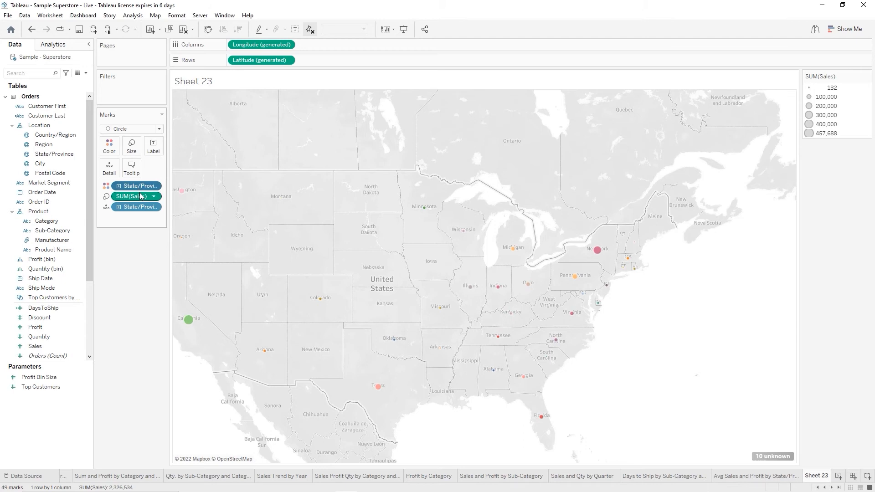
Replace State/Province with Sales as the field that colors the map's circles
key(Delete)
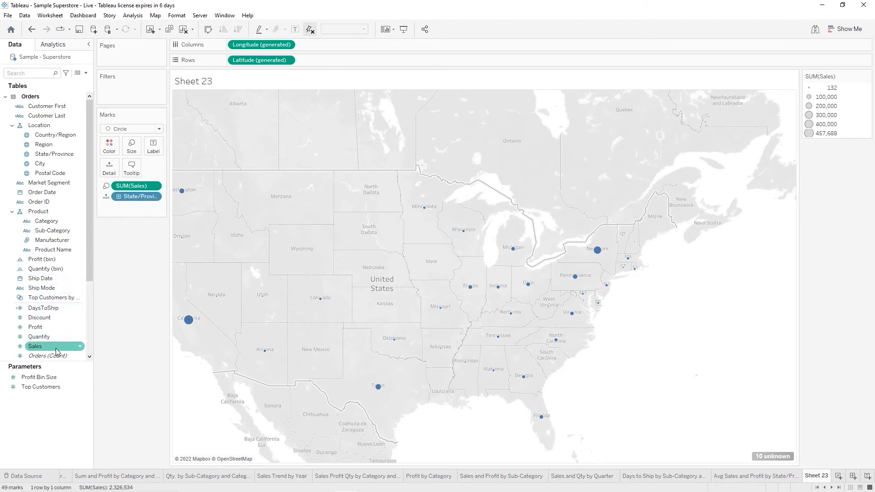
drag(35, 346, 109, 150)
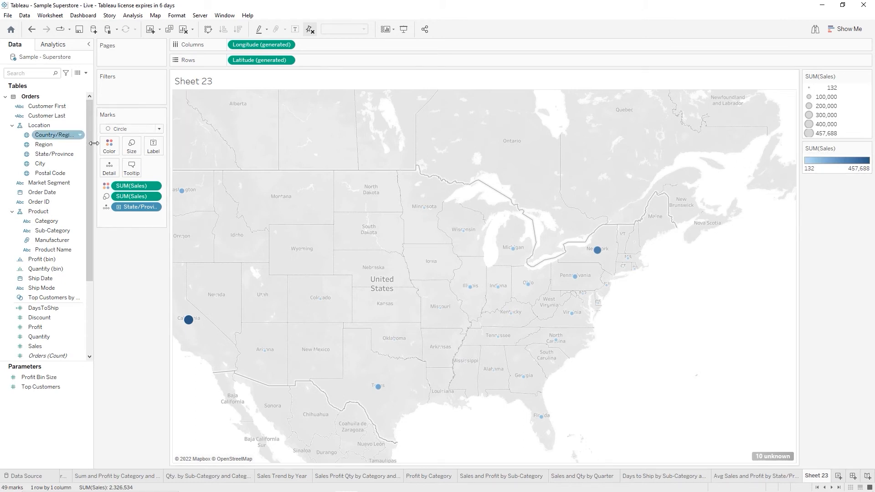
Choose the Orange-Blue-White Diverging palette for the Sales colors of the map's circles
click(111, 149)
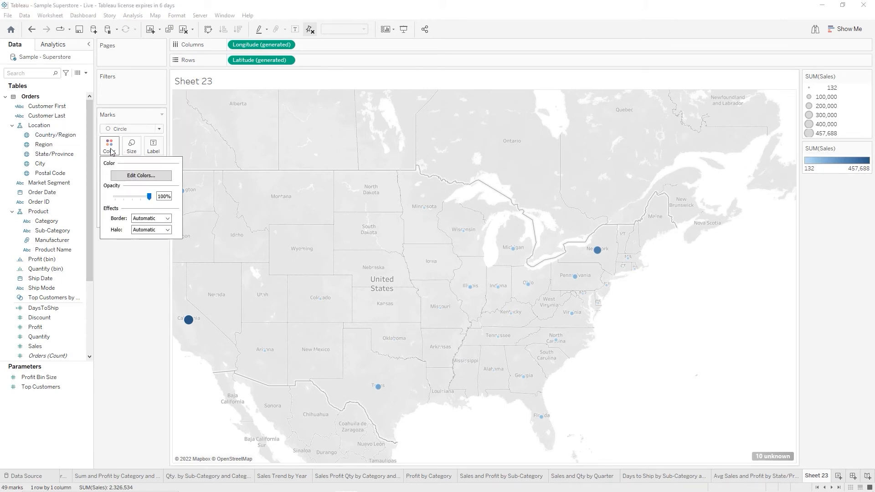
click(126, 176)
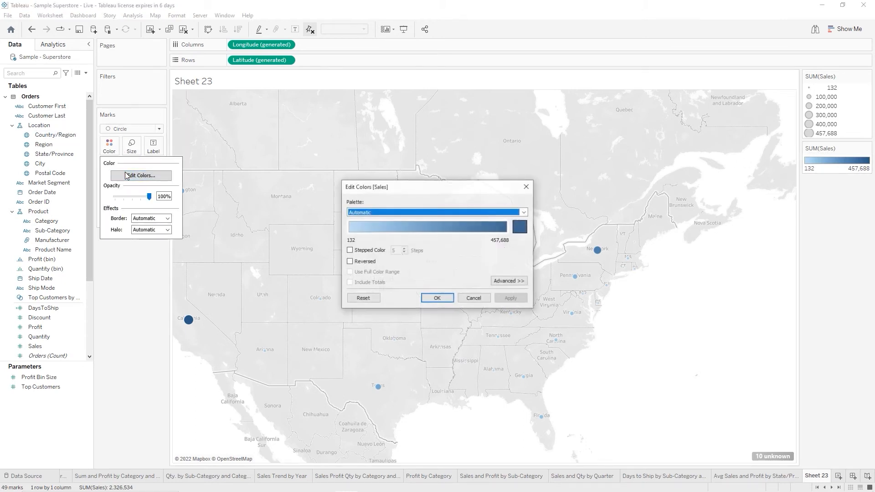
click(524, 212)
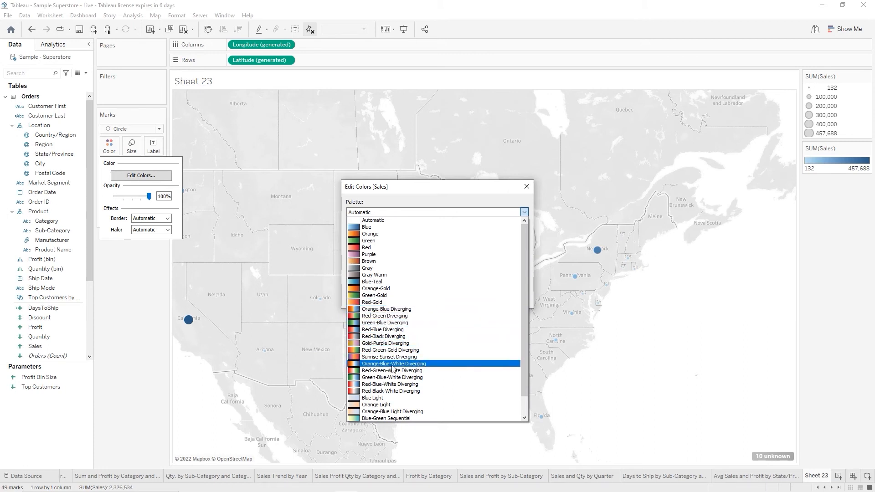
click(390, 364)
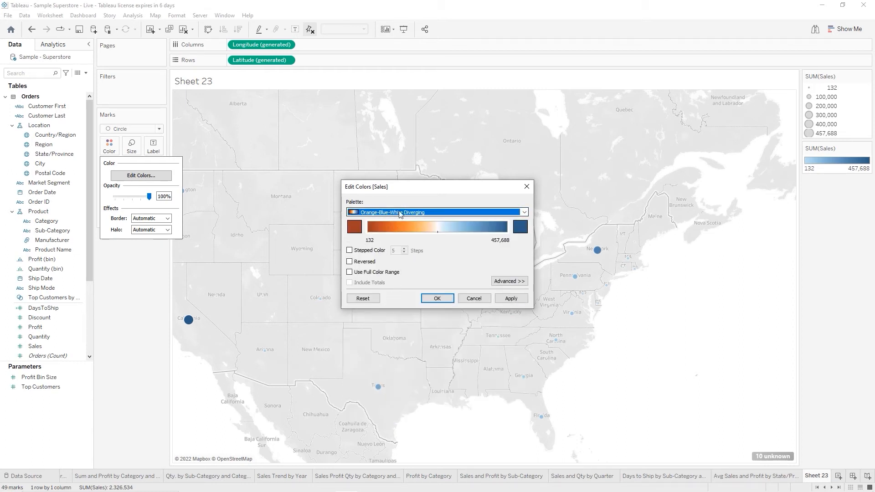
Switch the Sales palette to stepped color with 5 steps and apply it to the map
click(349, 251)
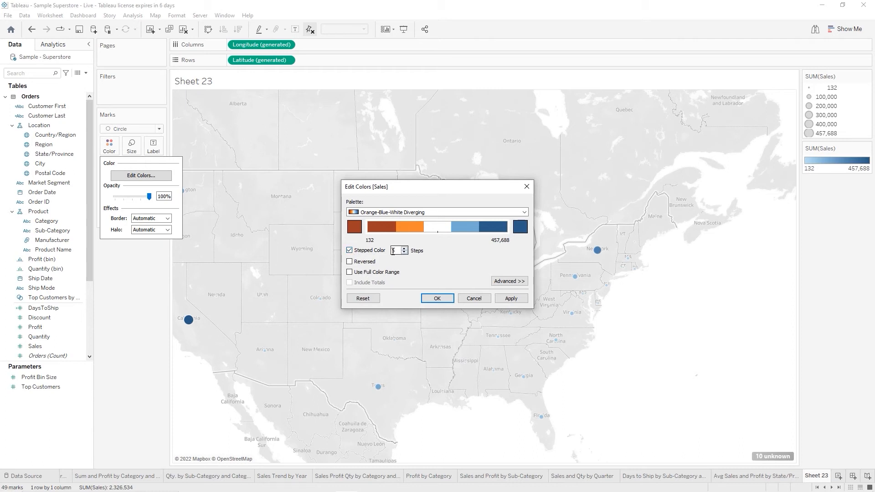
click(349, 251)
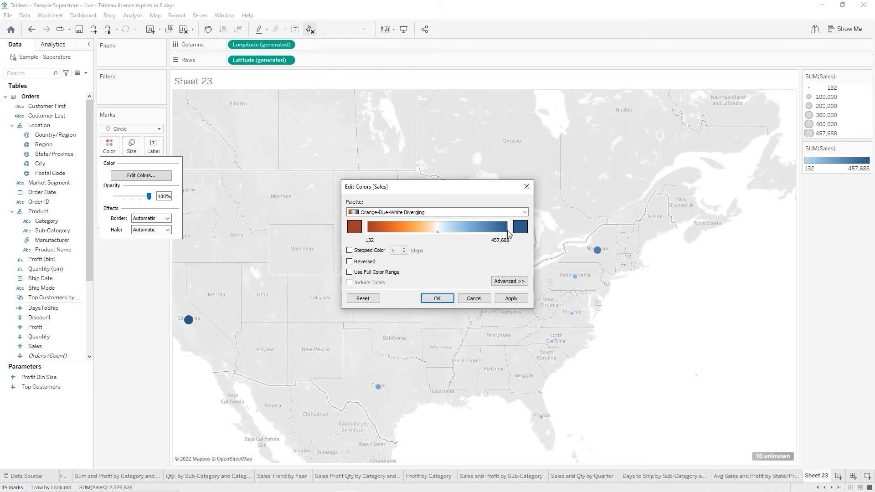
click(350, 251)
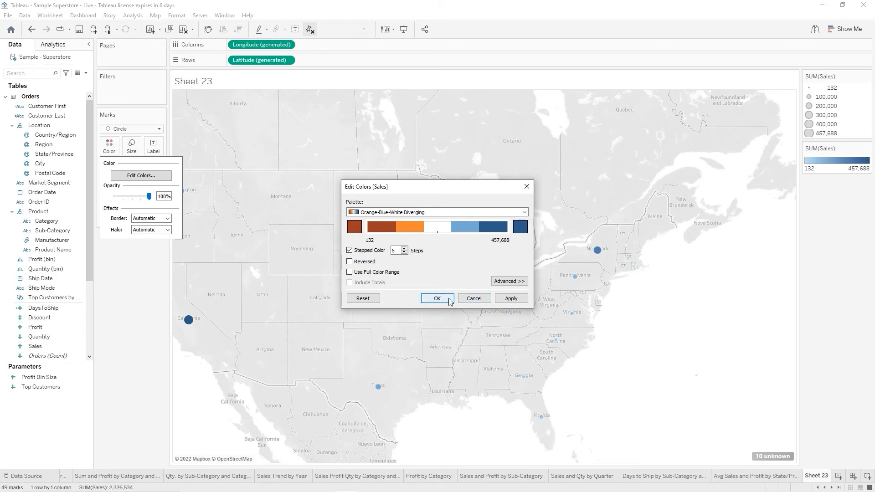
click(503, 302)
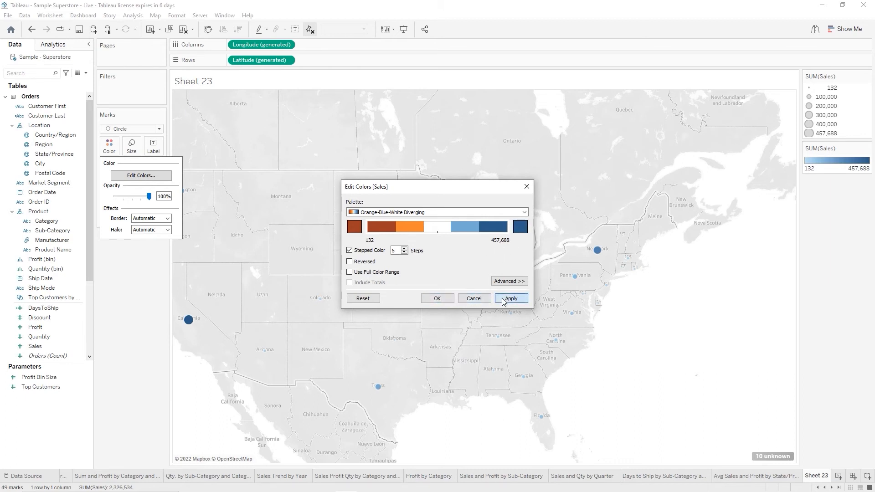
click(437, 298)
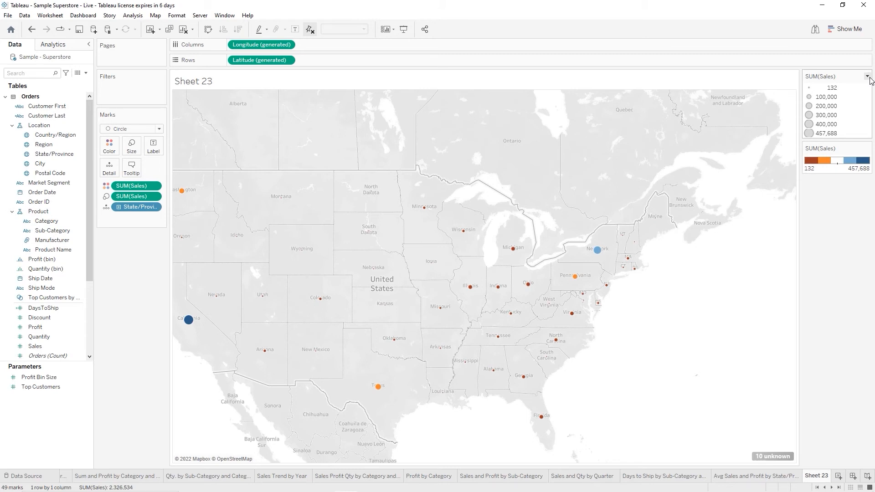
Hide the Sales size legend card
click(869, 77)
click(839, 128)
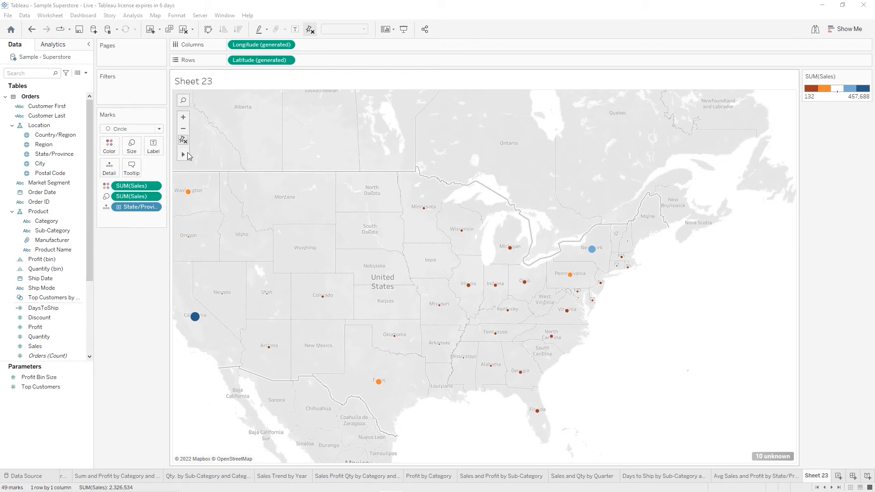
Examine the map by panning from the United States across the Atlantic to Europe and back to the full country
mouse_move(184, 156)
click(206, 156)
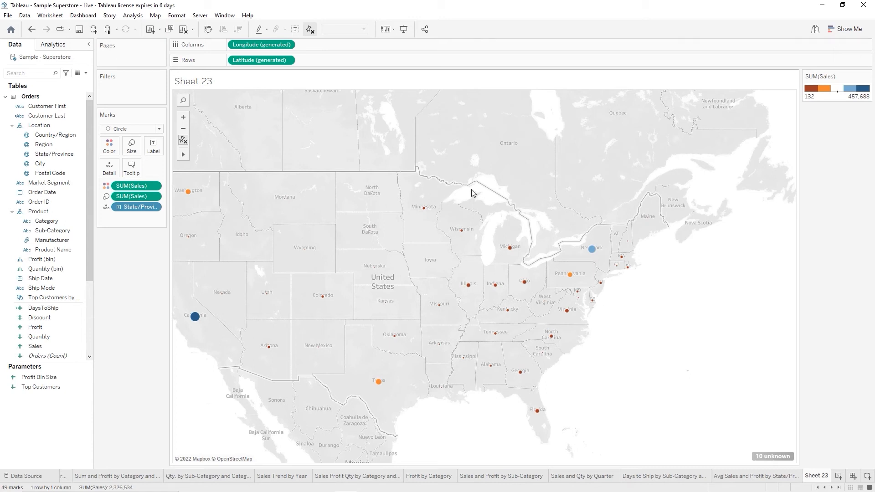
drag(478, 219, 586, 356)
drag(609, 318, 417, 163)
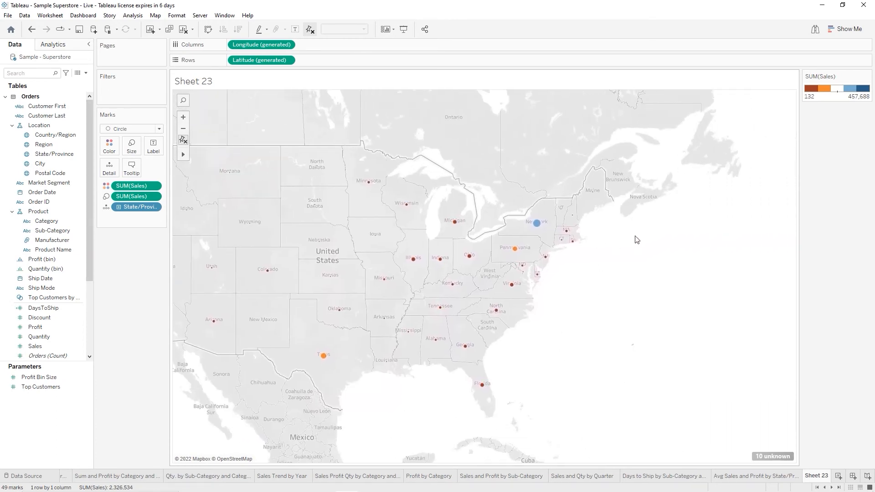
drag(637, 240, 316, 233)
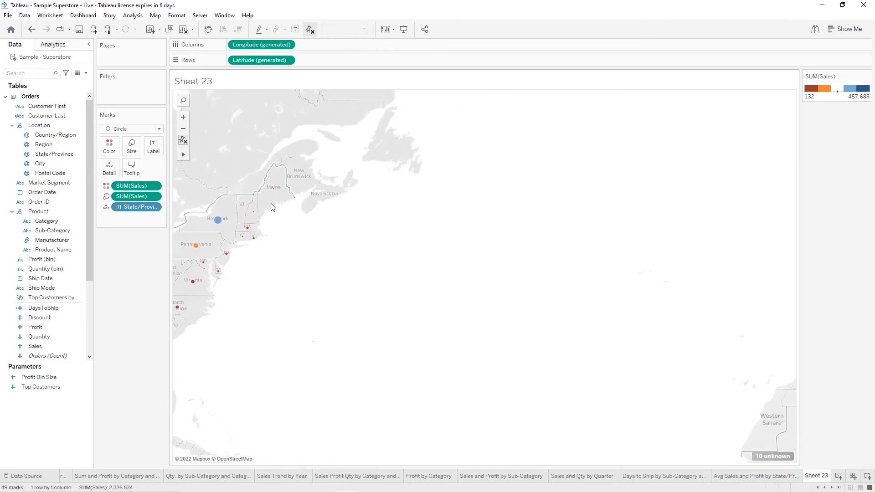
drag(367, 204, 178, 200)
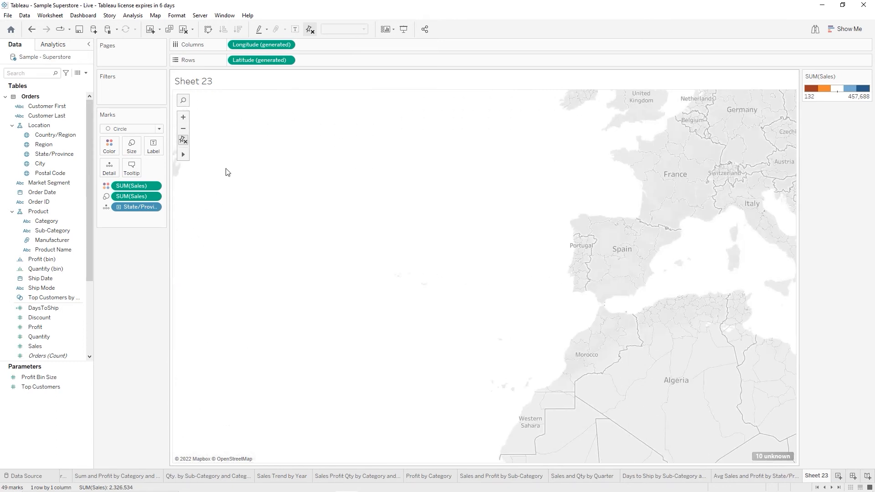
drag(221, 195, 566, 209)
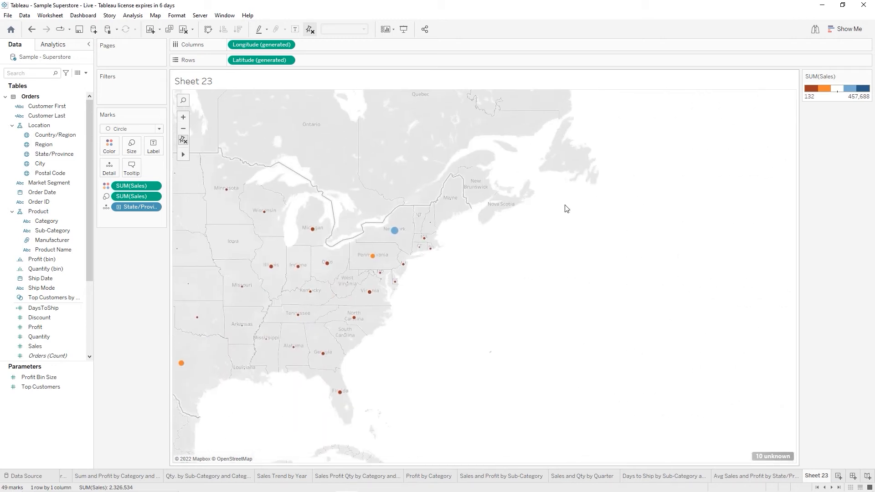
drag(504, 248, 735, 238)
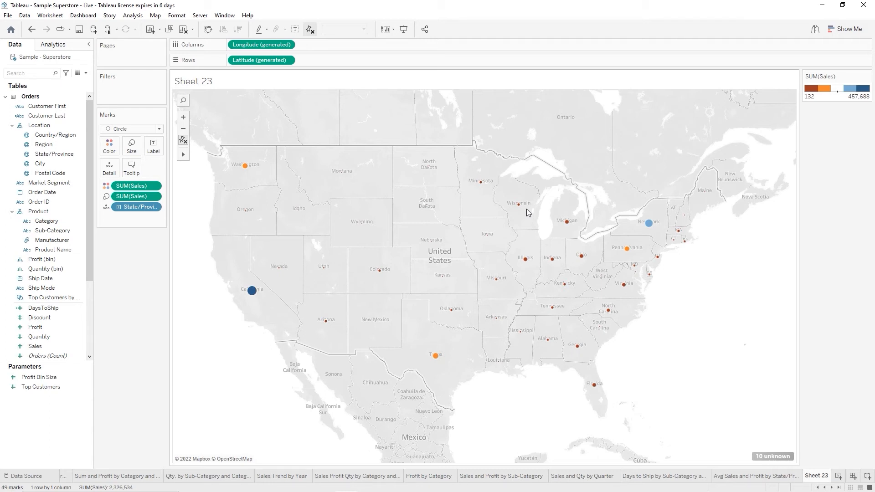
scroll(526, 209, up, 1)
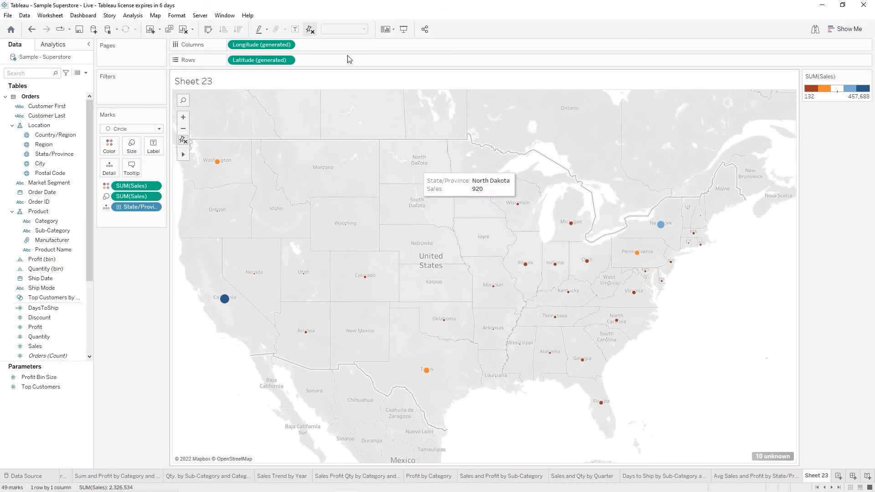
Open the map's background layer settings, widen them, and turn on the Coastline and Water Labels layers
click(155, 16)
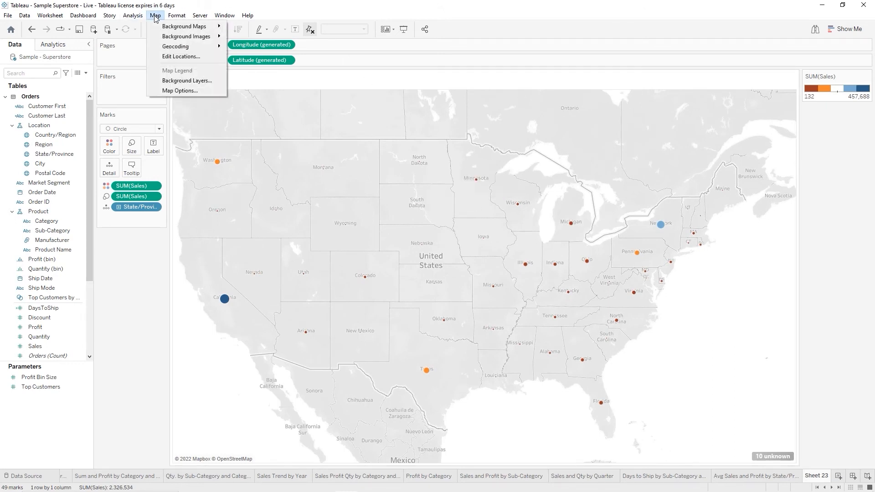
click(178, 80)
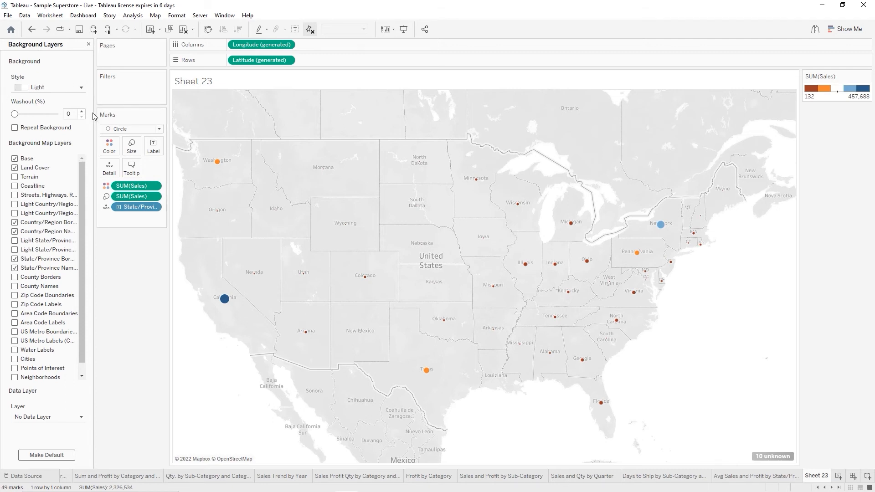
drag(94, 113, 132, 115)
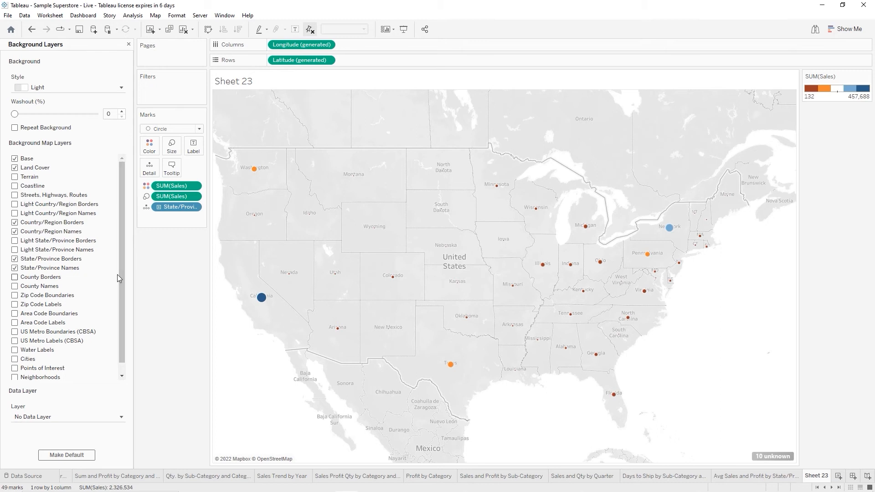
click(15, 188)
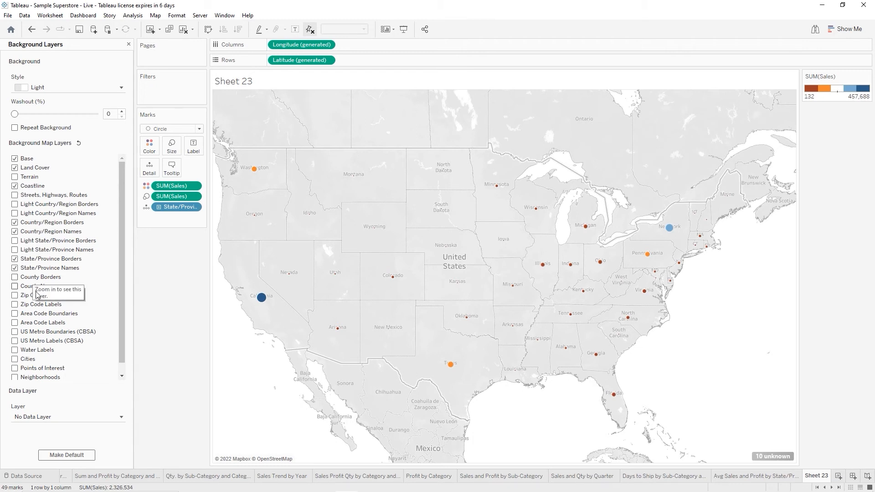
click(15, 349)
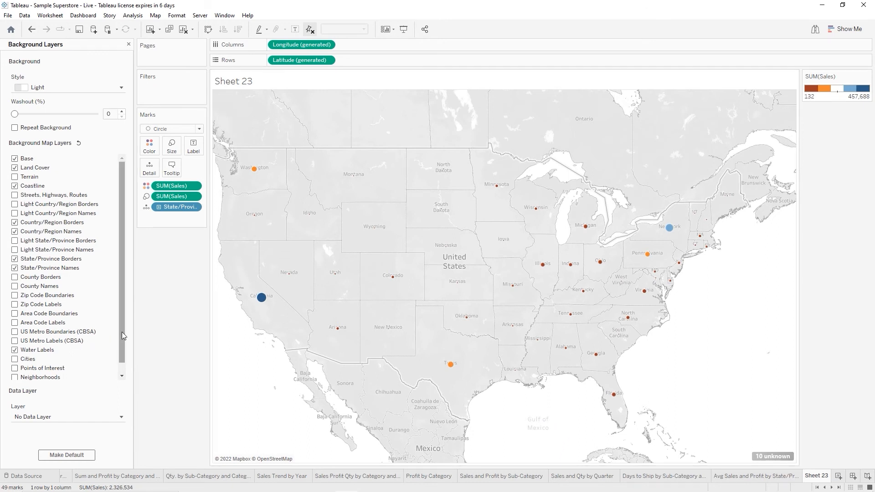
drag(122, 332, 132, 358)
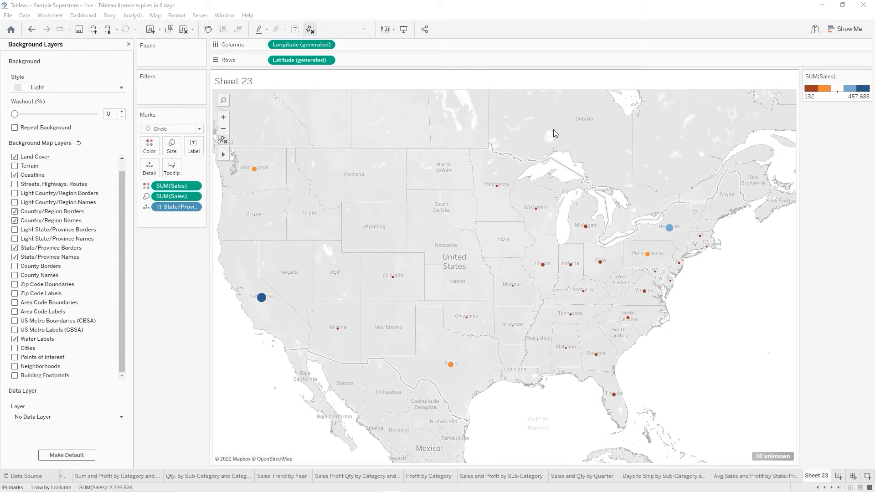
click(15, 174)
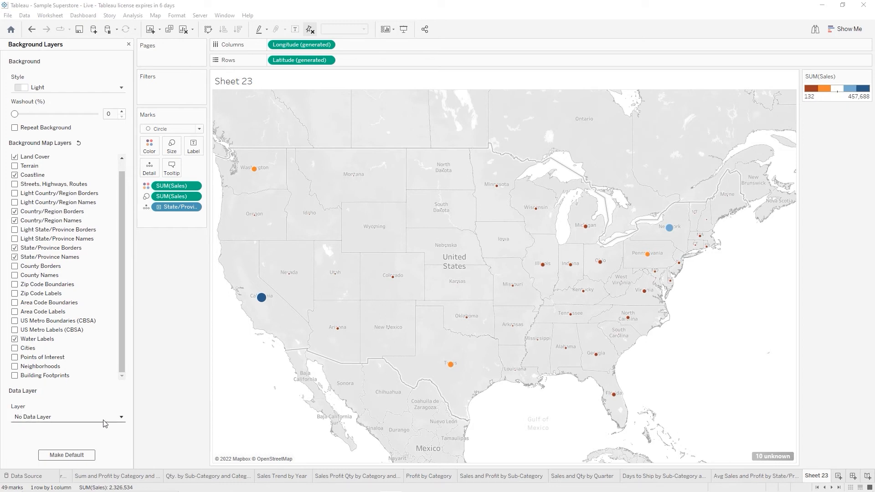
Add the US Population data layer to the map at State detail with the Orange-Blue Diverging palette
click(122, 418)
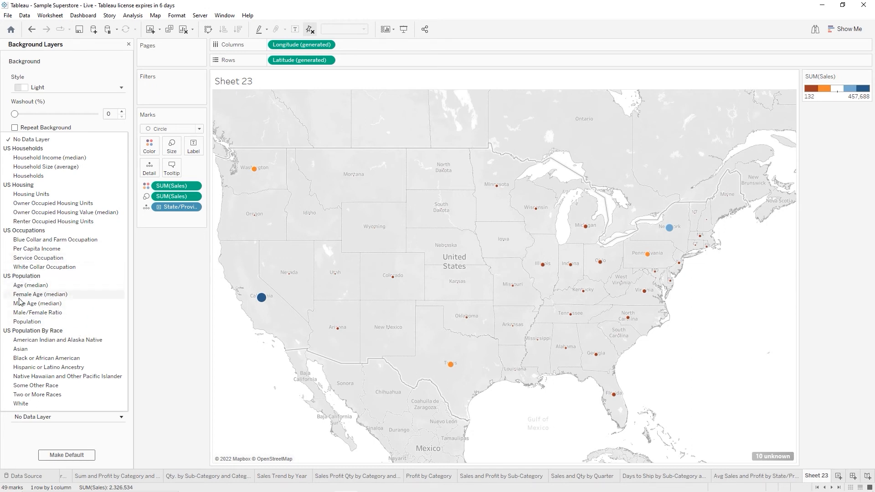
click(27, 322)
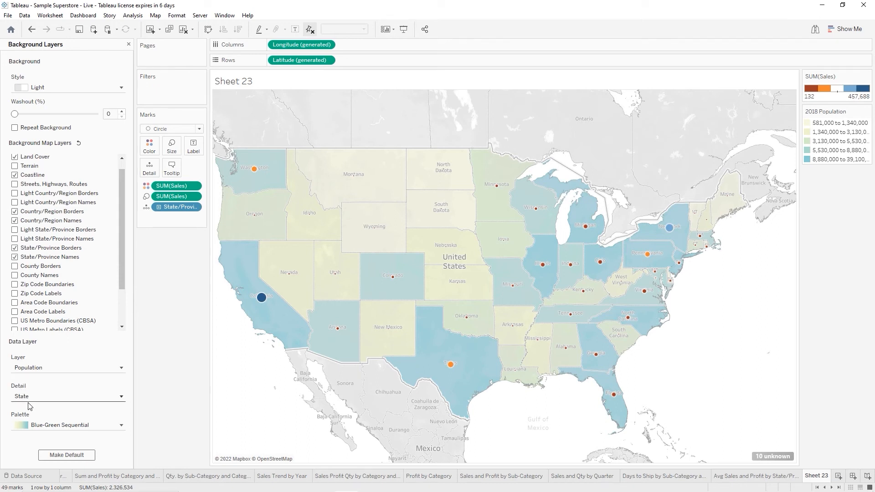
click(122, 399)
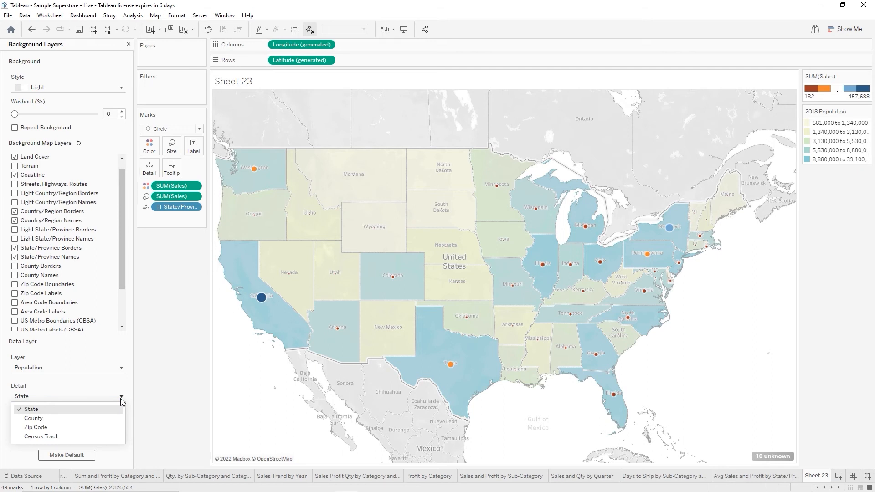
click(122, 399)
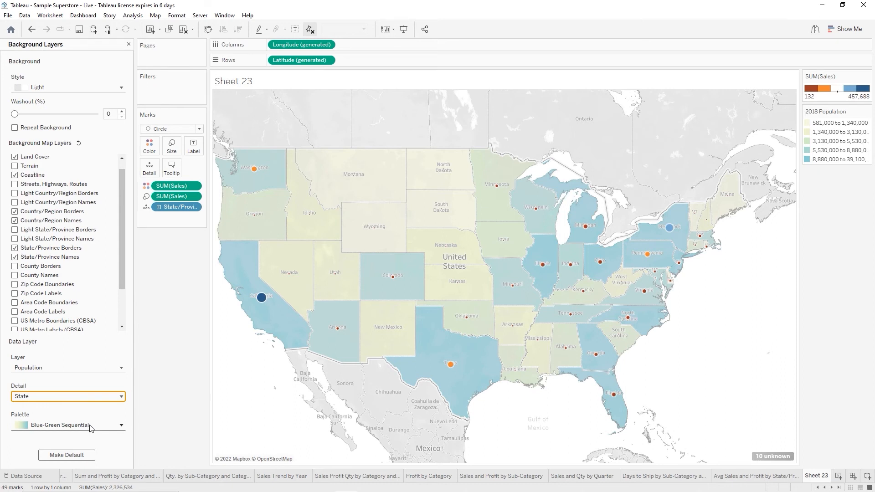
click(122, 425)
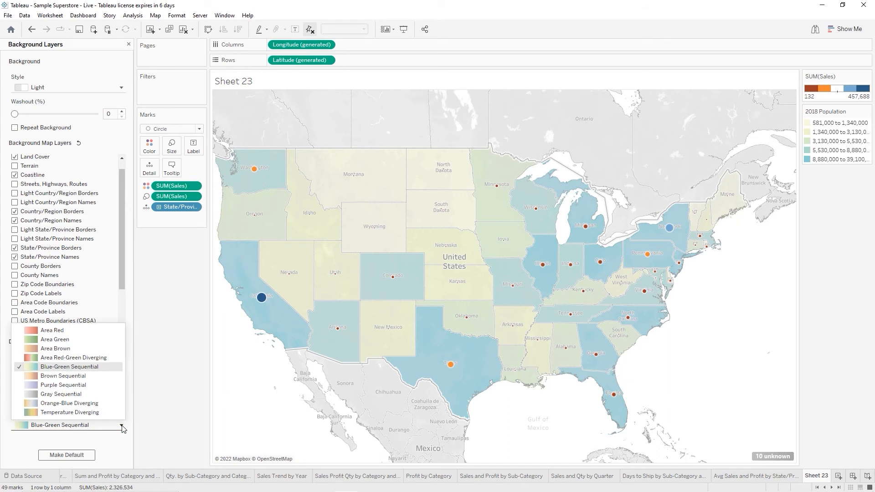
click(82, 404)
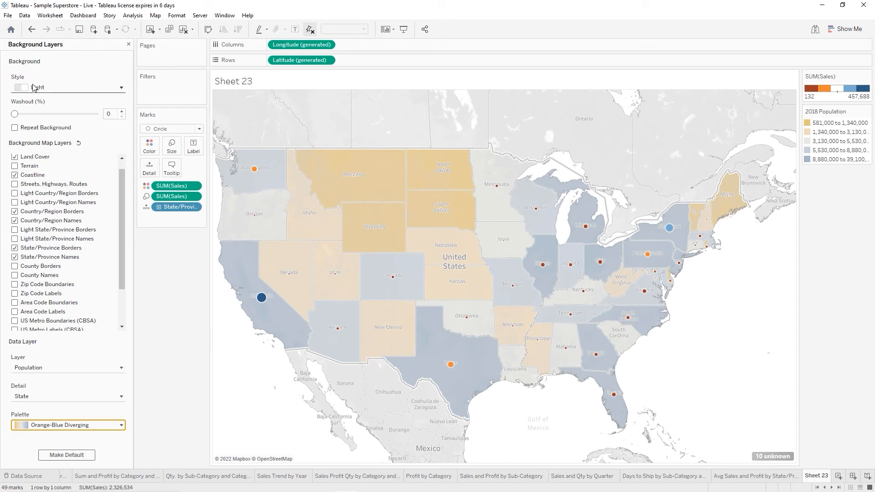
Try the Normal, Dark, Streets, Outdoors and Satellite background styles on the map in turn
click(122, 90)
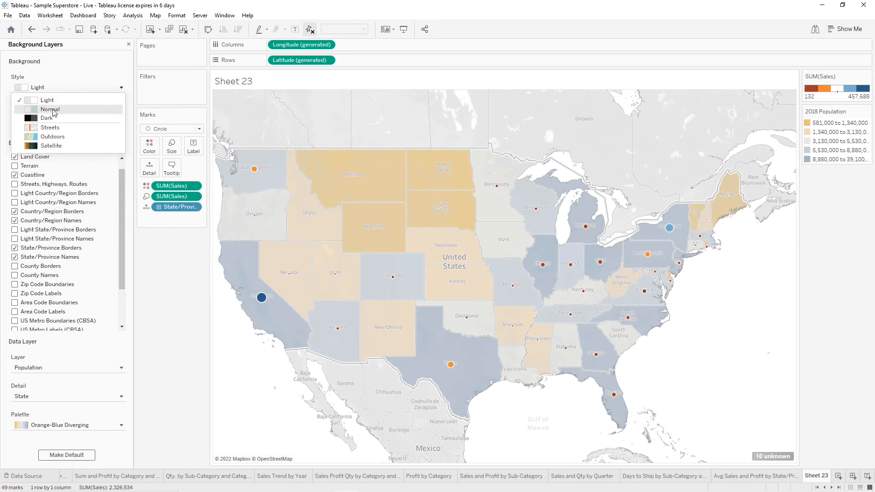
click(50, 109)
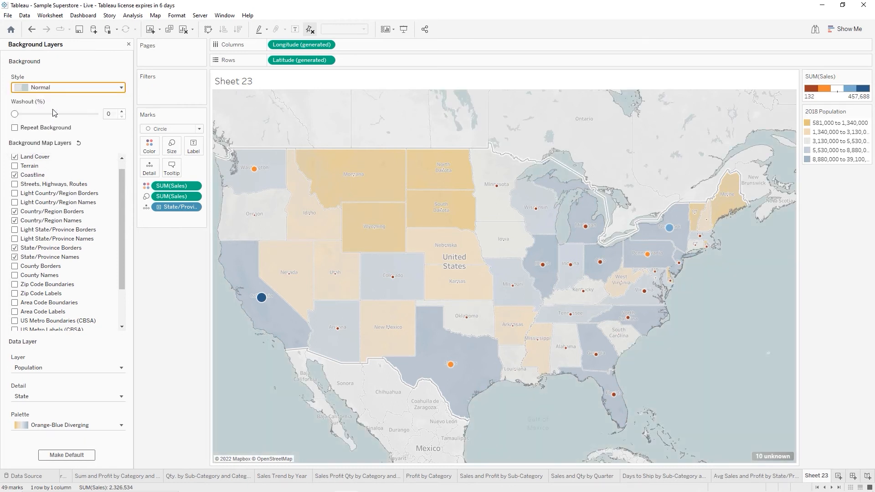
click(121, 88)
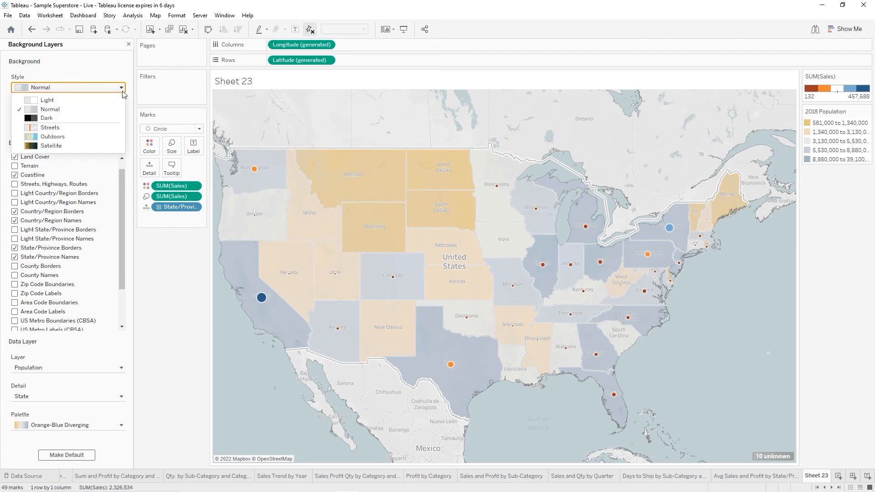
click(59, 119)
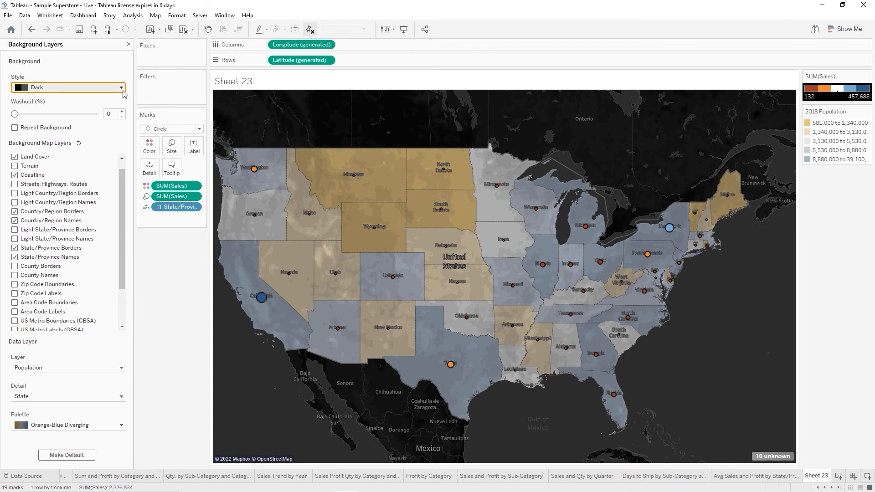
click(94, 87)
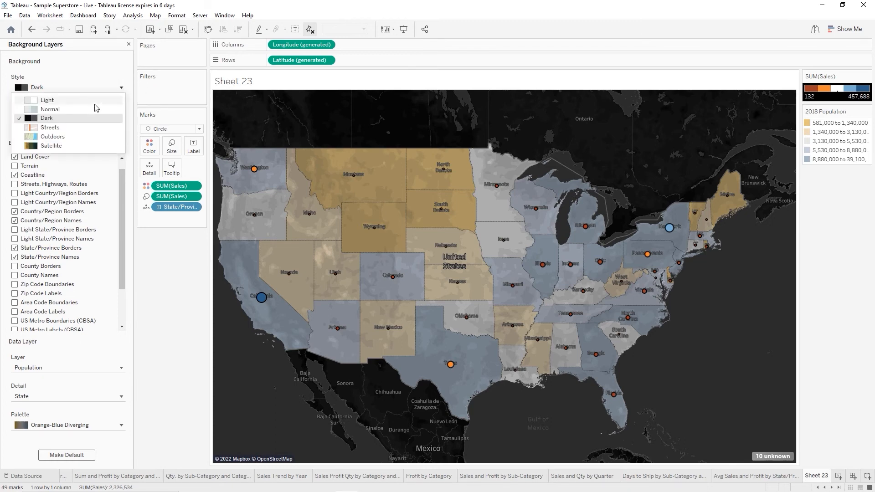
click(56, 131)
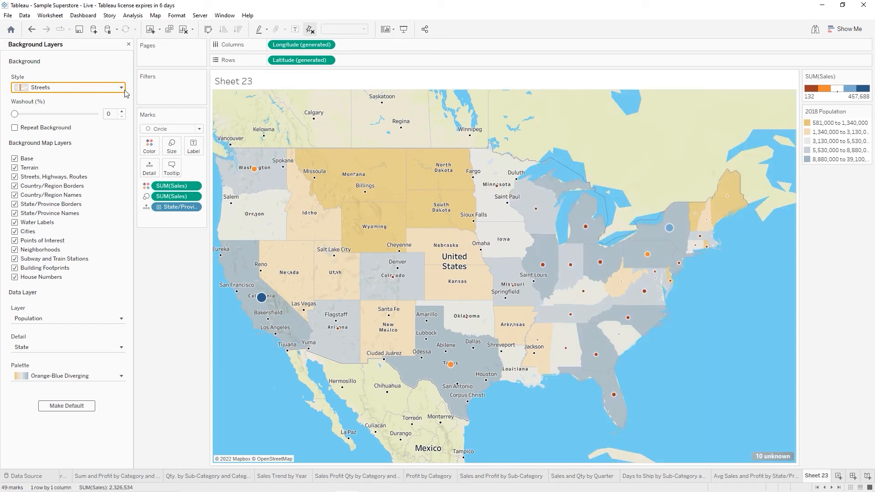
click(121, 87)
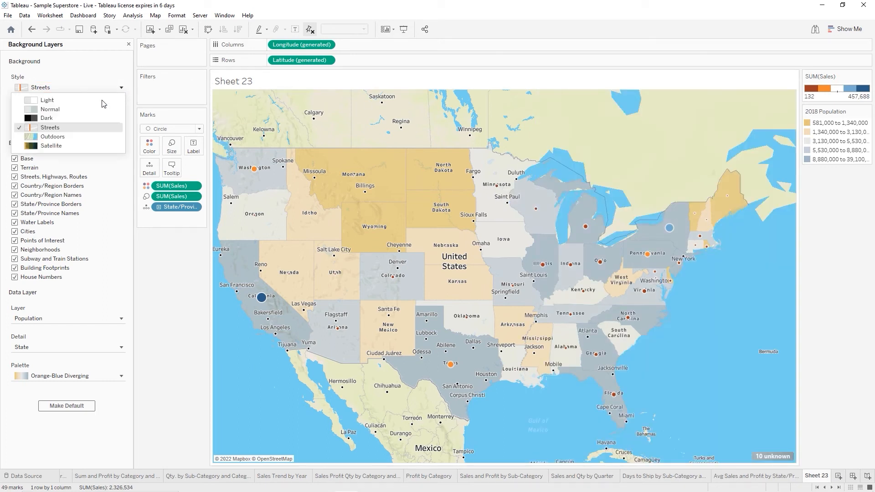
click(68, 137)
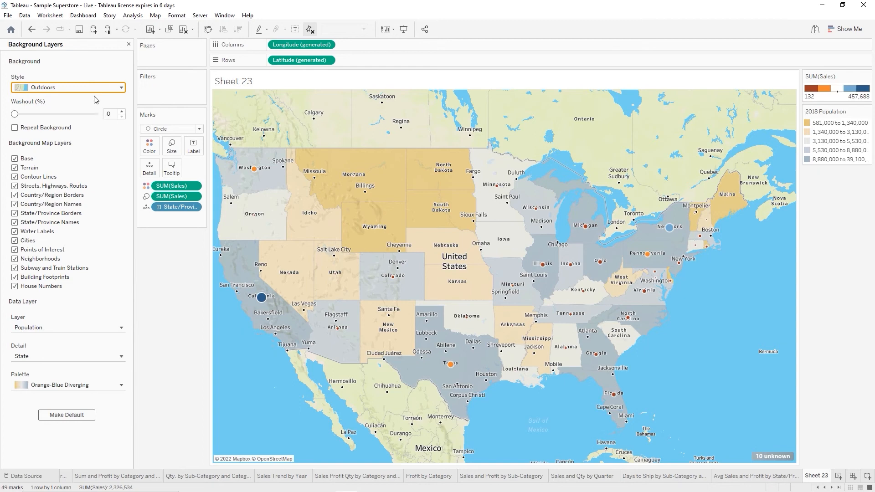
click(121, 89)
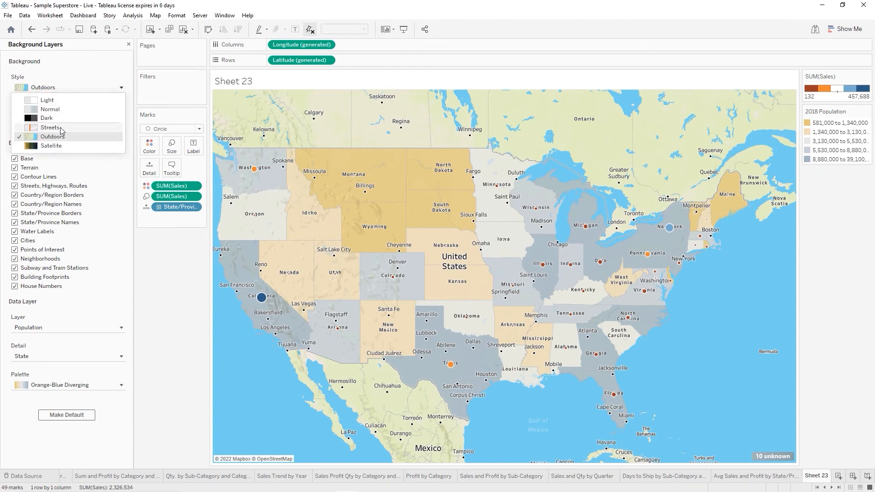
click(58, 146)
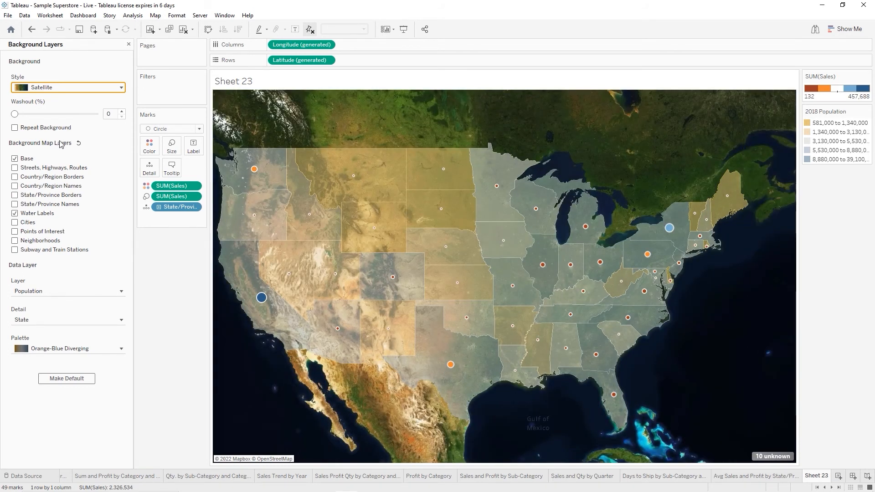
Set the map's background style to Outdoors
click(123, 91)
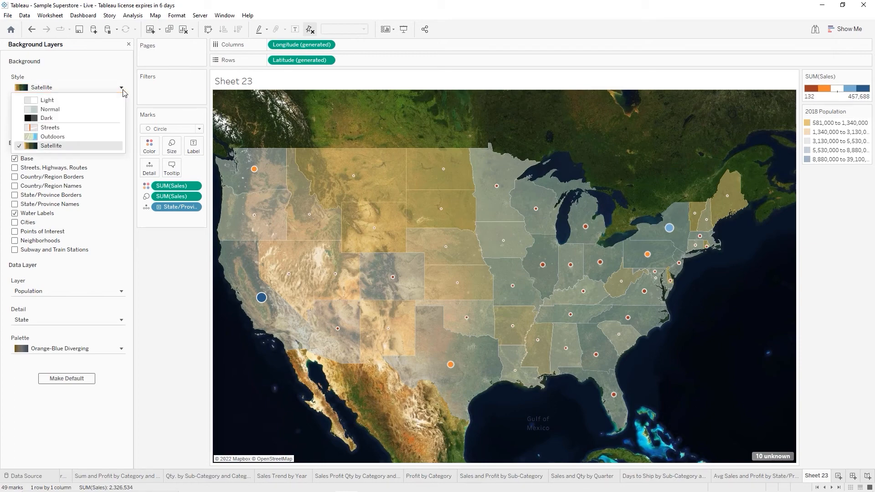
click(57, 137)
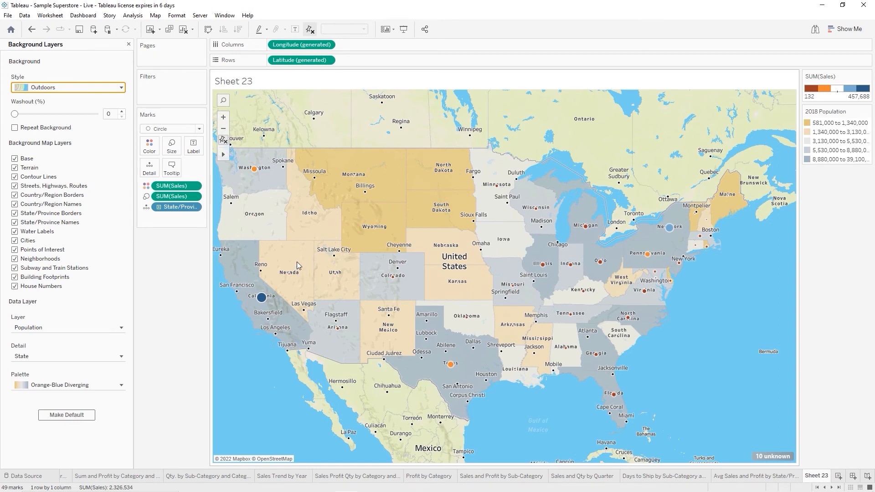
mouse_move(342, 274)
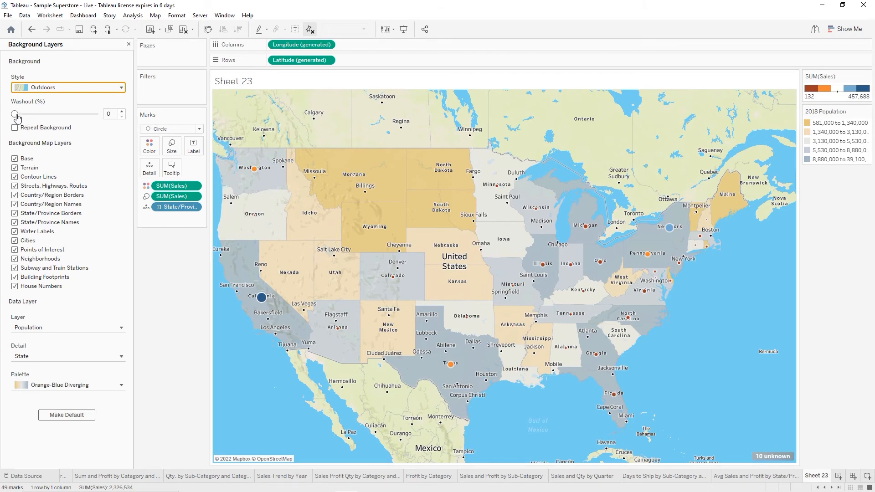
mouse_move(17, 117)
mouse_down()
mouse_move(53, 122)
mouse_move(20, 128)
mouse_up()
drag(15, 124, 13, 125)
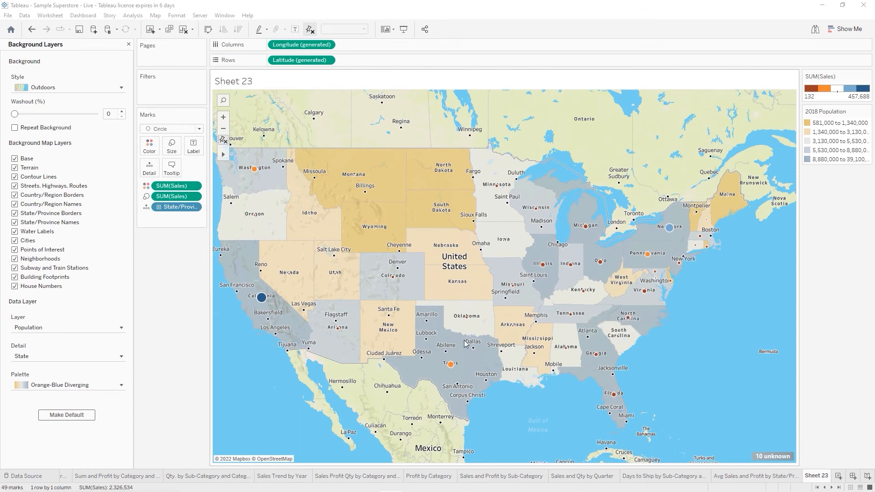
Open the location matching for the map's unknown State/Province values and examine which entries are unrecognized
click(767, 457)
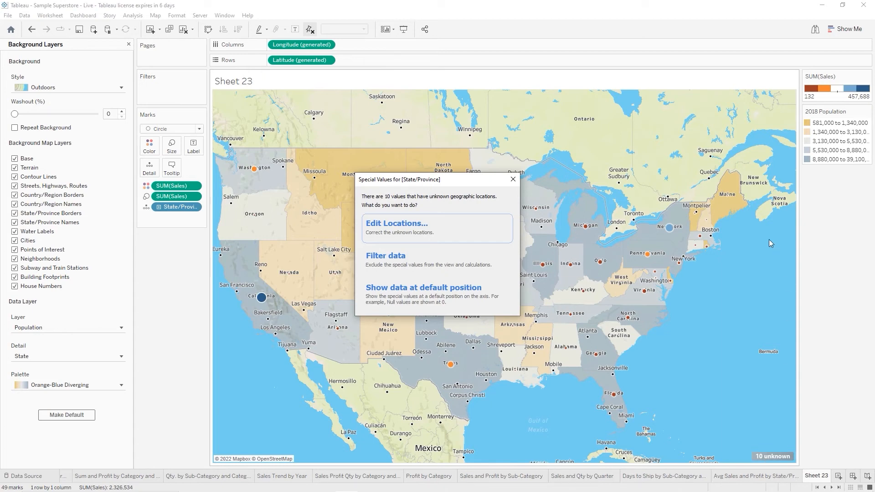
click(384, 229)
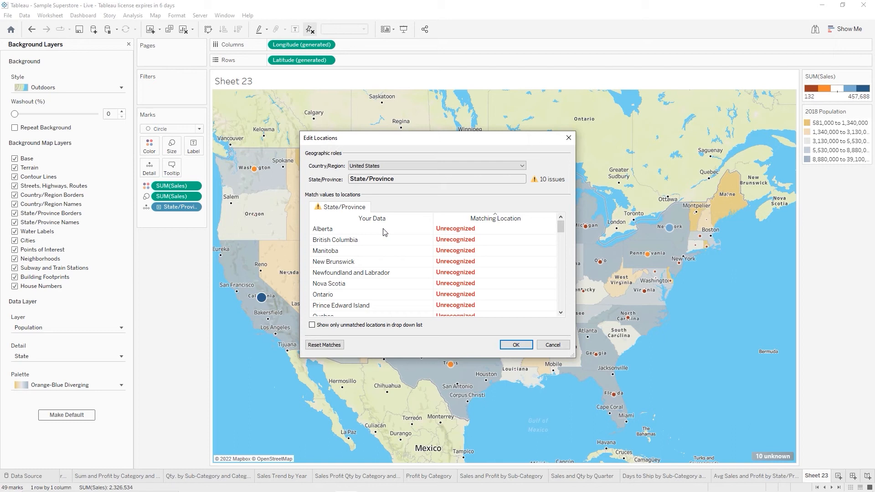
scroll(361, 237, down, 2)
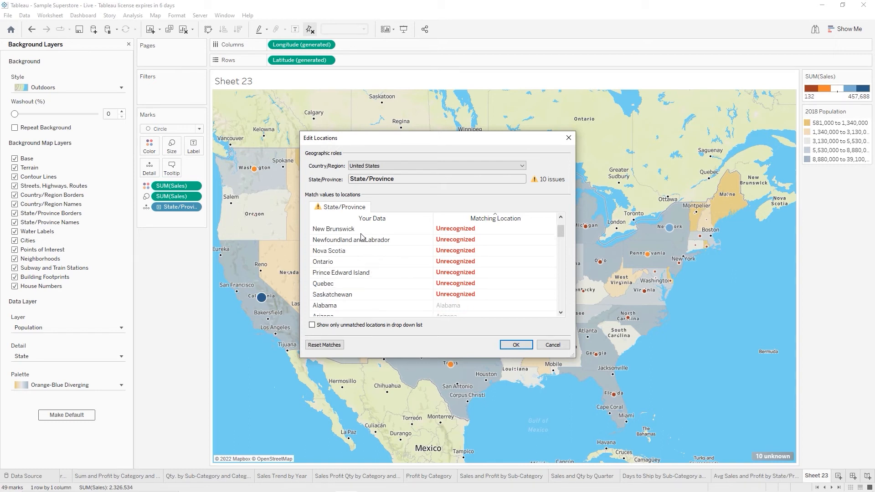
scroll(361, 236, up, 2)
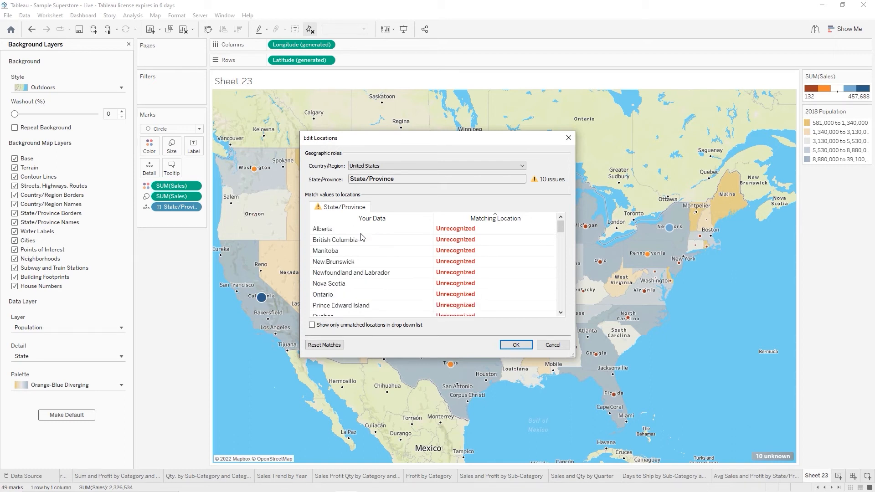
scroll(361, 237, down, 1)
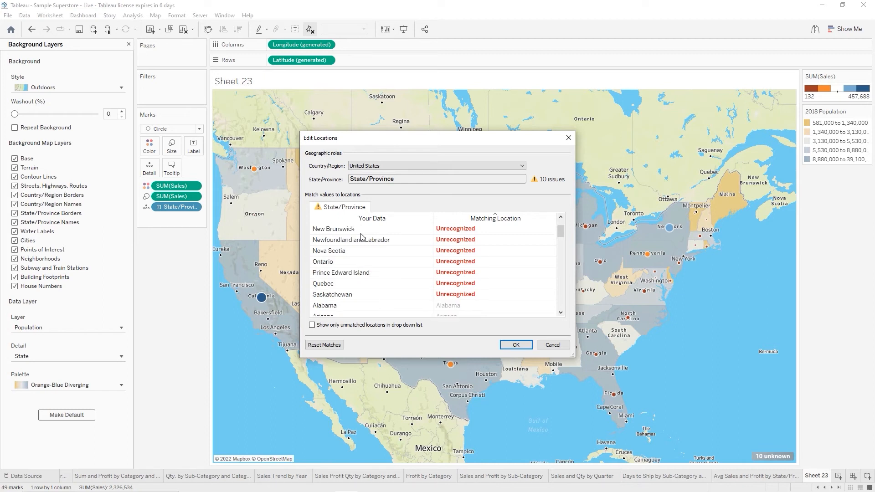
scroll(374, 282, up, 1)
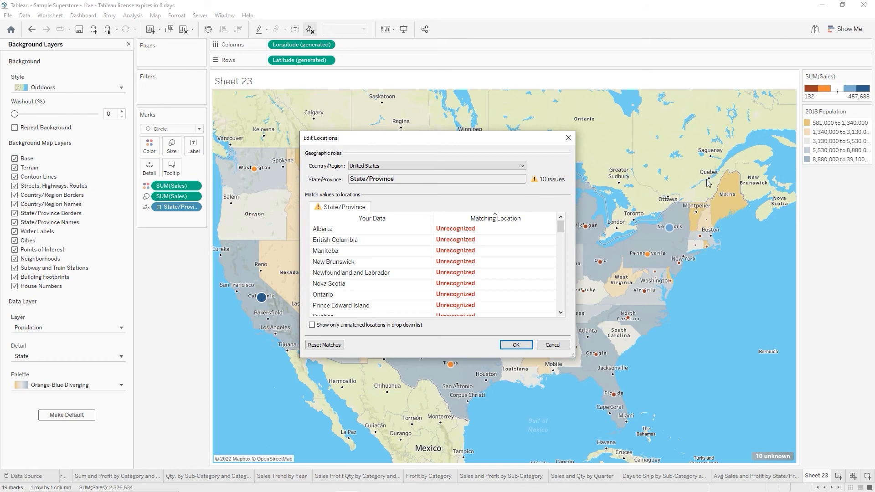
click(517, 346)
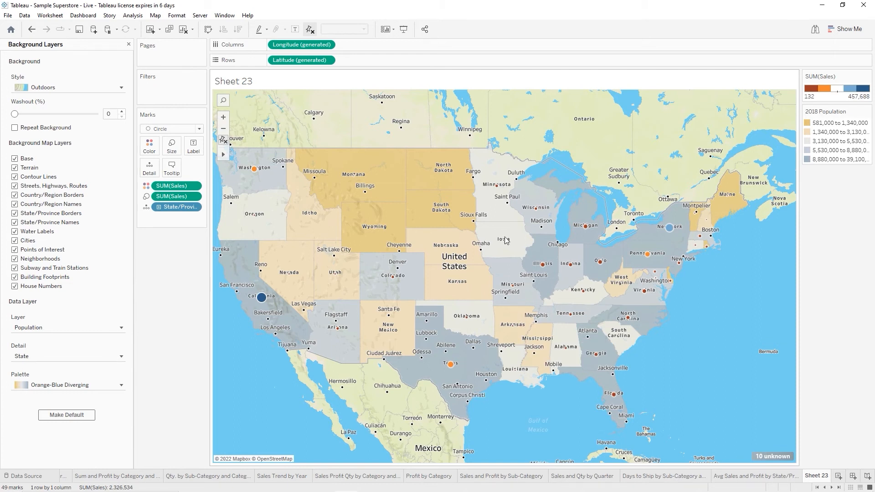
Close the background layer settings and start a State/Province filter on Sheet 23 with all values deselected
click(129, 45)
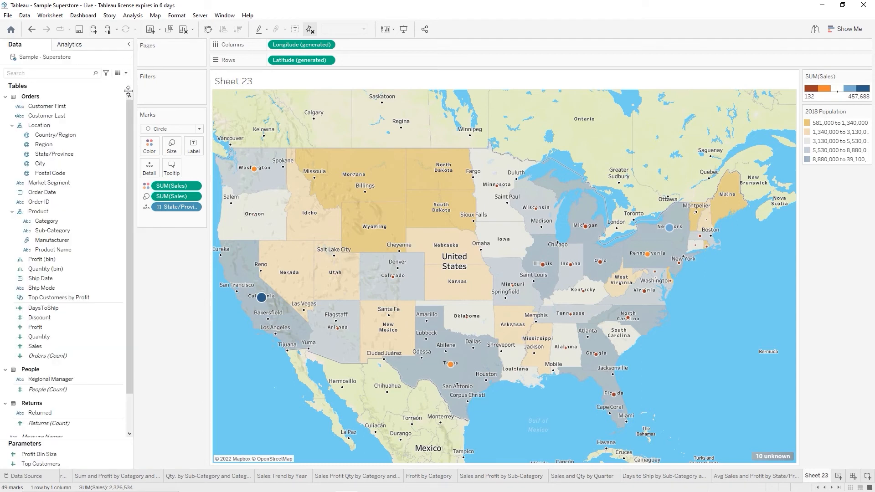
click(105, 183)
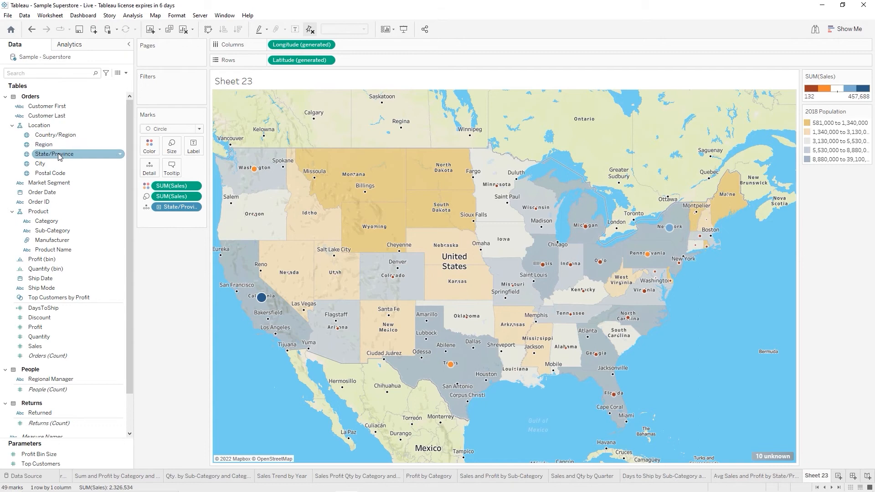
mouse_move(58, 158)
mouse_down()
mouse_move(130, 119)
mouse_move(156, 83)
mouse_up()
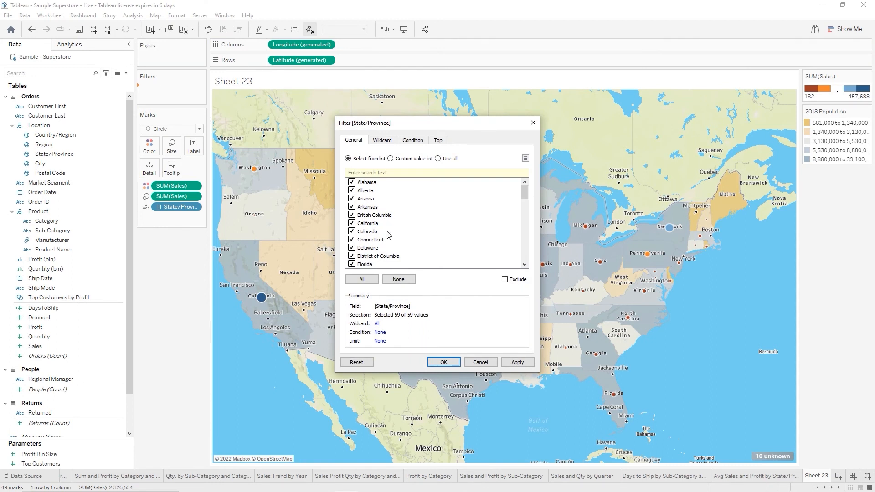
click(399, 279)
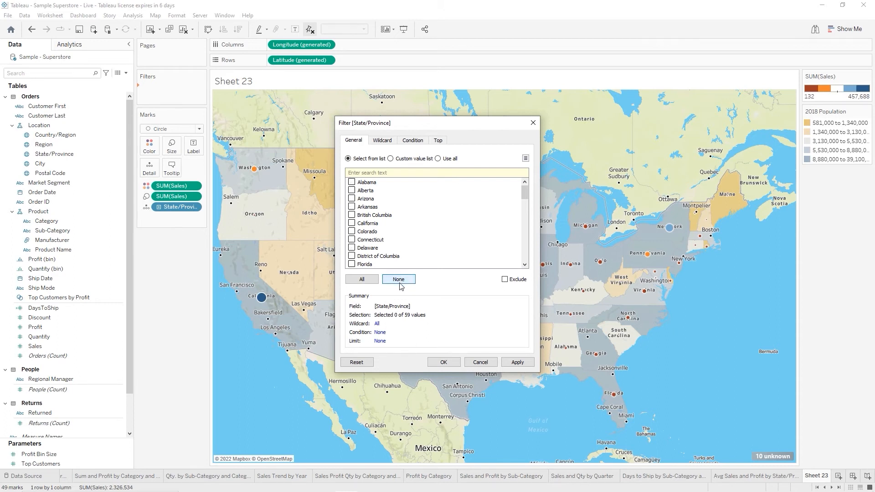
Select Alberta, British Columbia, Manitoba, New Brunswick, Newfoundland and Labrador, Nova Scotia, Ontario and Prince Edward Island in the State/Province filter
click(352, 190)
scroll(383, 236, down, 4)
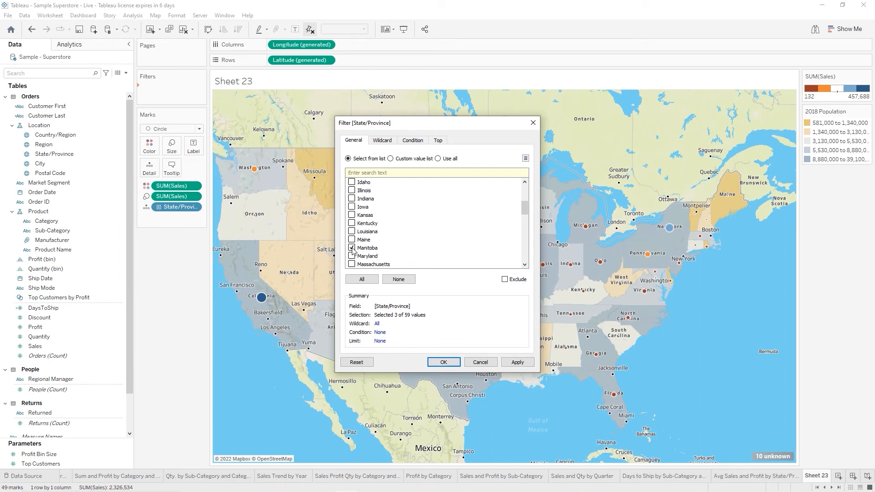
scroll(355, 246, down, 4)
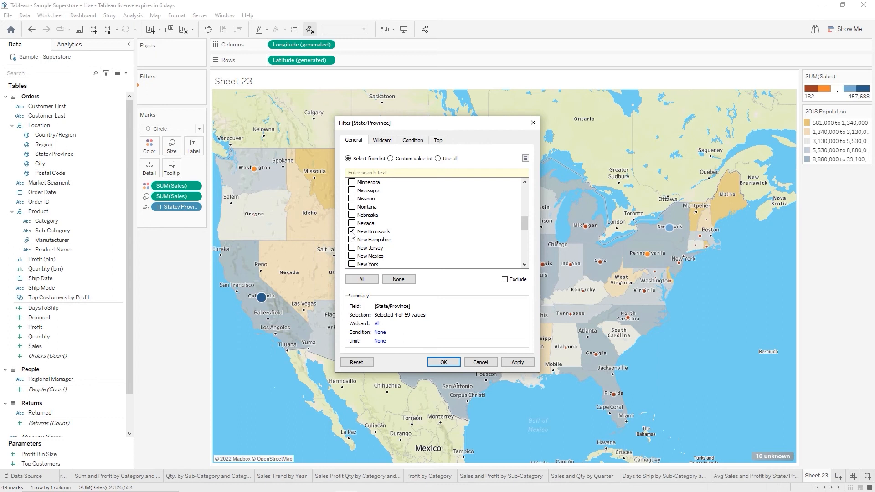
scroll(353, 232, down, 2)
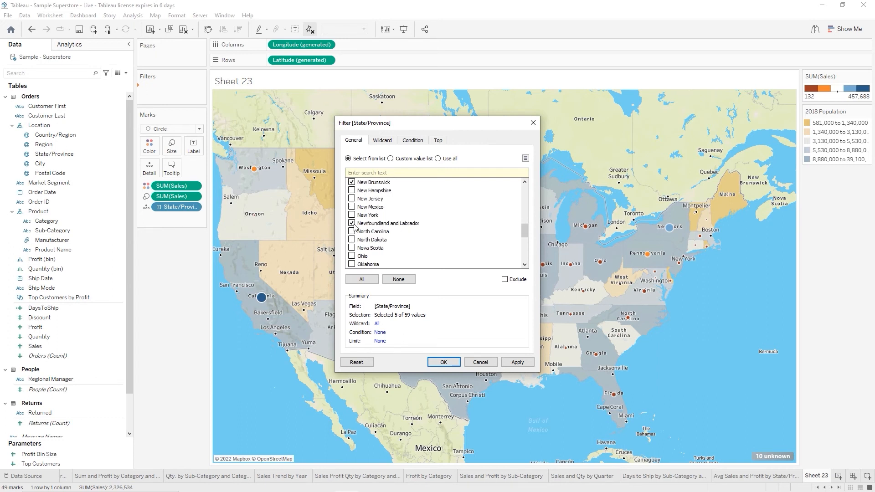
click(352, 248)
scroll(389, 244, down, 3)
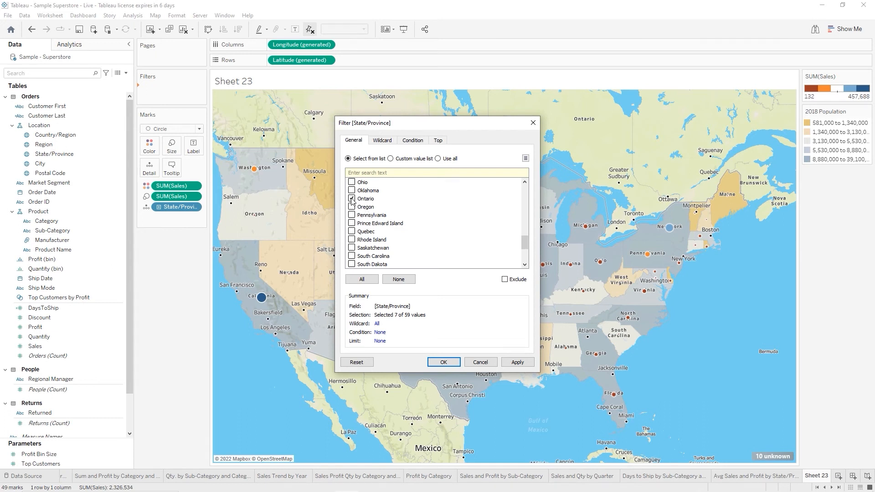
click(351, 223)
scroll(395, 228, down, 1)
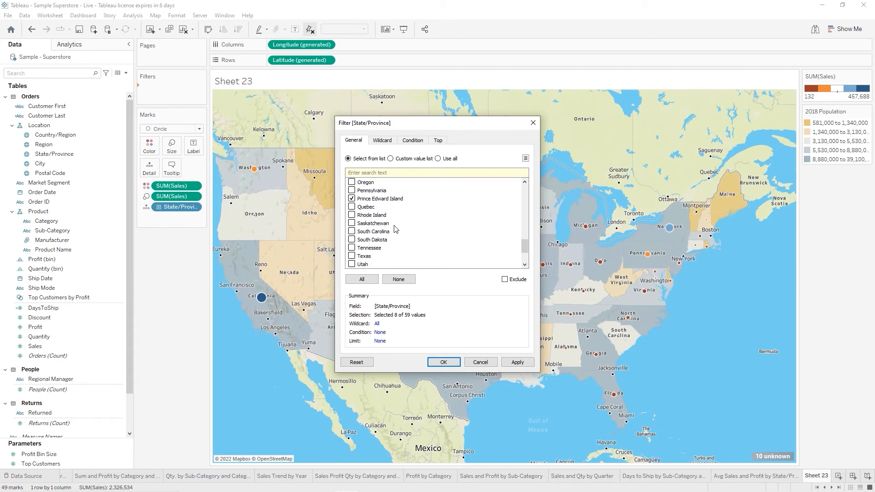
Add Quebec and Saskatchewan to the filter selection and apply the filter so that it excludes all selected provinces
click(351, 208)
click(352, 225)
click(504, 279)
click(518, 362)
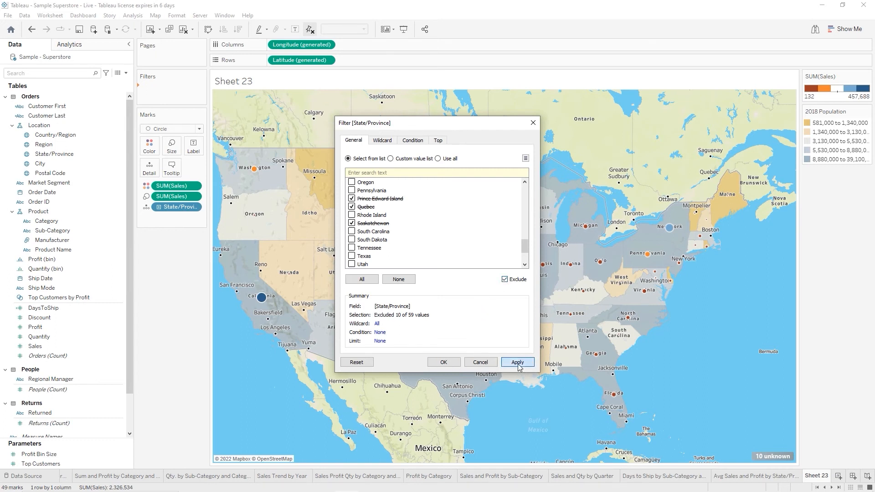
click(444, 363)
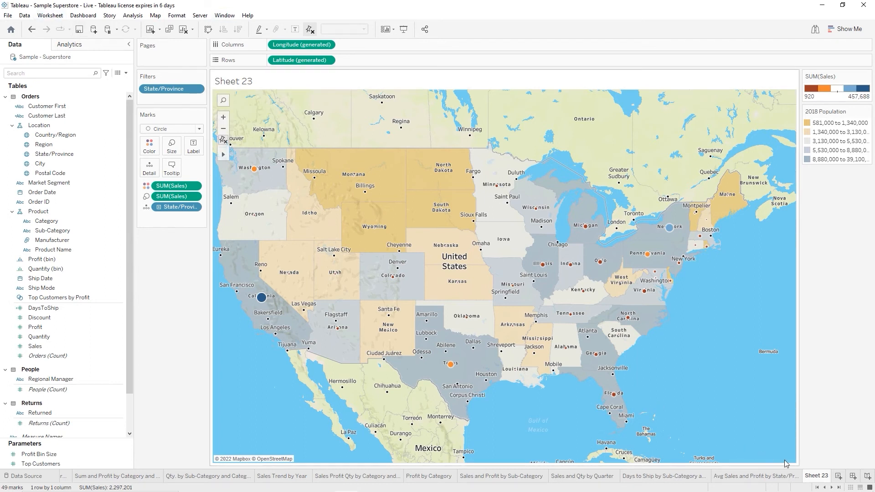
Add a new blank worksheet after Sheet 23
mouse_move(824, 482)
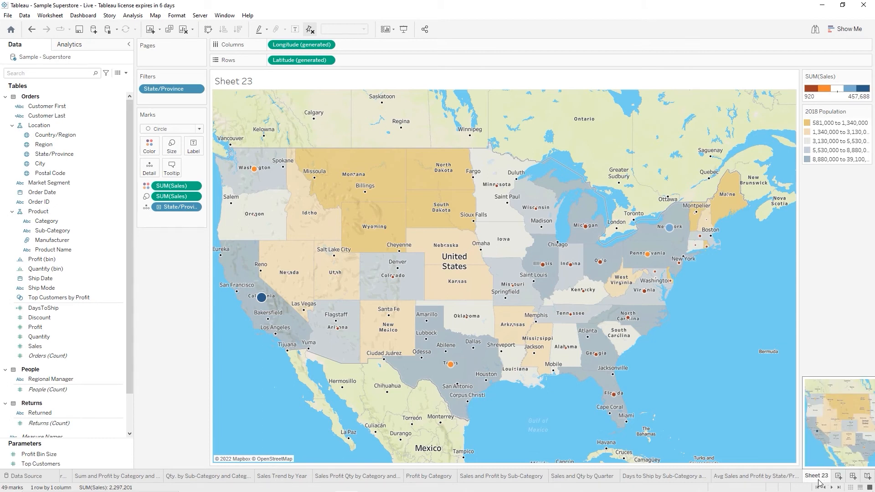
key(ctrl+m)
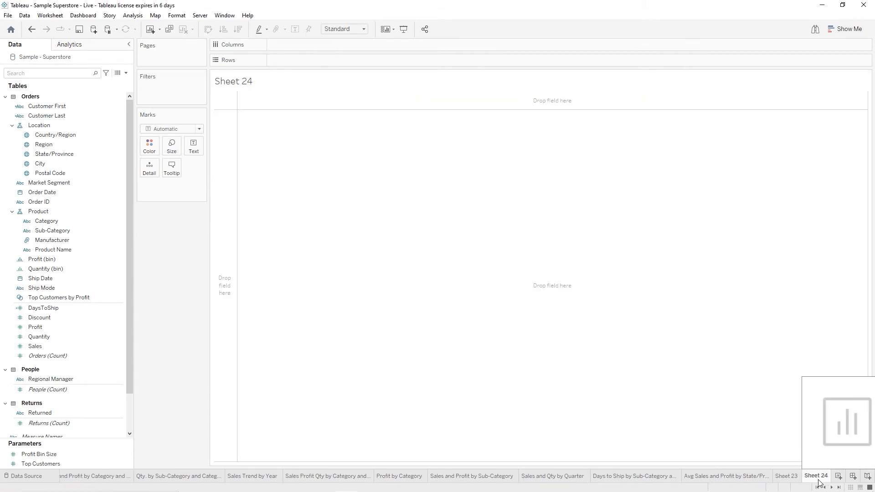
mouse_move(792, 478)
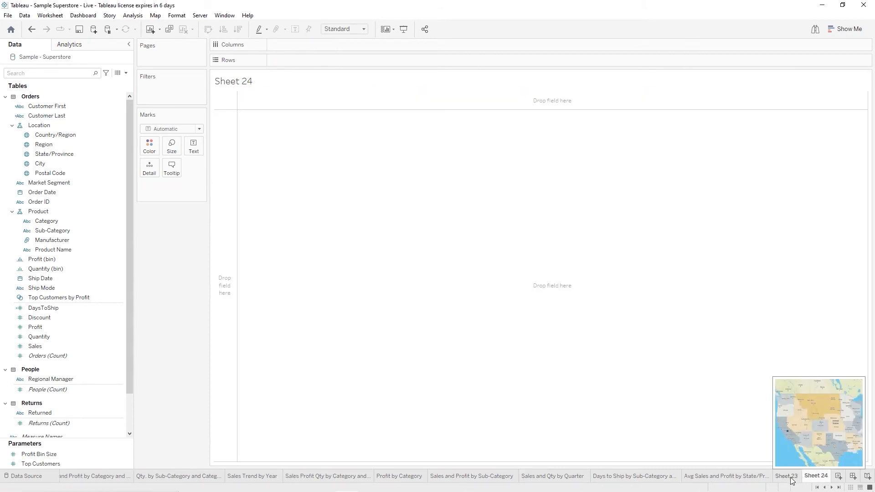
Rename the Sheet 23 worksheet as "Sales by State" and return to Sheet 24
click(789, 481)
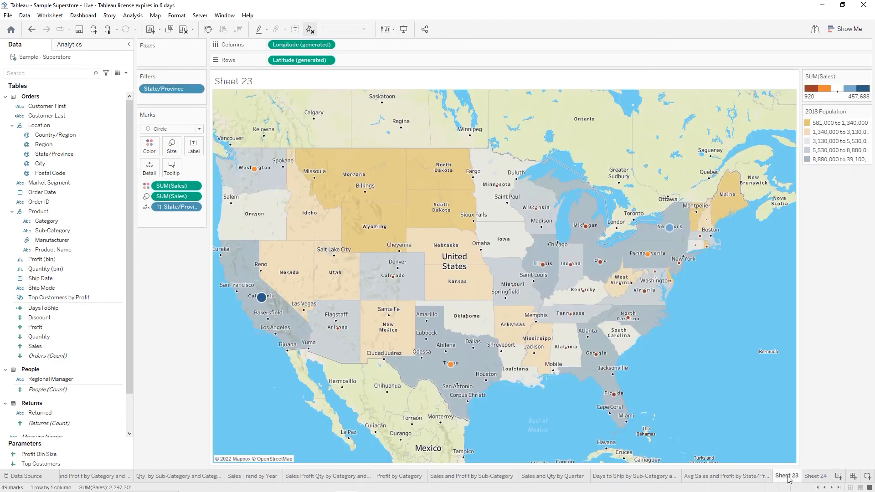
double_click(787, 479)
mouse_move(788, 472)
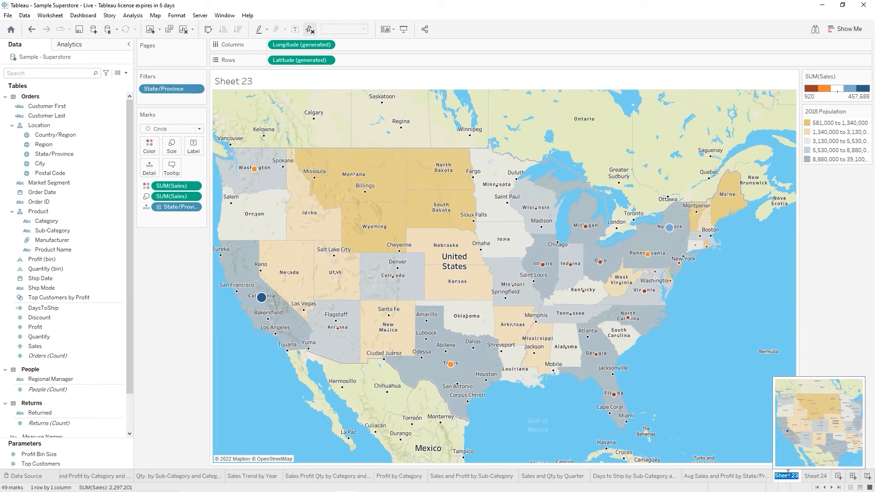
text(Sales by State)
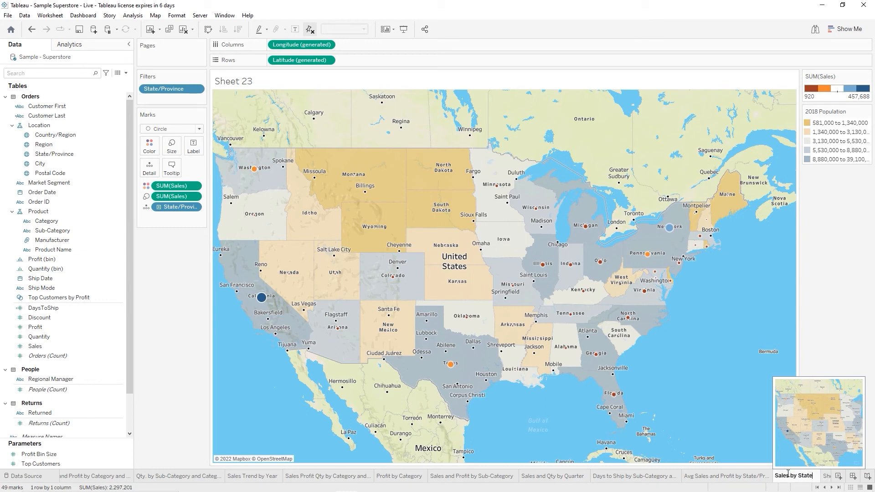
key(Return)
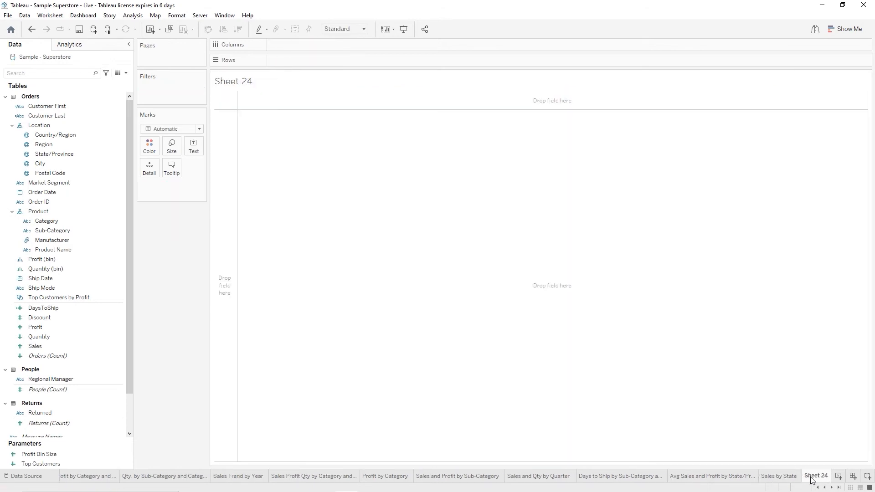
mouse_move(811, 480)
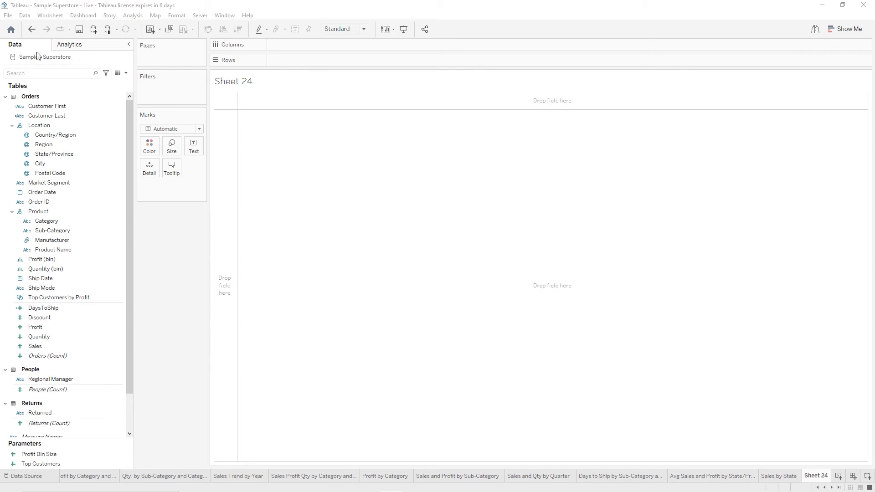
Add Country/Region and State/Province together as mark details on Sheet 24 and change the view to a filled map
click(90, 137)
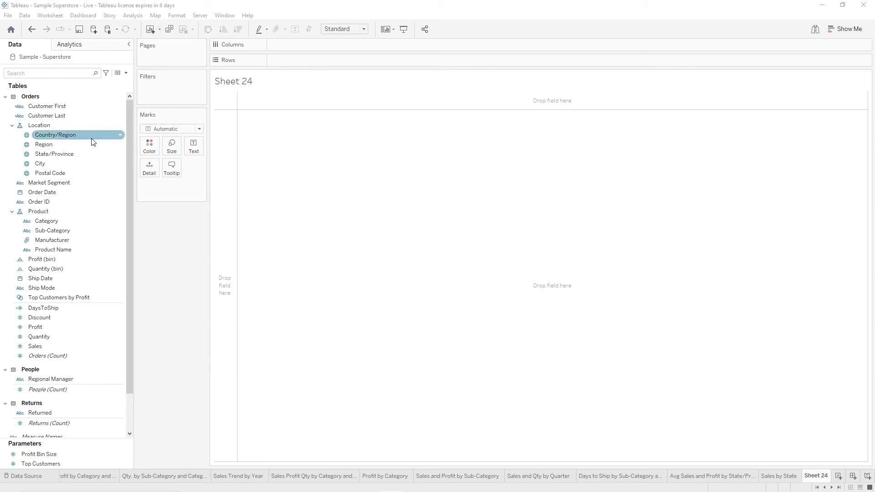
ctrl+click(60, 156)
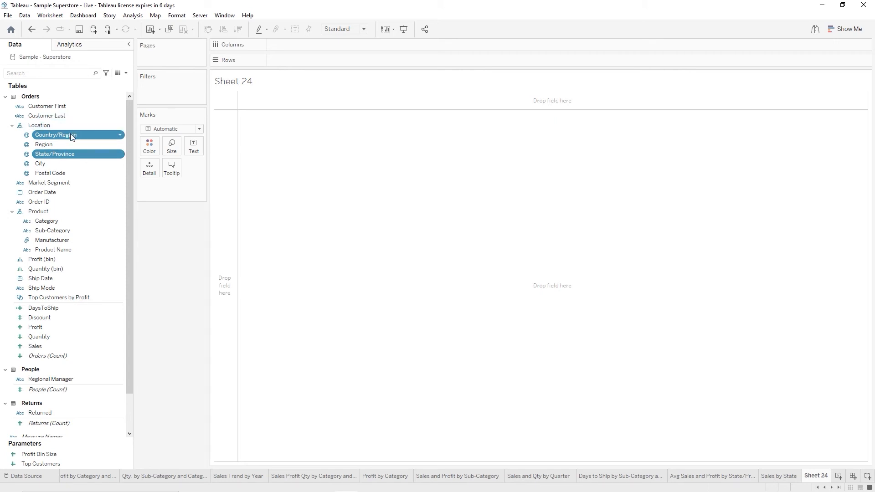
drag(72, 136, 150, 171)
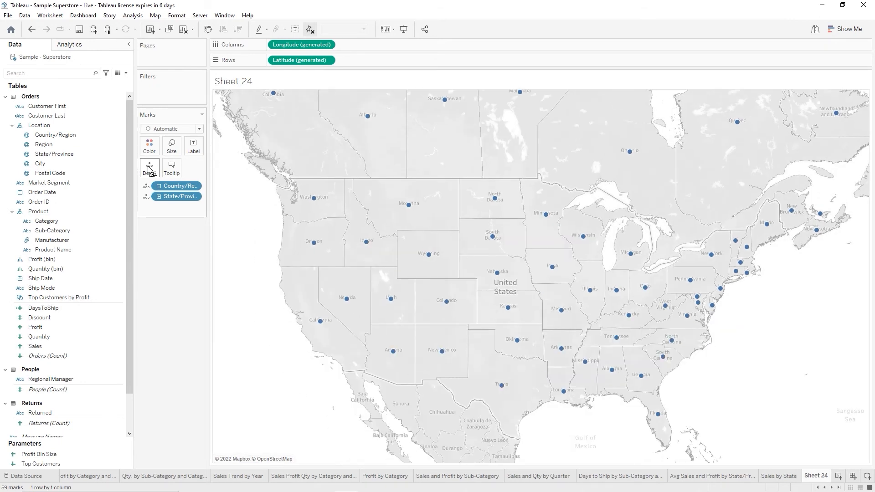
click(838, 29)
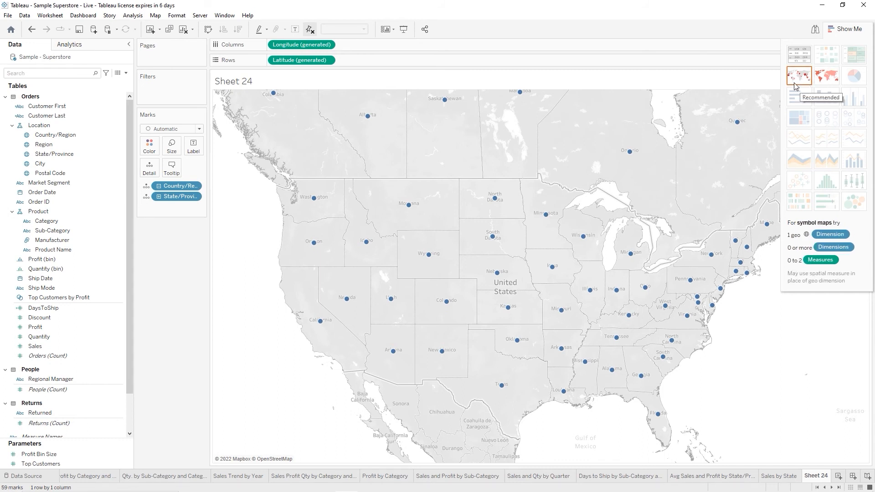
click(829, 77)
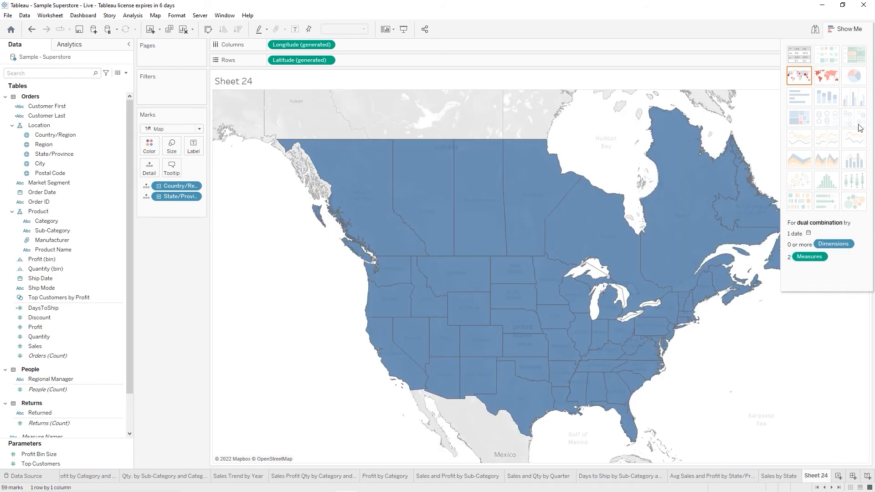
click(846, 30)
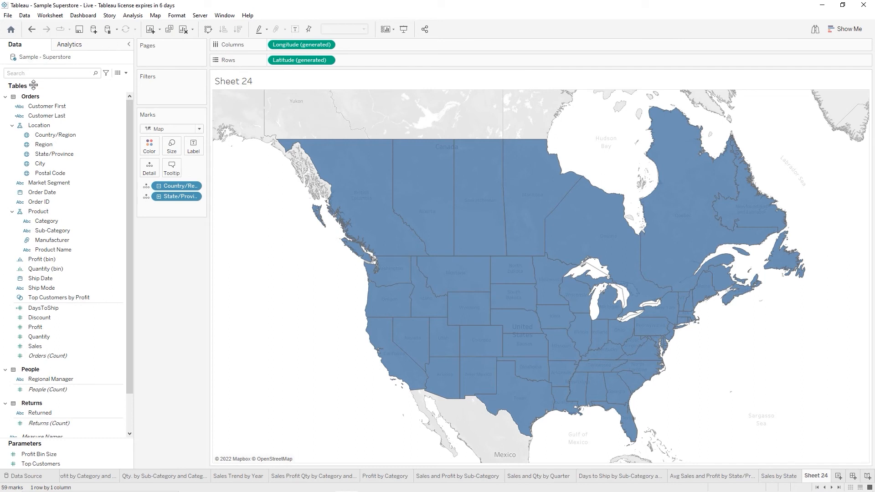
Turn off the State/Province Names background map layer and label the map's marks with the State/Province field
click(155, 15)
click(182, 81)
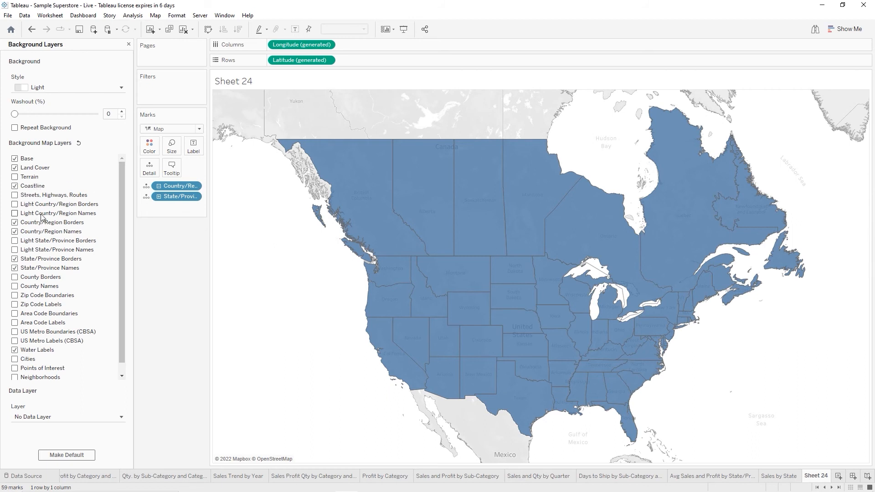
click(15, 268)
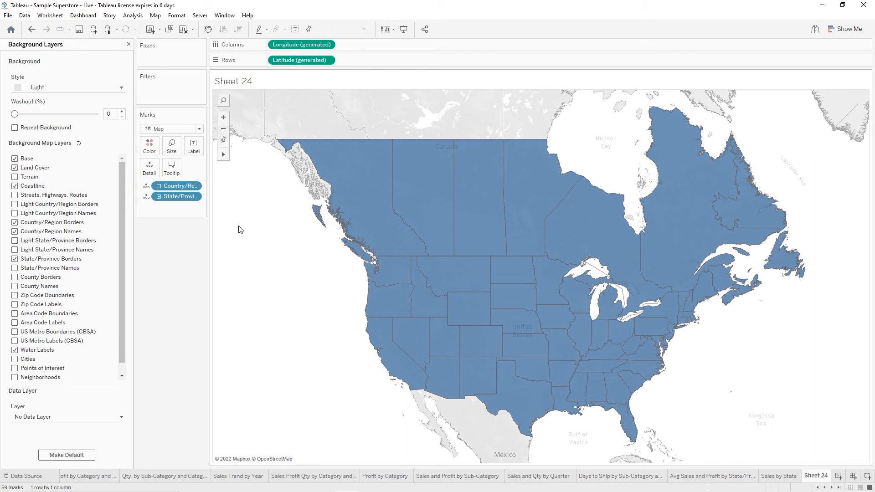
click(129, 45)
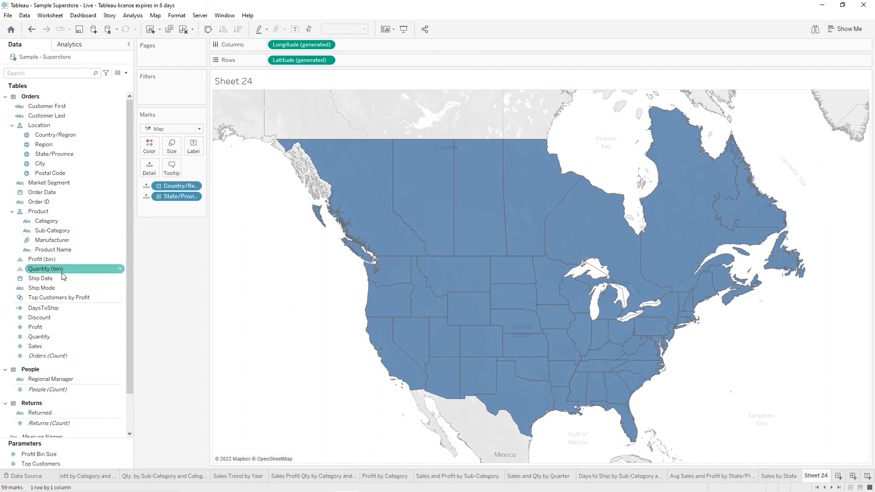
drag(43, 158, 150, 175)
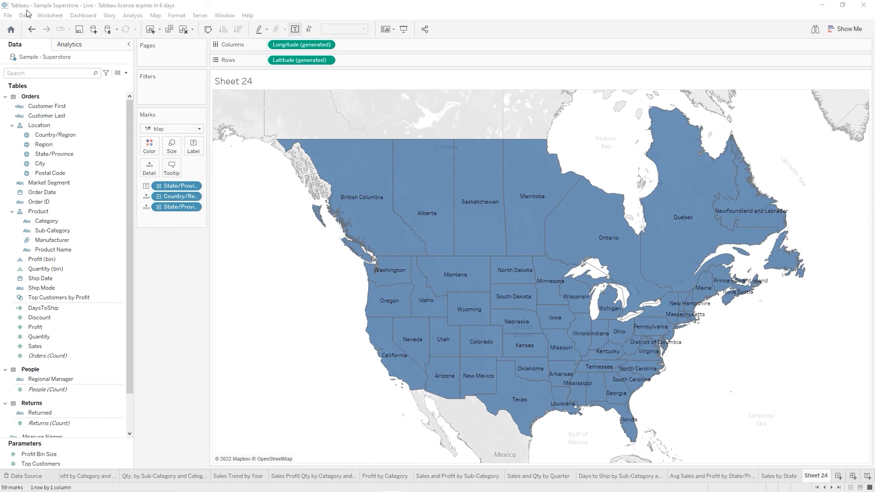
Create a calculated field named CustomerCount with the formula COUNTD([Customer Last])
click(138, 18)
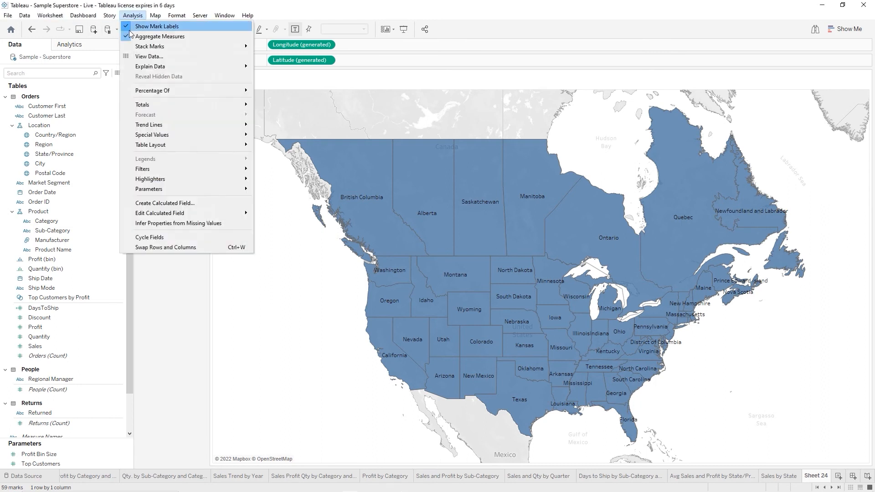
click(169, 203)
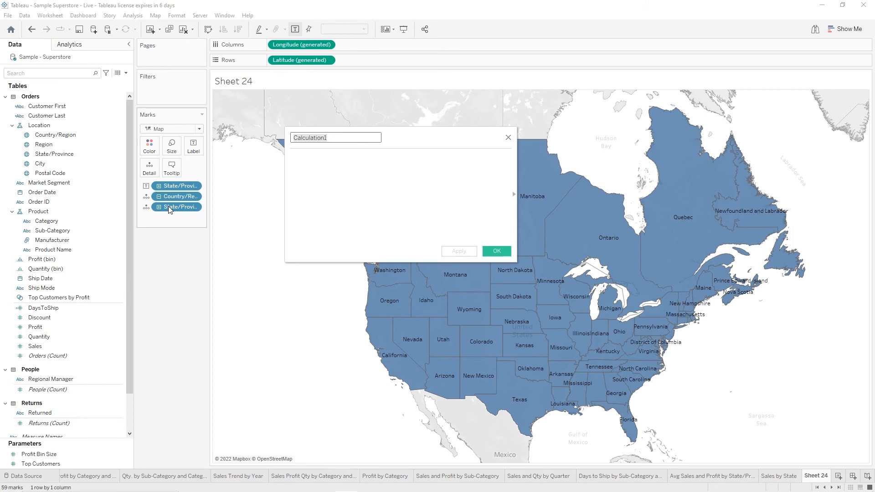
text(Cus)
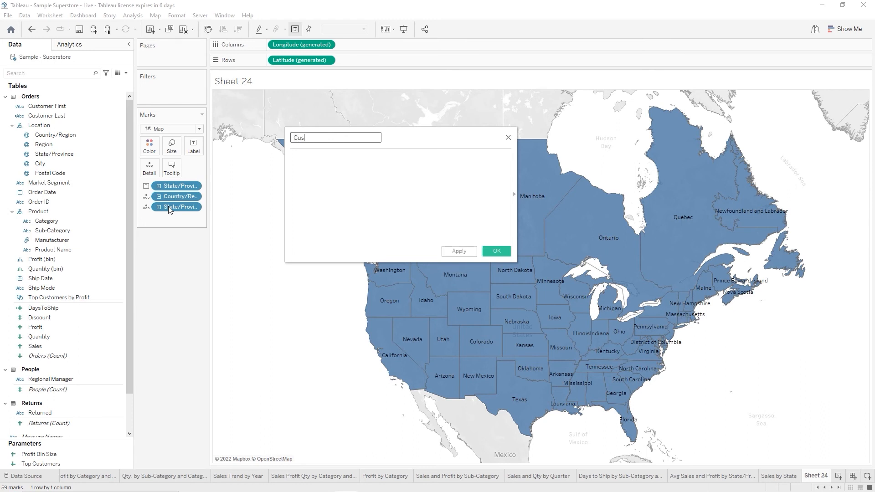
text(tomerCount)
key(Tab)
text(cou)
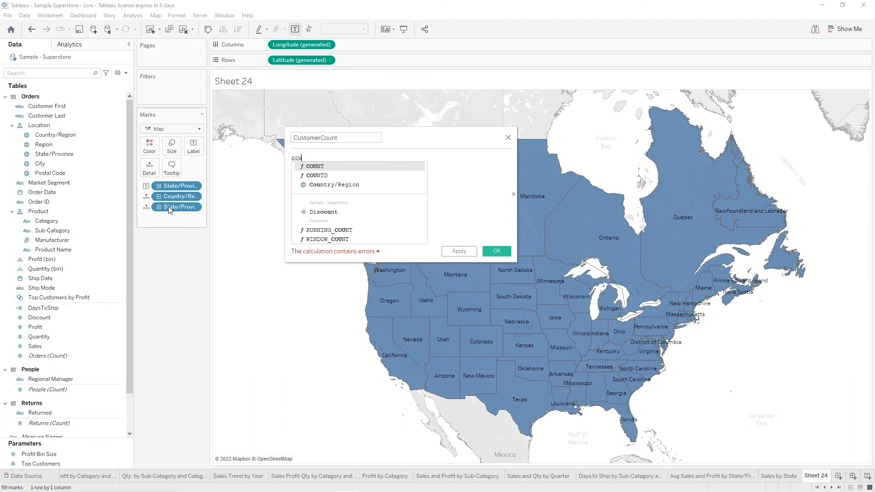
key(Down)
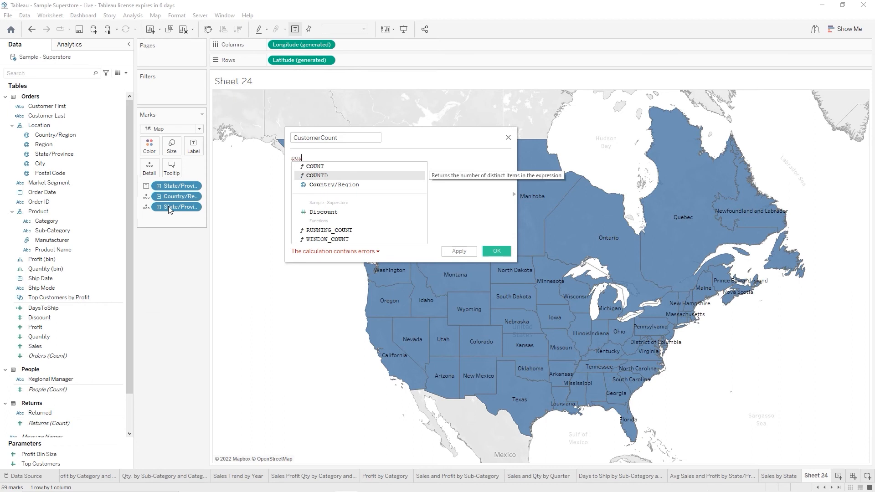
key(Return)
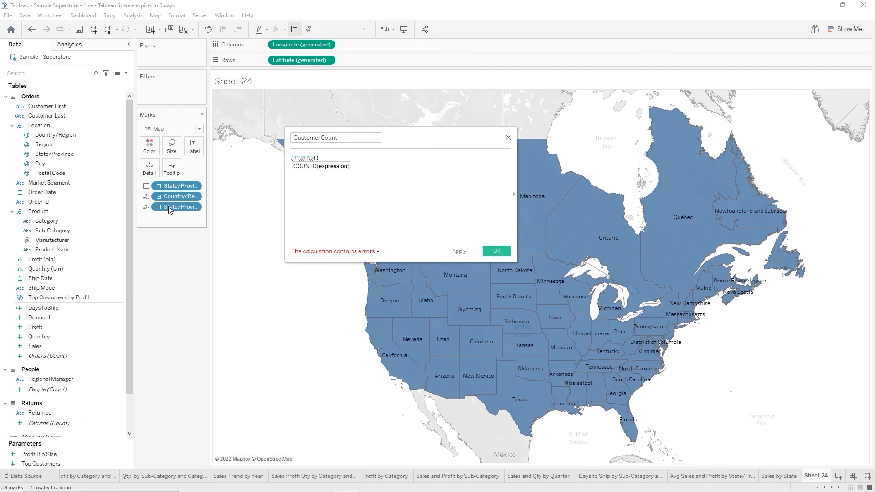
text(cu)
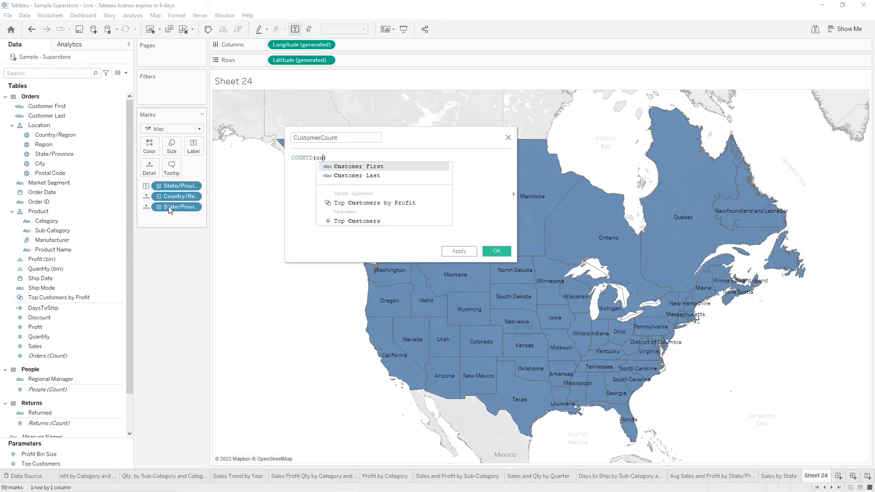
key(Down)
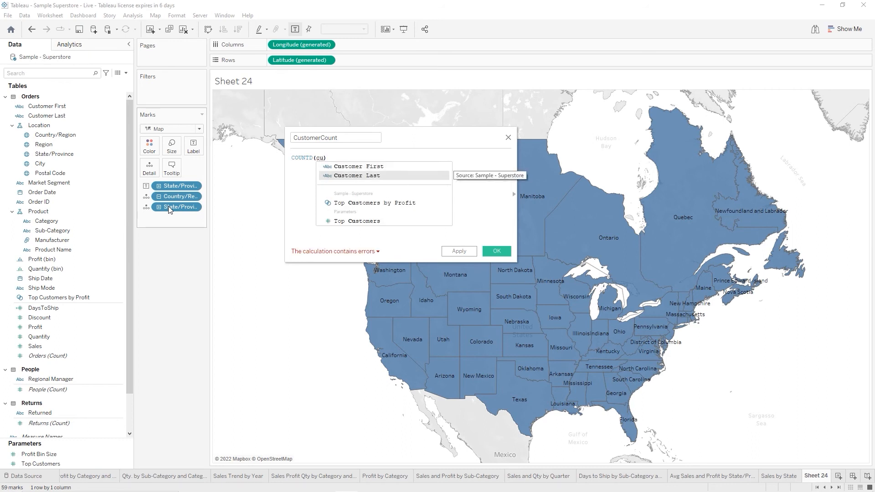
key(Return)
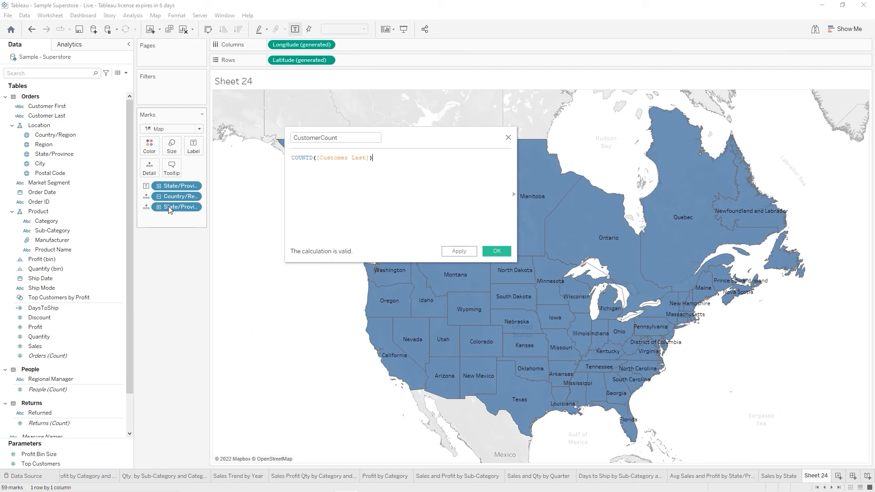
click(499, 250)
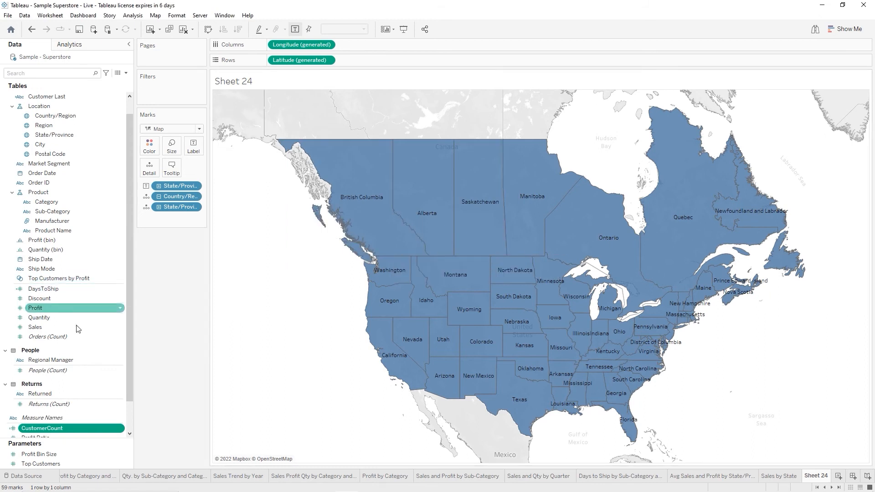
Color the filled map by CustomerCount and also add CustomerCount to the marks' detail
drag(127, 360, 127, 395)
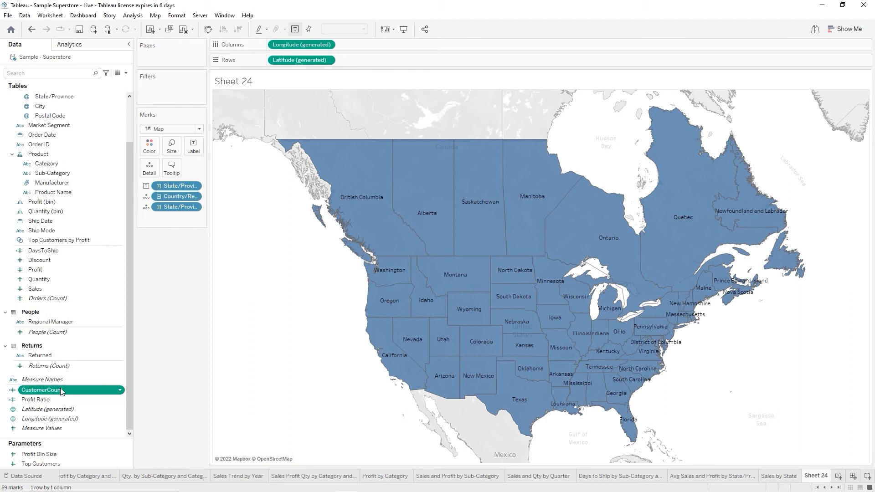
drag(83, 385, 150, 145)
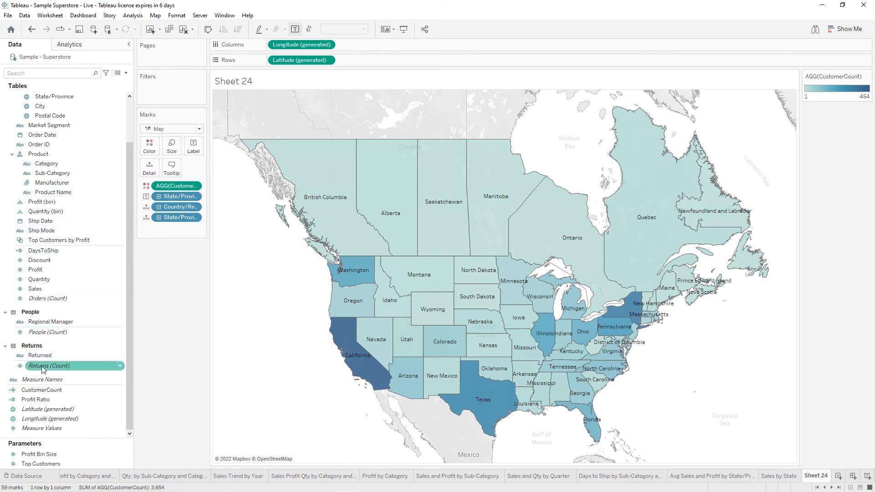
drag(41, 391, 151, 173)
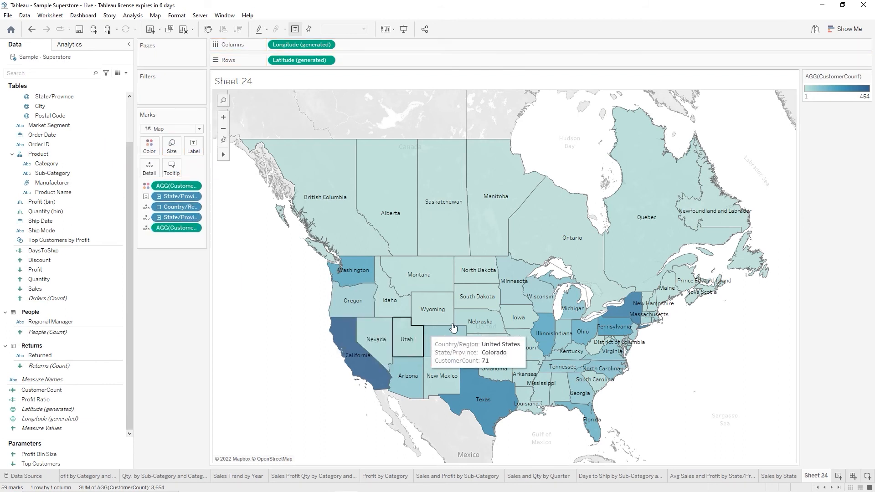
mouse_move(433, 272)
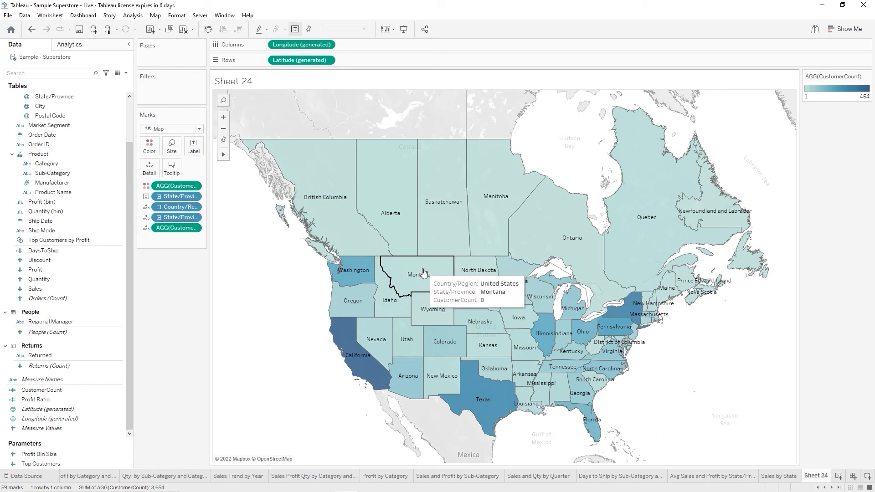
mouse_move(476, 275)
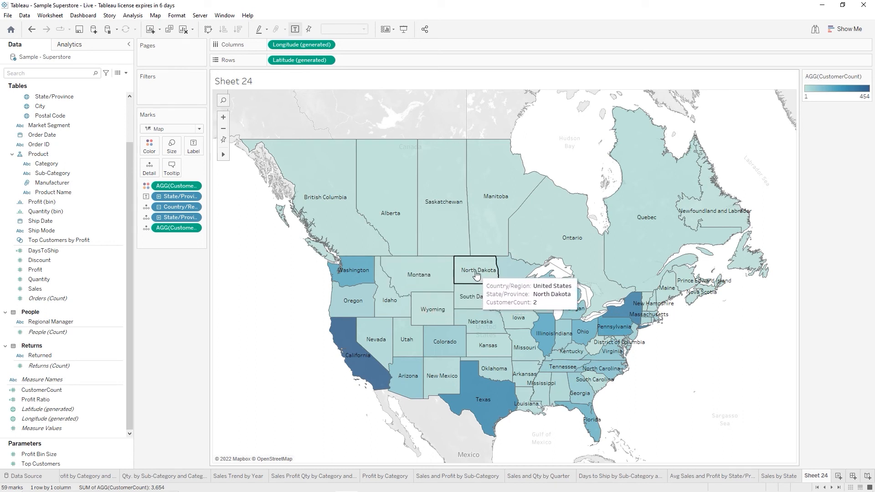
mouse_move(490, 299)
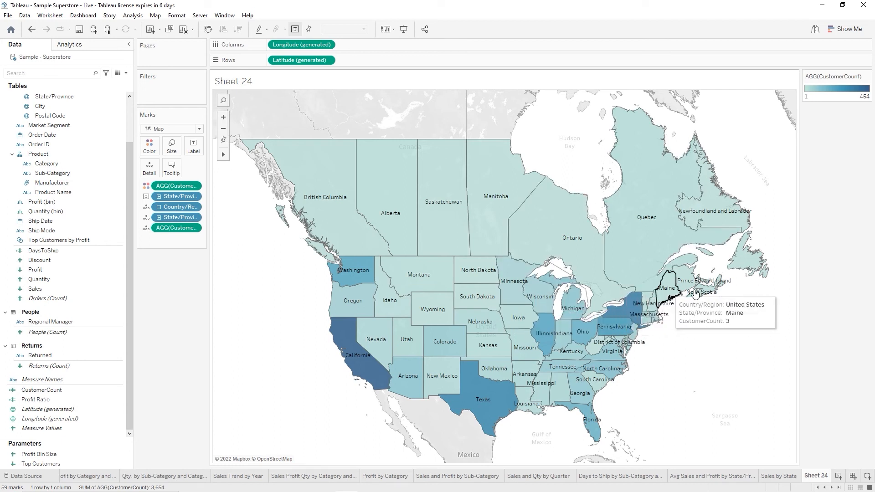
mouse_move(697, 286)
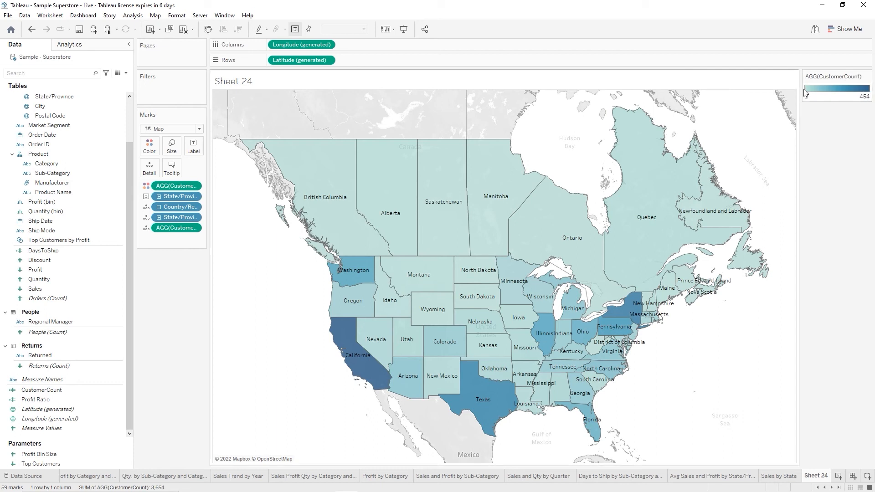
Recolor the CustomerCount map with the Orange-Blue Diverging palette and stepped color in 5 steps
click(867, 77)
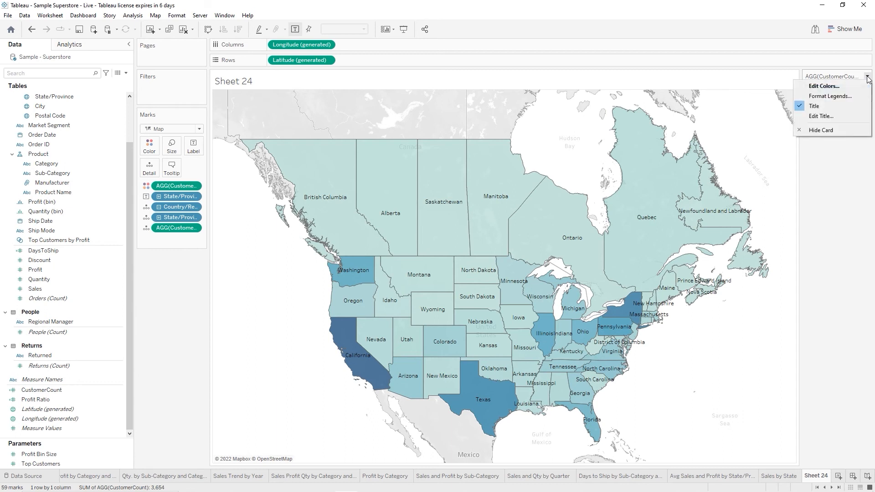
click(842, 88)
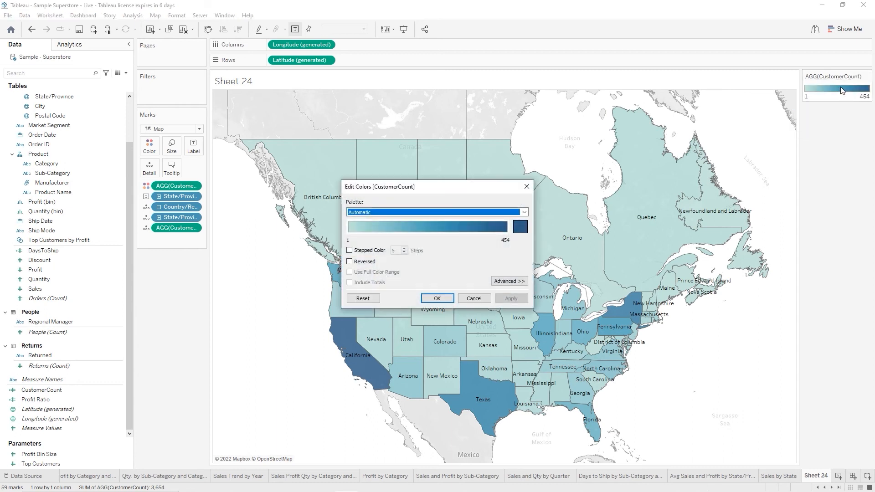
click(525, 212)
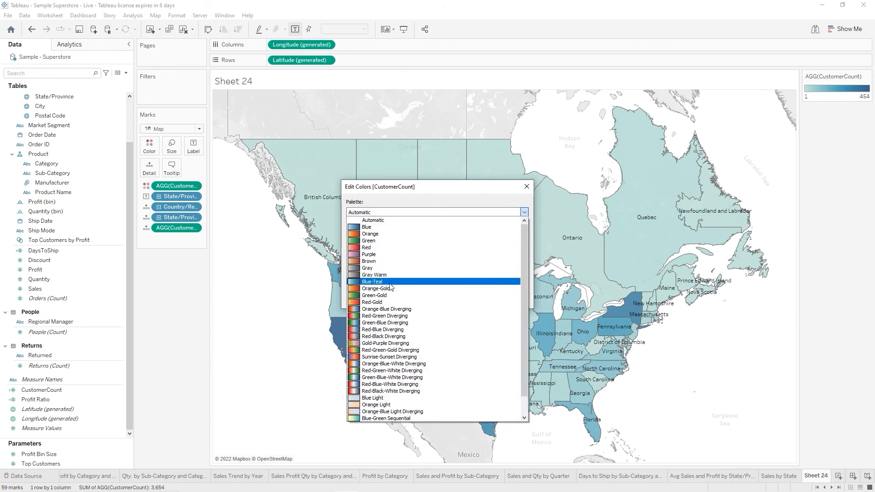
click(382, 310)
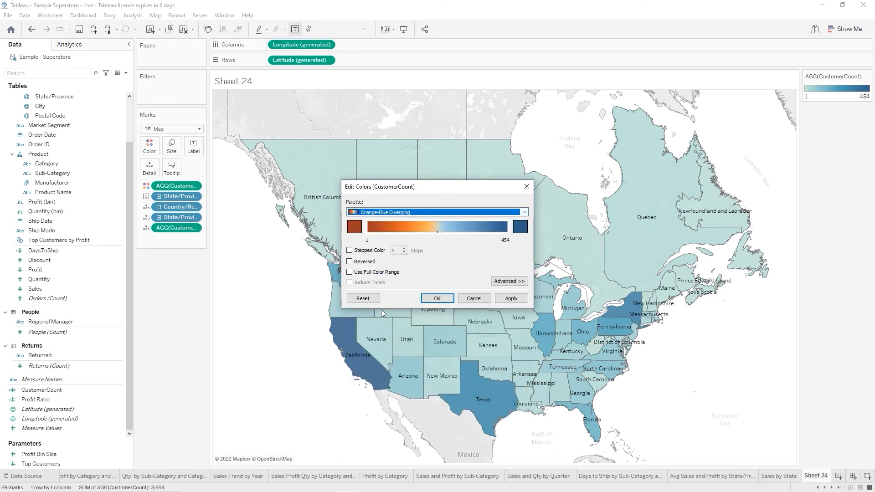
click(350, 250)
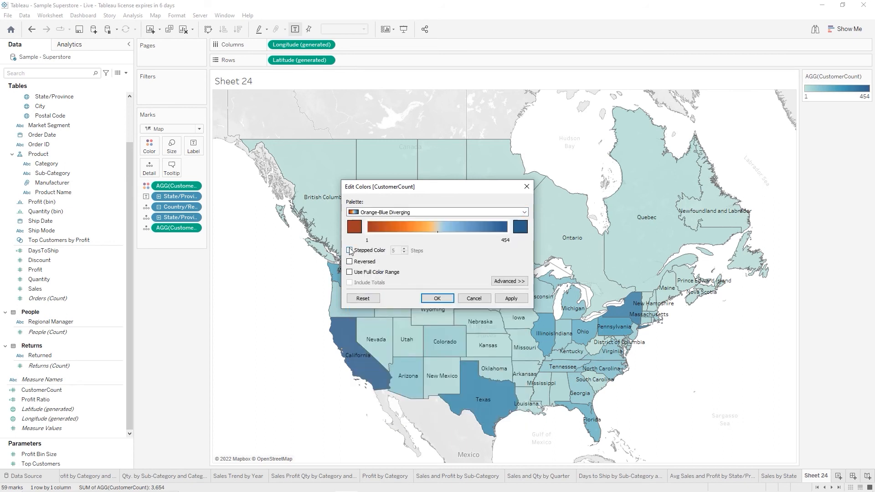
click(438, 297)
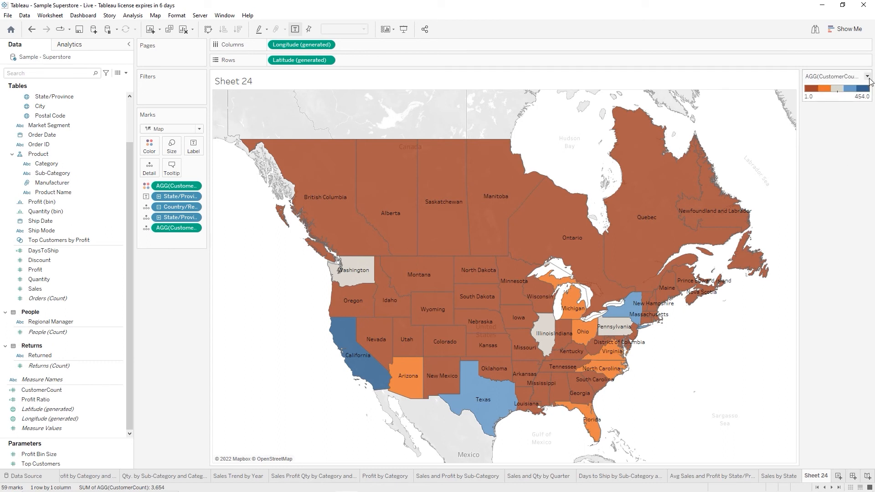
Change the color legend's title to "# of Customers"
click(867, 77)
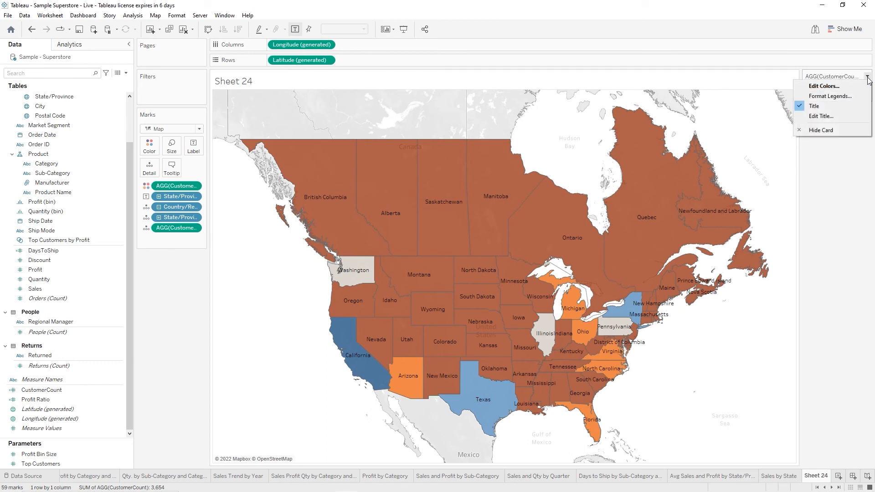
click(811, 116)
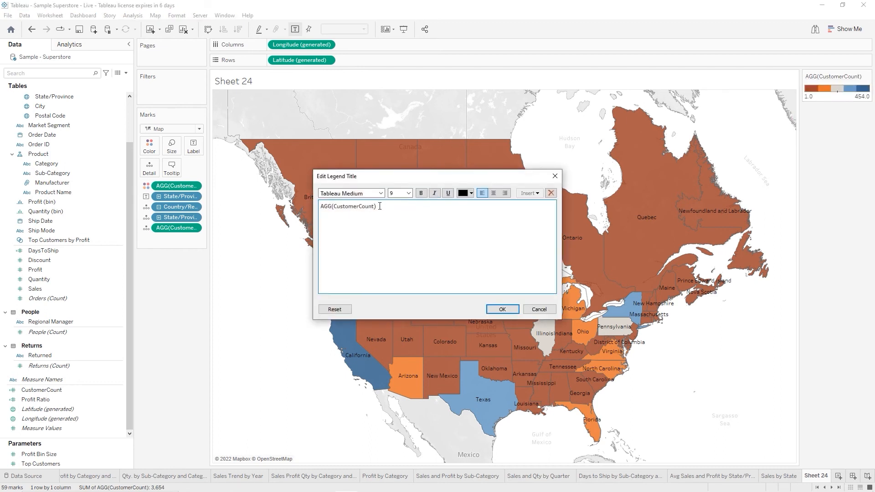
drag(380, 206, 307, 210)
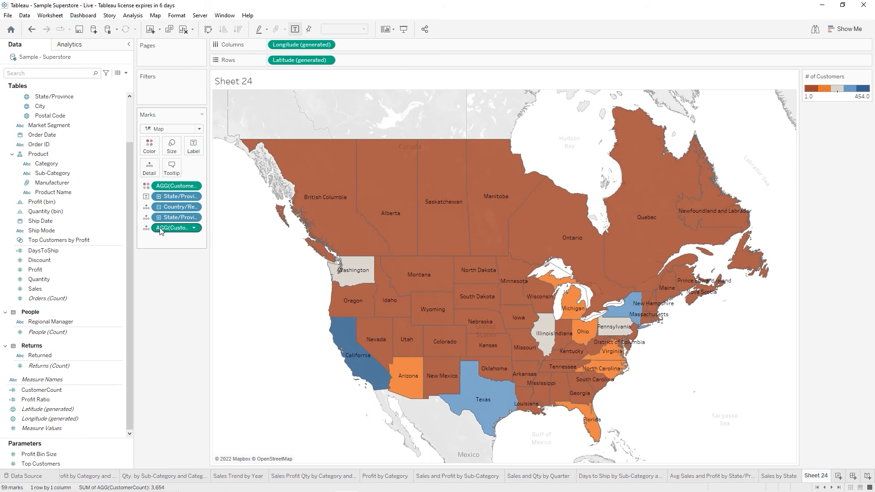
Move CustomerCount from the marks' detail to the label so each state's count appears with its name
drag(159, 231, 193, 150)
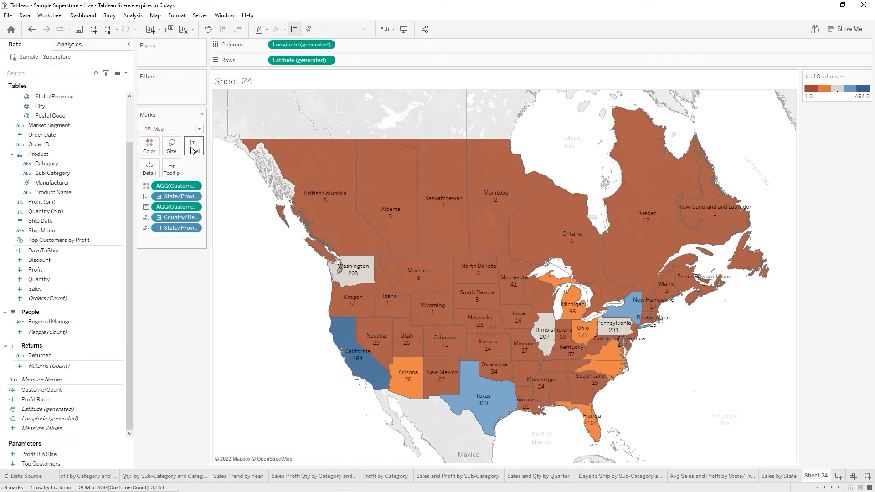
mouse_move(554, 243)
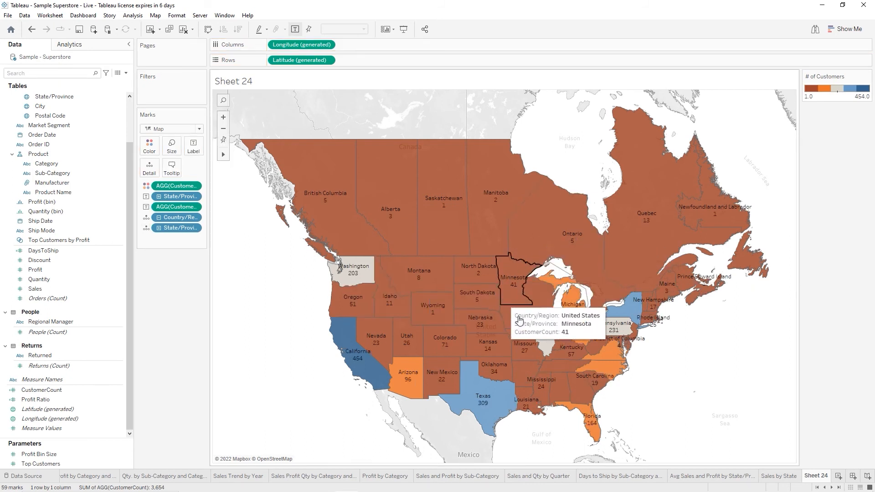
mouse_move(618, 357)
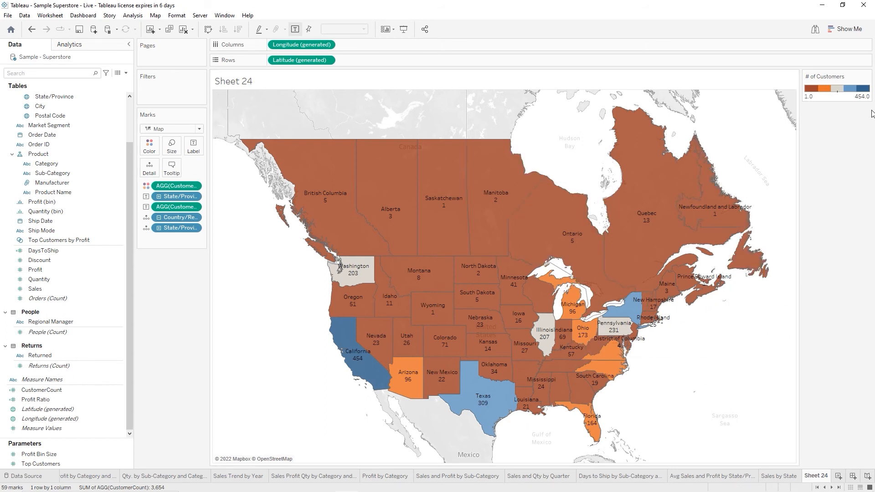
Hide the # of Customers color legend card
mouse_move(867, 80)
click(866, 77)
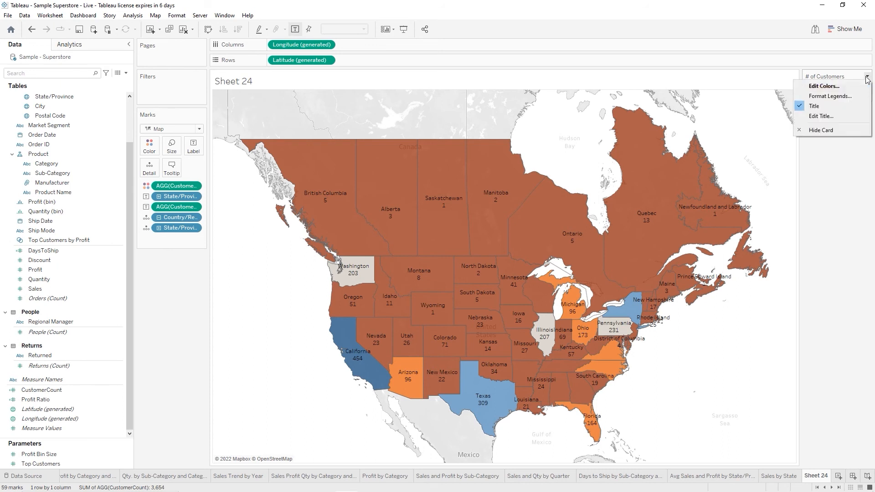
click(832, 131)
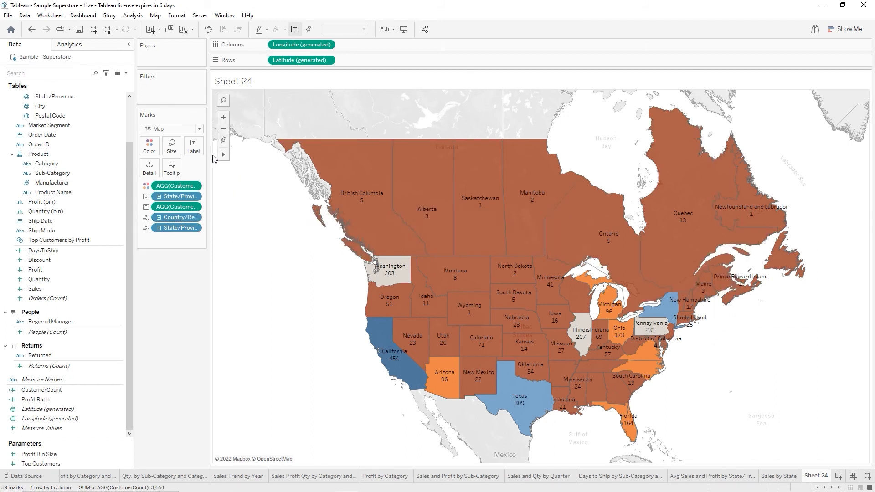
Reduce the font size of the map's mark labels to 7
click(194, 145)
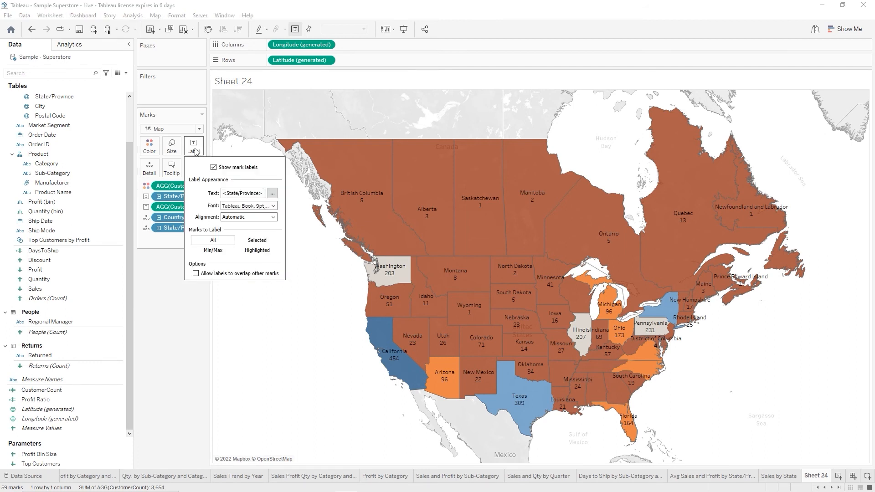
click(273, 208)
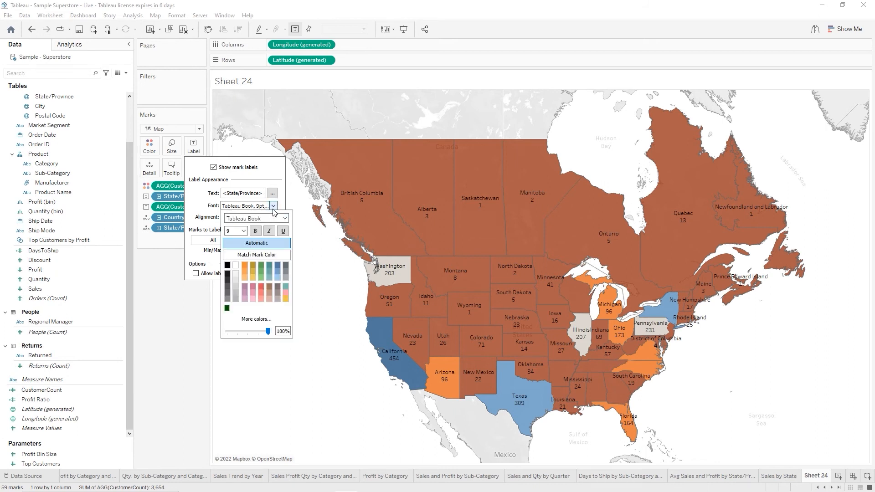
click(244, 231)
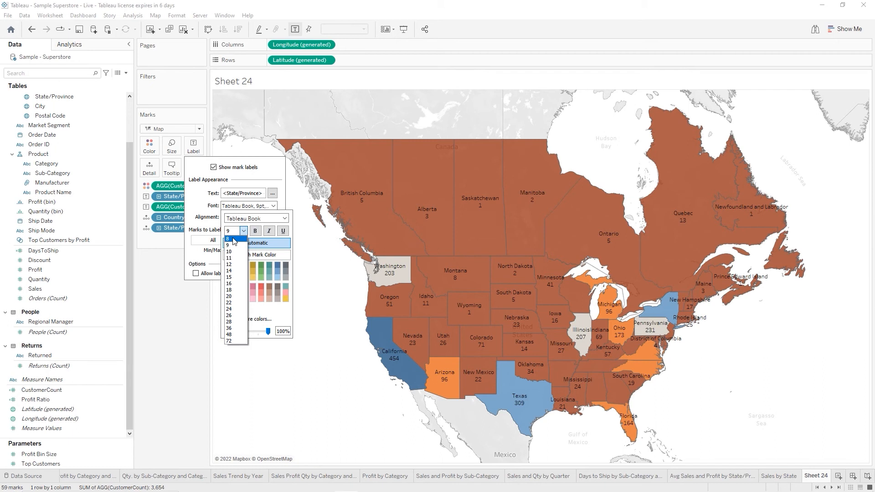
click(233, 238)
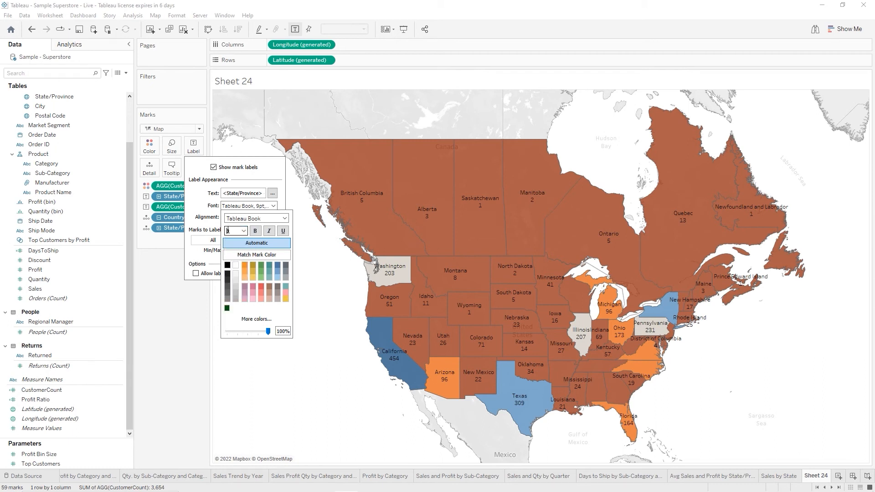
mouse_move(375, 234)
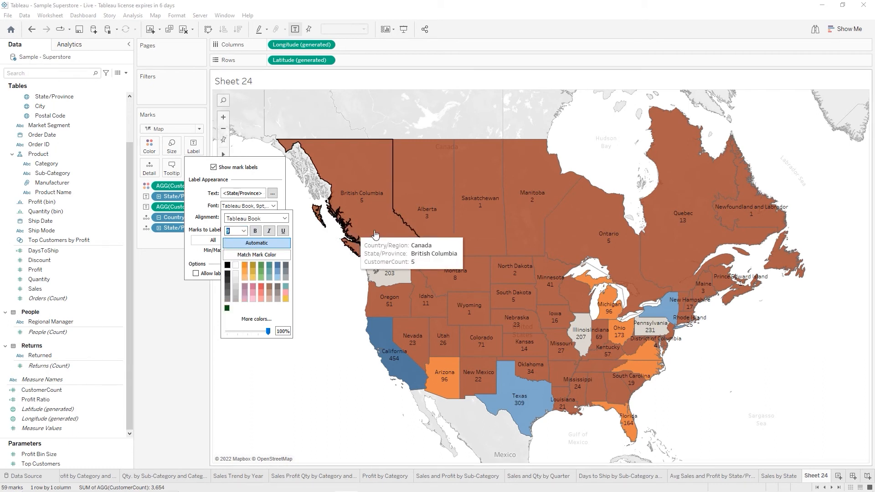
mouse_move(422, 244)
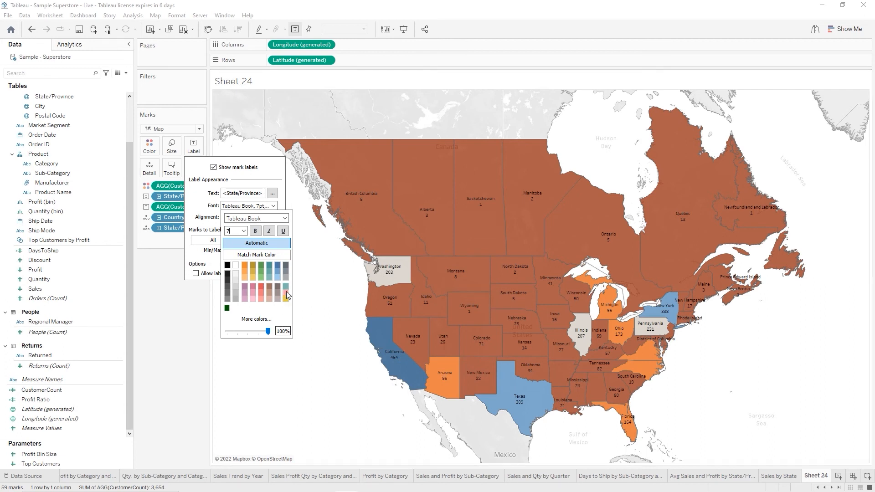
click(306, 298)
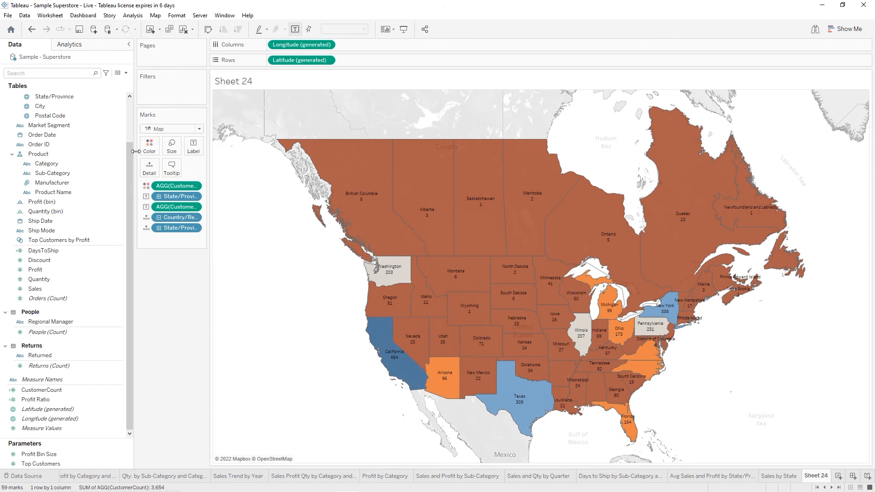
Make the AGG(CustomerCount) line of the mark label text bold and apply the label edit
click(198, 150)
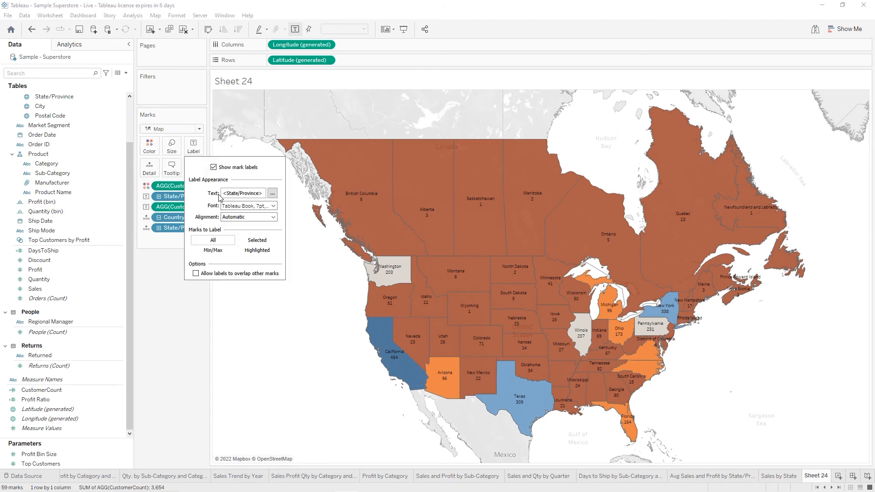
click(272, 194)
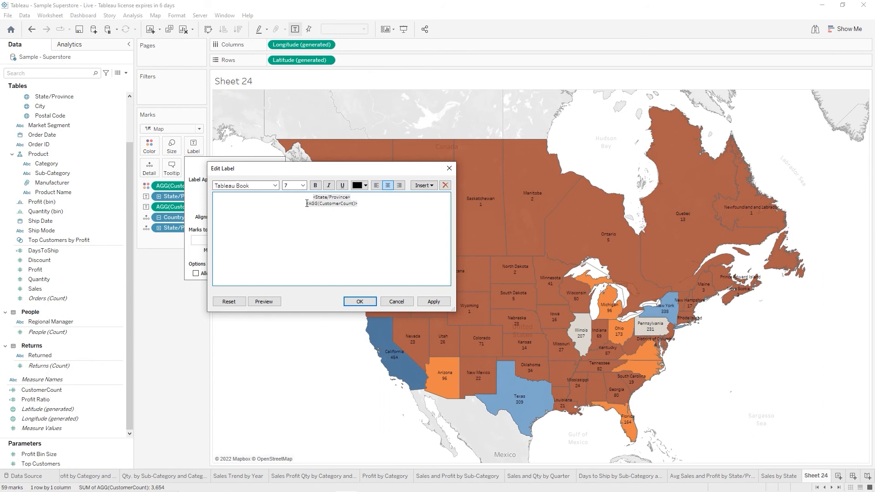
drag(306, 203, 381, 203)
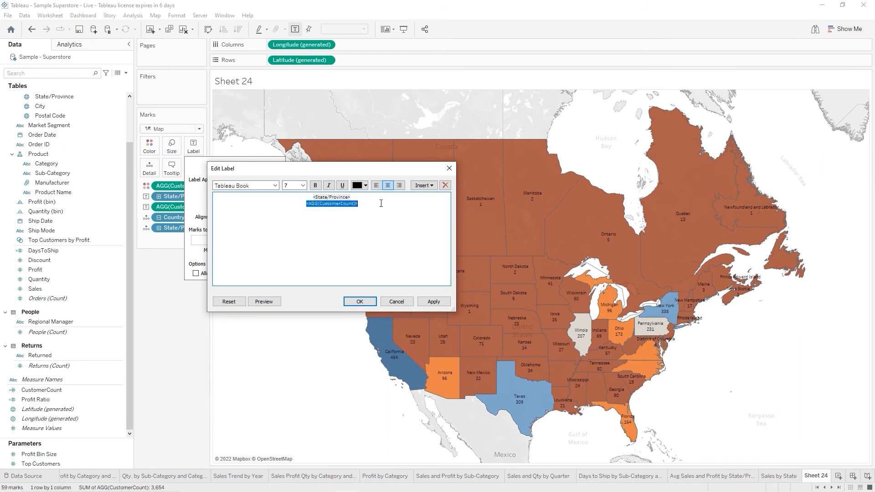
click(316, 185)
click(442, 304)
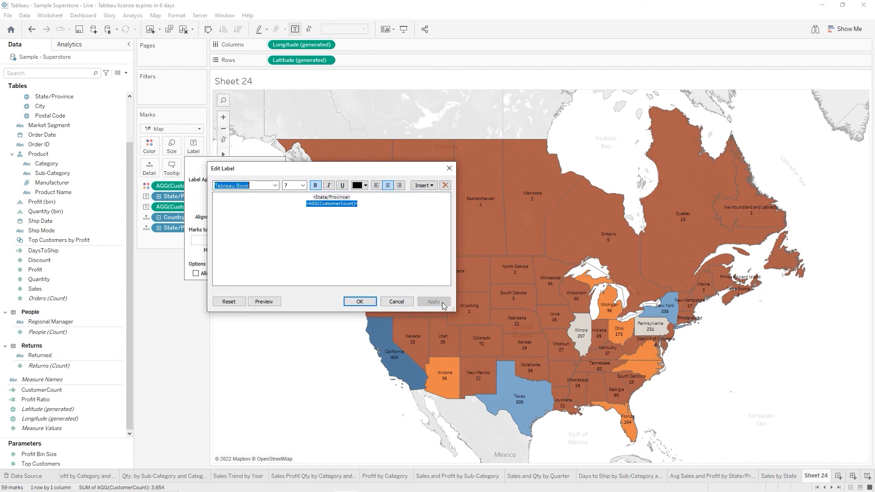
click(357, 302)
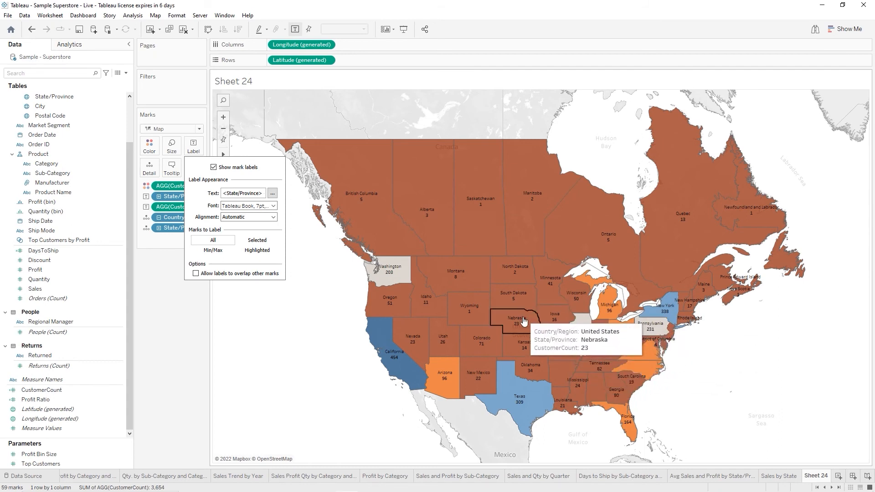
Examine the state names and customer counts labeled across the United States on the filled map
scroll(523, 321, up, 1)
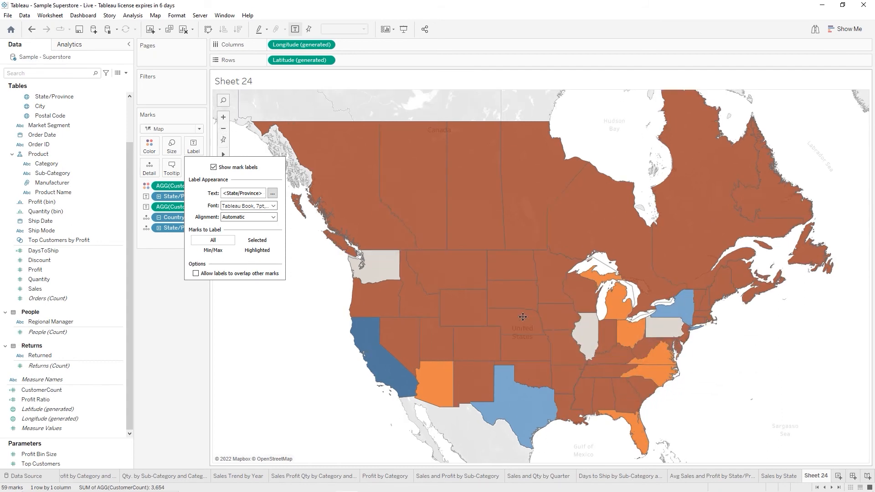
scroll(522, 317, up, 2)
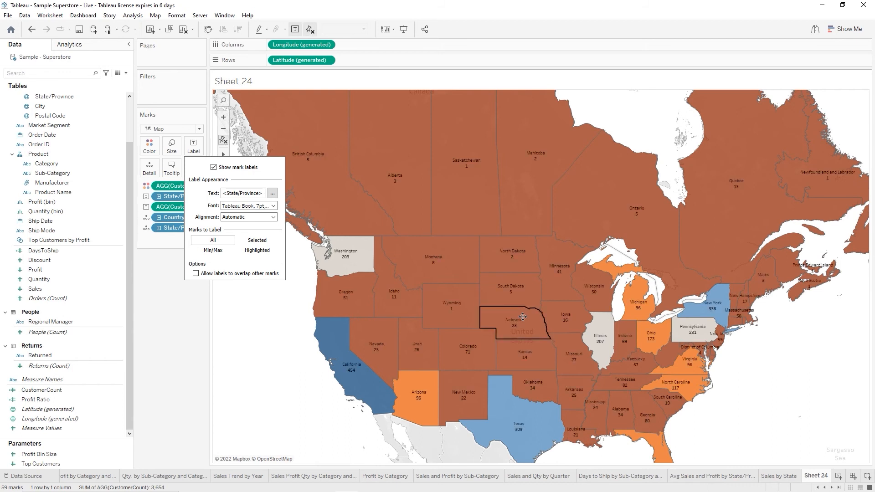
scroll(523, 317, up, 2)
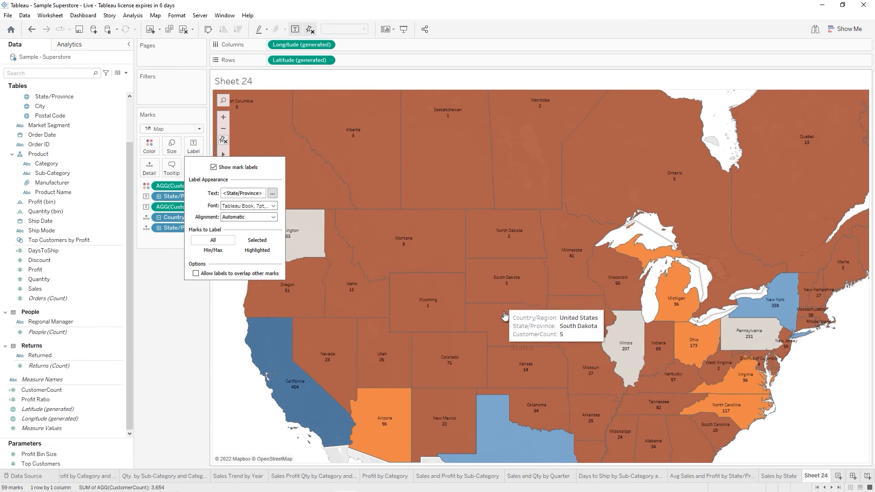
scroll(501, 278, up, 1)
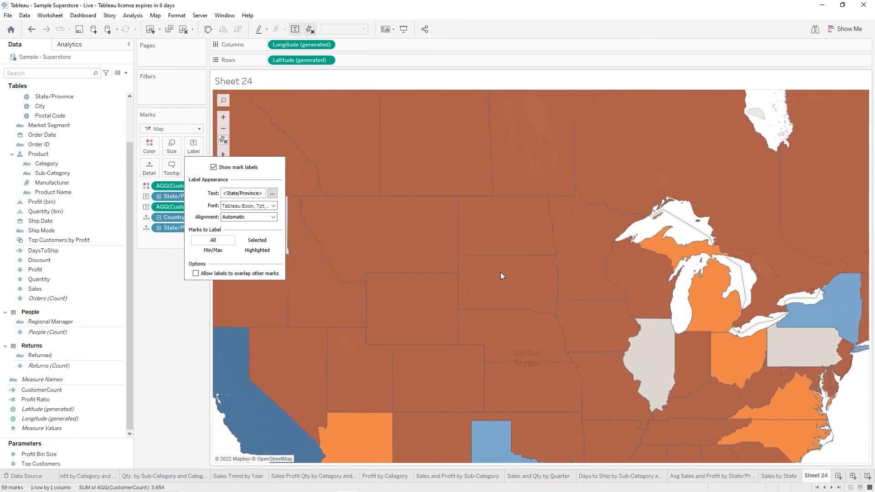
scroll(500, 272, down, 2)
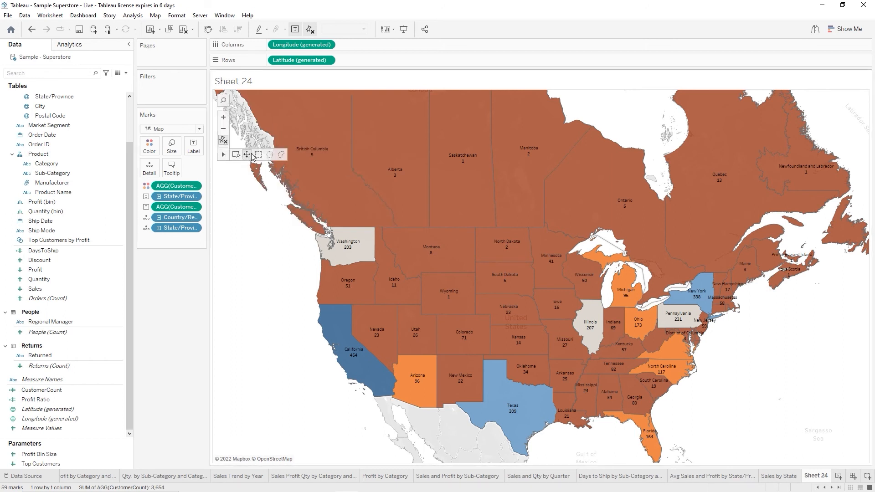
mouse_move(361, 153)
mouse_move(227, 156)
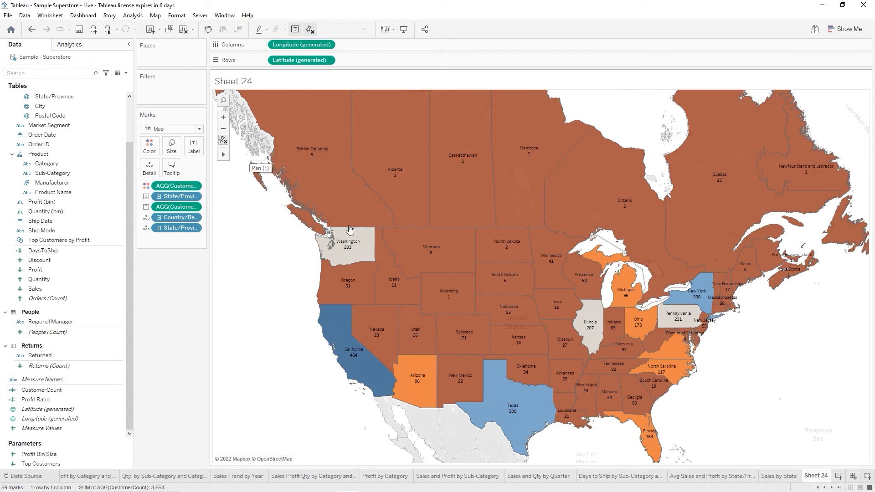
mouse_move(431, 301)
scroll(431, 300, up, 2)
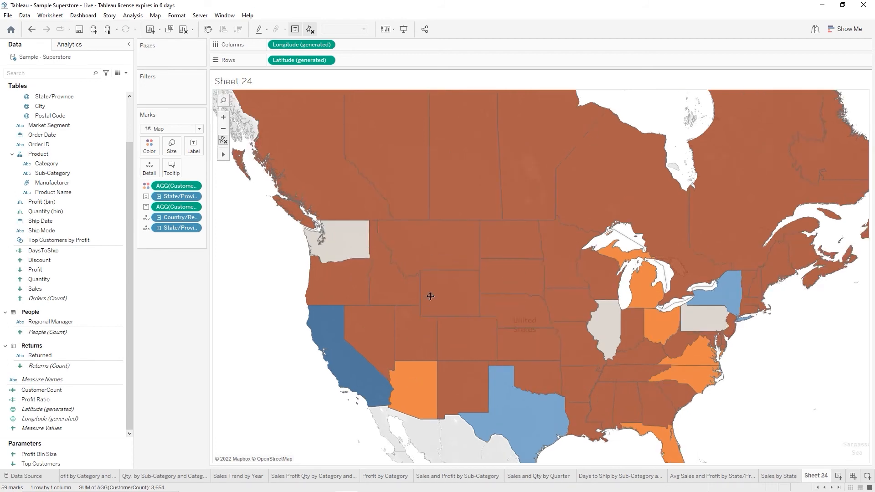
scroll(430, 296, up, 1)
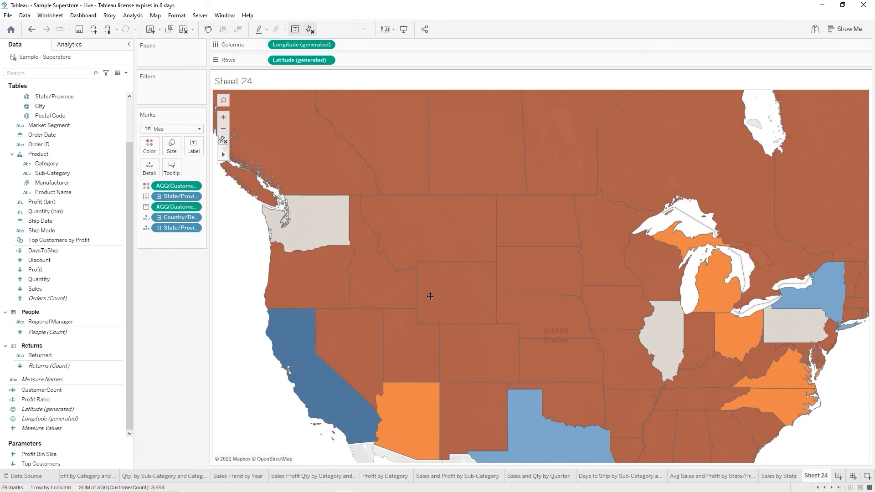
drag(430, 296, 402, 249)
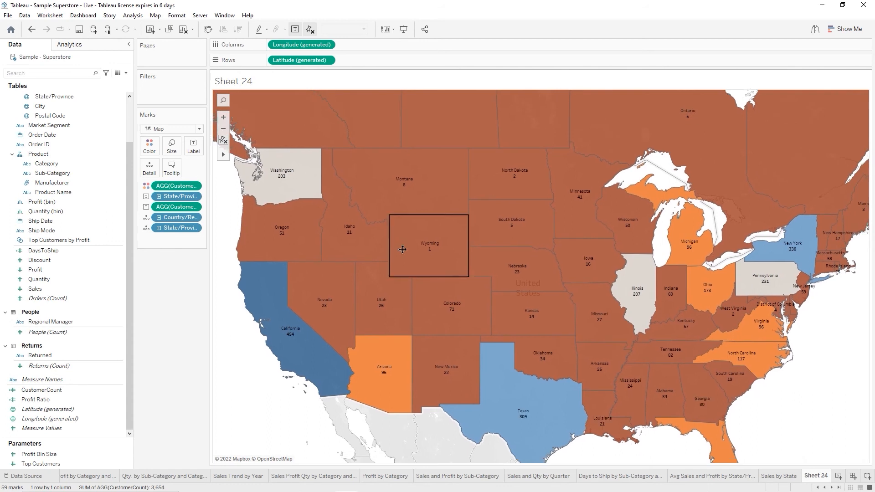
Rename Sheet 24 as "# of Customers by State/Province"
mouse_move(398, 252)
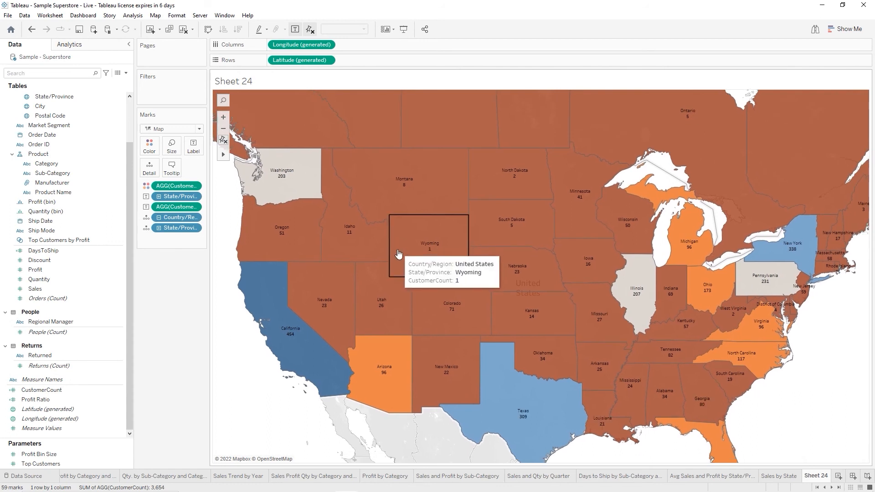
double_click(812, 479)
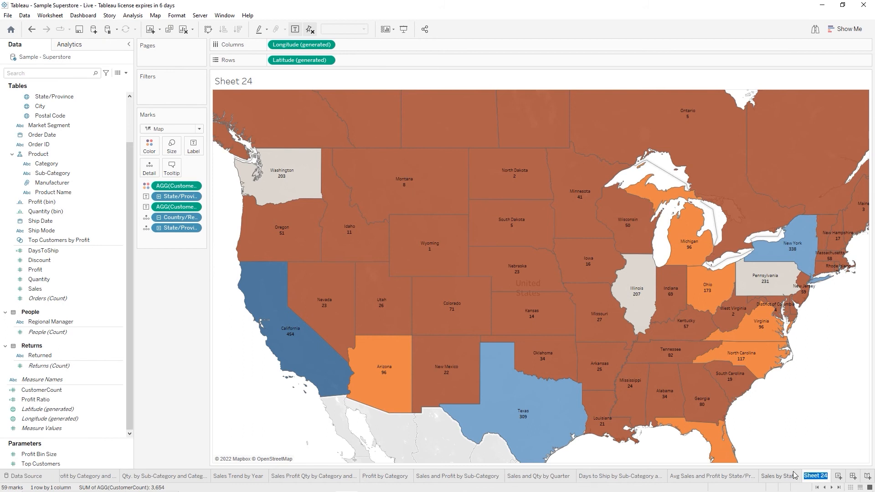
mouse_move(793, 475)
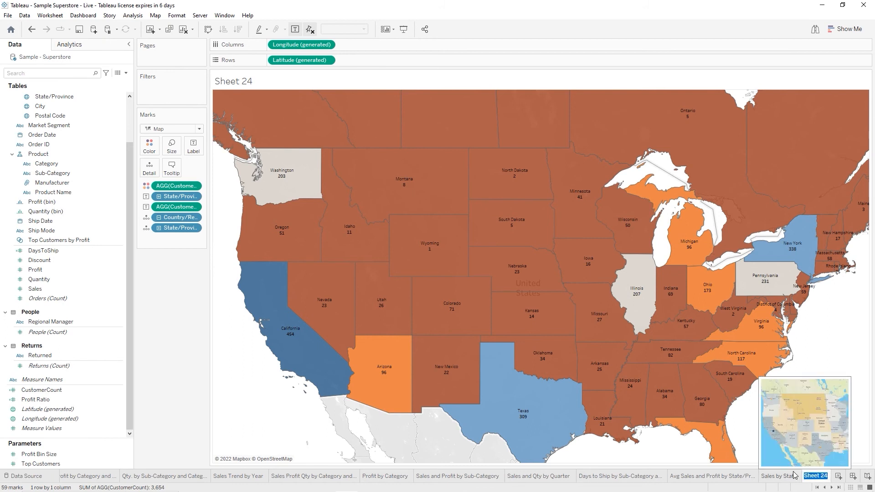
text(# of Custo)
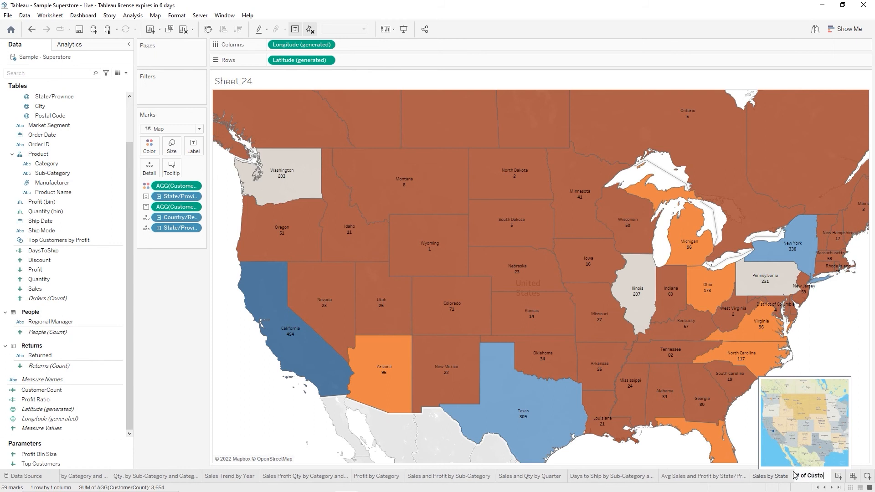
text(mers by Stat)
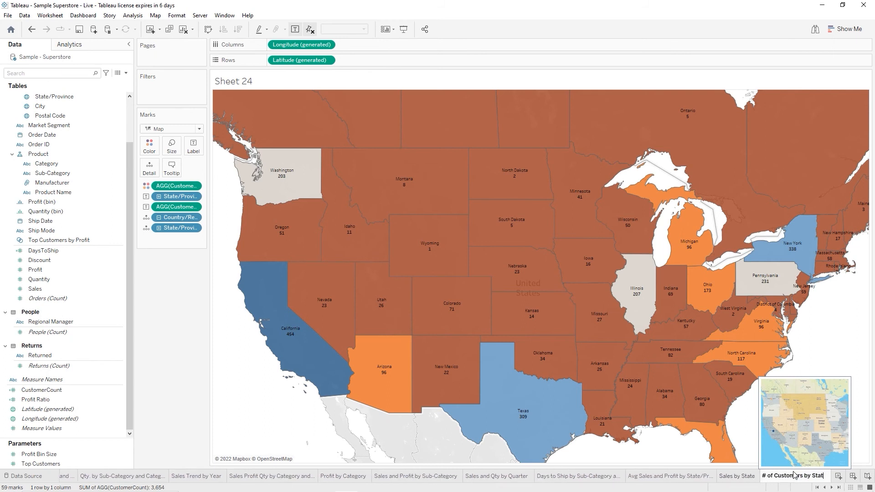
text(e/Province)
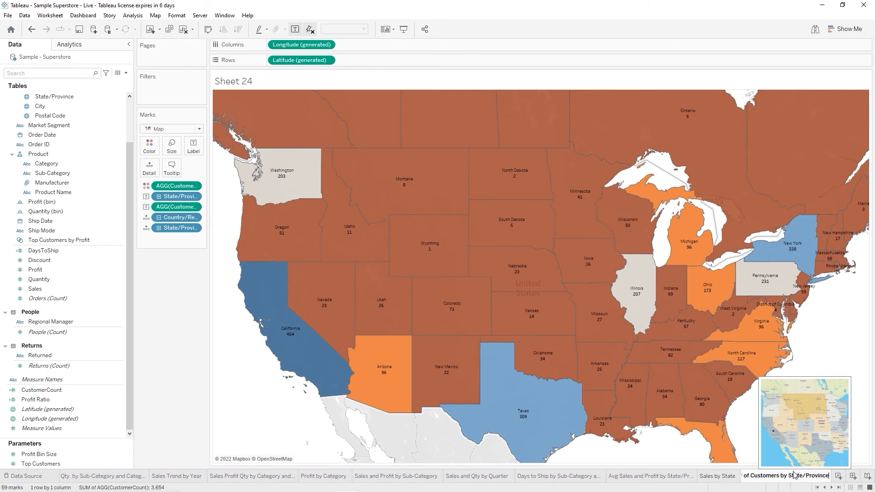
key(Return)
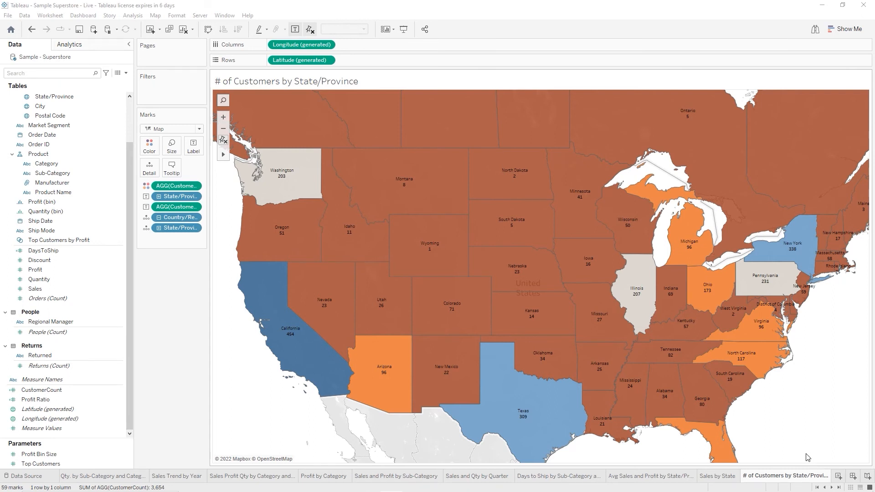
Create a new worksheet and map the Country/Region field on it
click(836, 475)
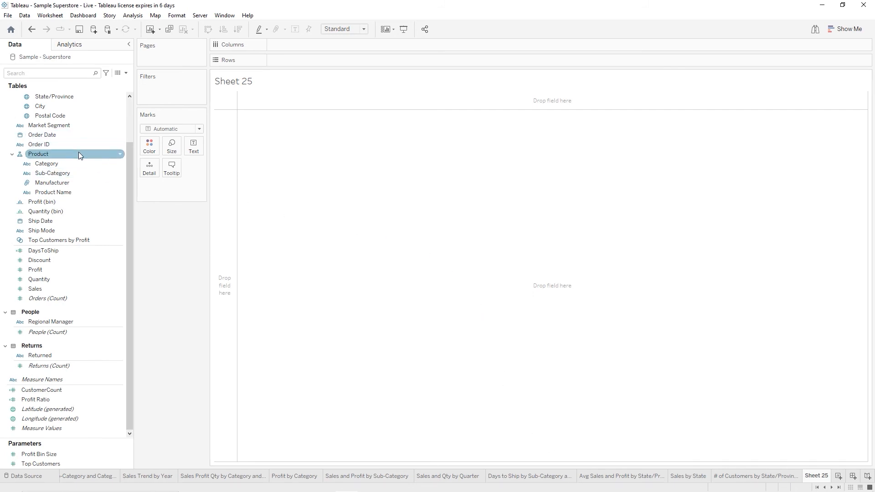
scroll(79, 152, up, 3)
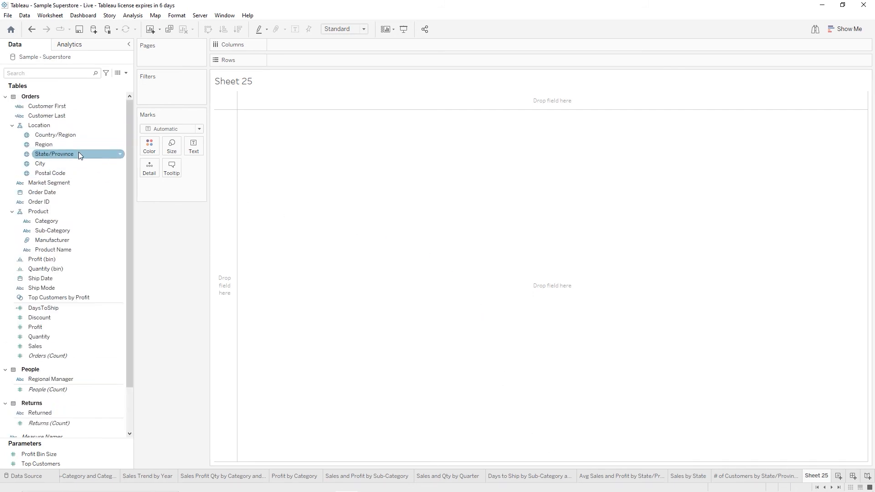
double_click(52, 139)
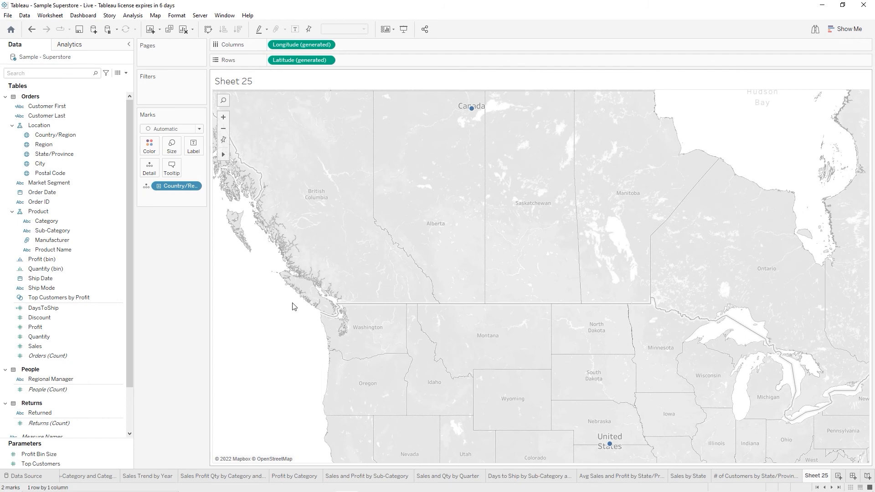
scroll(293, 303, down, 1)
scroll(292, 303, up, 1)
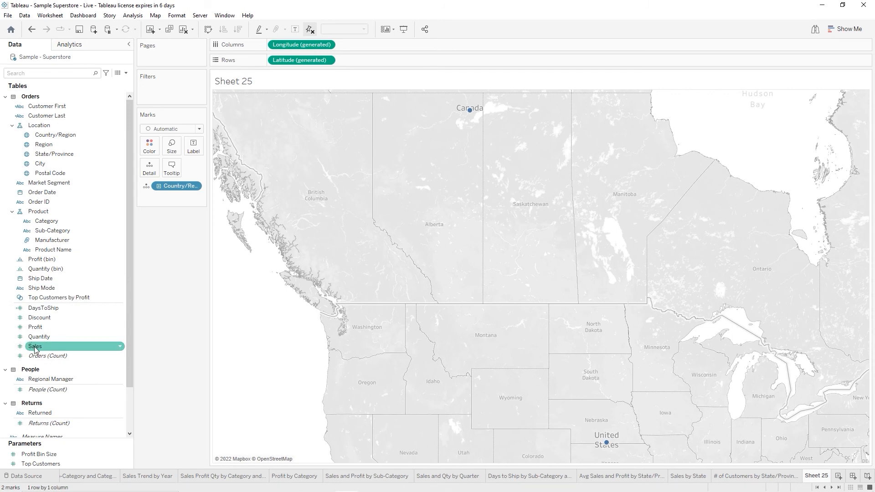
Color the country map by Sales, and move SUM(Sales) from color to detail
mouse_move(35, 346)
mouse_down()
mouse_move(60, 348)
mouse_move(151, 268)
mouse_move(147, 150)
mouse_up()
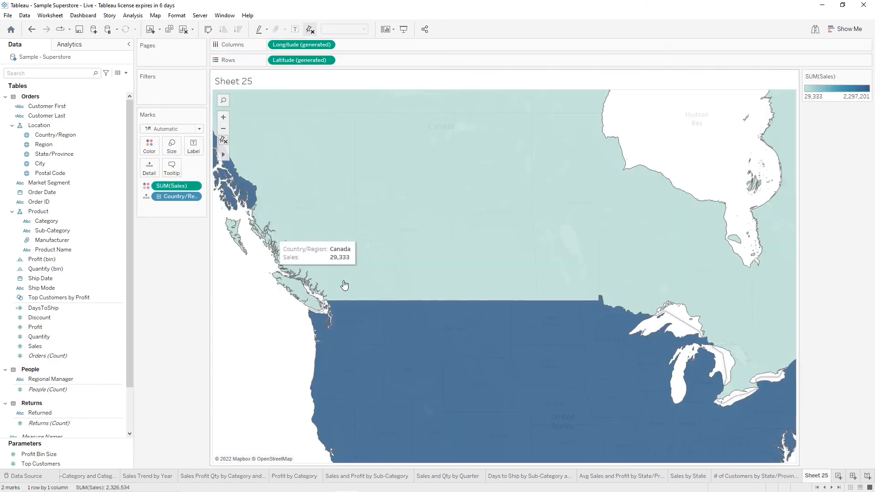
scroll(374, 319, down, 1)
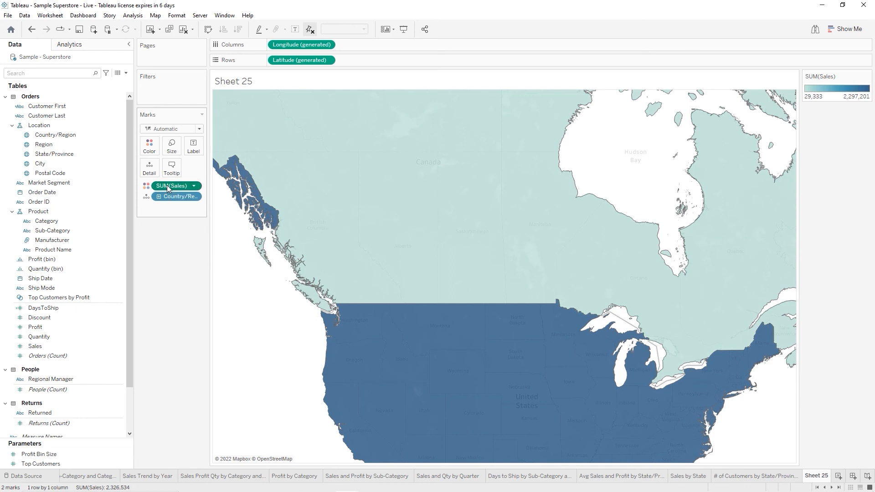
drag(168, 189, 153, 172)
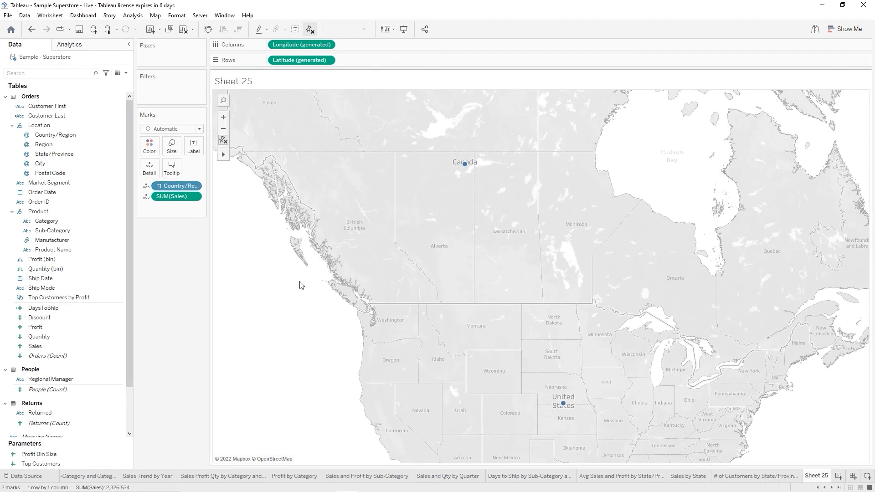
scroll(299, 285, down, 1)
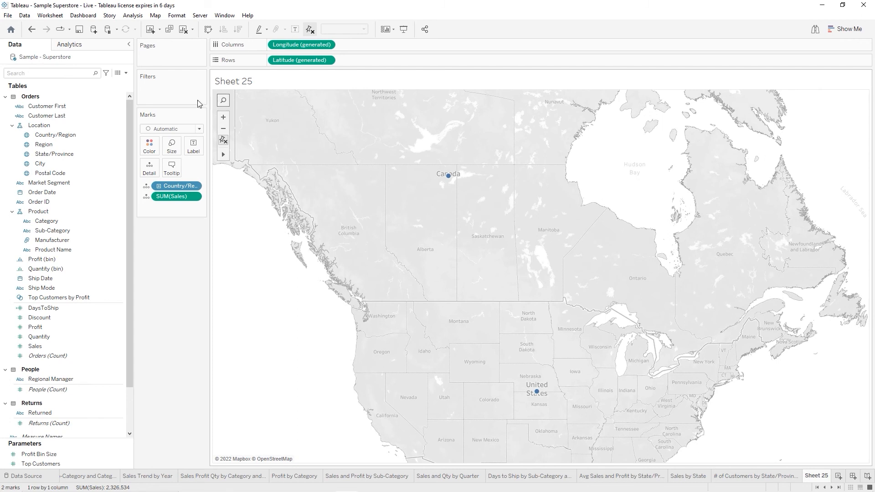
Start creating a group from the State/Province field
click(69, 130)
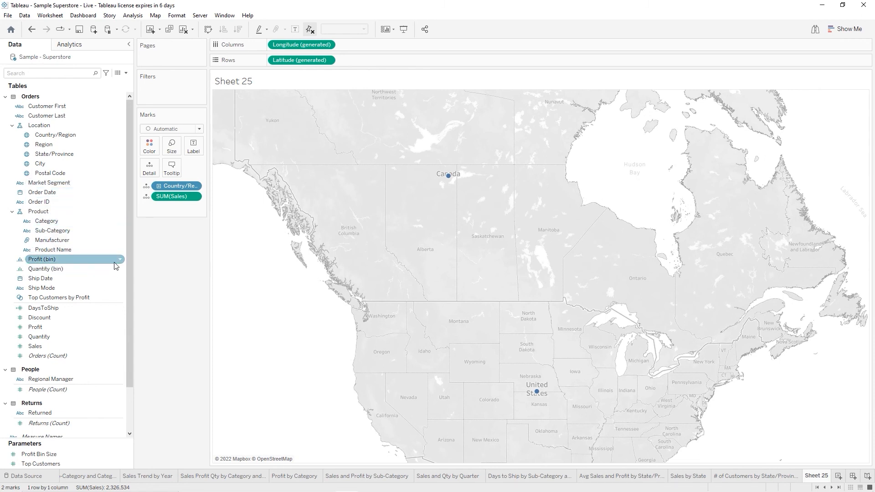
right_click(55, 157)
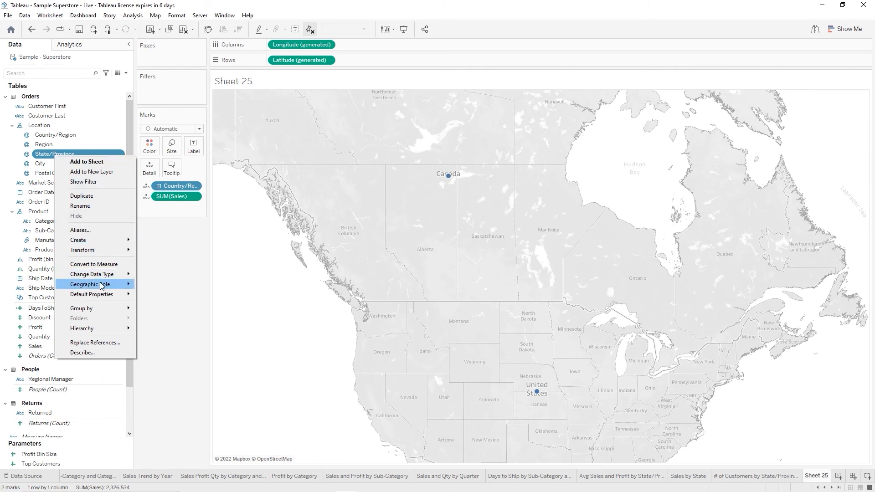
mouse_move(103, 242)
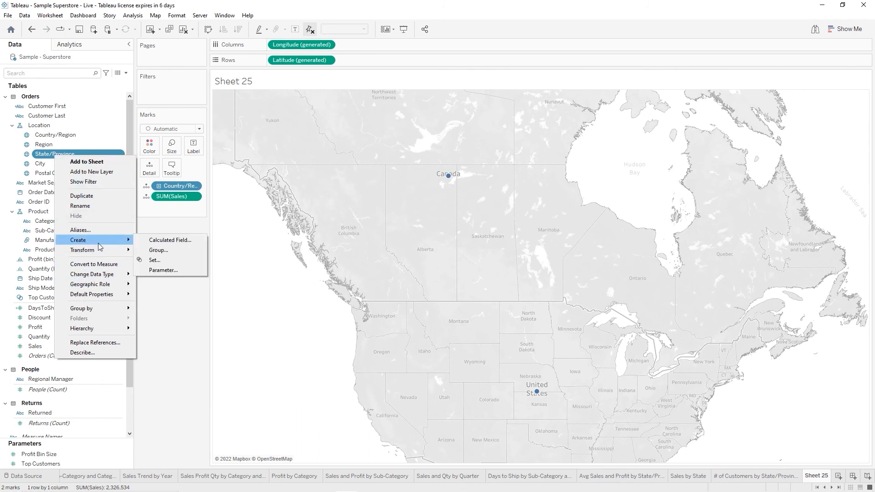
click(158, 250)
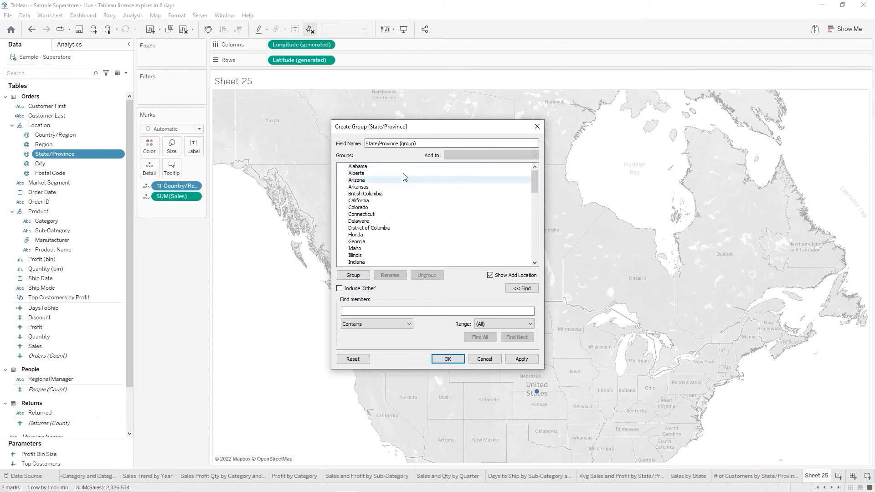
click(380, 142)
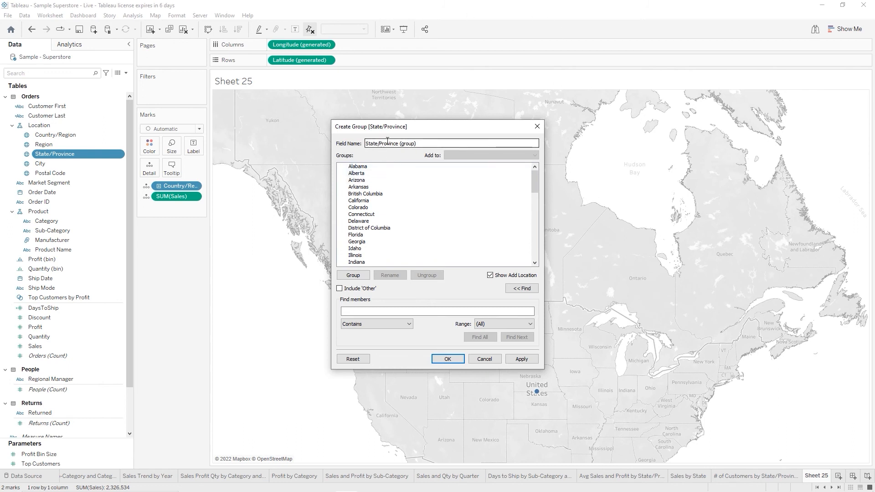
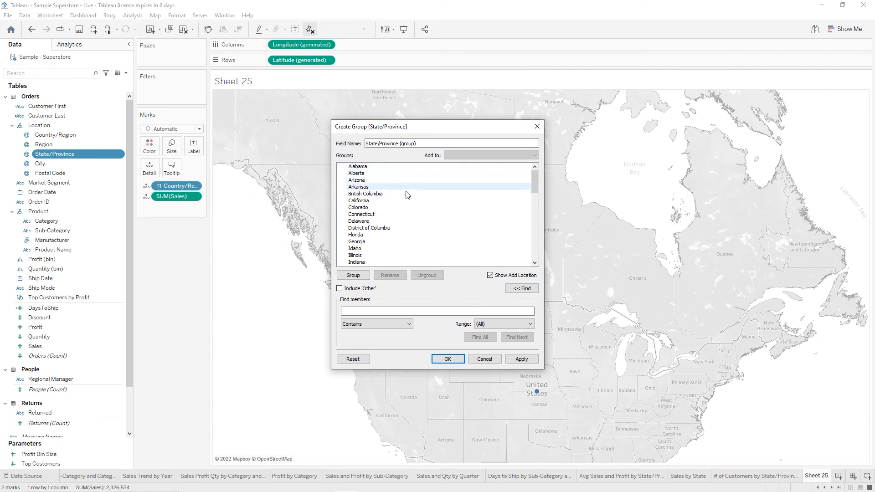
Group California, Colorado, Idaho, Montana, Nevada, Oregon, Utah, Washington and Wyoming under the name "West", and collapse that group
click(360, 201)
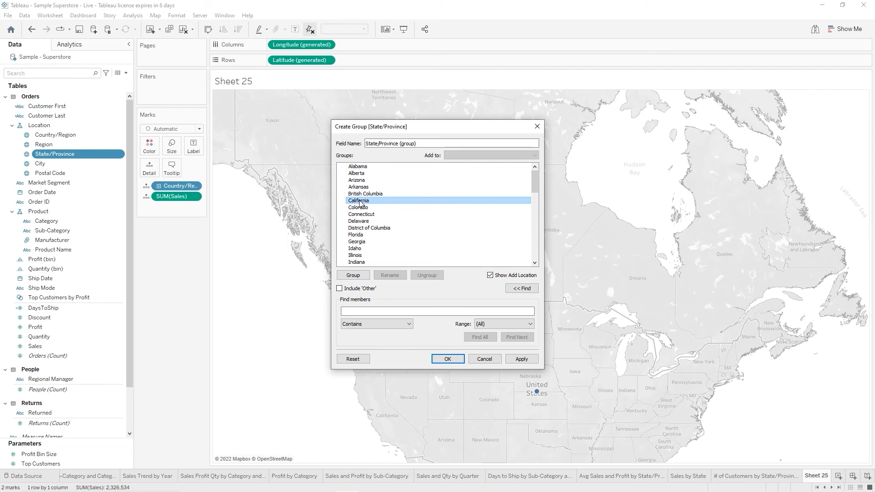
ctrl+click(365, 208)
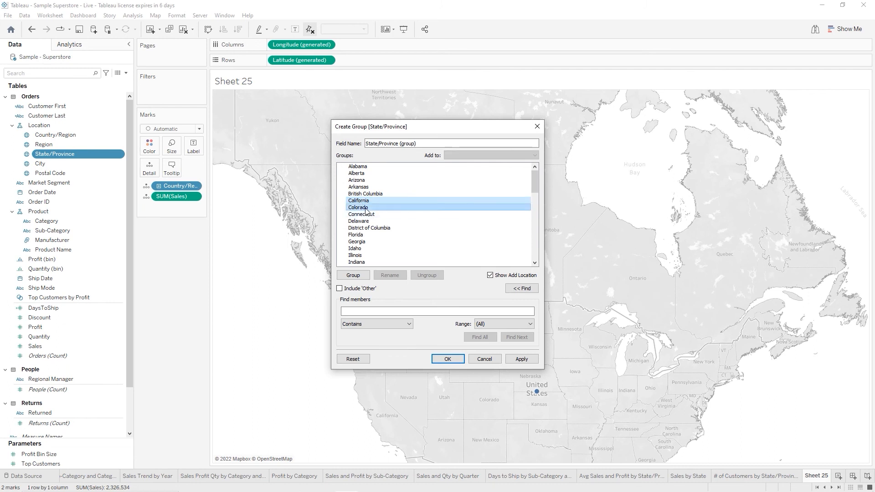
ctrl+click(363, 248)
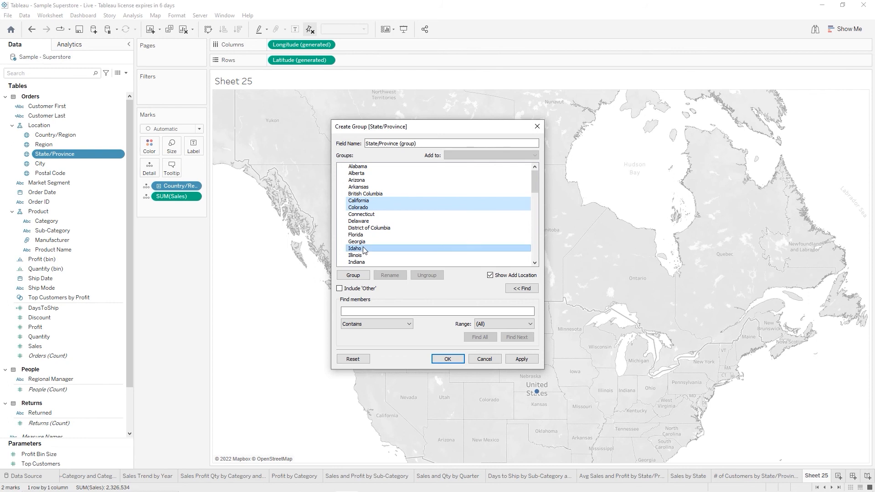
scroll(365, 249, down, 2)
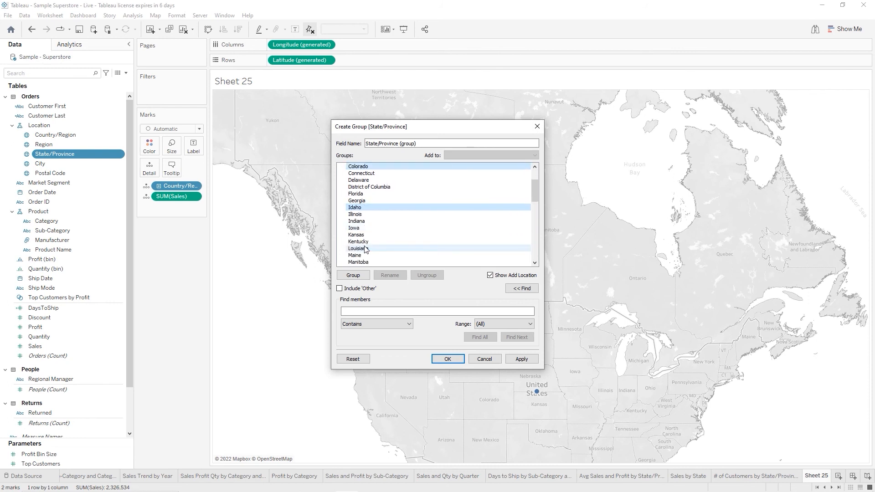
scroll(364, 249, down, 3)
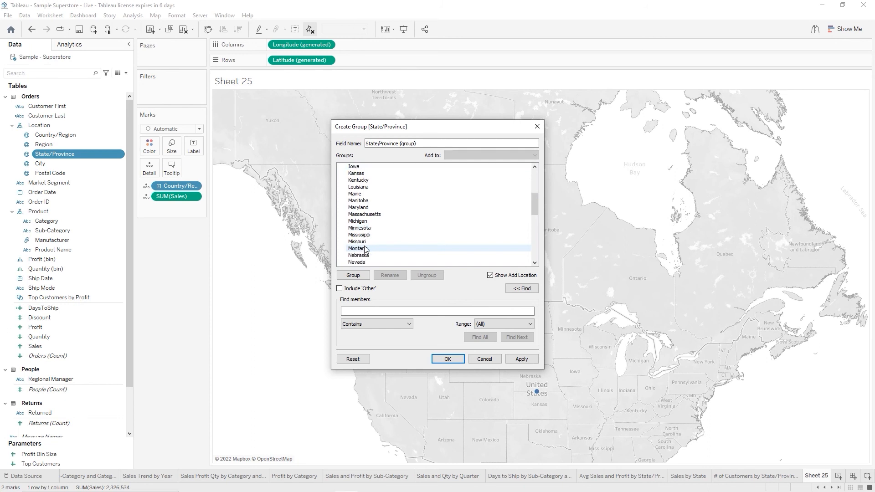
click(366, 249)
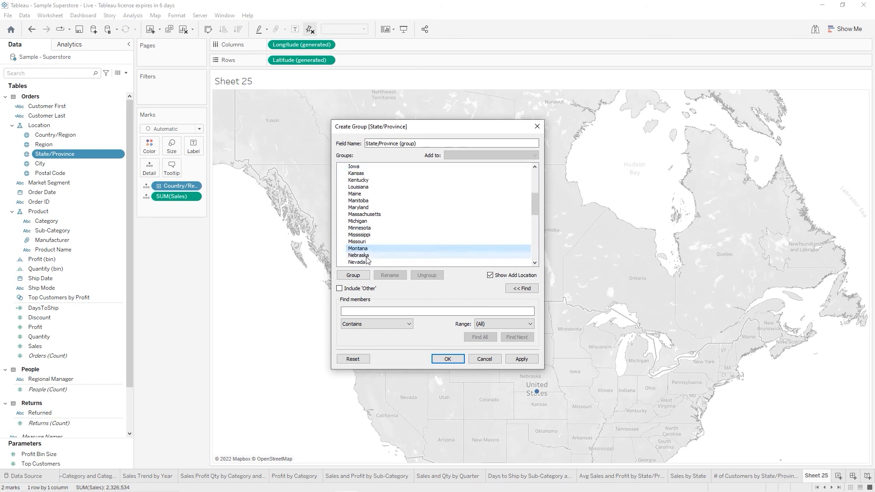
ctrl+click(365, 261)
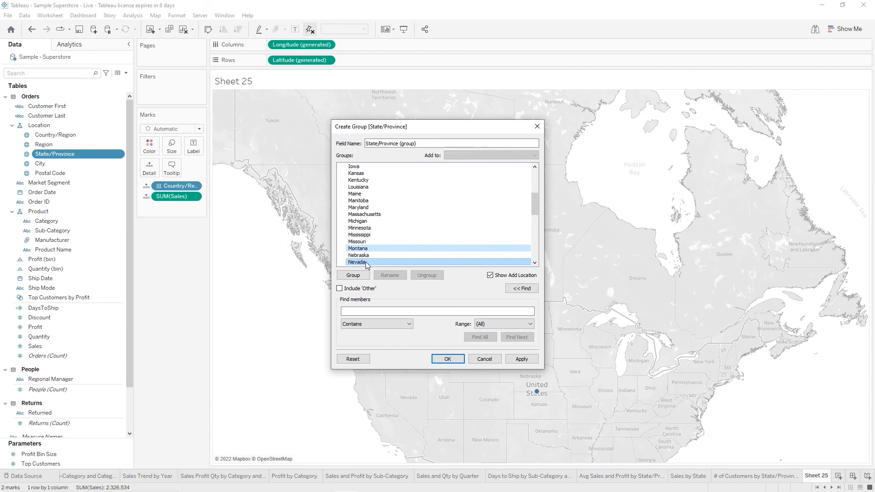
scroll(365, 262, down, 5)
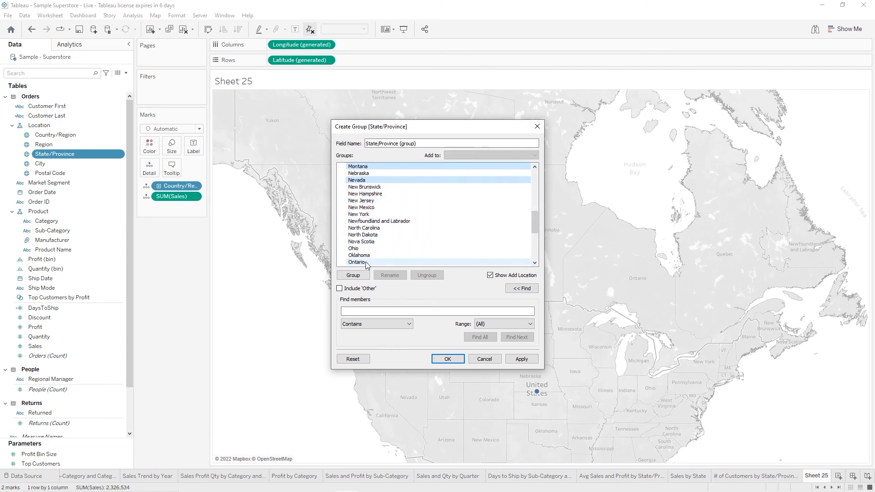
scroll(366, 261, down, 2)
ctrl+click(363, 226)
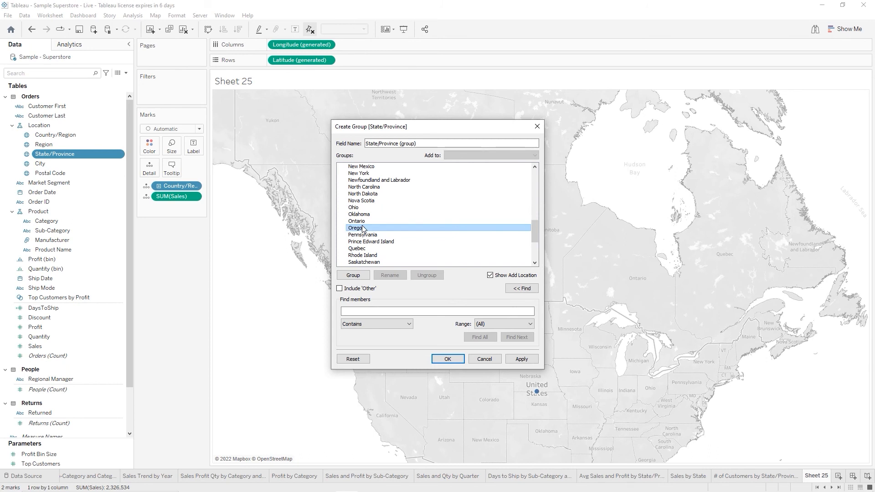
scroll(363, 228, down, 1)
scroll(363, 228, down, 2)
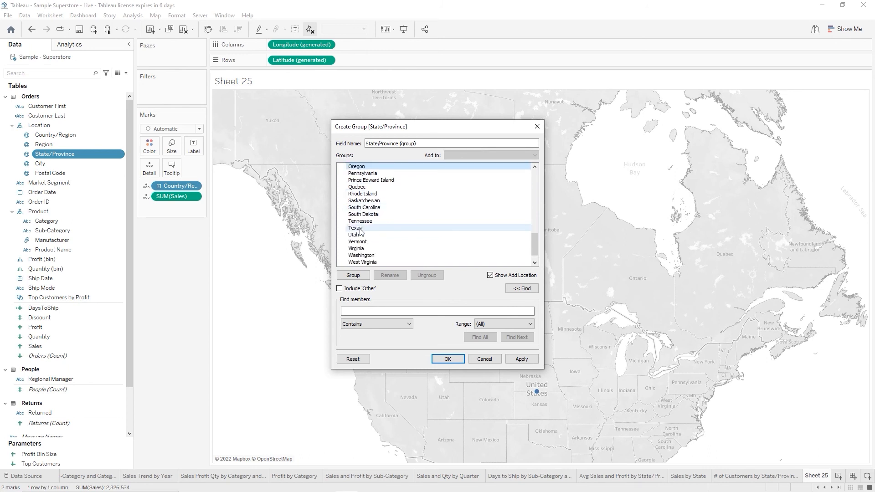
ctrl+click(360, 235)
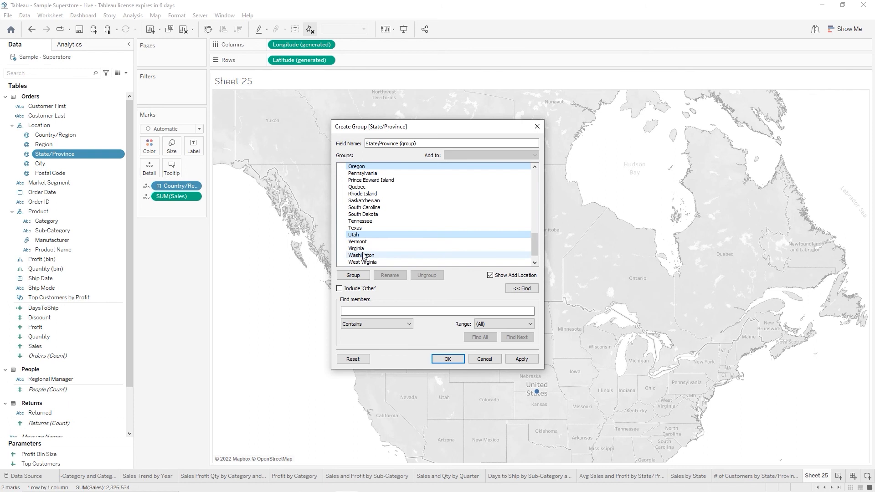
ctrl+click(363, 255)
scroll(410, 244, down, 1)
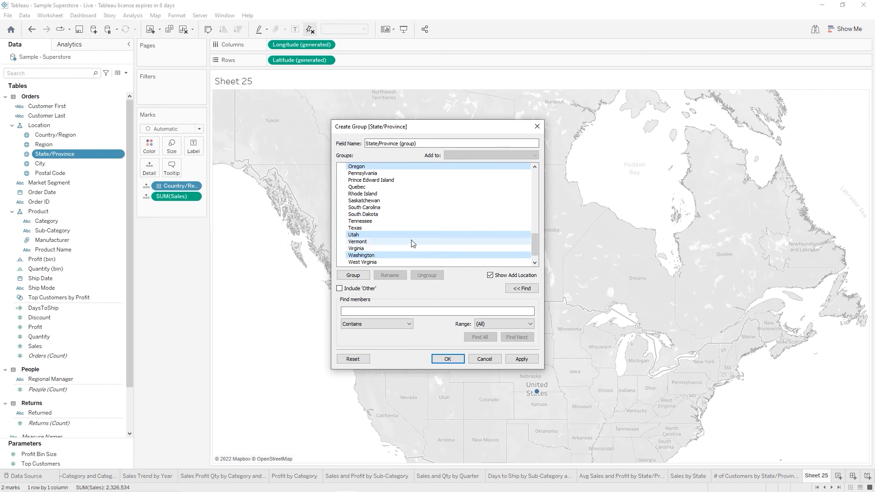
ctrl+click(367, 261)
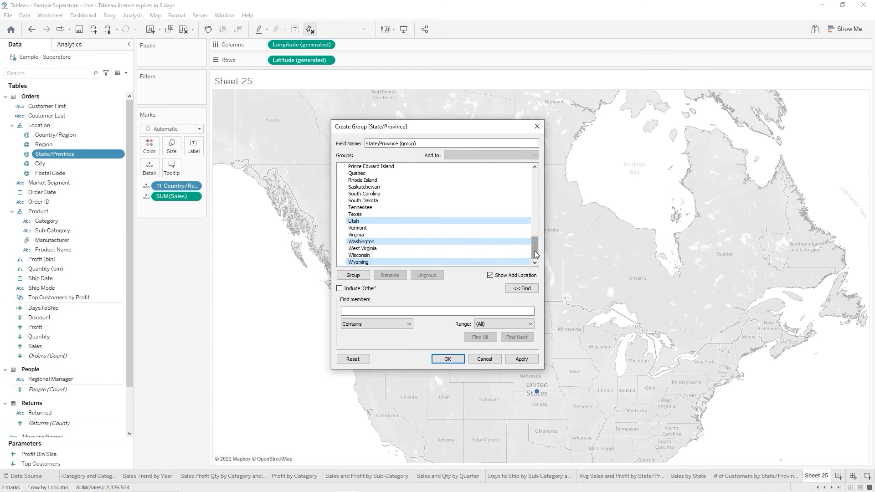
drag(537, 250, 551, 176)
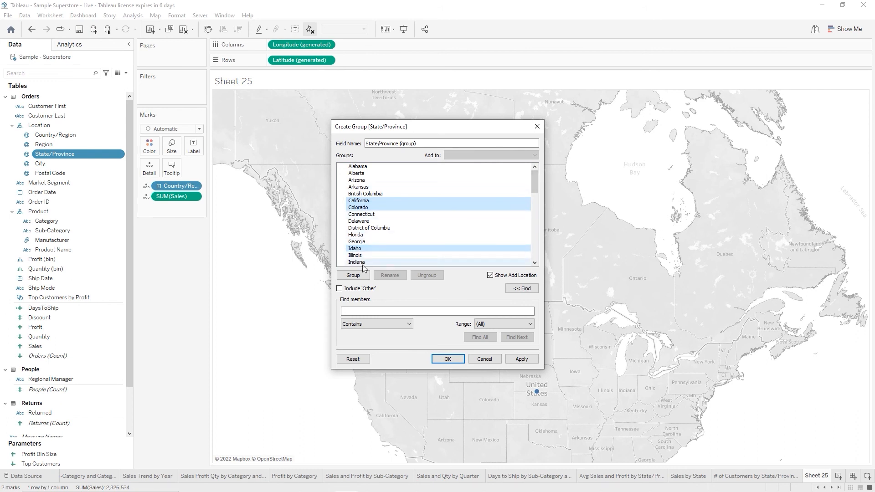
click(353, 276)
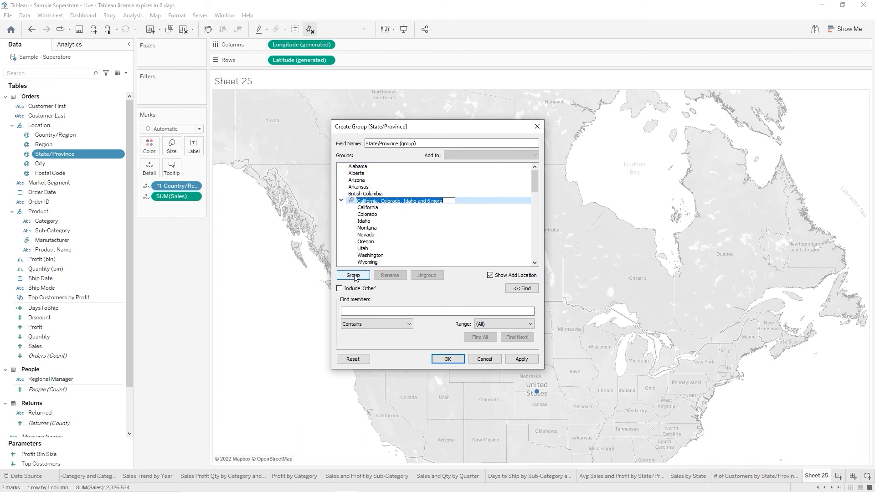
text(West)
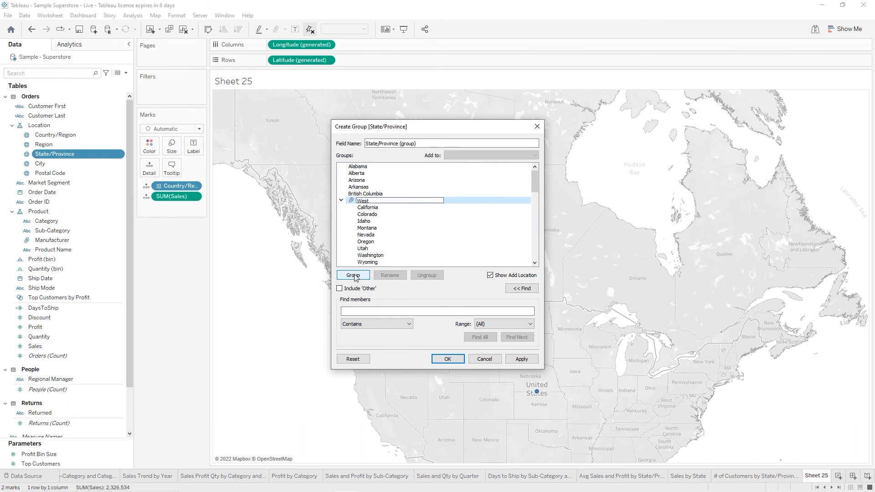
key(Return)
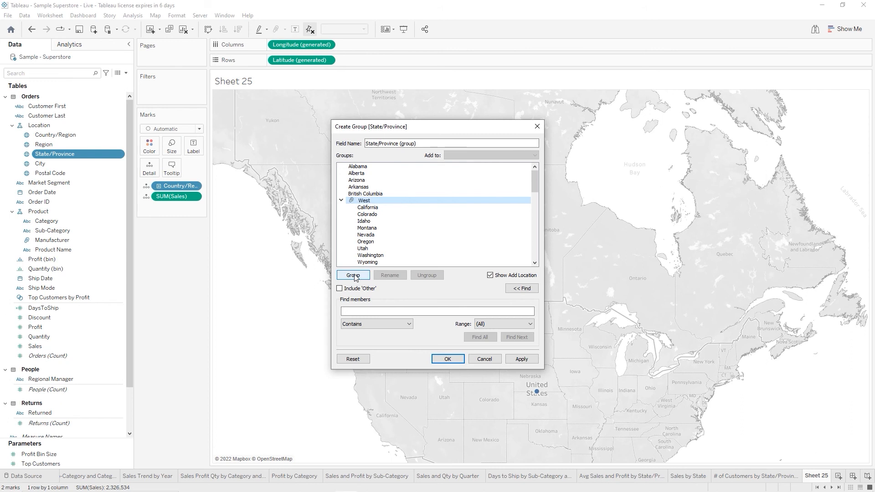
scroll(476, 215, down, 1)
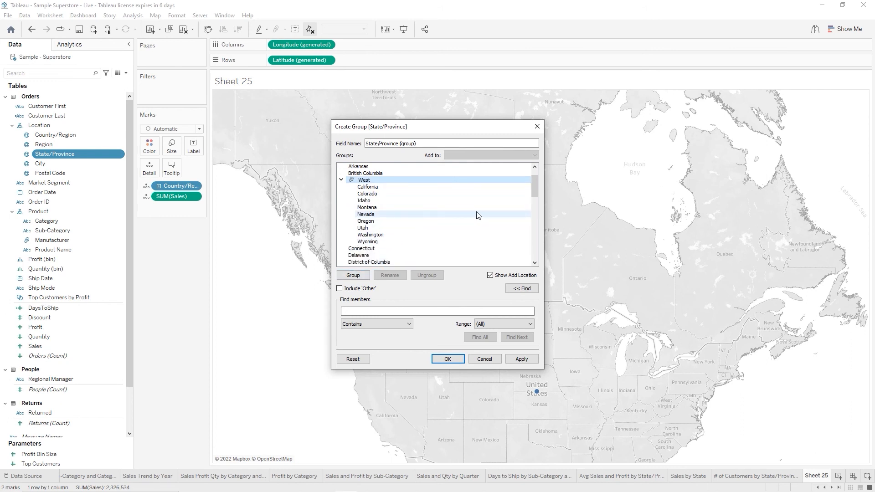
scroll(476, 214, up, 1)
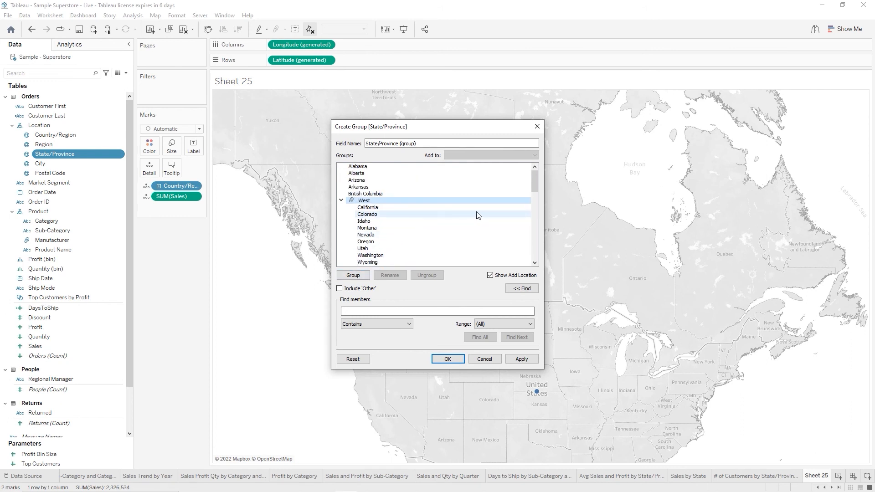
click(340, 201)
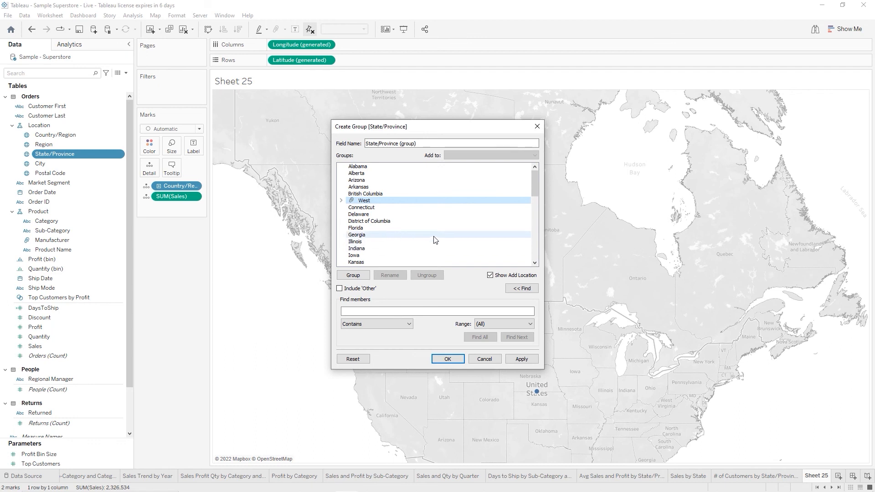
Group Arizona, New Mexico, Oklahoma and Texas under the name "Southwest", and collapse that group in the member list
click(372, 181)
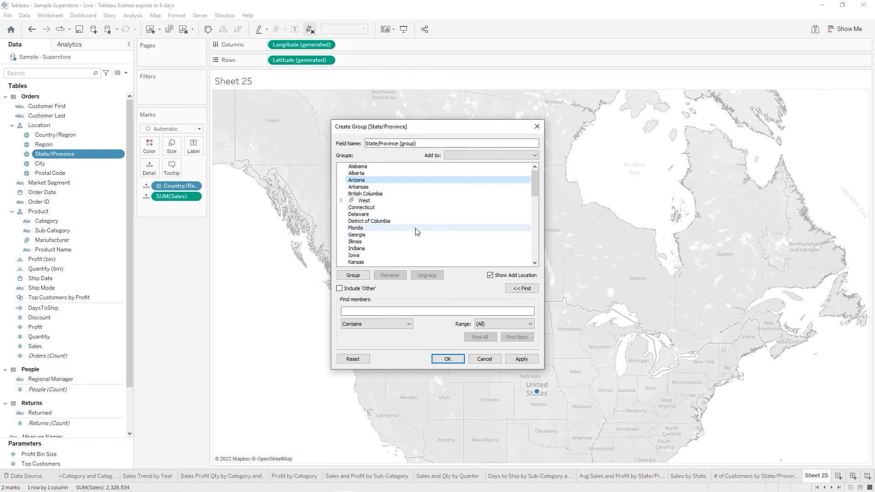
scroll(416, 232, down, 5)
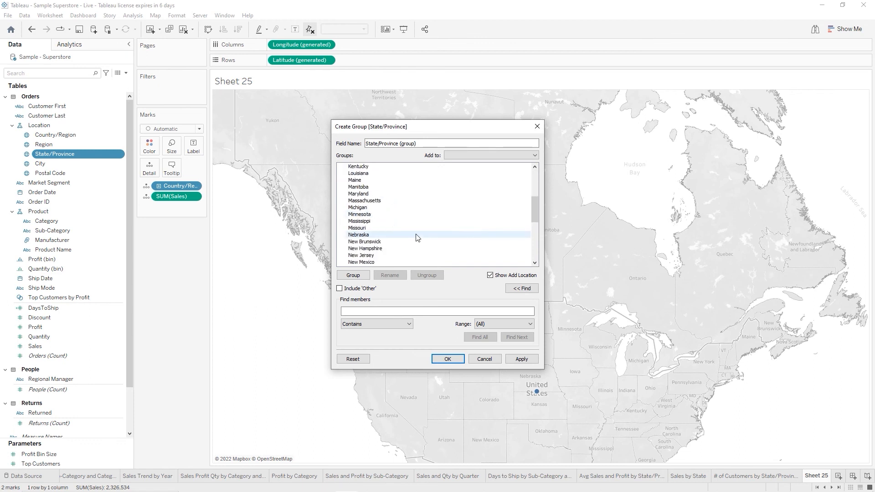
scroll(416, 237, down, 1)
click(373, 241)
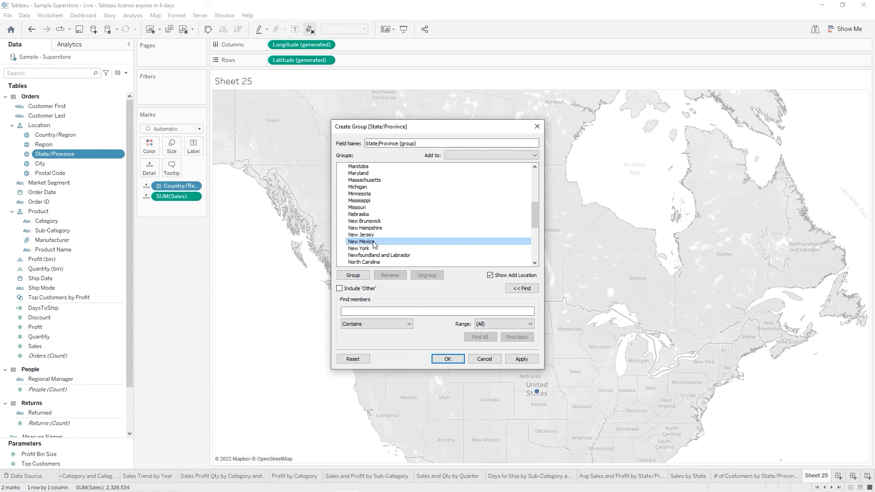
scroll(373, 244, down, 3)
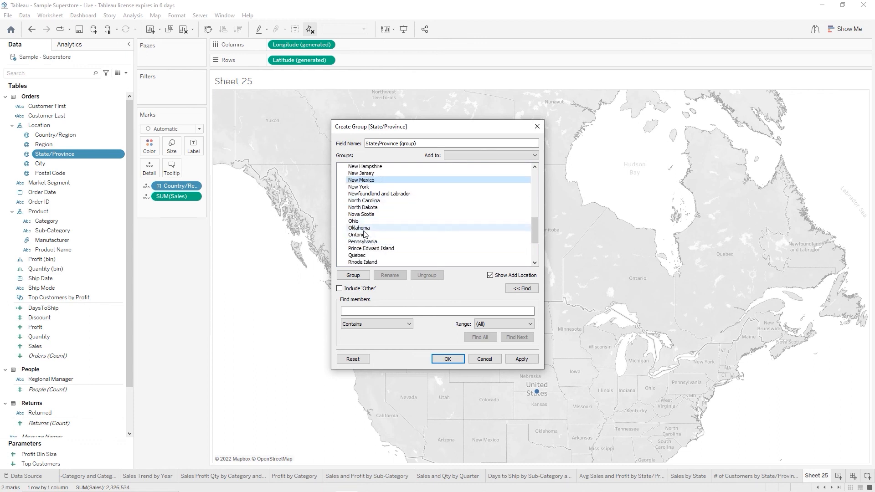
ctrl+click(363, 231)
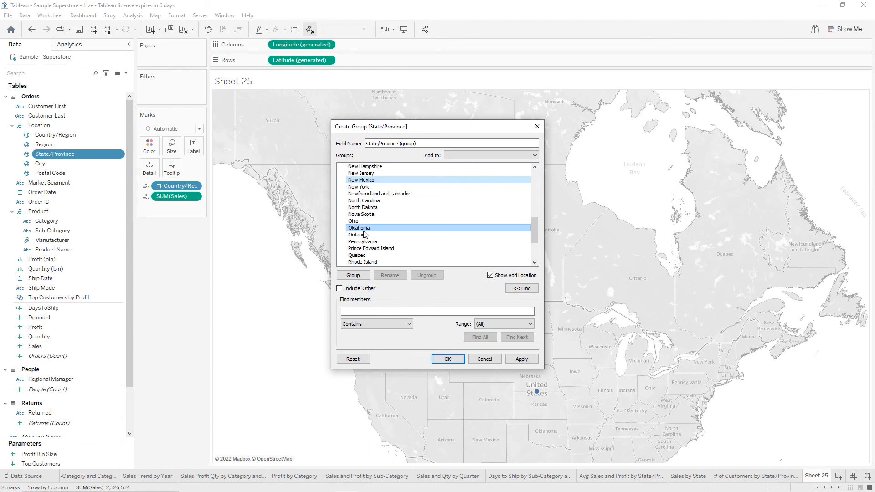
scroll(364, 235, down, 3)
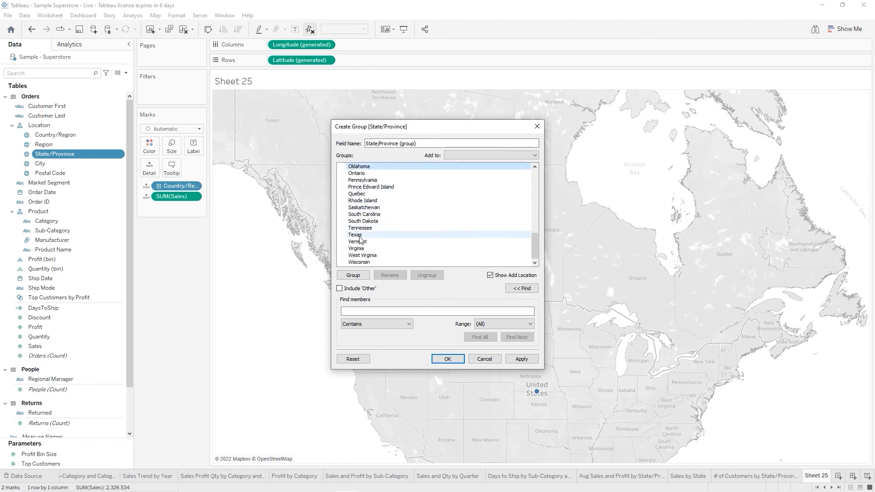
ctrl+click(360, 235)
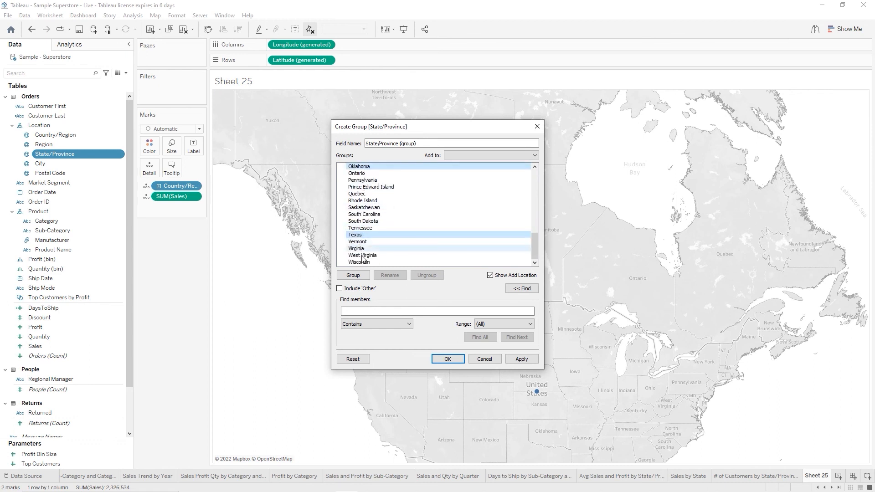
click(354, 276)
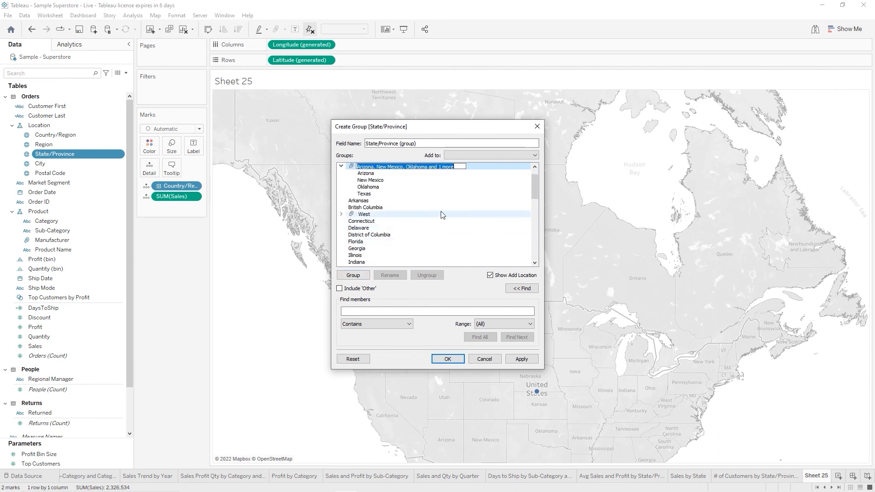
text(Southwest)
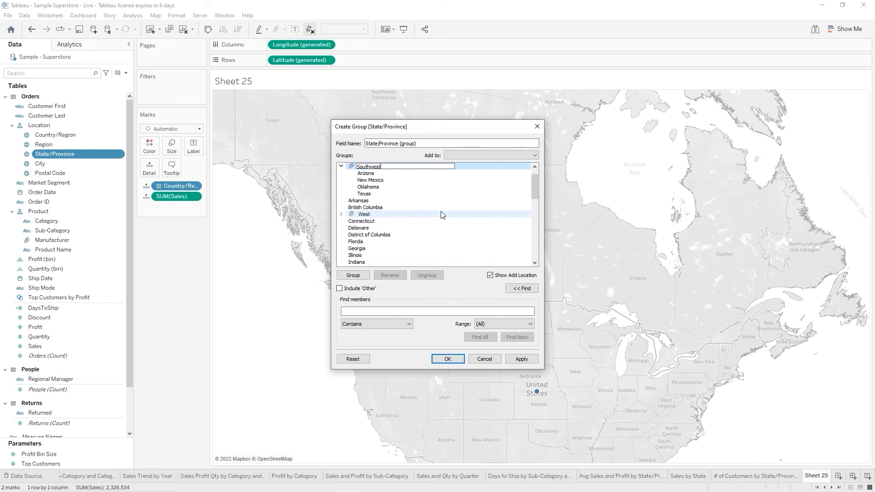
key(Return)
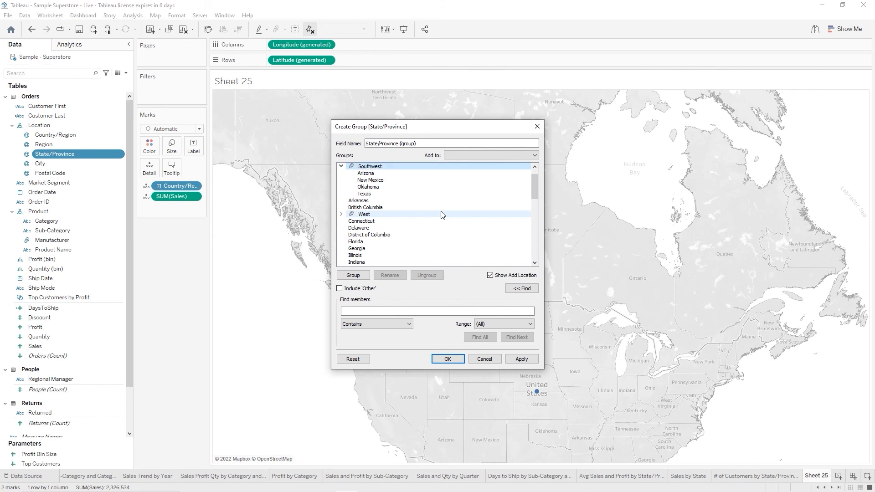
click(341, 167)
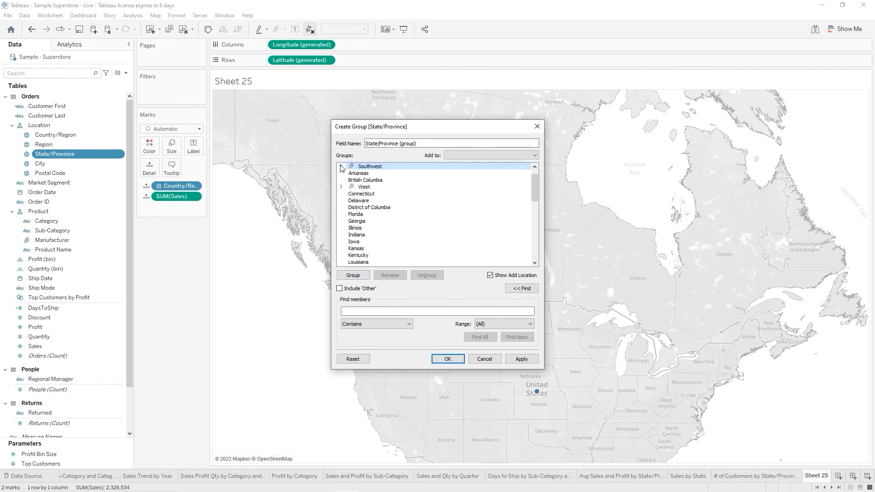
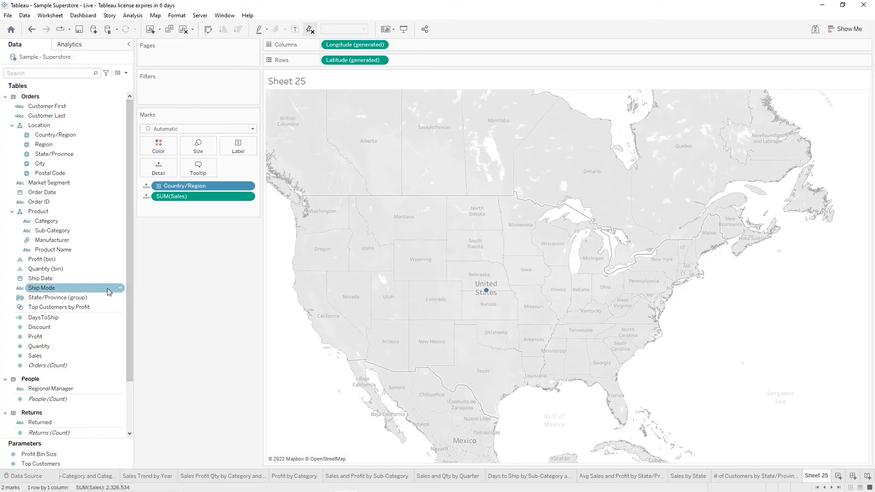
Color the map marks on Sheet 25 by the State/Province (group) field
click(46, 298)
click(51, 307)
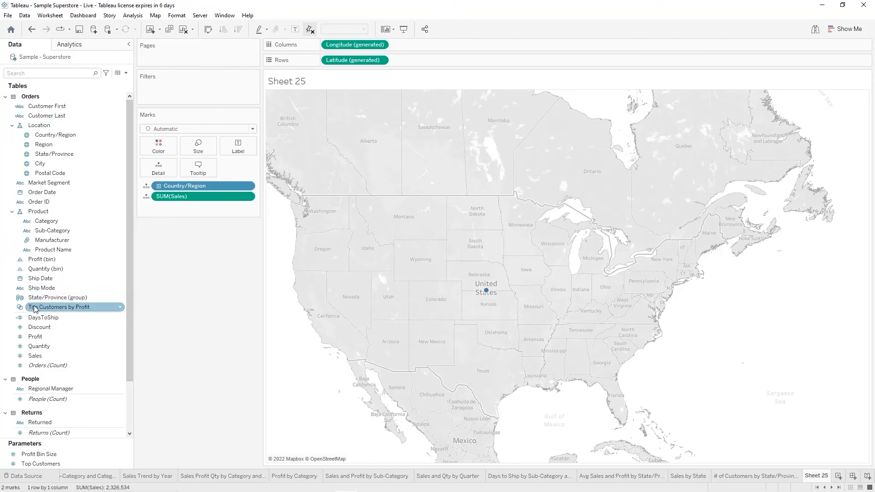
click(26, 299)
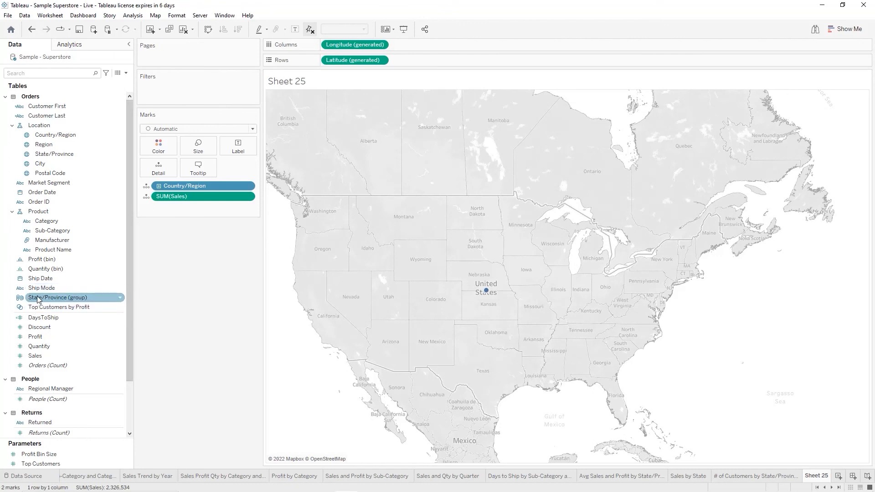
click(42, 299)
drag(79, 303, 162, 151)
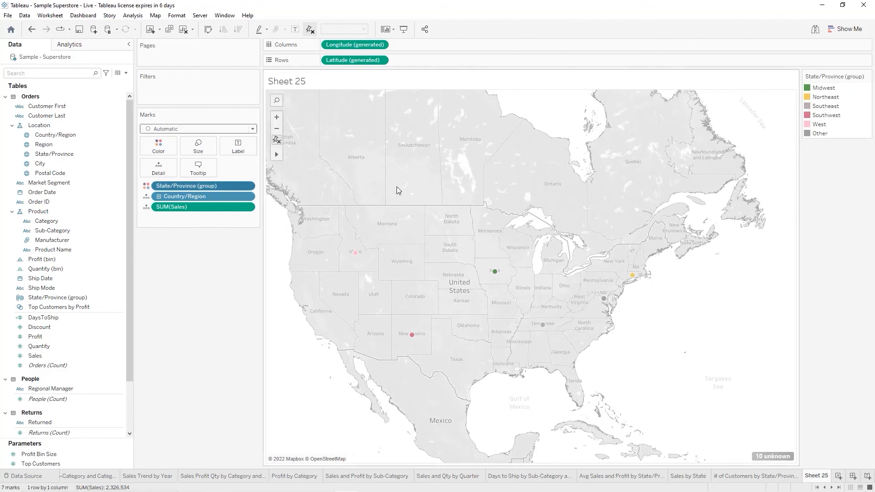
Change the mark type on Sheet 25 to Map so the region groups are drawn as filled areas
click(252, 130)
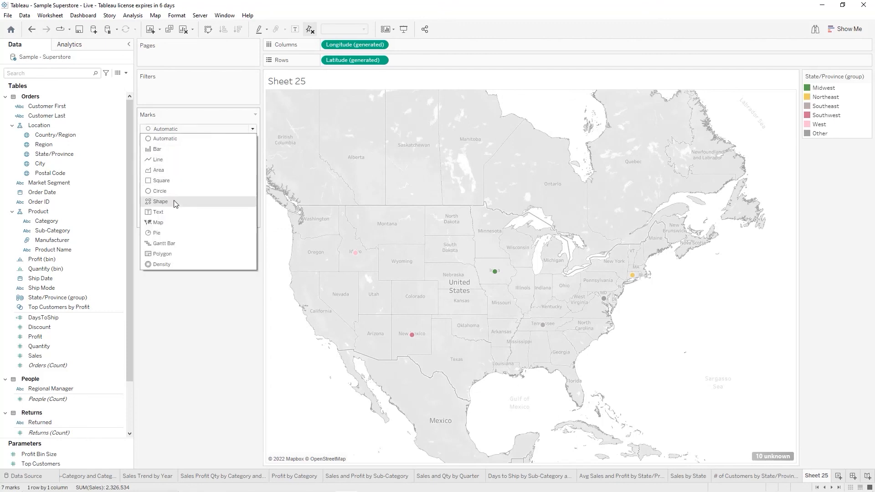
click(169, 223)
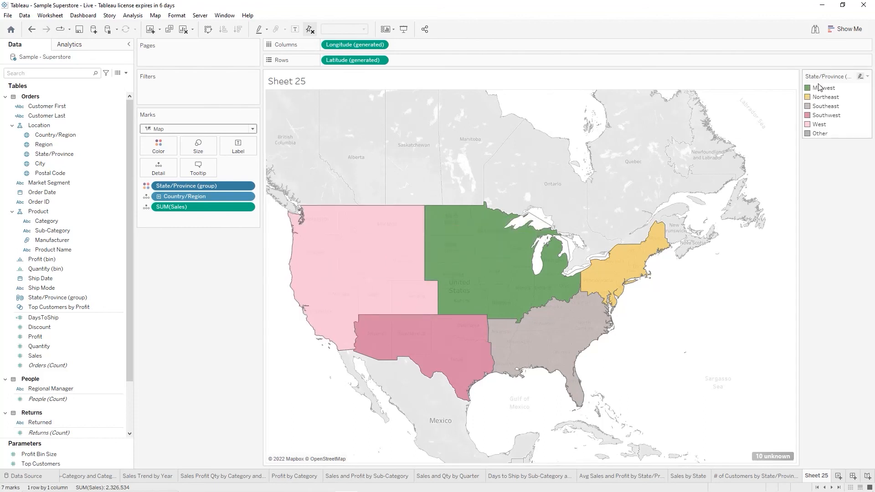
Recolor the State/Province (group) members with the Lightning Color Safe palette, making Midwest light blue, Northeast orange, Southeast yellow, Southwest green, West dark blue and Other pink
click(867, 77)
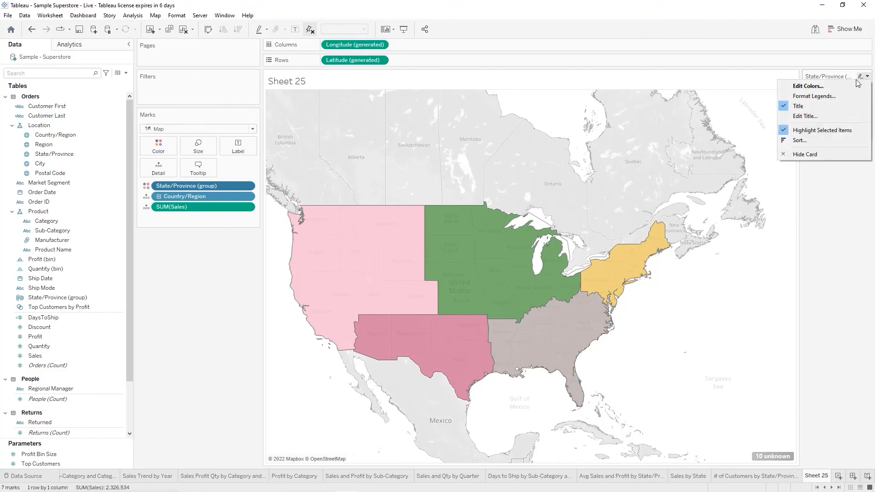
click(827, 86)
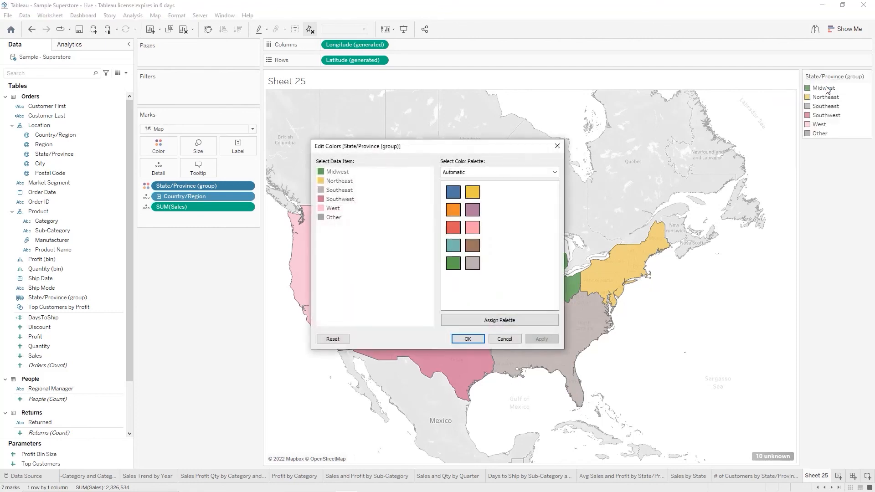
click(554, 172)
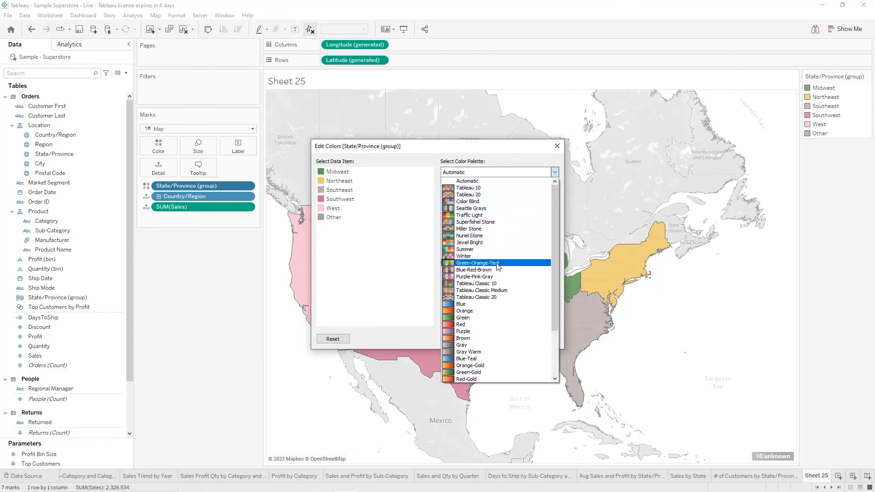
scroll(494, 263, down, 3)
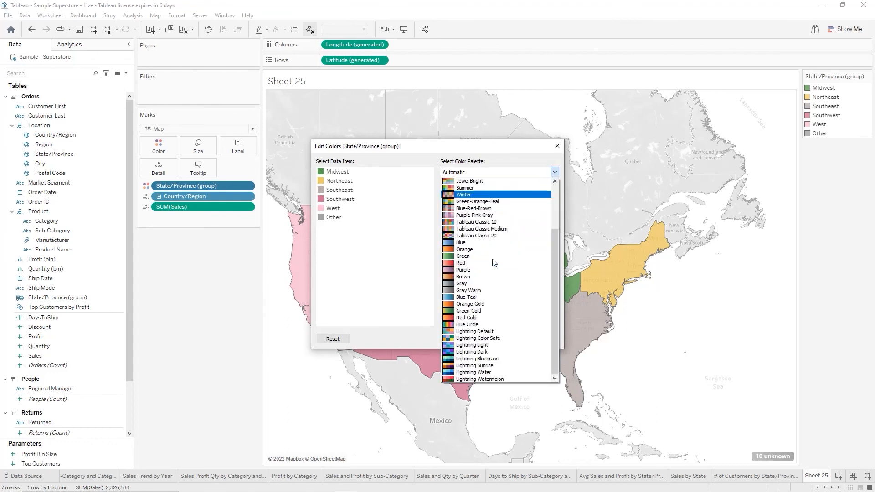
click(476, 305)
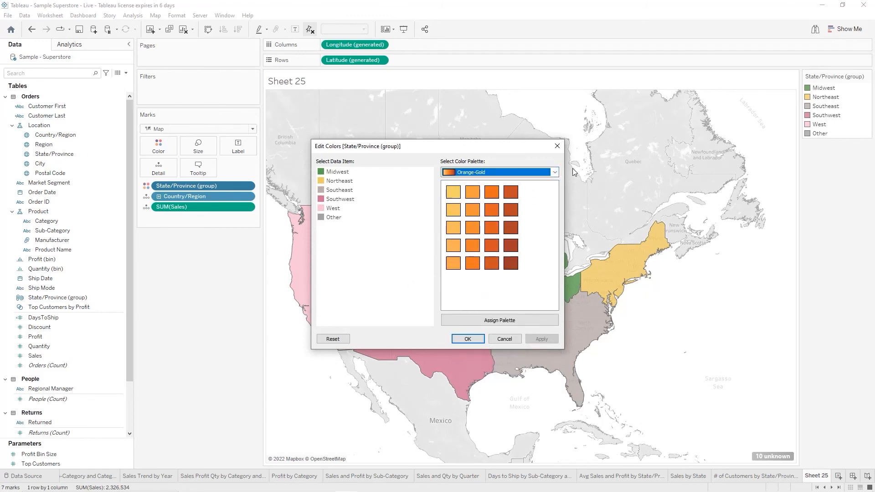
click(554, 172)
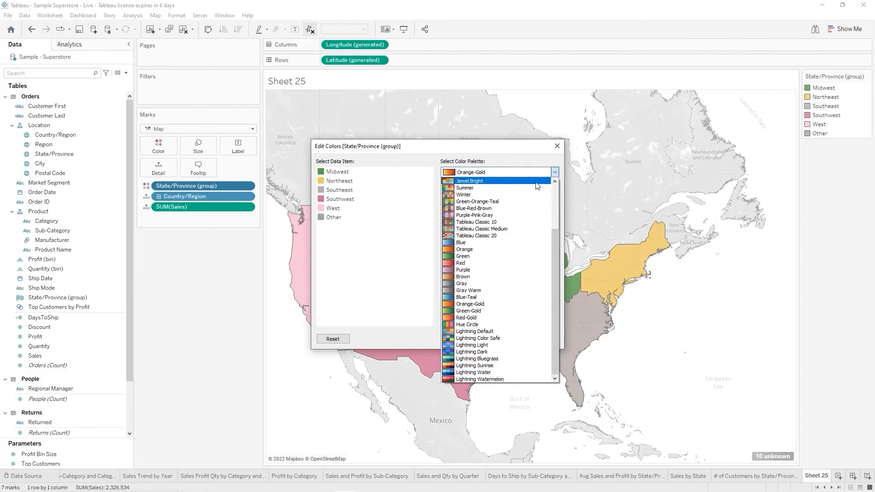
click(508, 188)
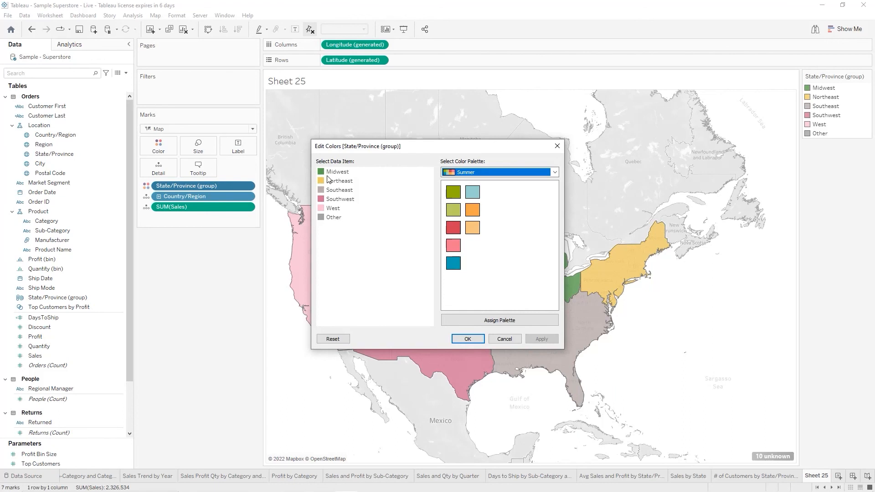
click(556, 172)
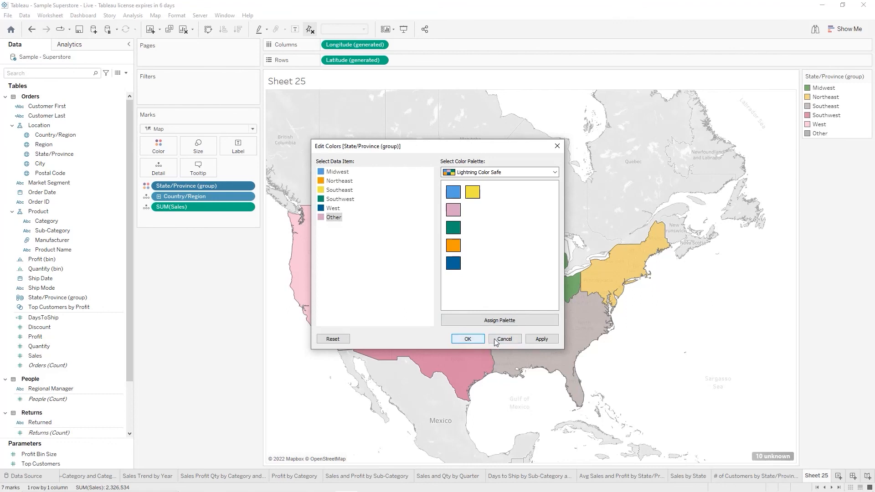
click(541, 339)
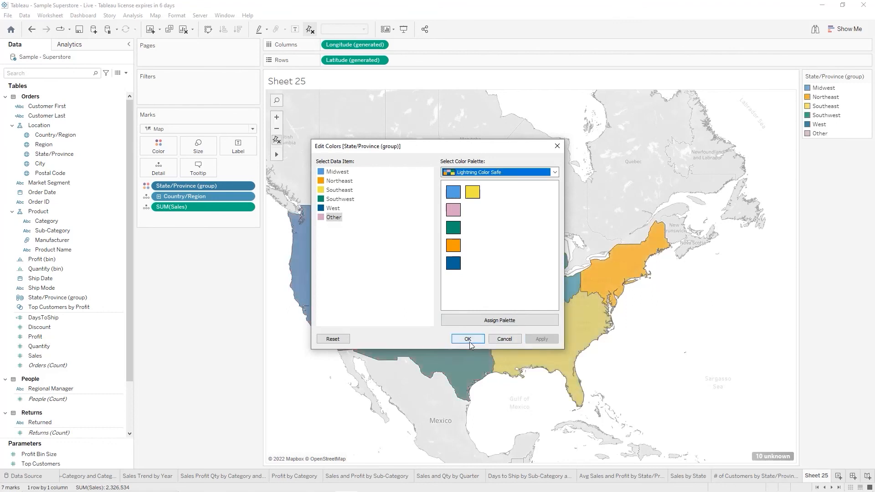
click(469, 341)
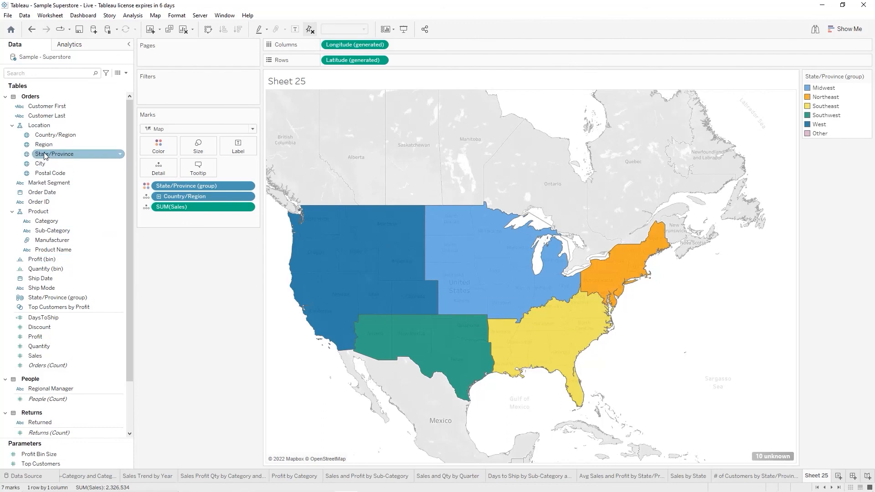
Label the map marks with State/Province and set the label font size to 7
drag(44, 158, 240, 152)
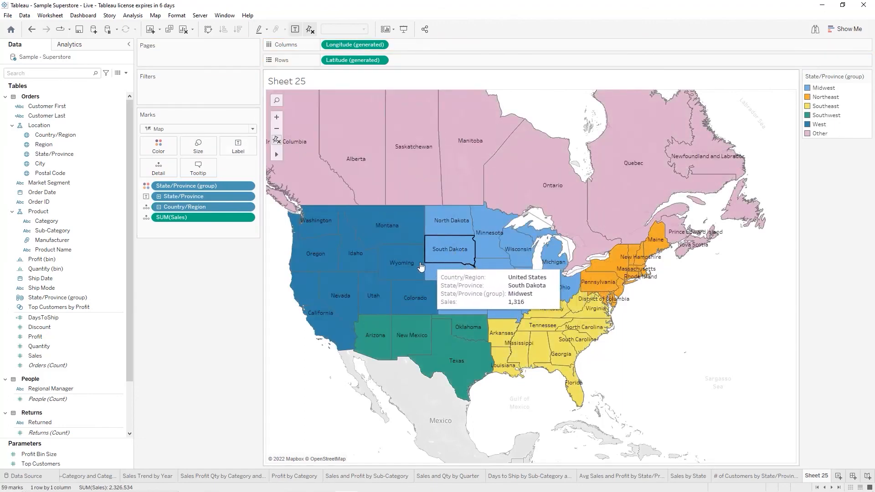
click(244, 154)
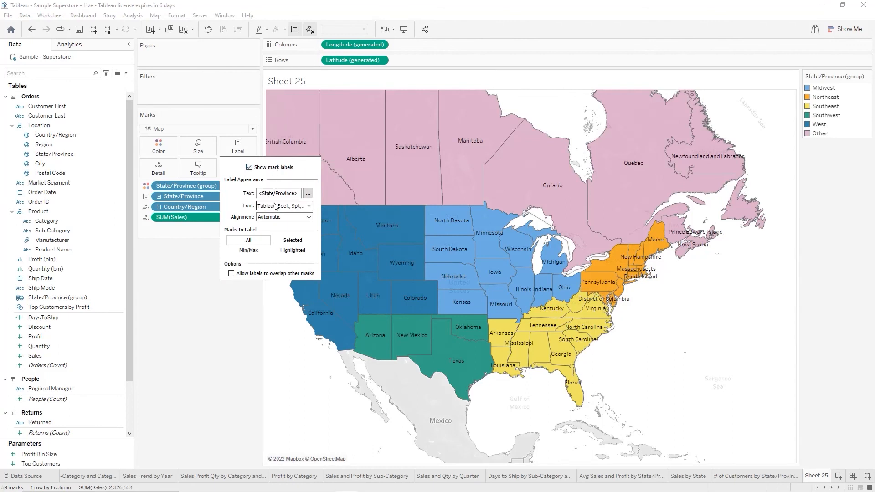
click(308, 206)
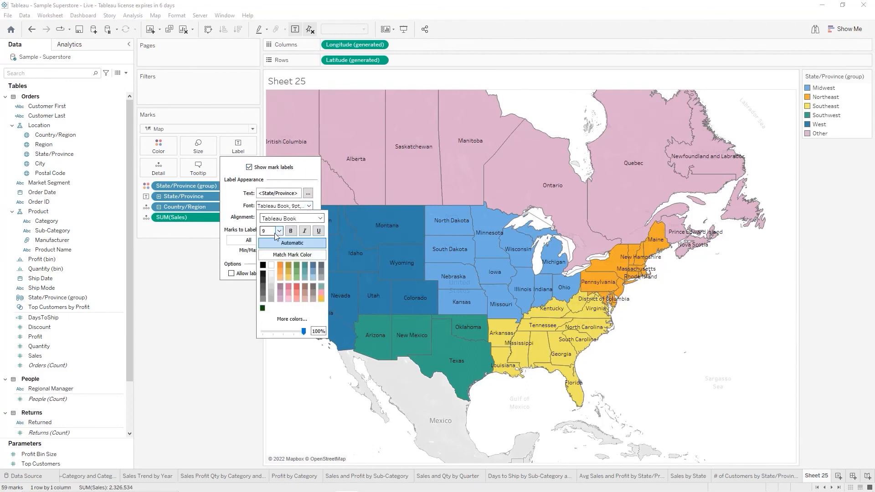
click(269, 231)
text(7)
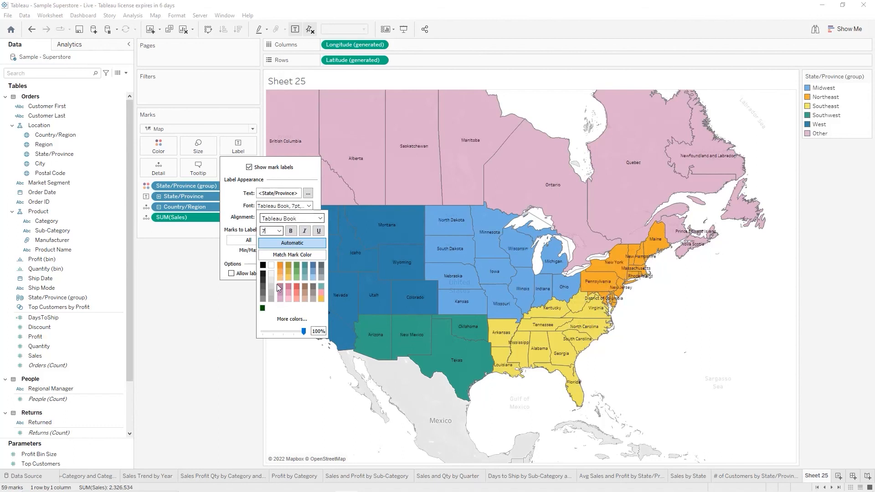
click(166, 302)
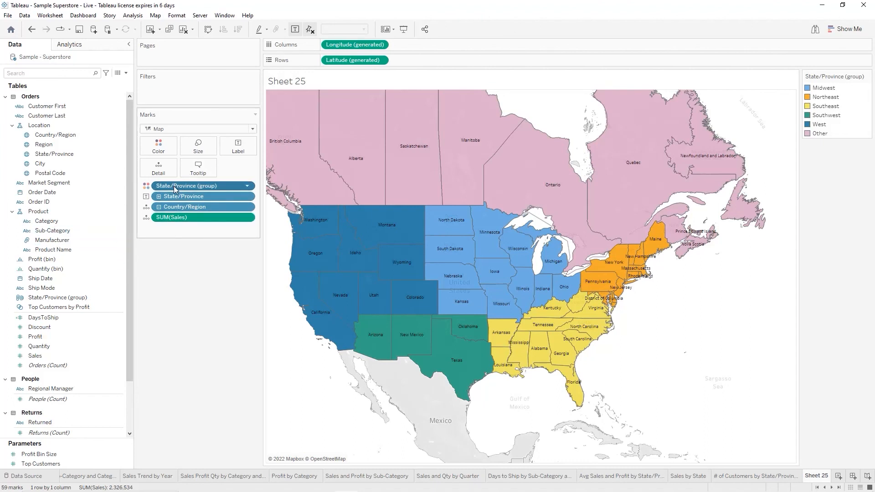
Switch the mark type of the region map from Map to Polygon
click(254, 130)
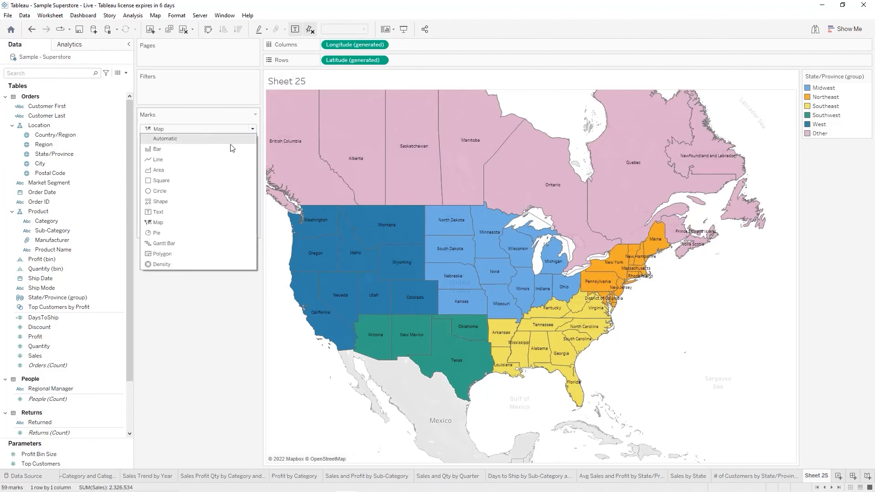
click(177, 254)
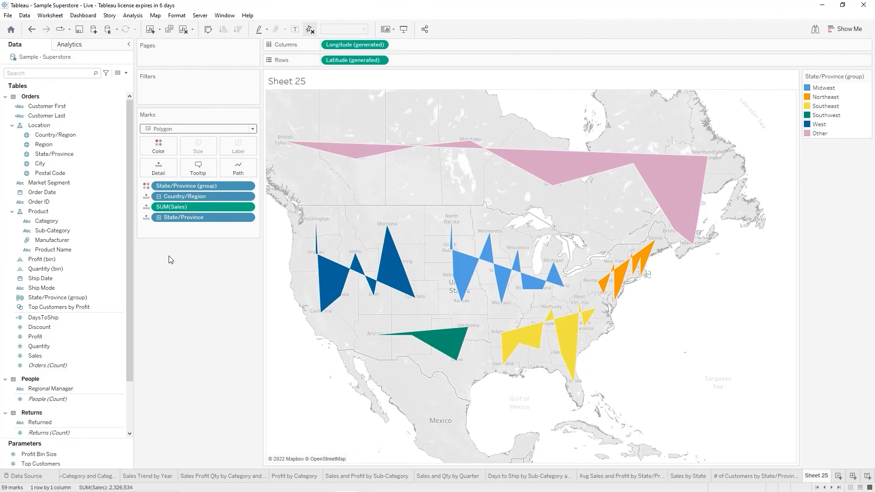
mouse_move(330, 274)
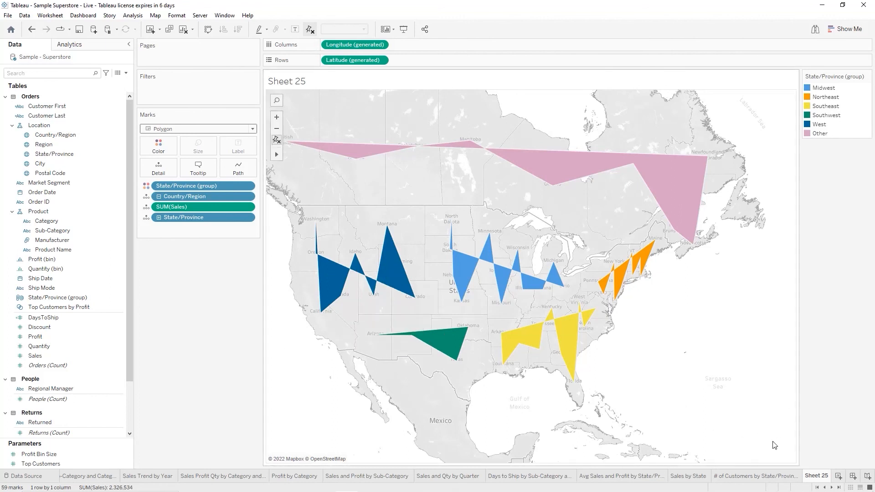
Rename Sheet 25 as "Sales by Region"
double_click(817, 476)
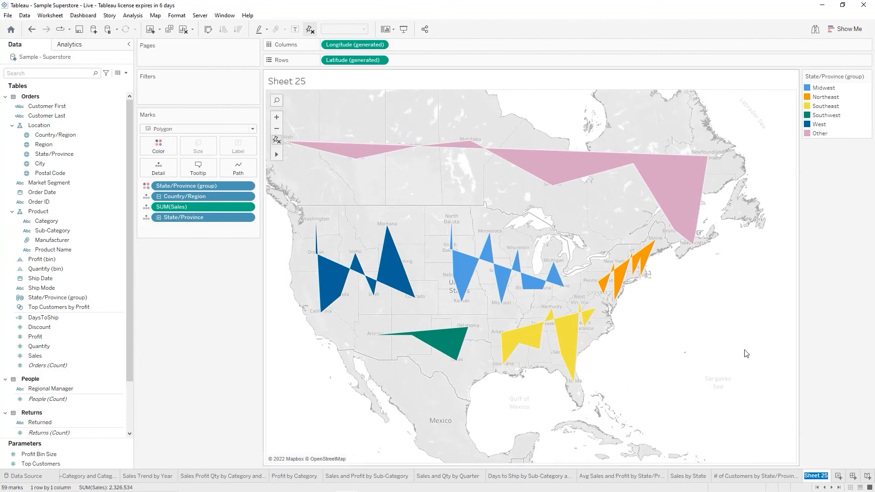
text(Sales by Region)
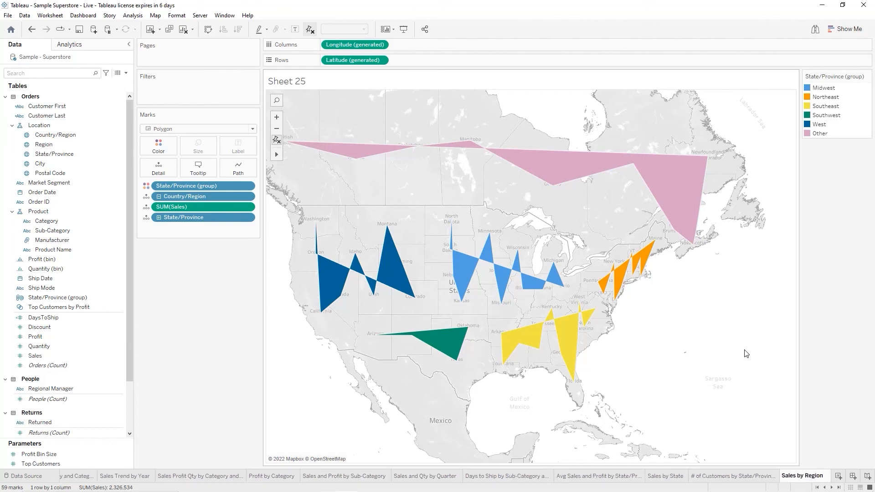
key(Return)
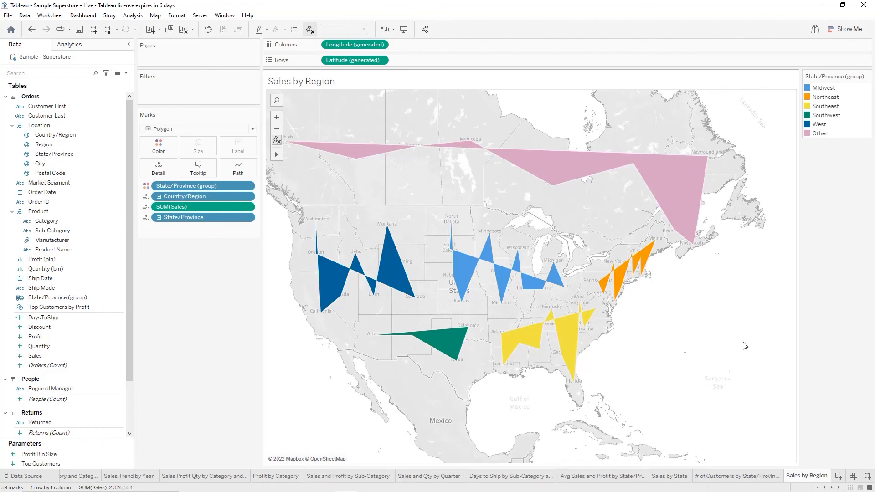
Add a State/Province (group) filter with all six groups selected and show its filter control beside the map
scroll(745, 350, up, 1)
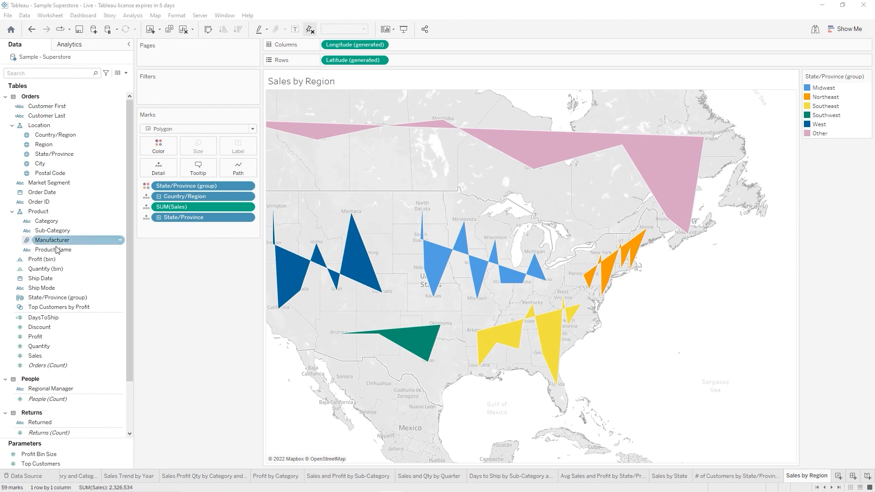
click(44, 299)
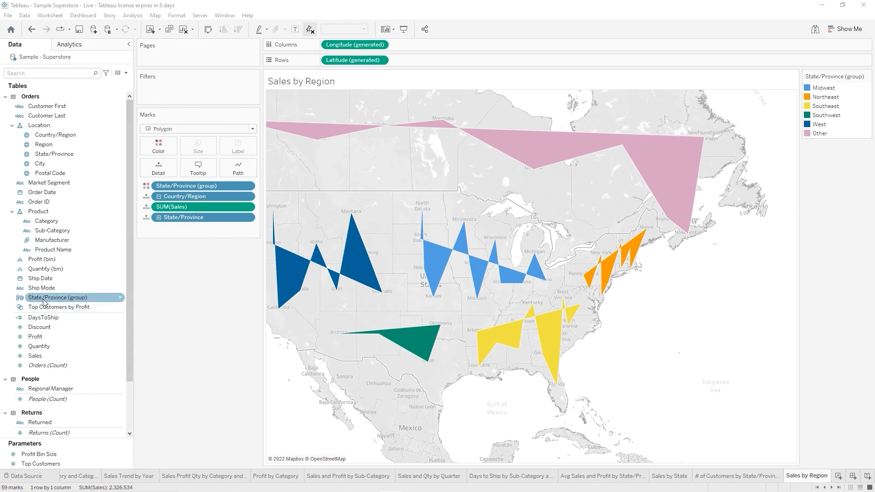
drag(43, 298, 168, 86)
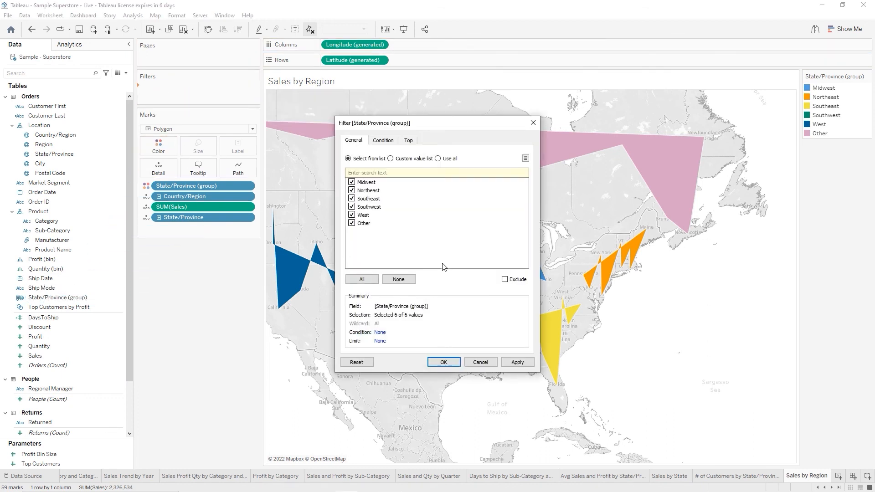
click(443, 362)
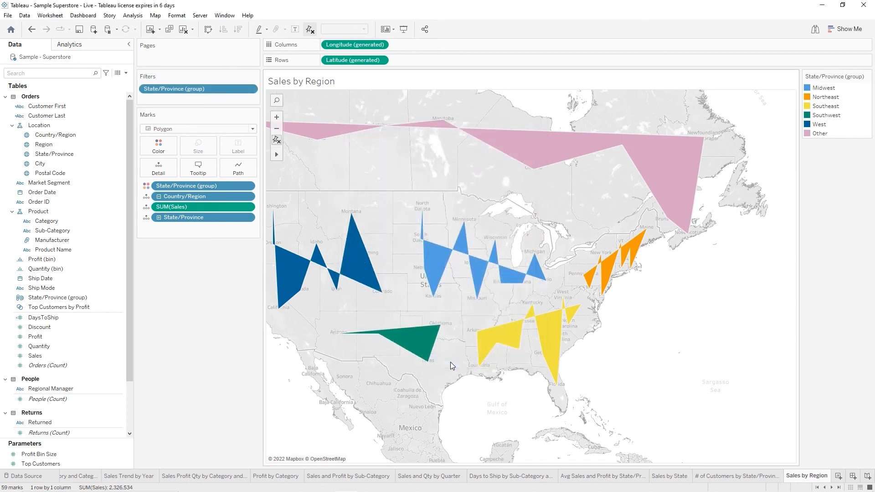
right_click(214, 93)
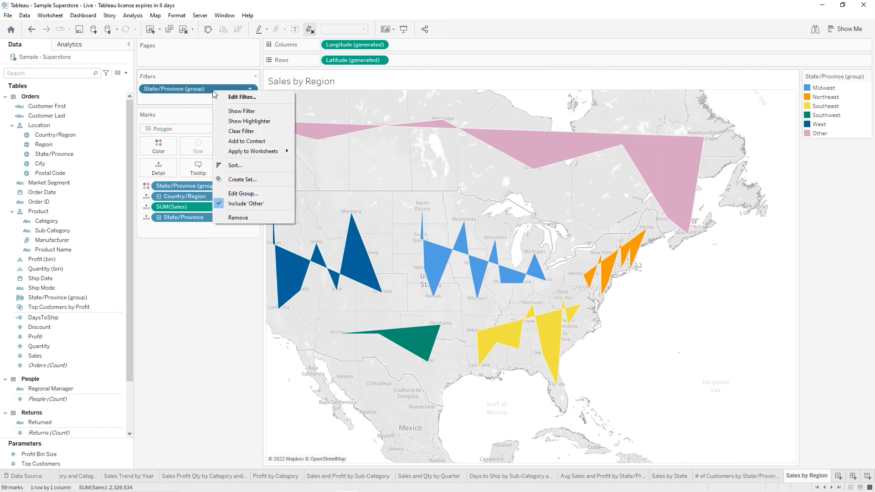
click(236, 112)
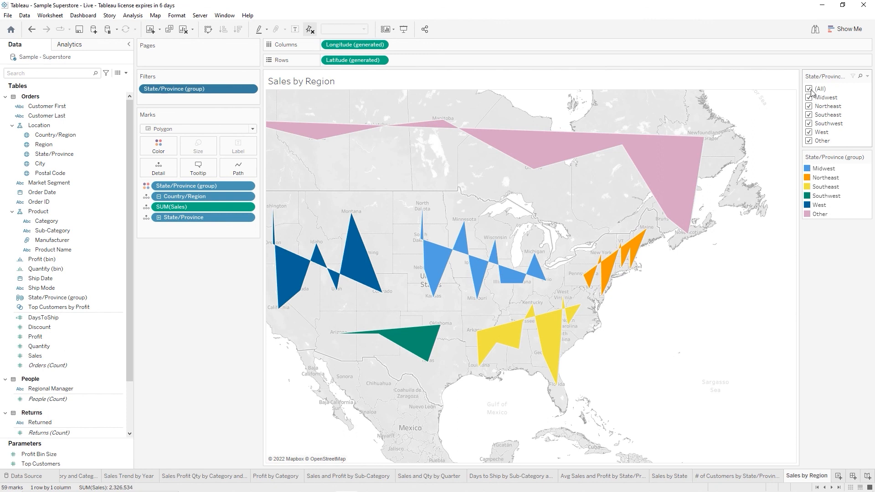
Filter the map to the West group only, and restore all groups
click(809, 89)
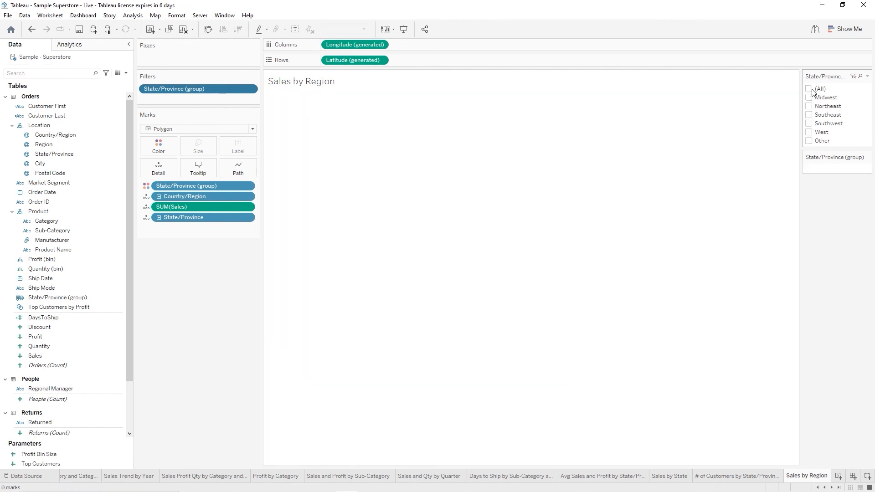
click(810, 132)
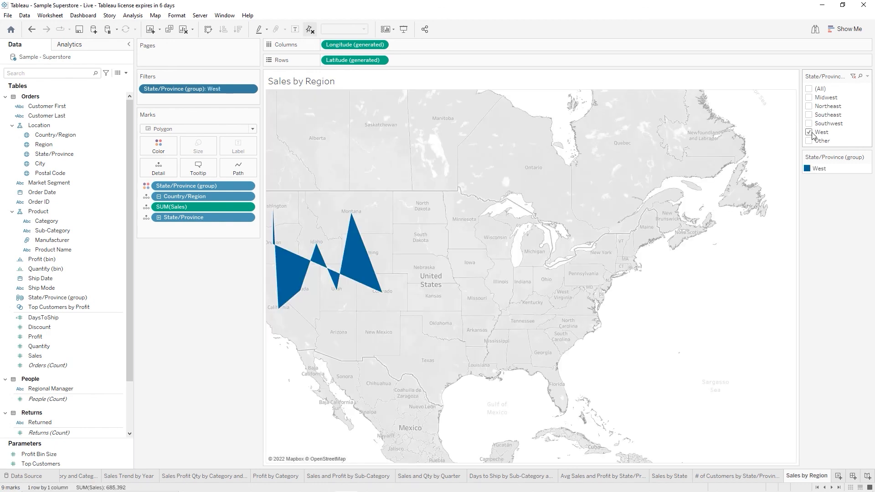
click(809, 91)
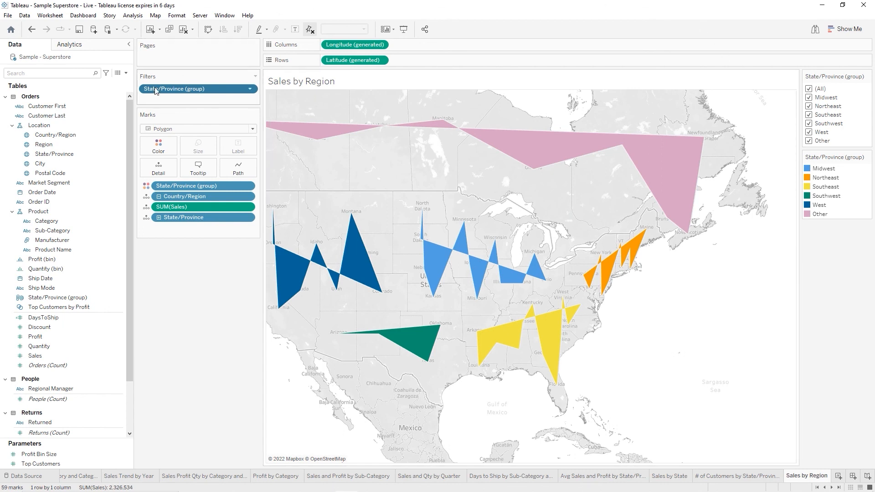
Set the map's background style to Normal and turn on the Cities layer, leaving the background layer settings closed
click(154, 15)
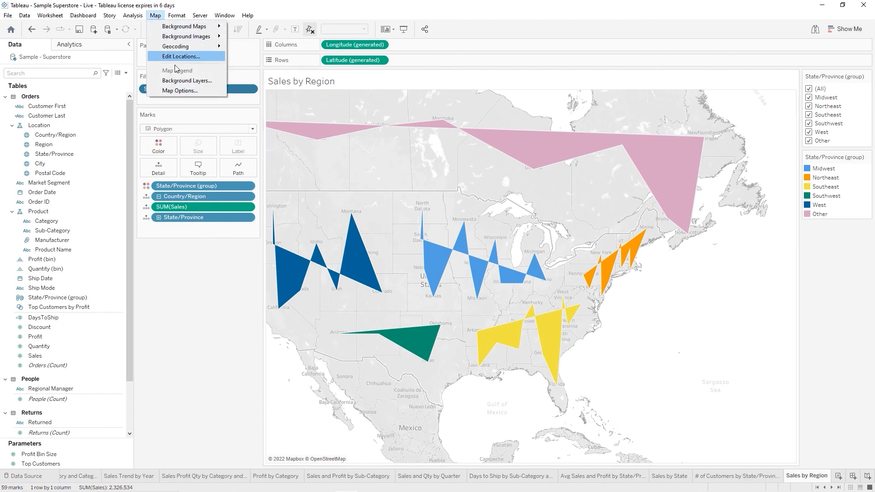
click(179, 83)
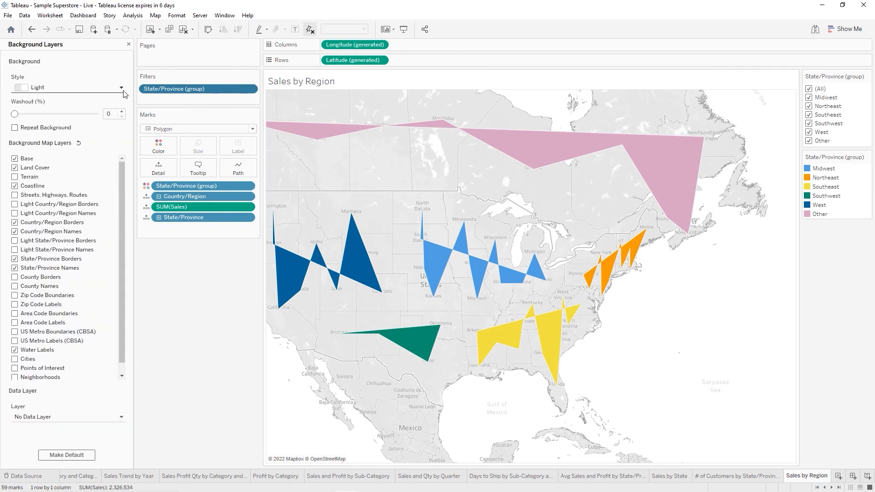
click(123, 90)
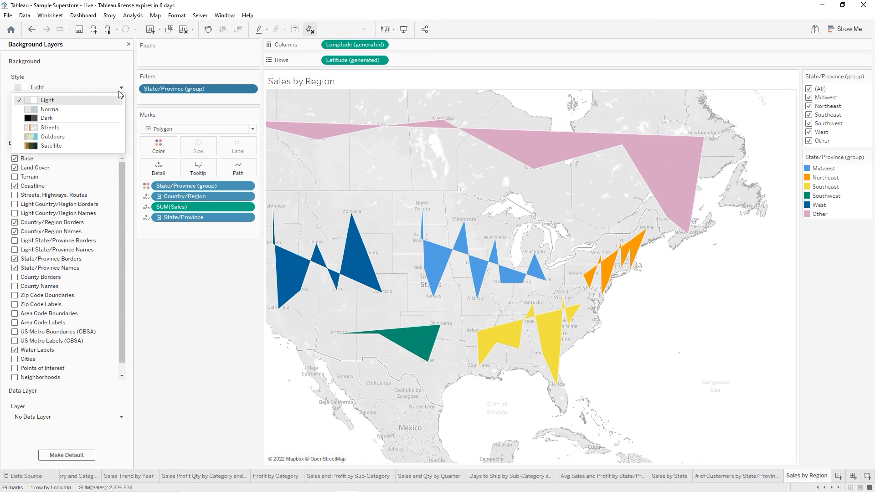
click(54, 113)
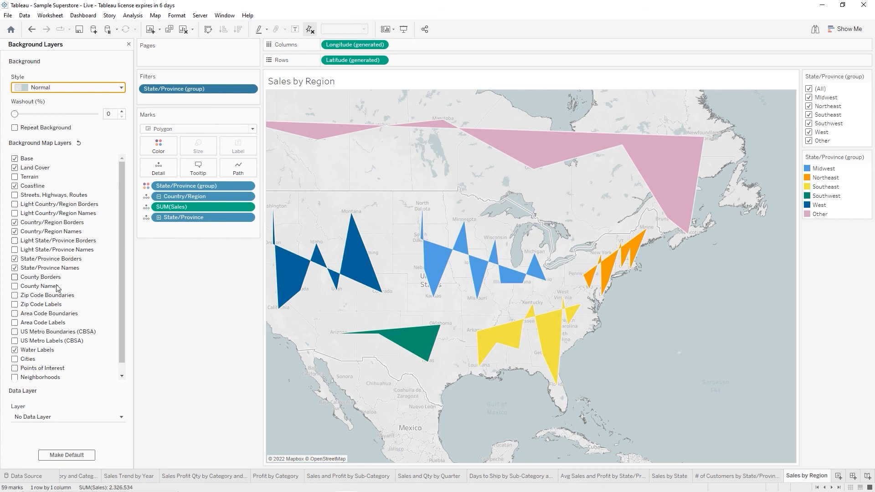
click(16, 360)
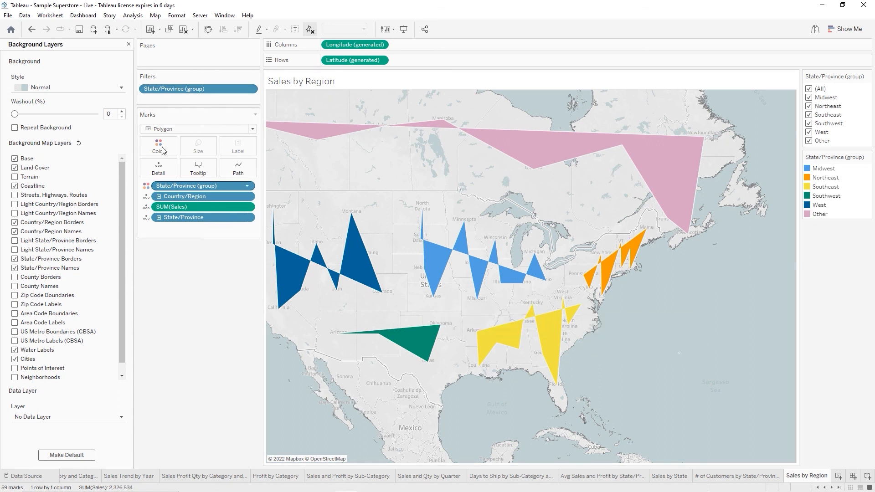
click(128, 44)
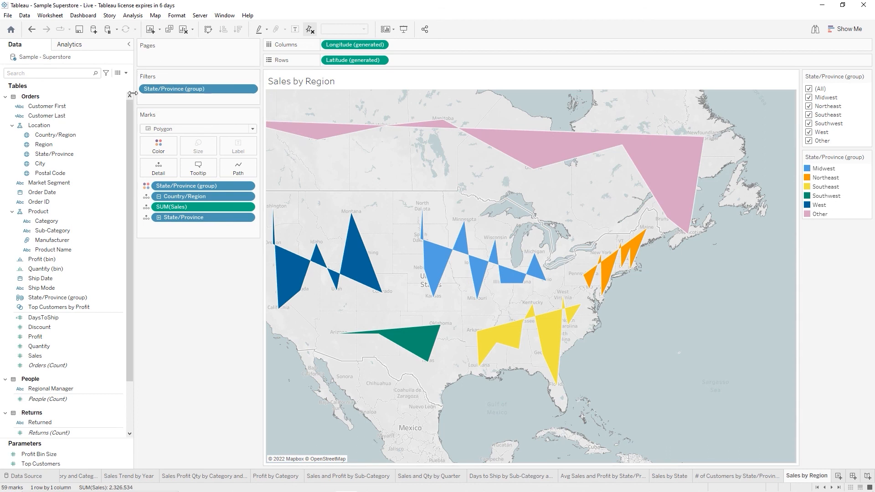
Narrow the data pane and the filters and marks area to widen the map, and examine the city labels at different map scales
drag(134, 94, 94, 93)
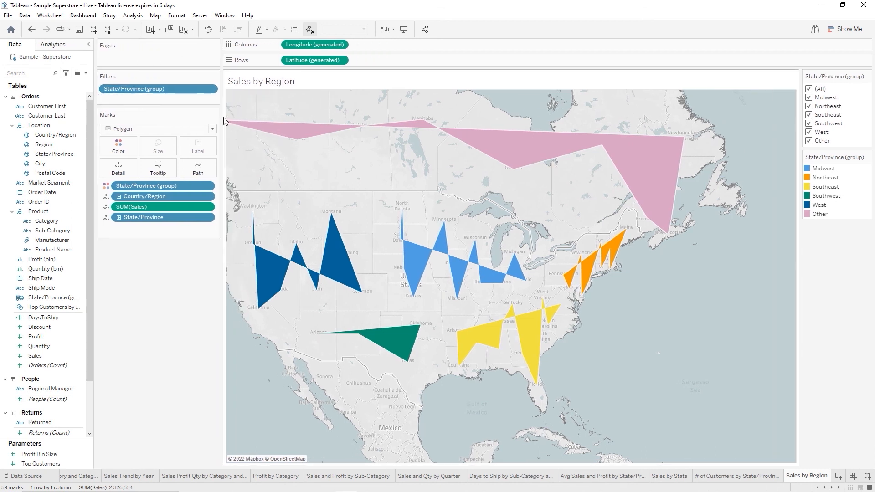
drag(220, 120, 168, 120)
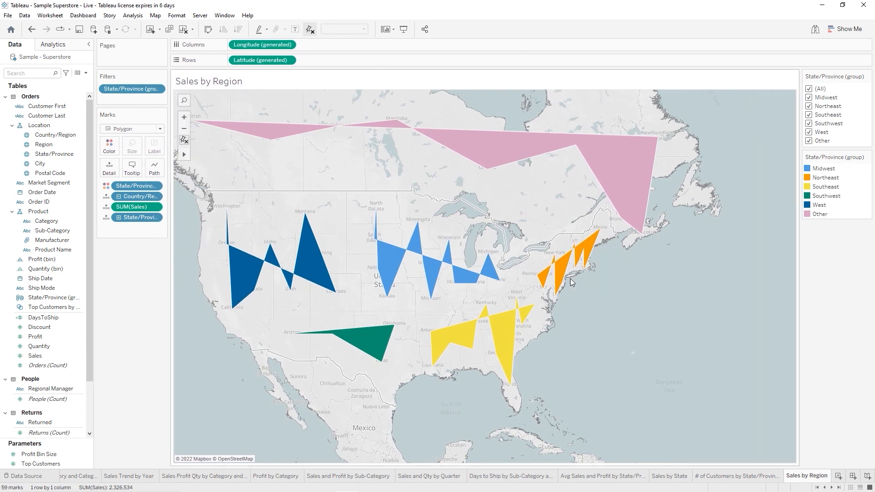
scroll(338, 300, up, 1)
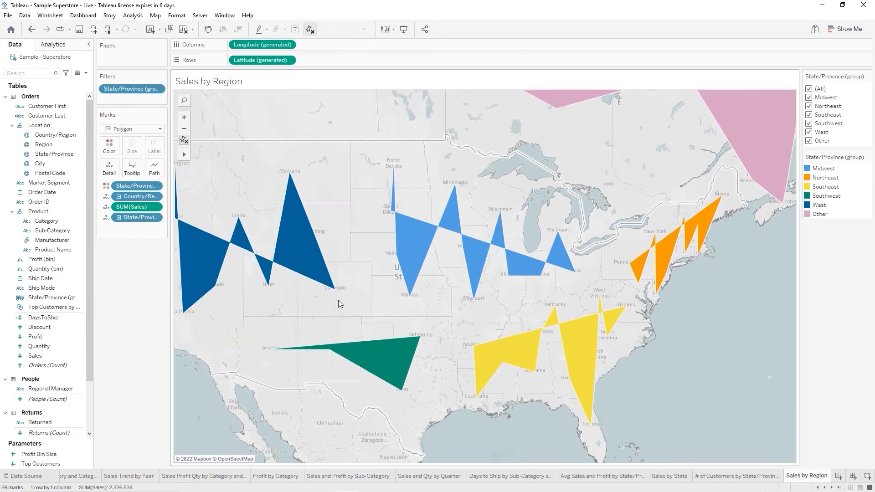
scroll(338, 299, up, 2)
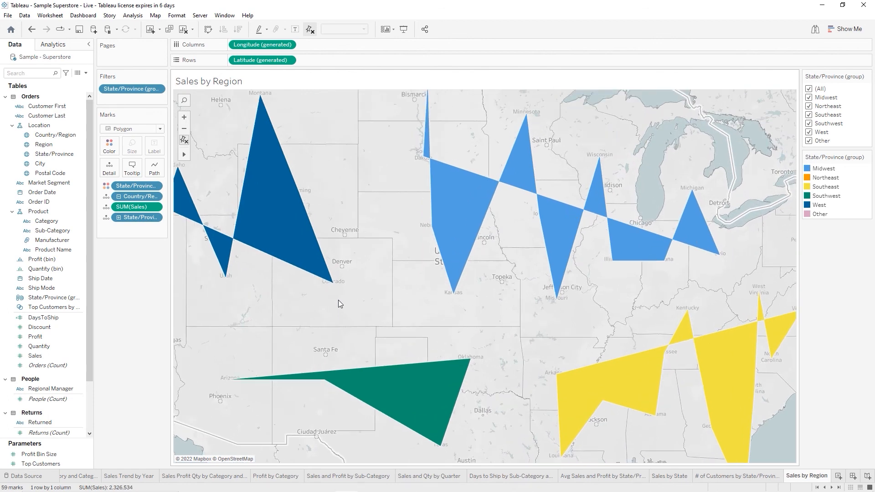
scroll(338, 300, up, 1)
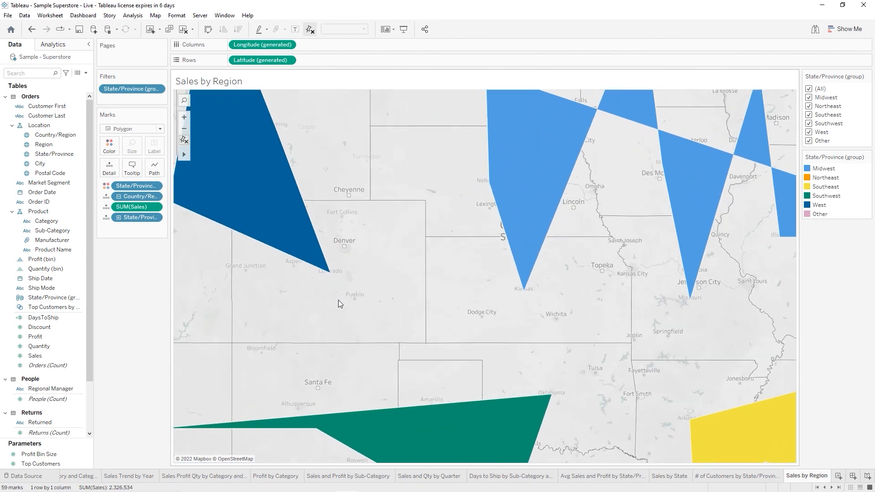
scroll(338, 299, down, 3)
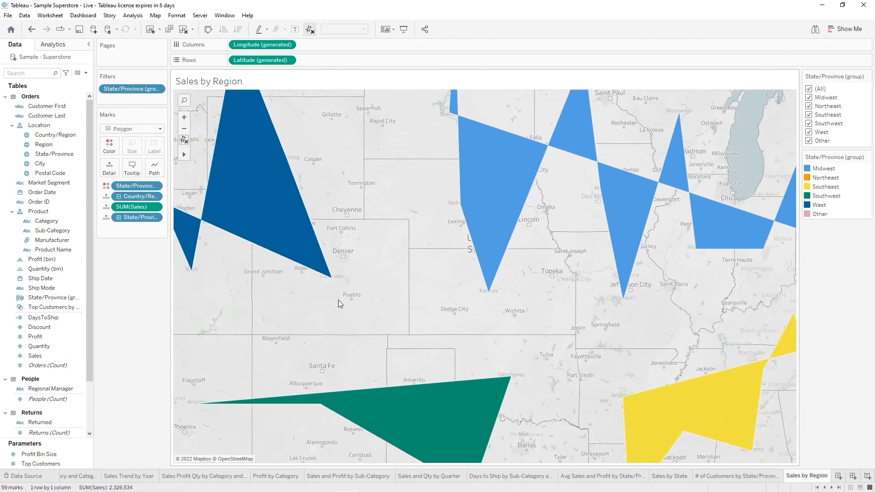
scroll(339, 300, down, 2)
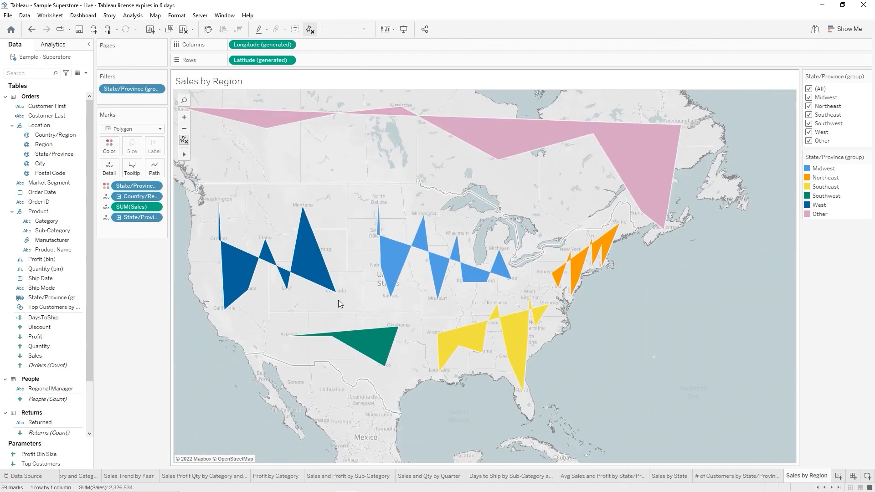
scroll(338, 300, up, 2)
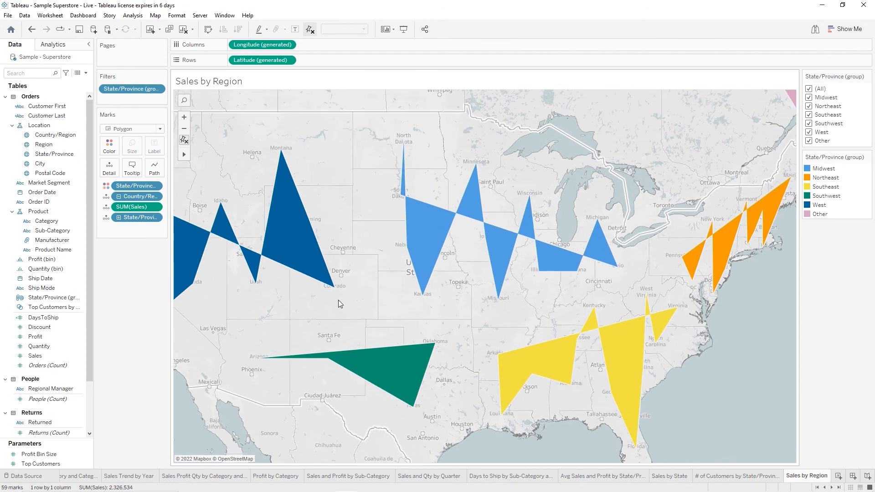
scroll(338, 300, down, 1)
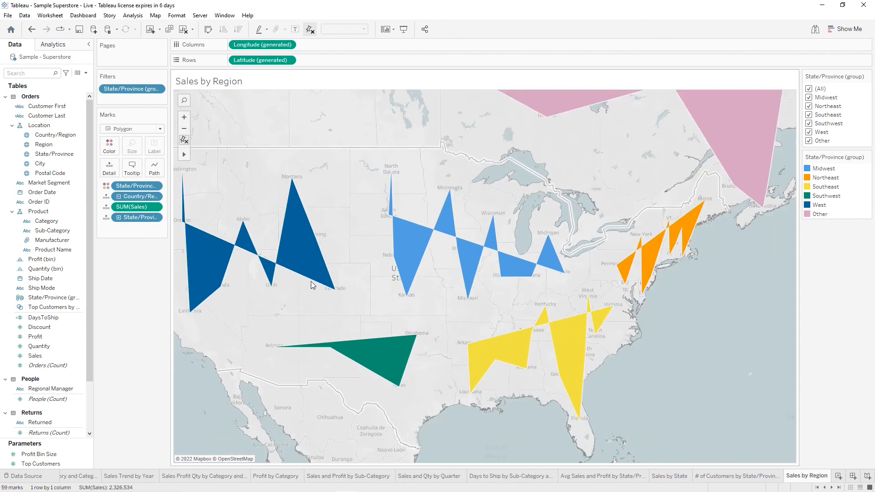